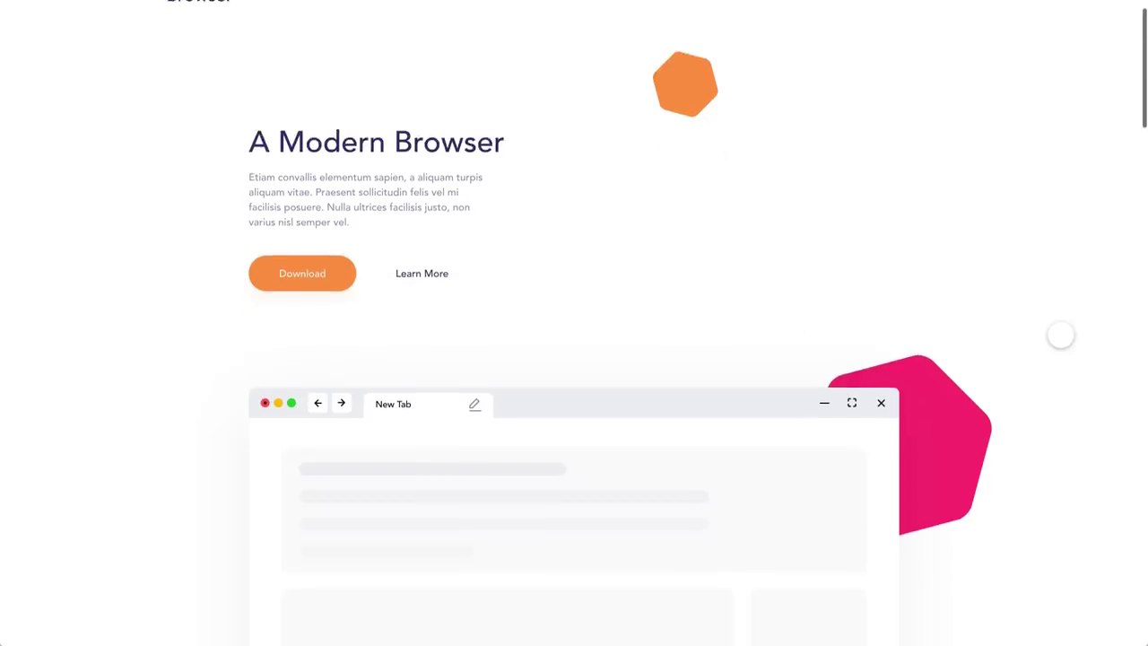
Examine the finished "A Modern Browser" landing page from the header through every section down to the footer
scroll(1057, 334, down, 6)
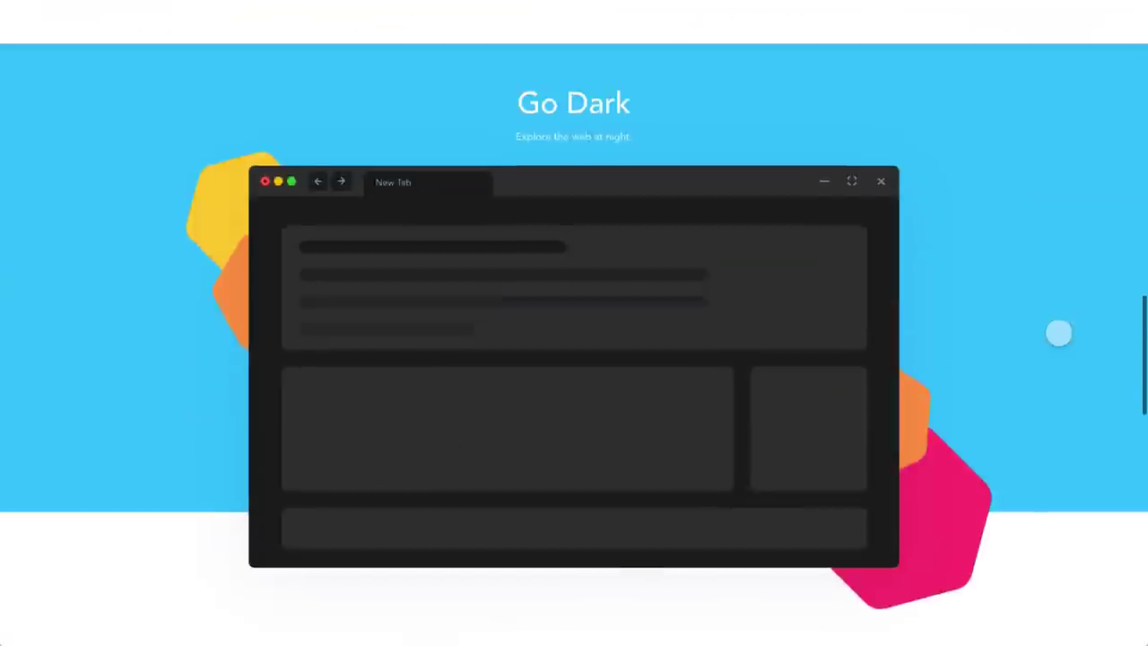
scroll(1059, 334, down, 7)
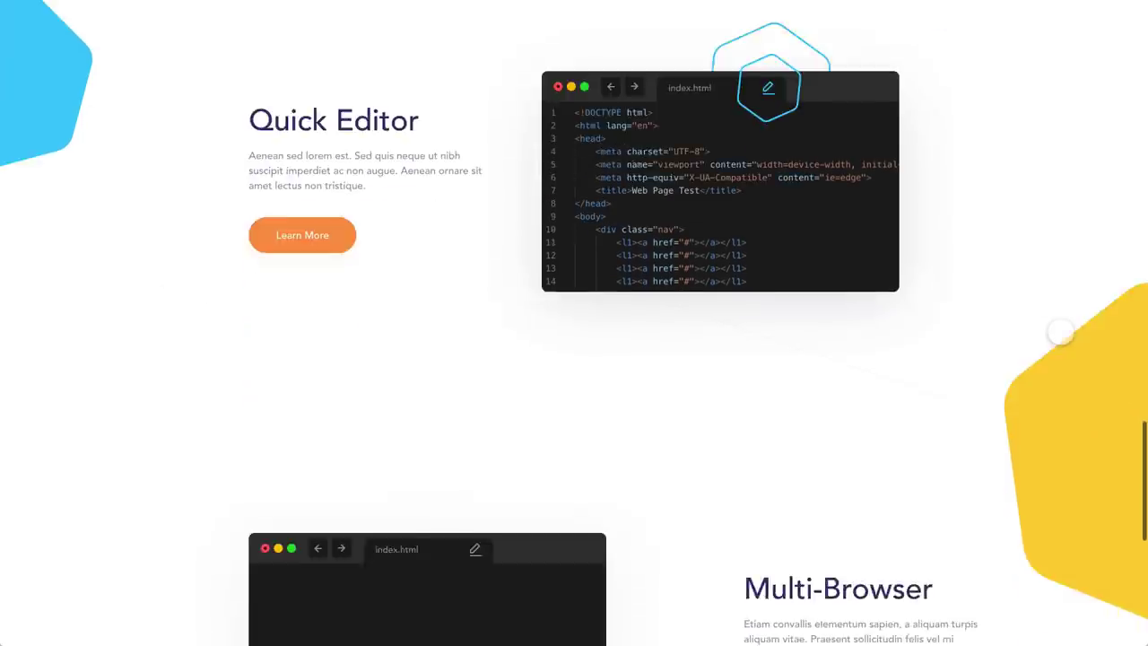
scroll(1061, 334, down, 4)
scroll(1063, 331, down, 2)
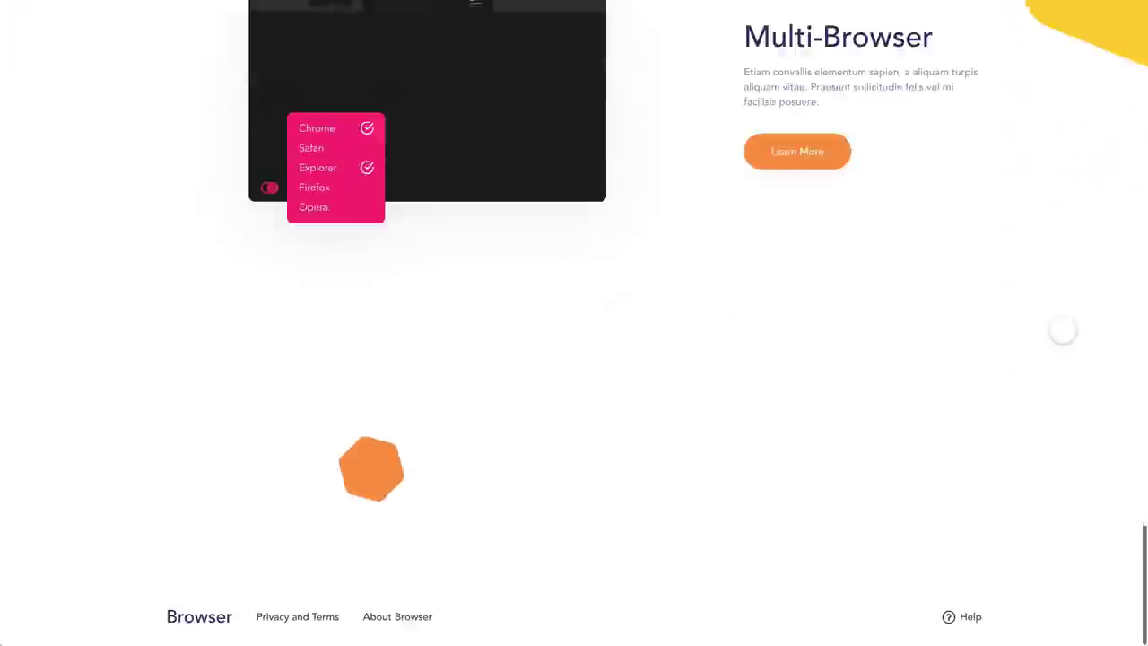
scroll(1064, 334, up, 12)
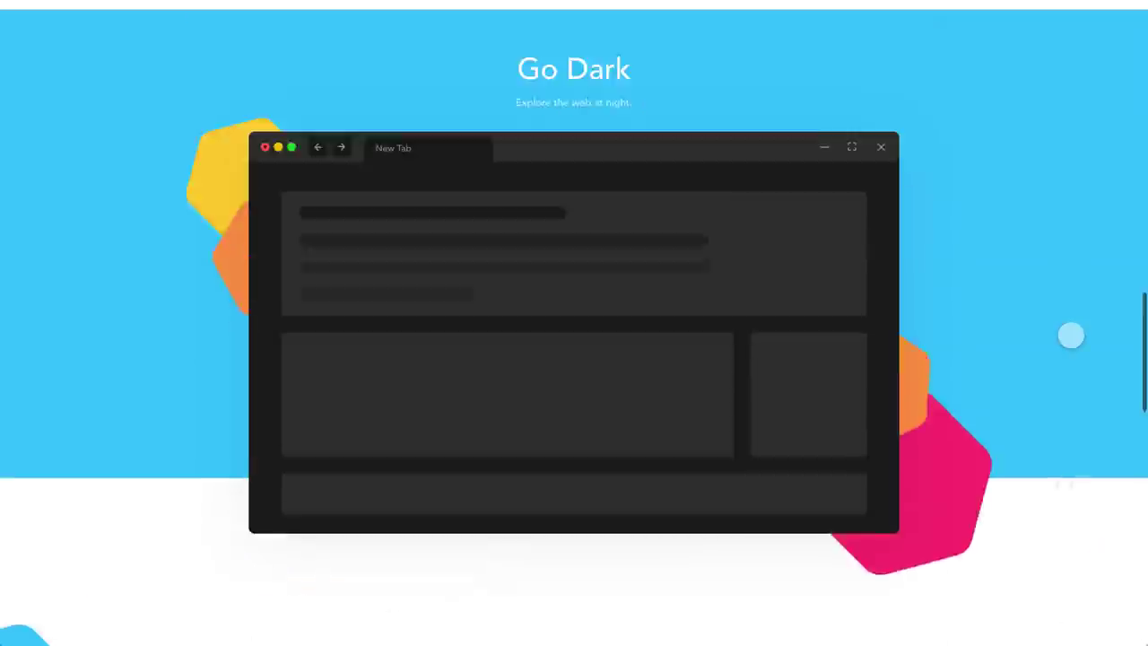
scroll(1071, 336, up, 10)
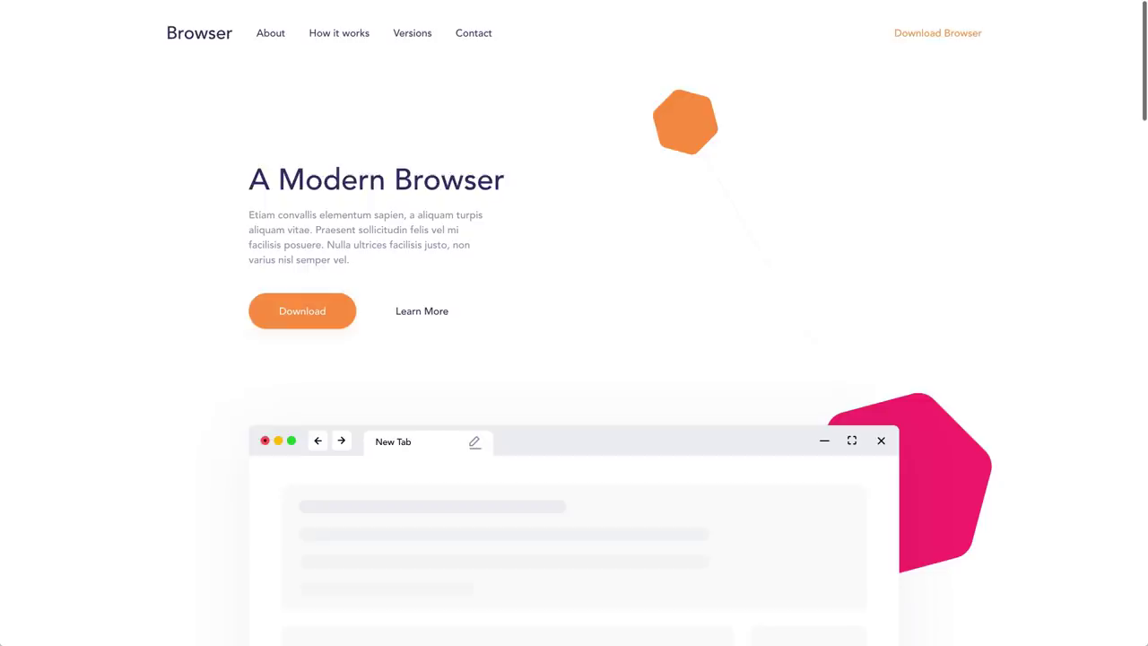
scroll(1062, 333, down, 8)
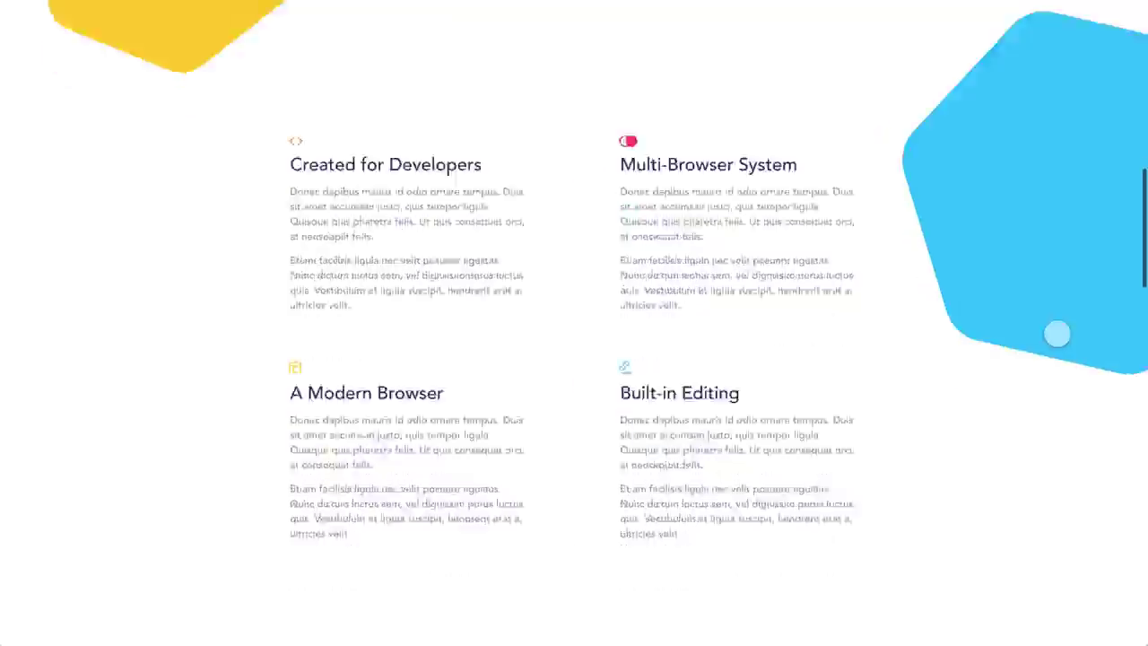
scroll(1058, 334, down, 6)
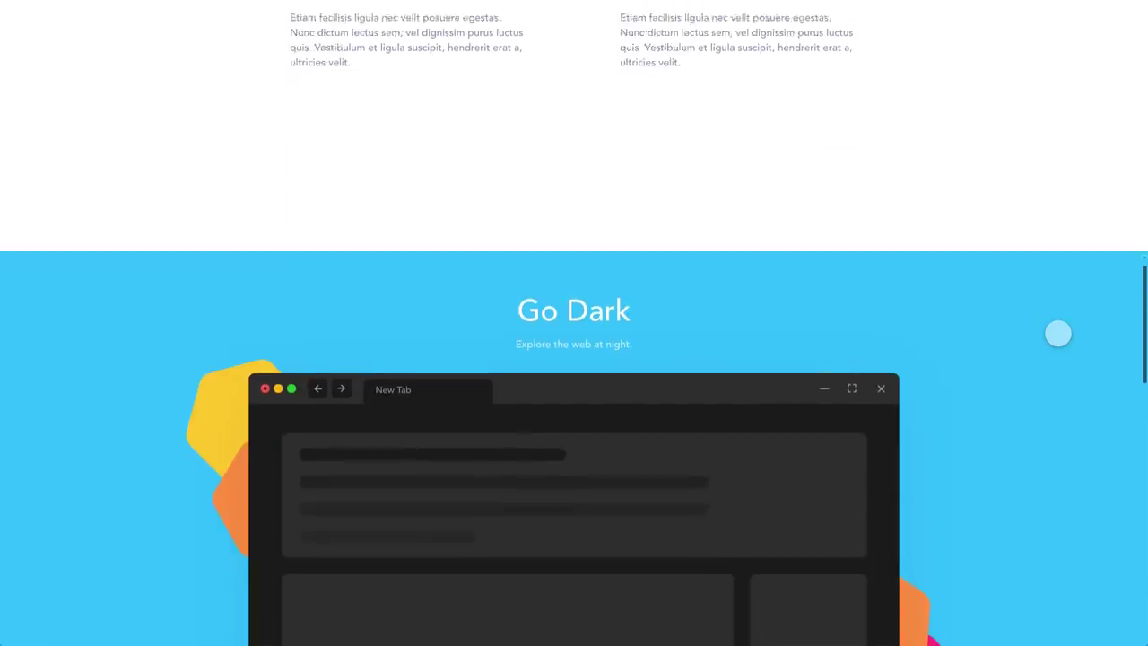
scroll(1059, 334, down, 5)
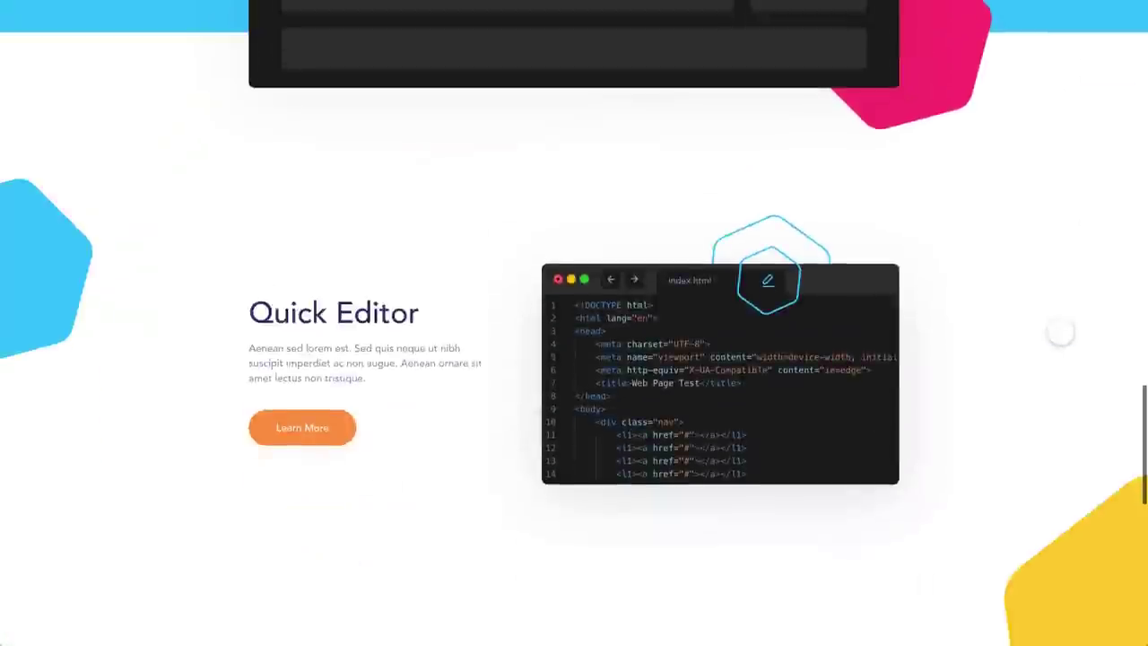
scroll(1062, 333, down, 5)
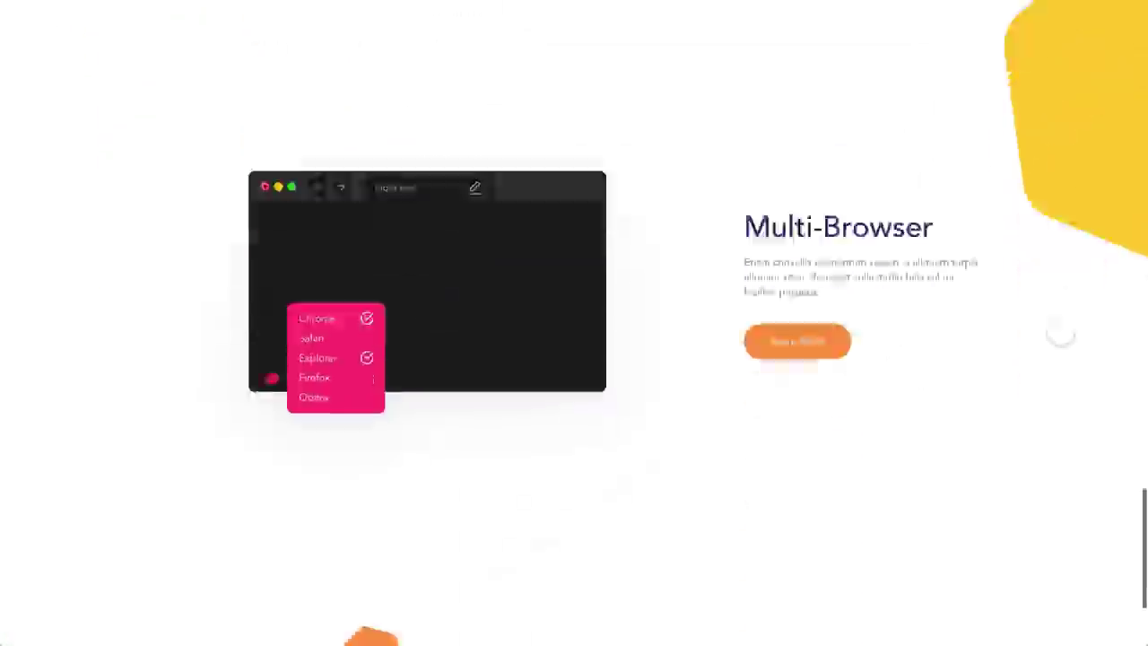
scroll(1062, 331, down, 3)
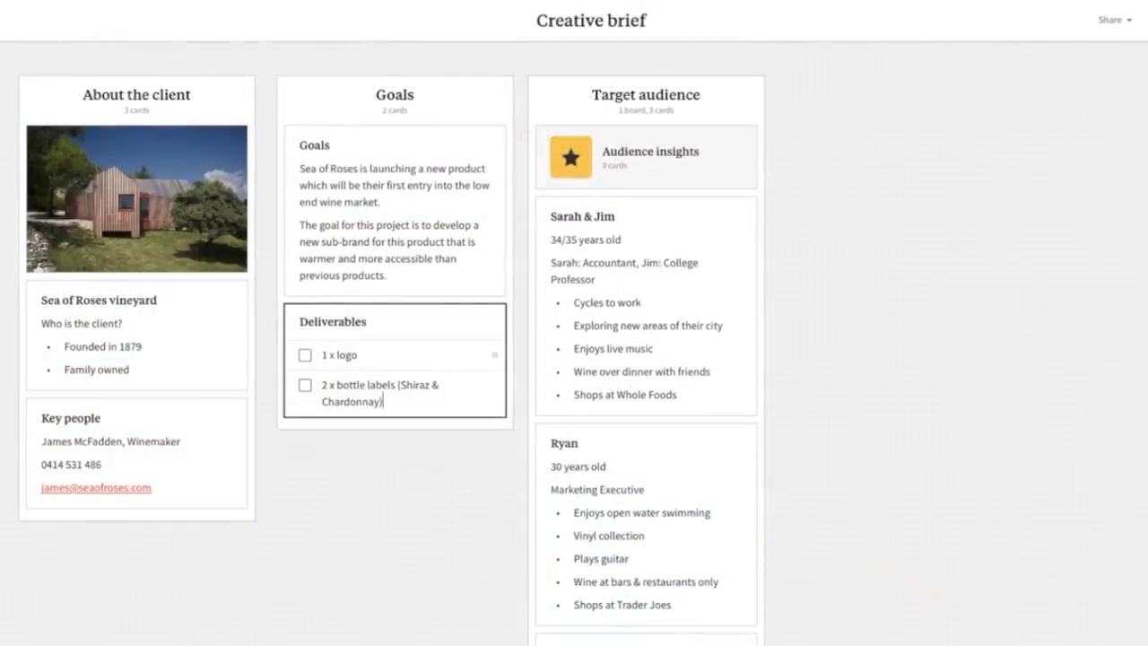
In Milanote, add "4 x banner ads" and "1 x A2 poster" to the Deliverables checklist and enter the note "Reminiscent of modern art"
key(Return)
text(4 x banner ads)
key(Return)
text(1 x A2 poster)
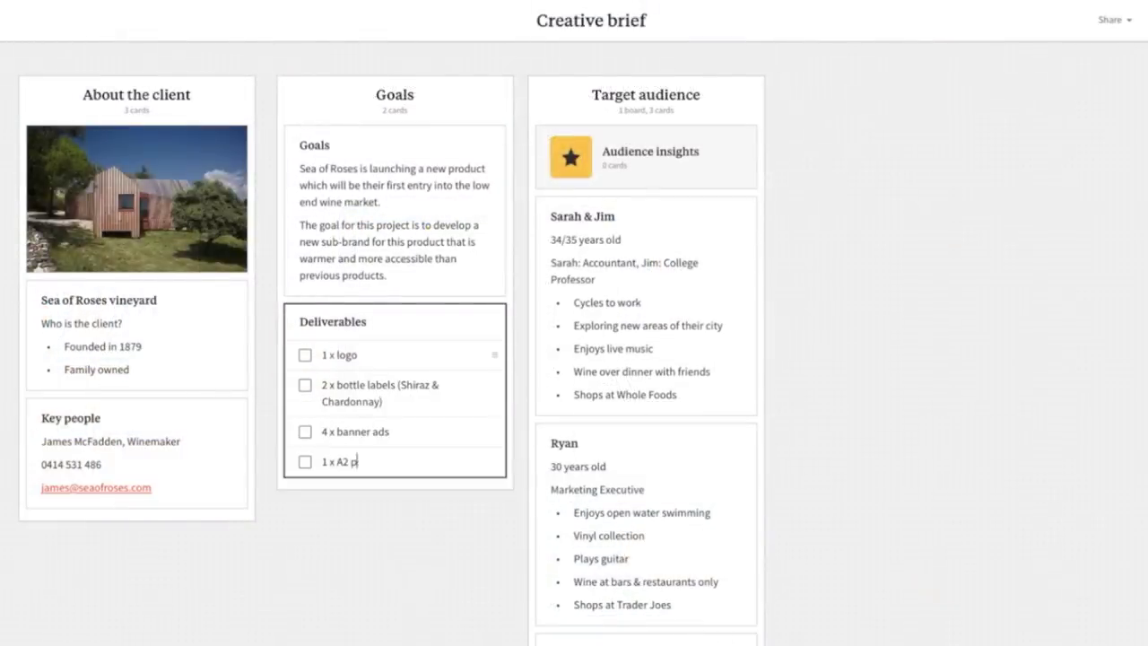
text(Reminiscent of modern art)
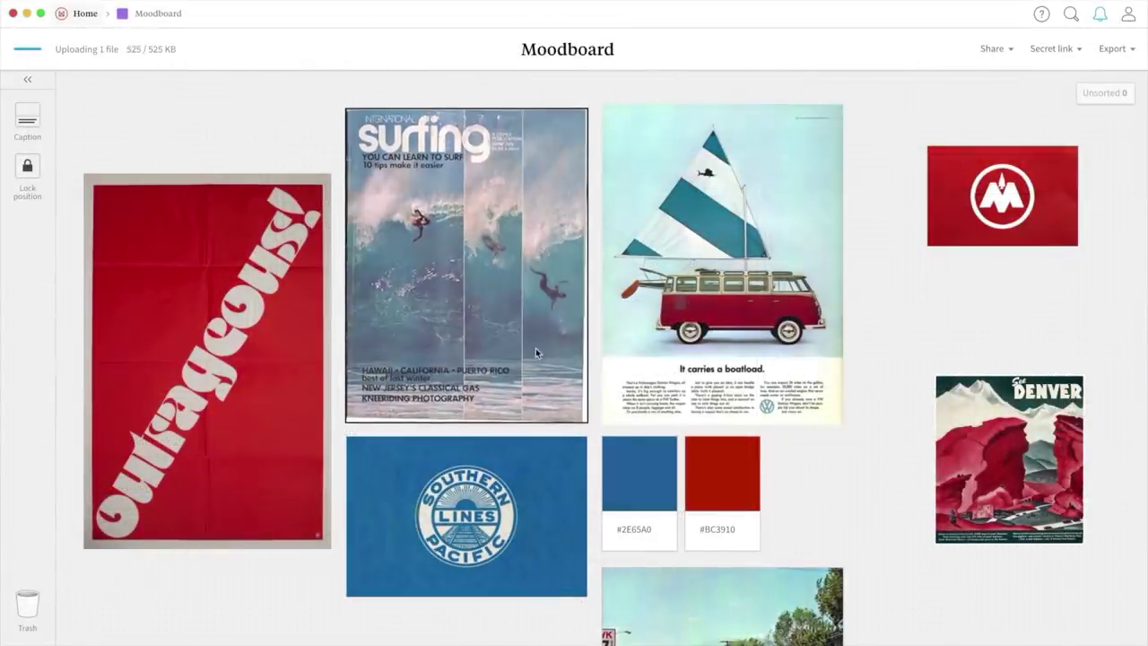
Add a colour swatch with the hex value #EDEADE to the Moodboard, beside the #BC3910 swatch
double_click(801, 465)
text(#ED)
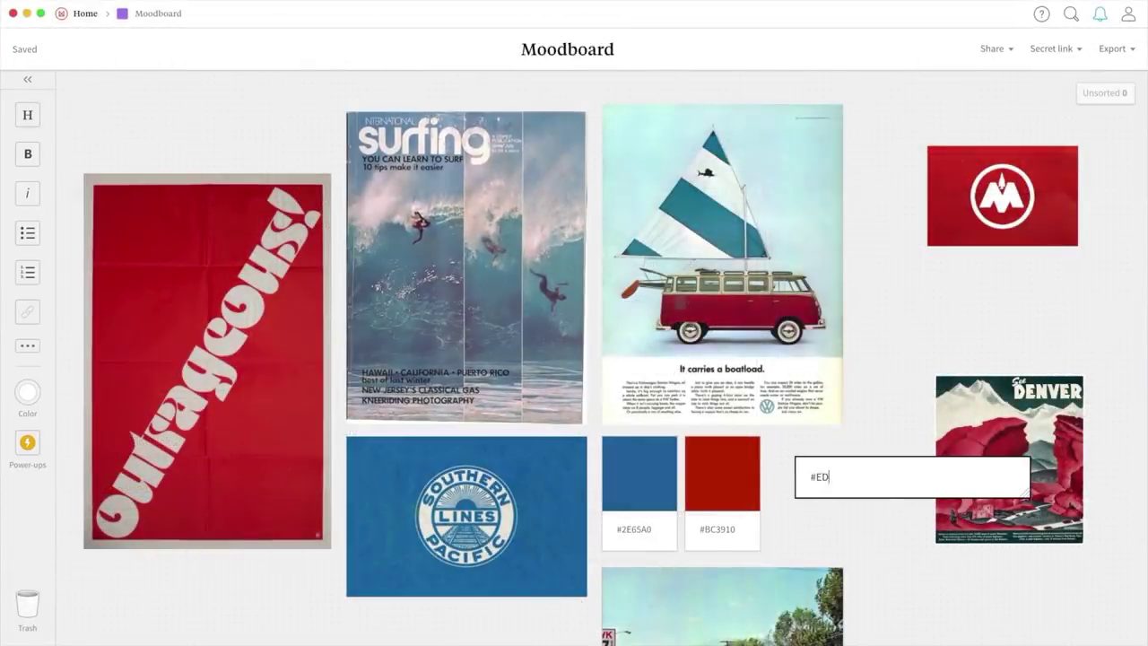
text(EADE)
click(915, 517)
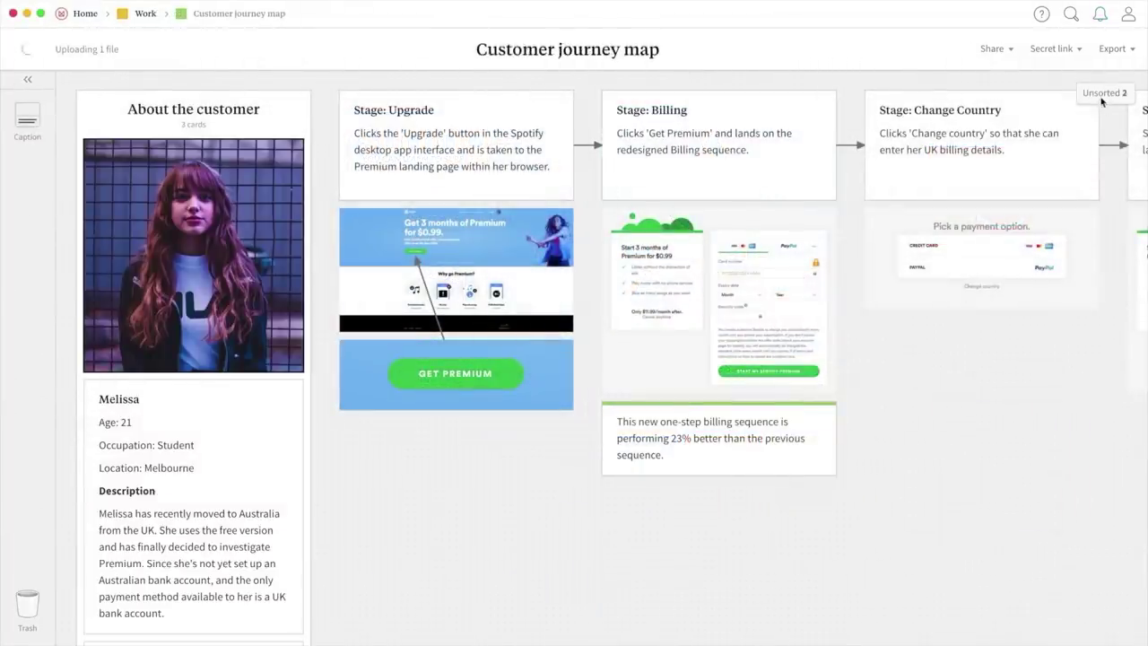
Move the "Change to United Kingdom" screenshot from the unsorted items onto the Customer journey map
click(1103, 92)
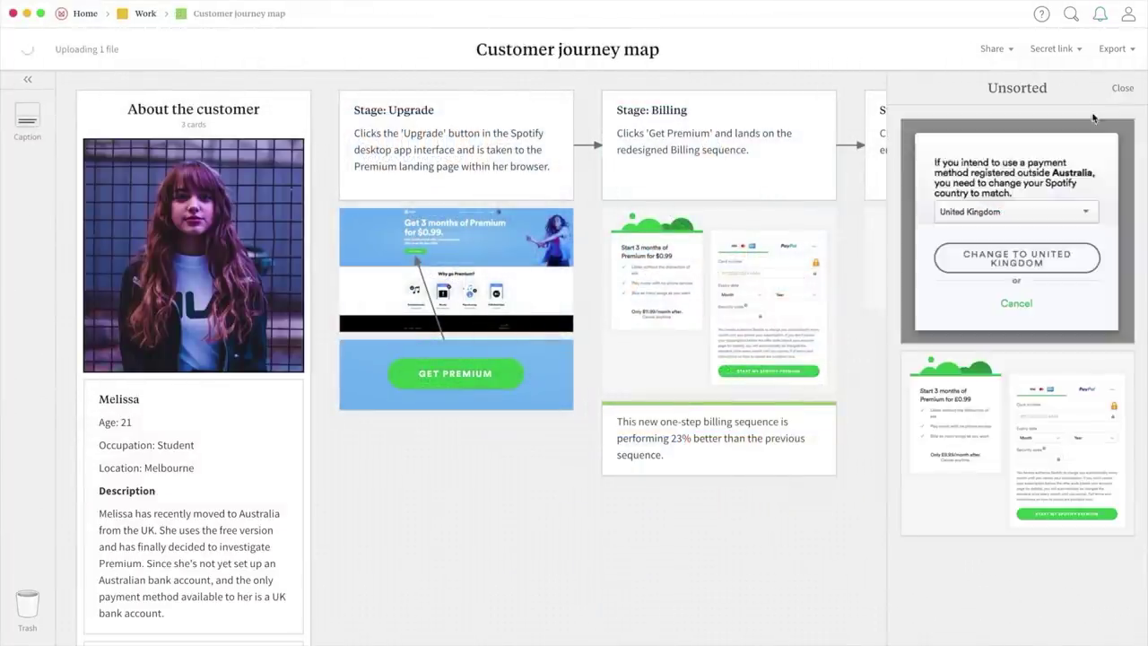
drag(1076, 171, 1036, 346)
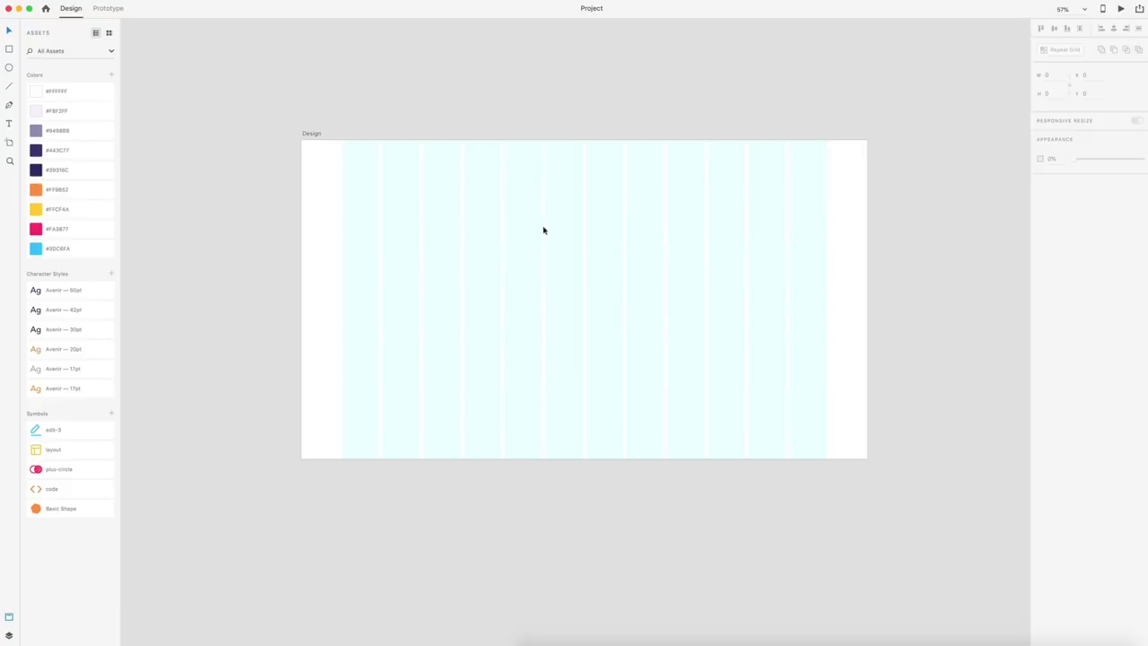
In Adobe XD, inspect the size and column layout grid settings of the Design artboard
click(543, 230)
scroll(543, 230, up, 3)
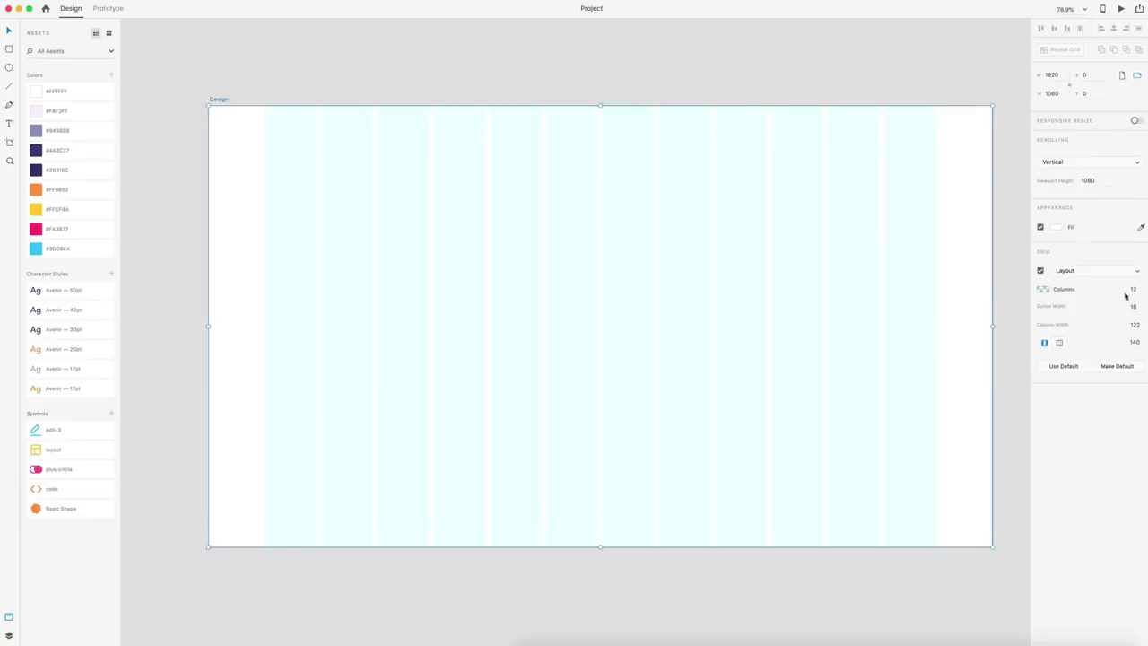
scroll(603, 33, right, 1)
click(619, 46)
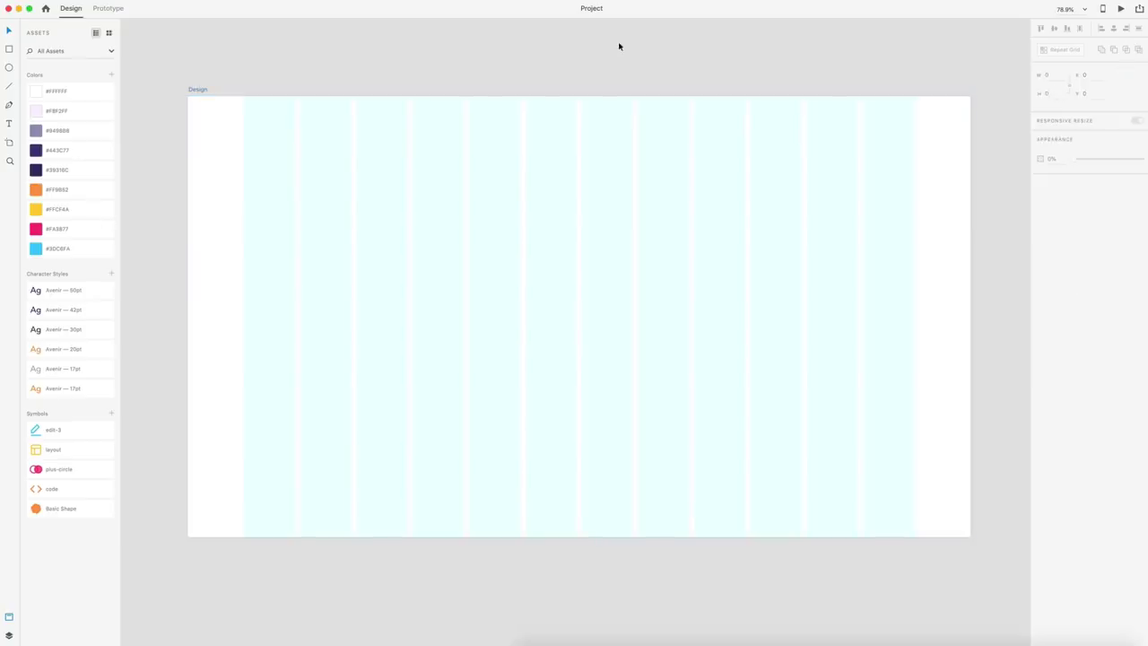
Add the text "Browser" near the upper edge of the artboard and apply the Avenir 30pt character style
click(342, 132)
text(Browser)
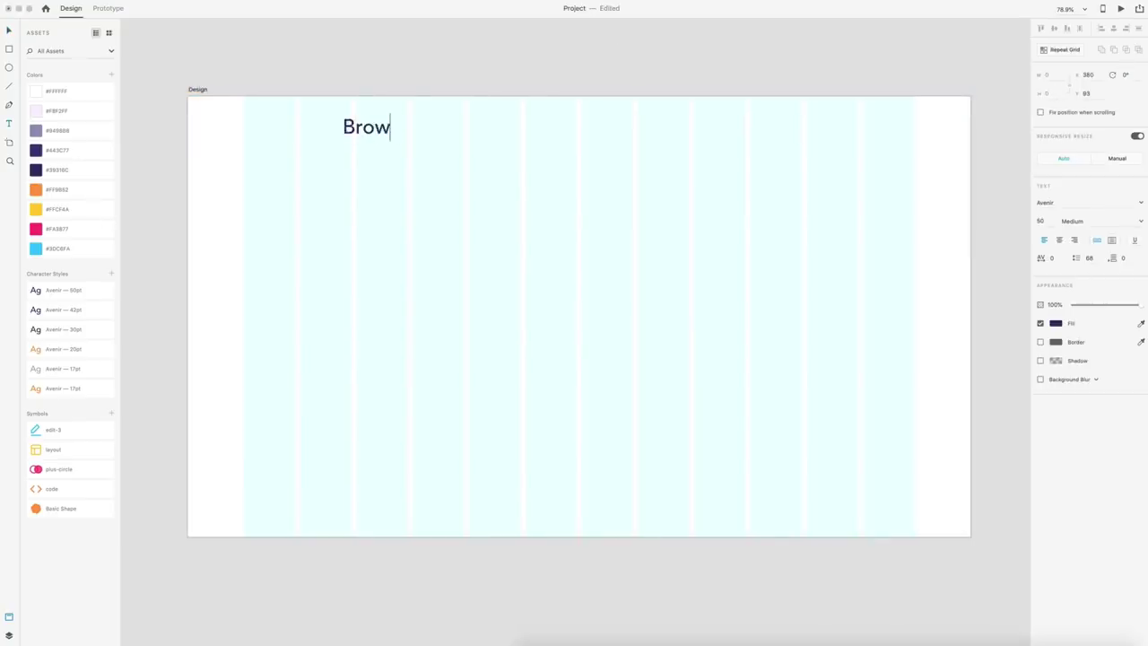
click(8, 32)
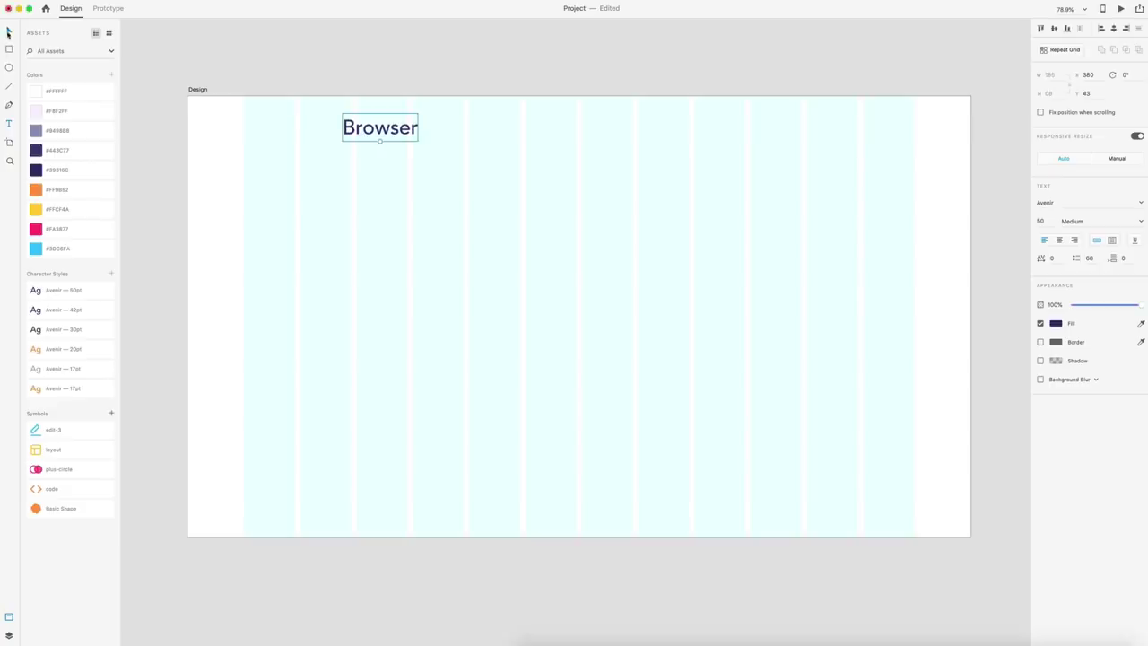
click(35, 329)
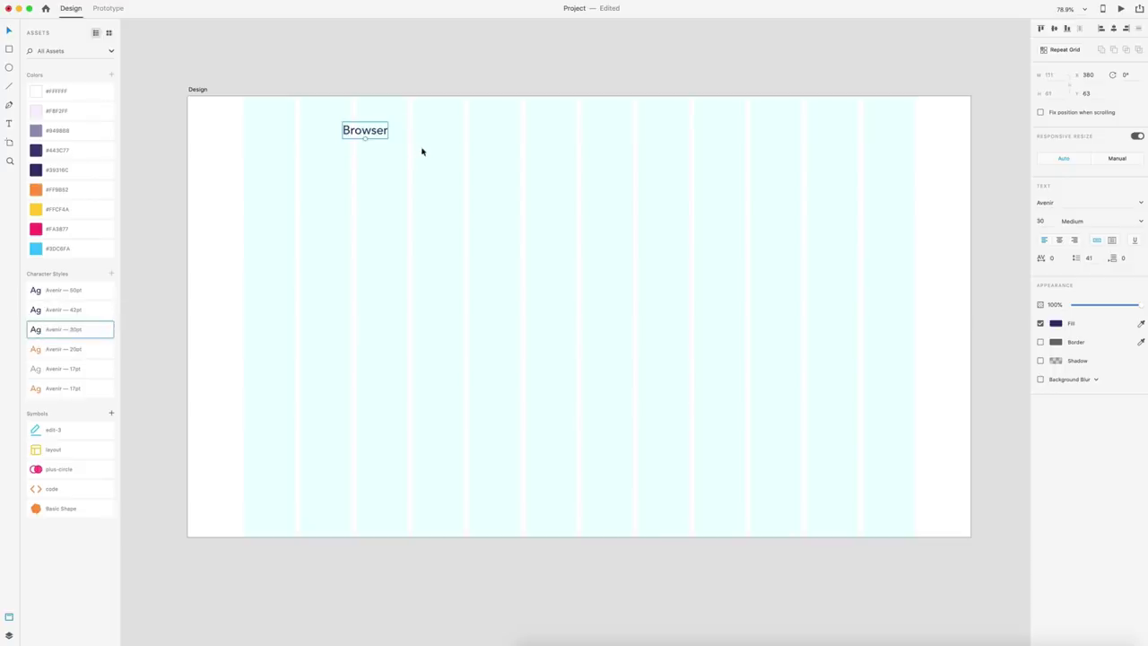
Align the "Browser" text with the start of the second grid column, at X 278 and Y 34
drag(374, 137, 316, 112)
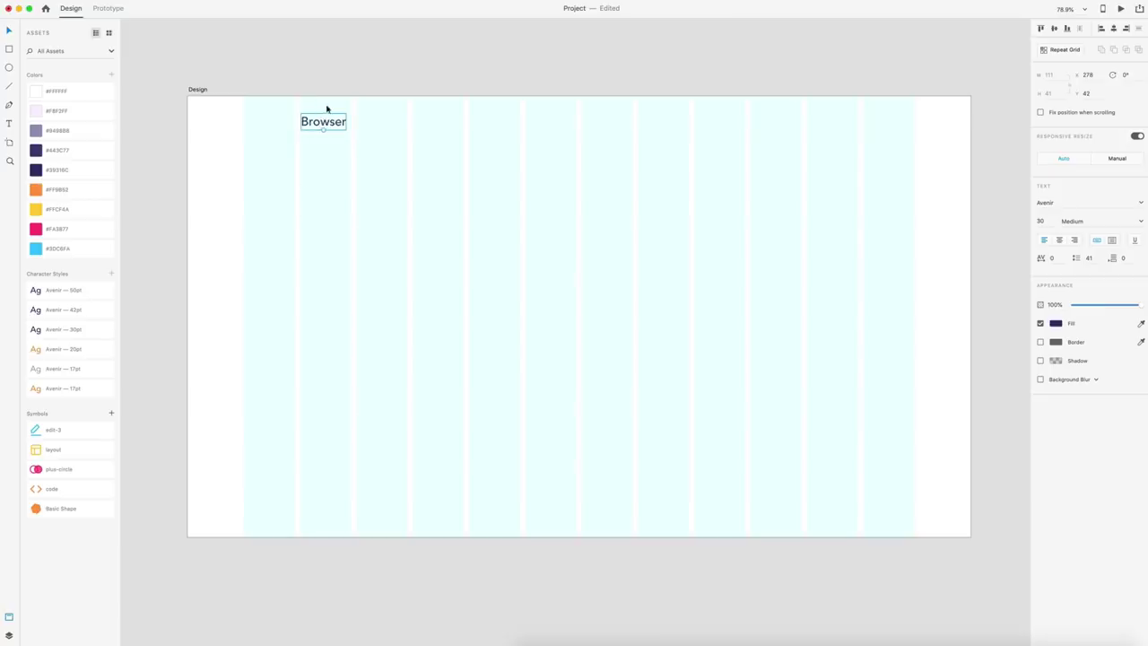
key(alt)
key(Up)
key(Up)
key(Up)
key(Up)
key(Up)
key(Up)
key(Up)
key(Up)
key(Up)
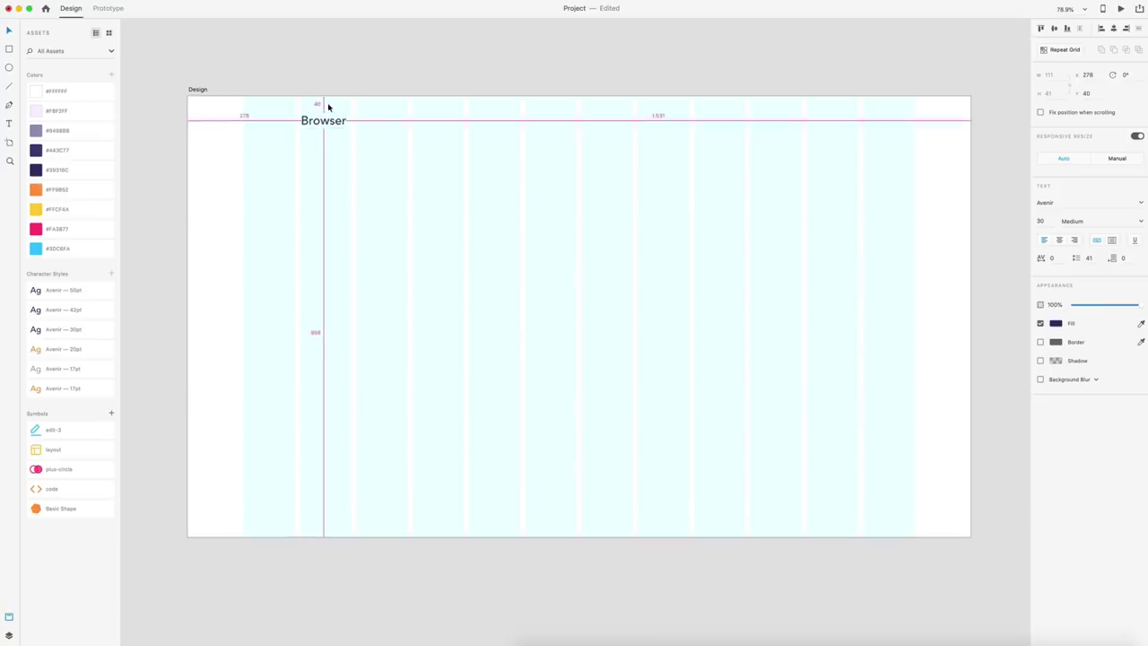
key(Down)
key(Down)
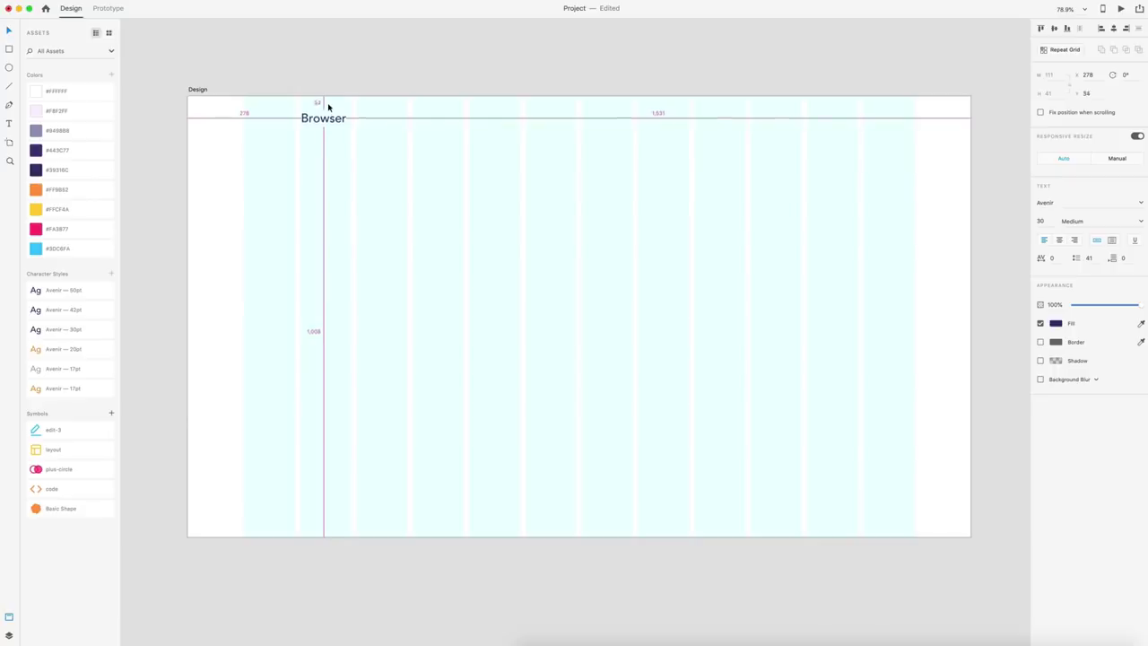
click(445, 129)
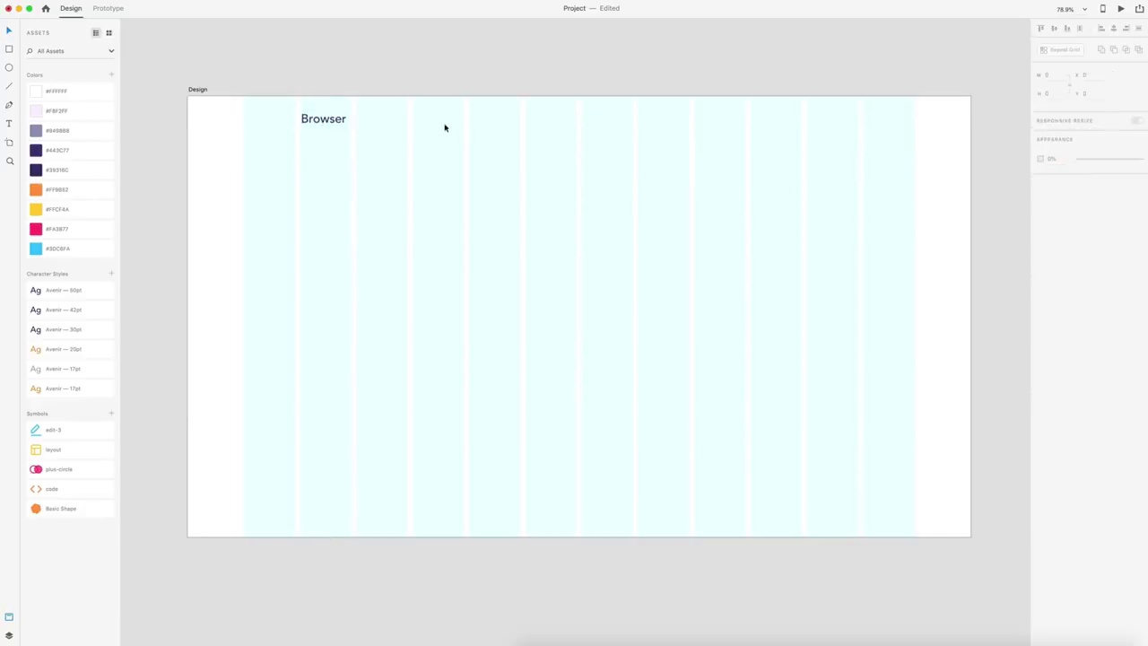
Add the text "About" beside "Browser", using the grey Avenir 17pt character style recoloured to #39316C
key(t)
click(368, 119)
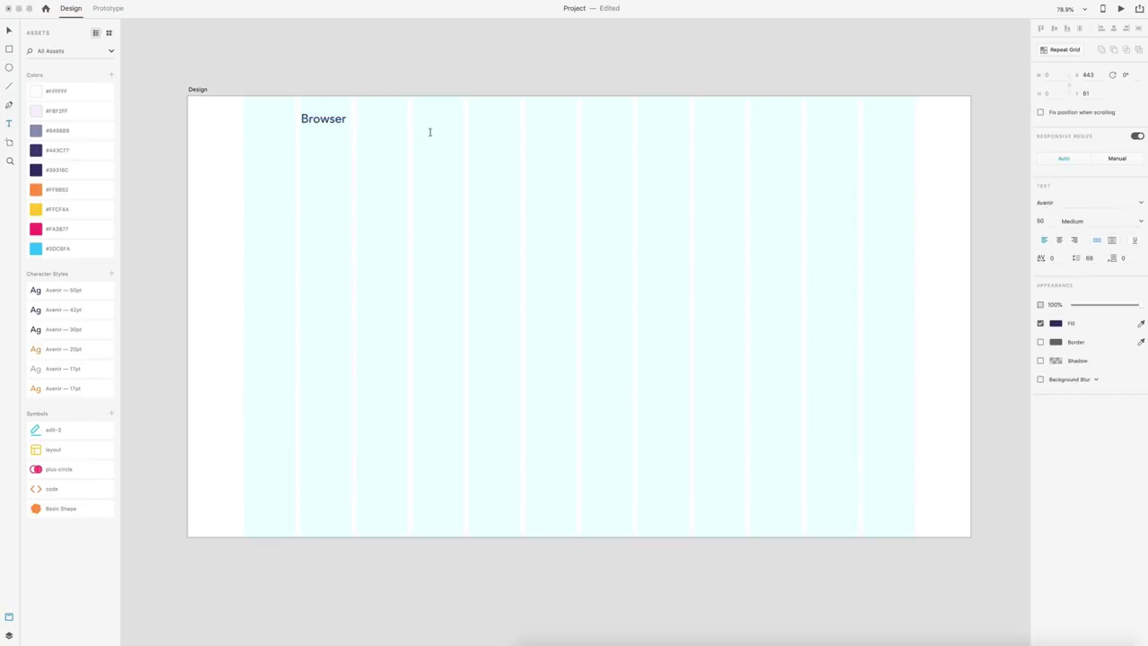
text(About)
click(7, 31)
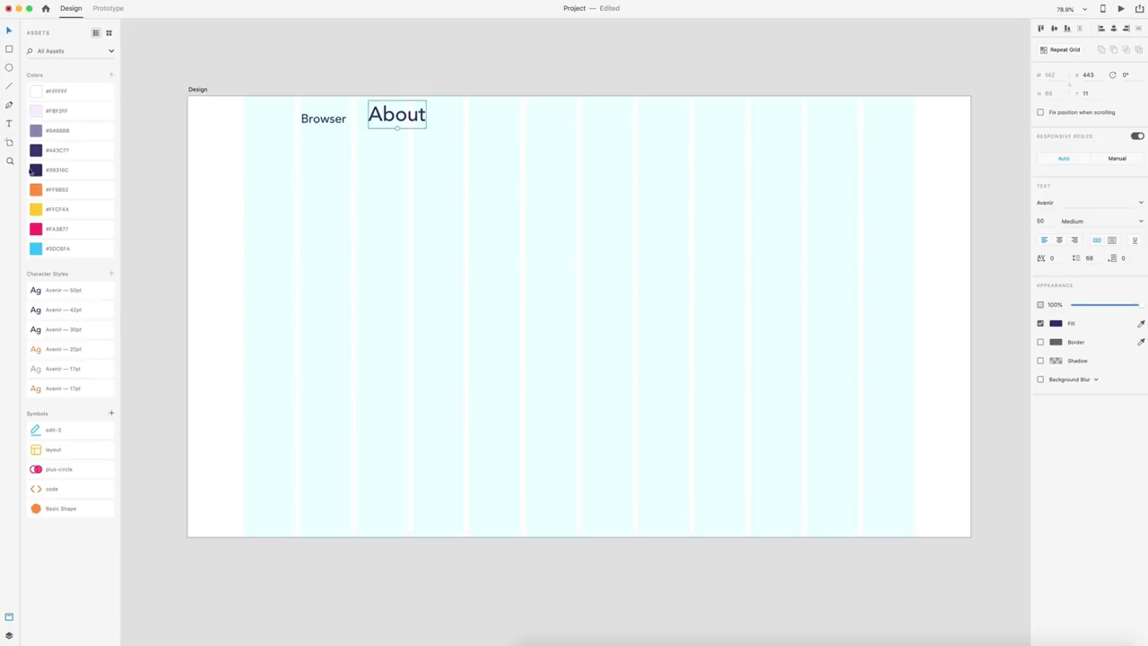
click(33, 369)
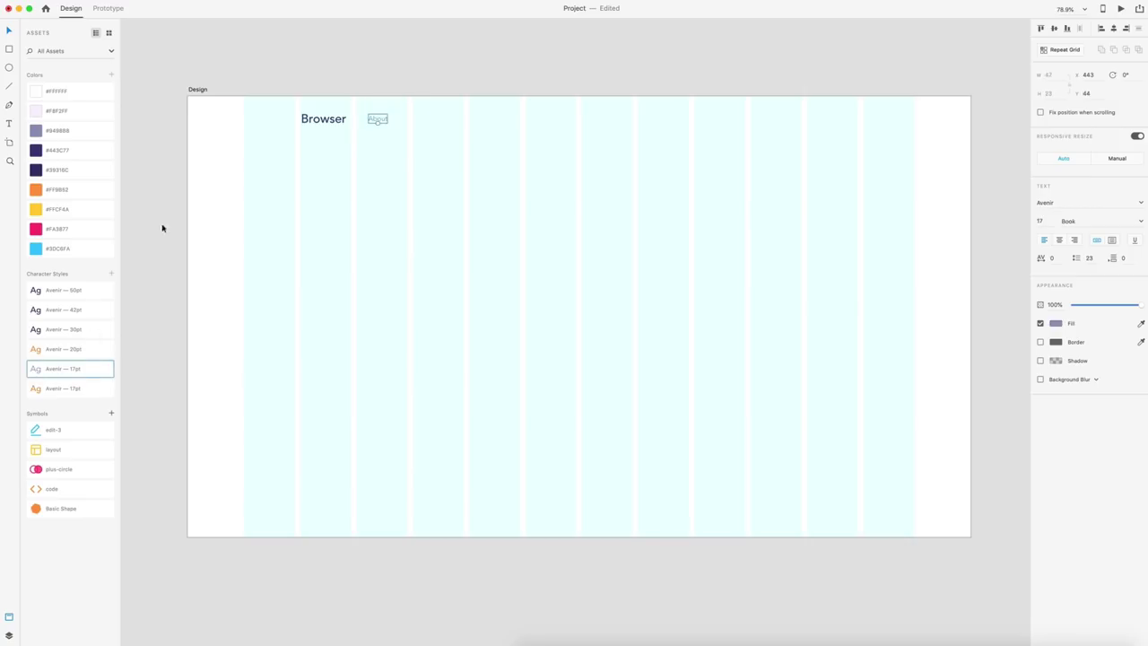
click(33, 172)
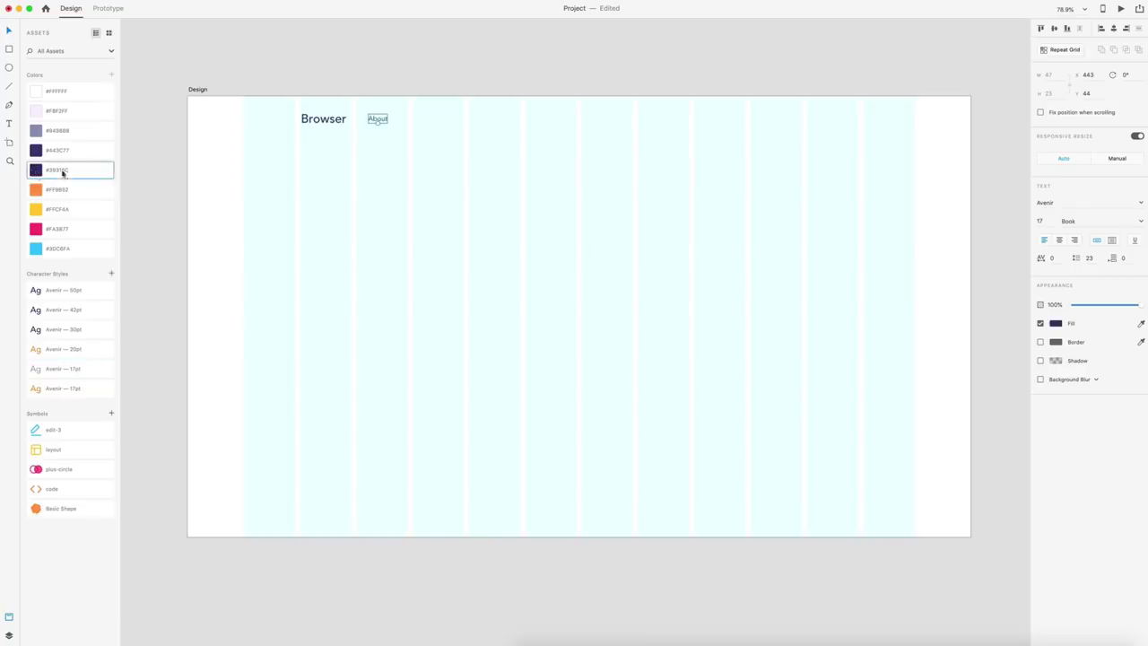
click(491, 156)
Place a copy of "About" farther along the header at X 514 and change its text to "How it works"
scroll(353, 120, up, 10)
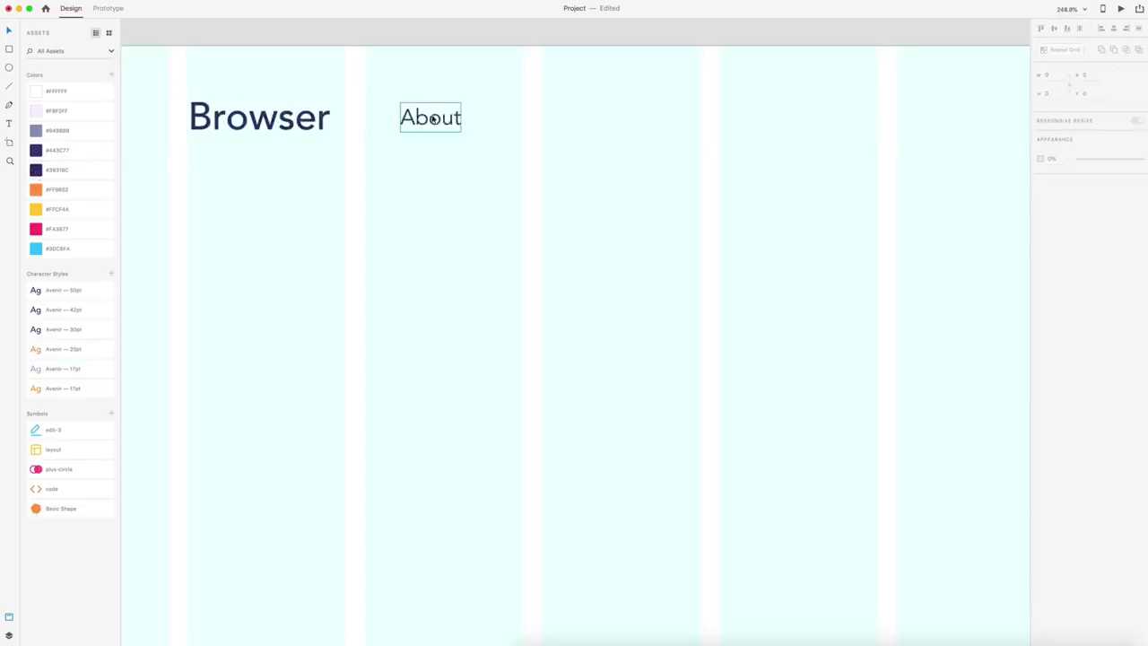
drag(434, 118, 514, 124)
key(alt)
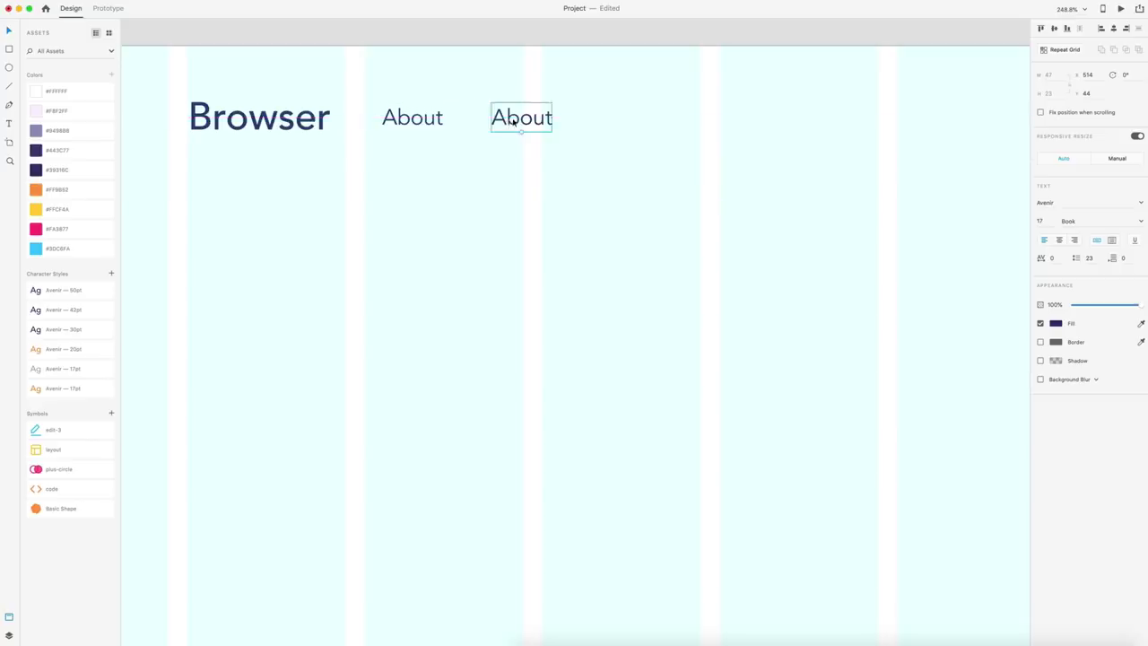
double_click(513, 120)
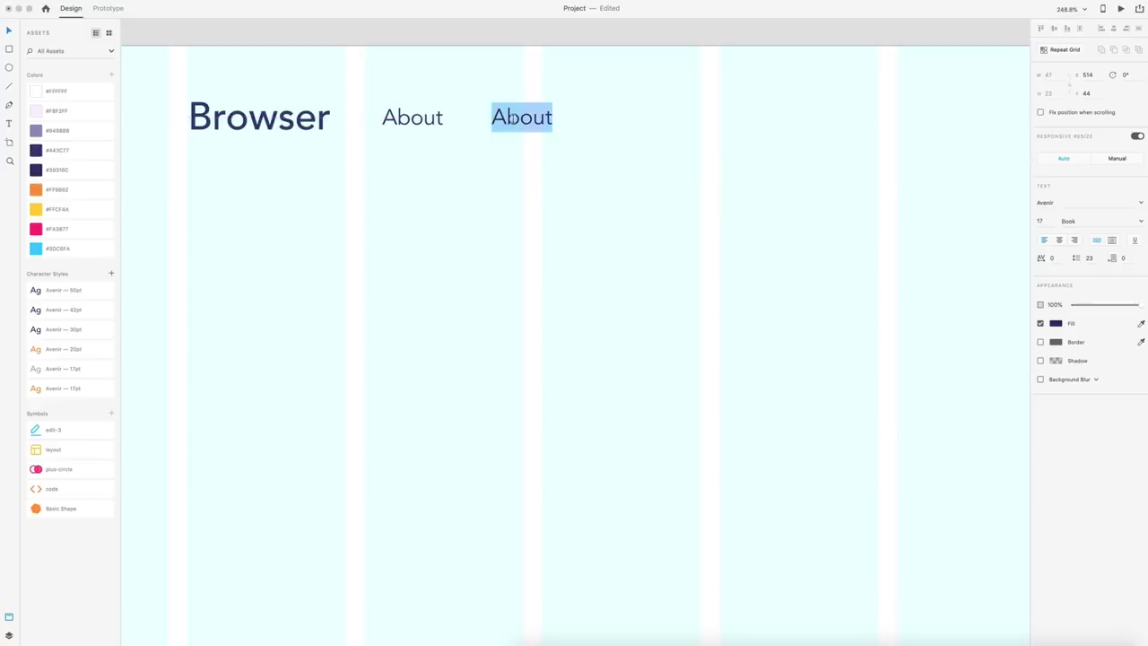
text(How it work)
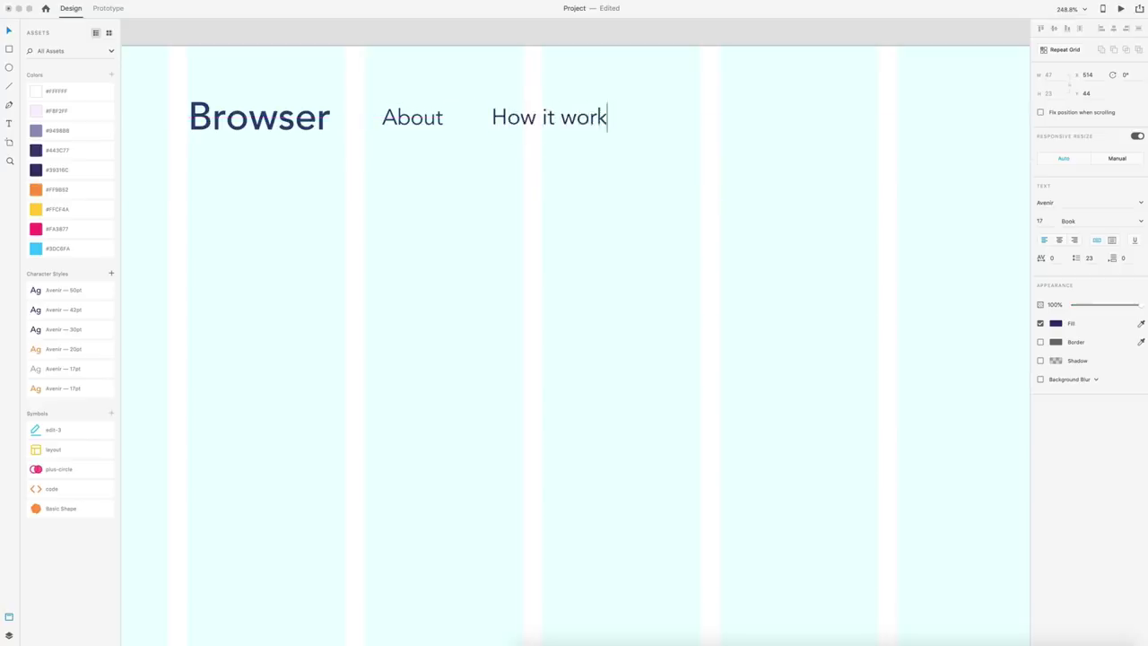
text(s)
click(551, 171)
Duplicate "How it works" farther along the header with a 40 px gap and change the copy to "Versions"
click(523, 119)
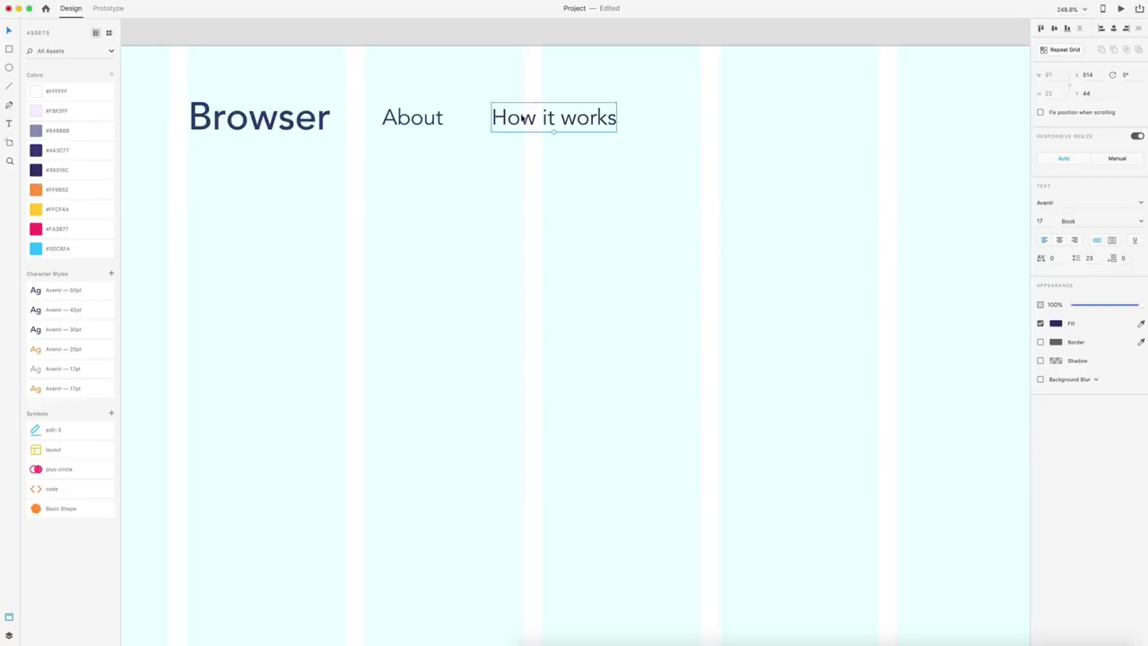
drag(523, 120, 697, 119)
double_click(694, 117)
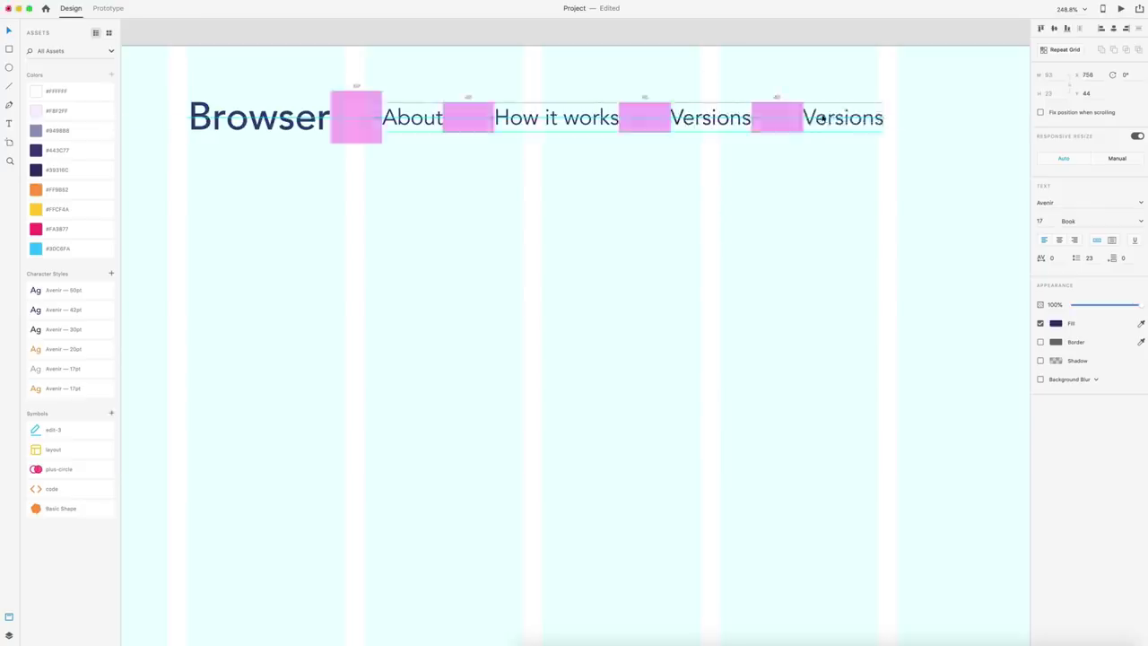
Change the text of the last copied header link, after "Versions", to "Contact"
text(Contact)
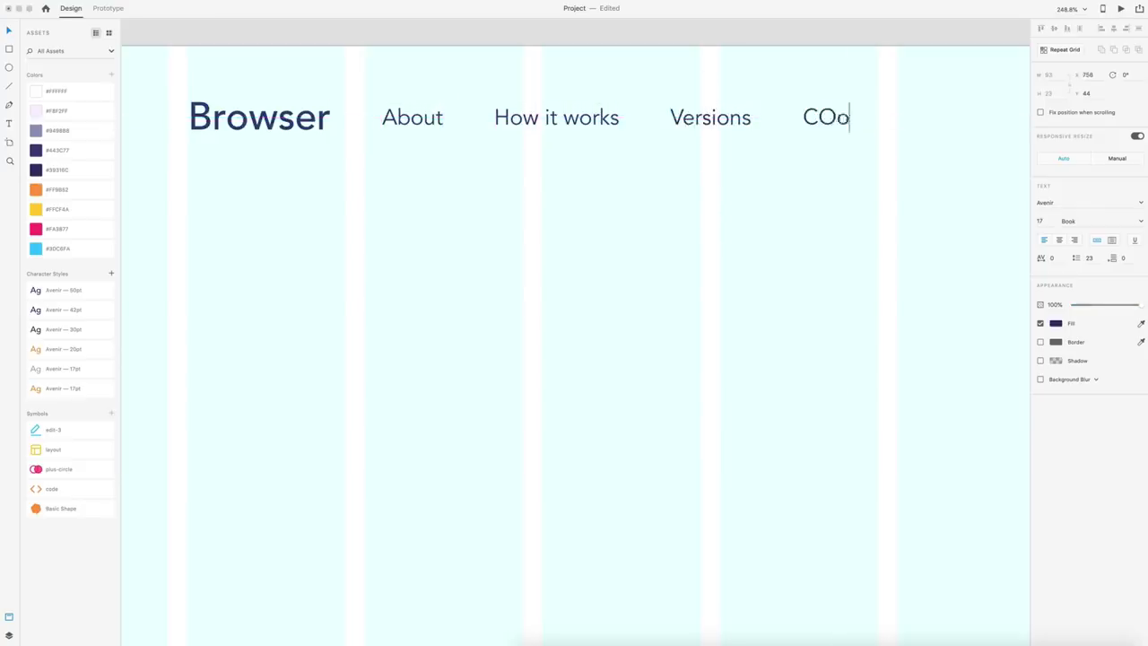
key(Escape)
scroll(751, 213, down, 5)
scroll(781, 215, right, 3)
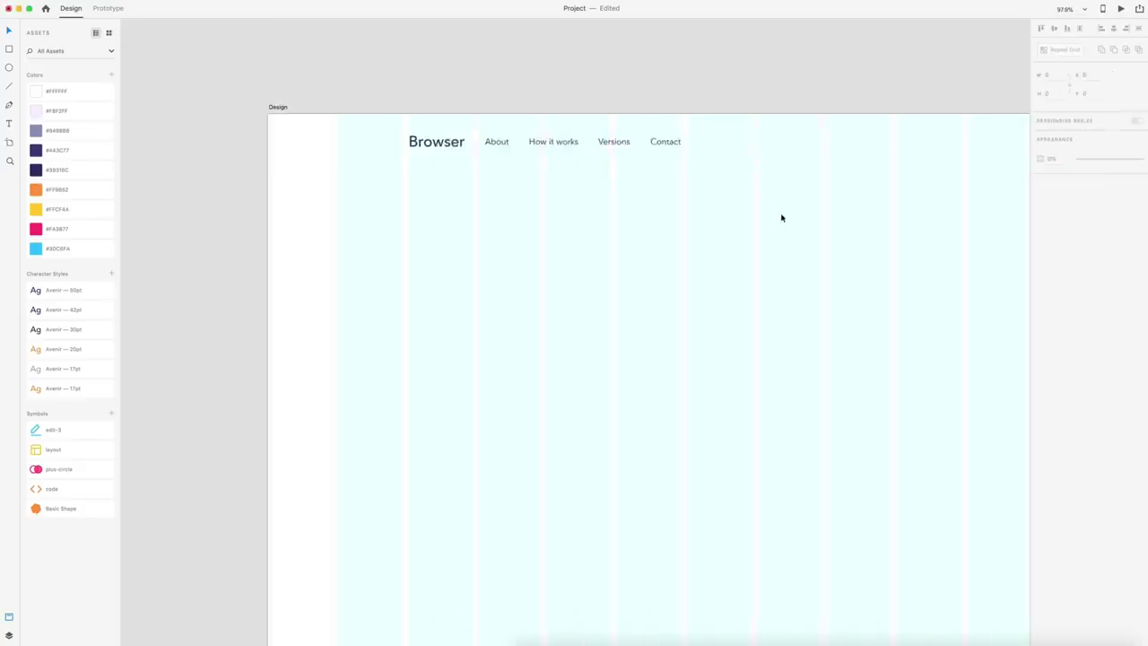
drag(731, 183, 329, 132)
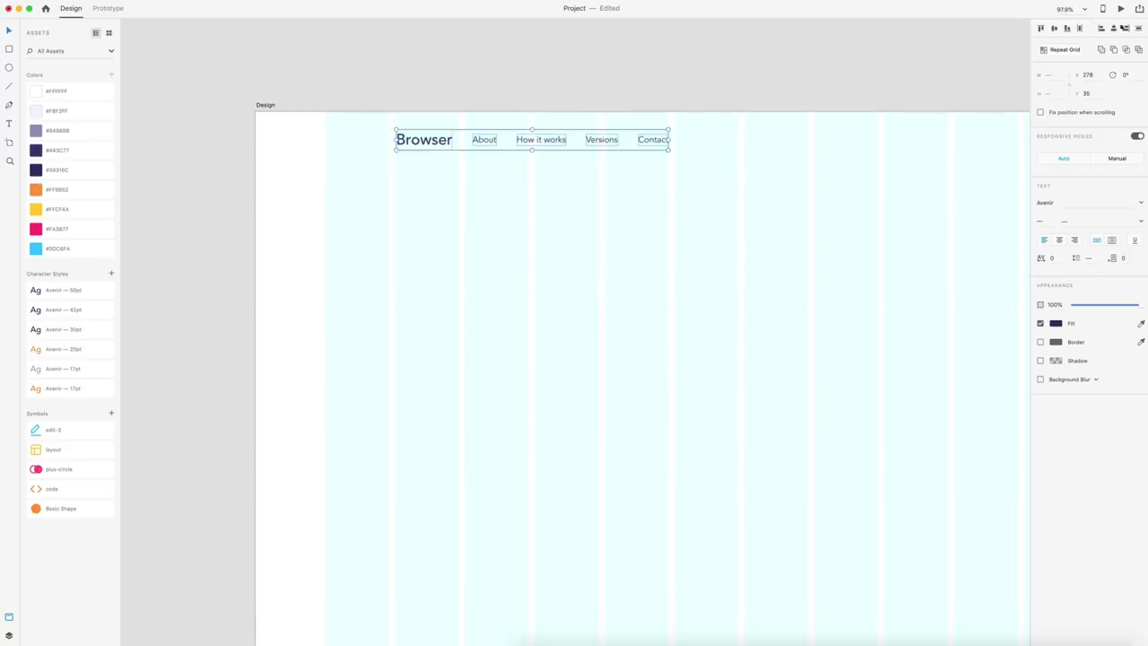
click(908, 162)
Place a right-aligned copy of "Contact" ending at the eleventh grid column's edge and change its text to "Download Browser"
scroll(893, 169, right, 5)
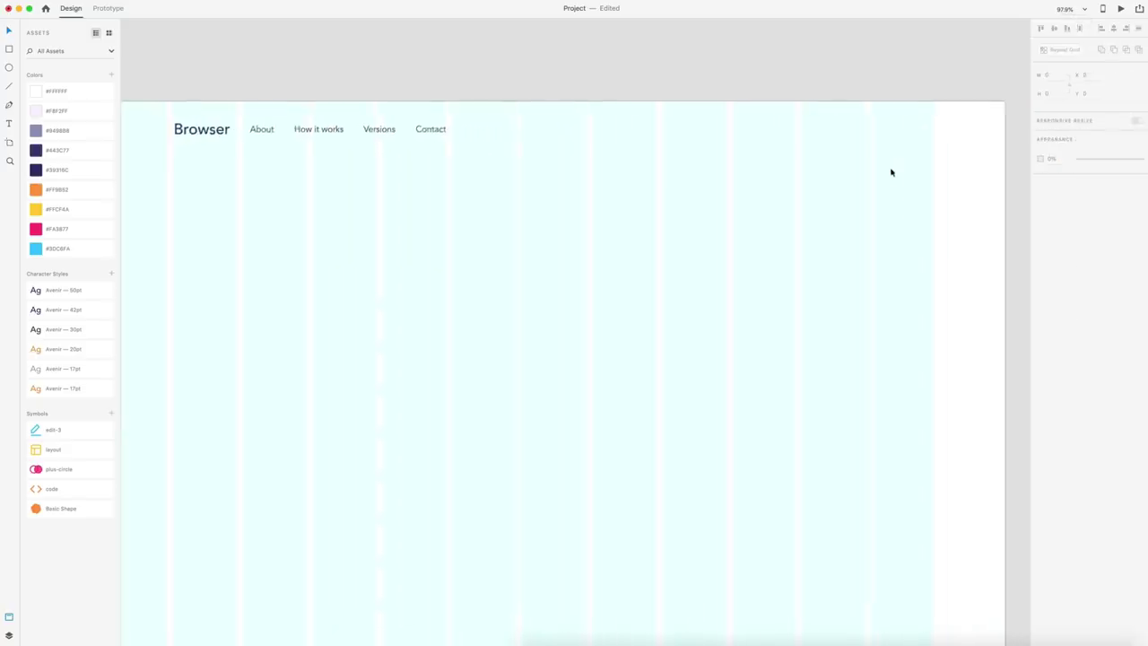
drag(414, 134, 837, 130)
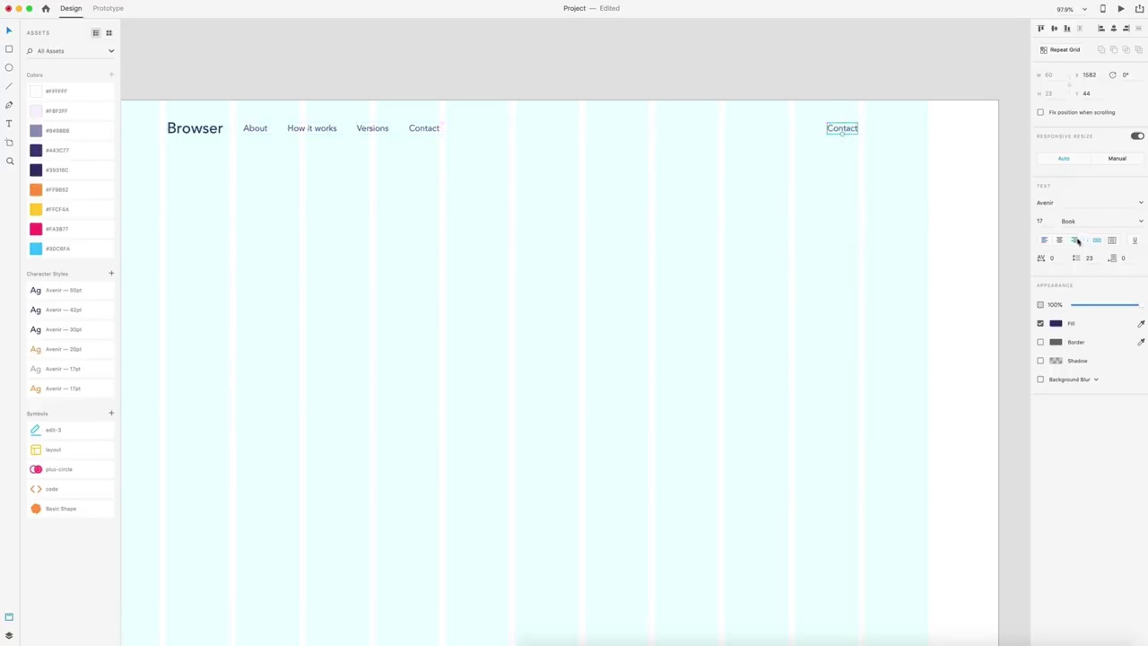
double_click(852, 131)
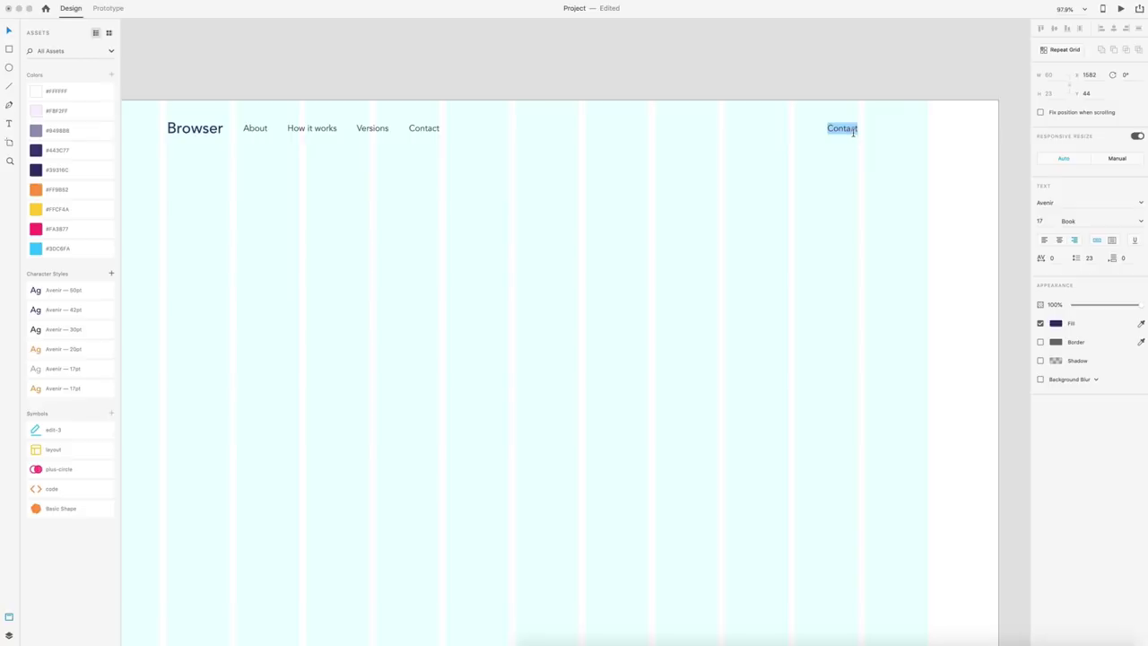
text(Download Browser)
key(Escape)
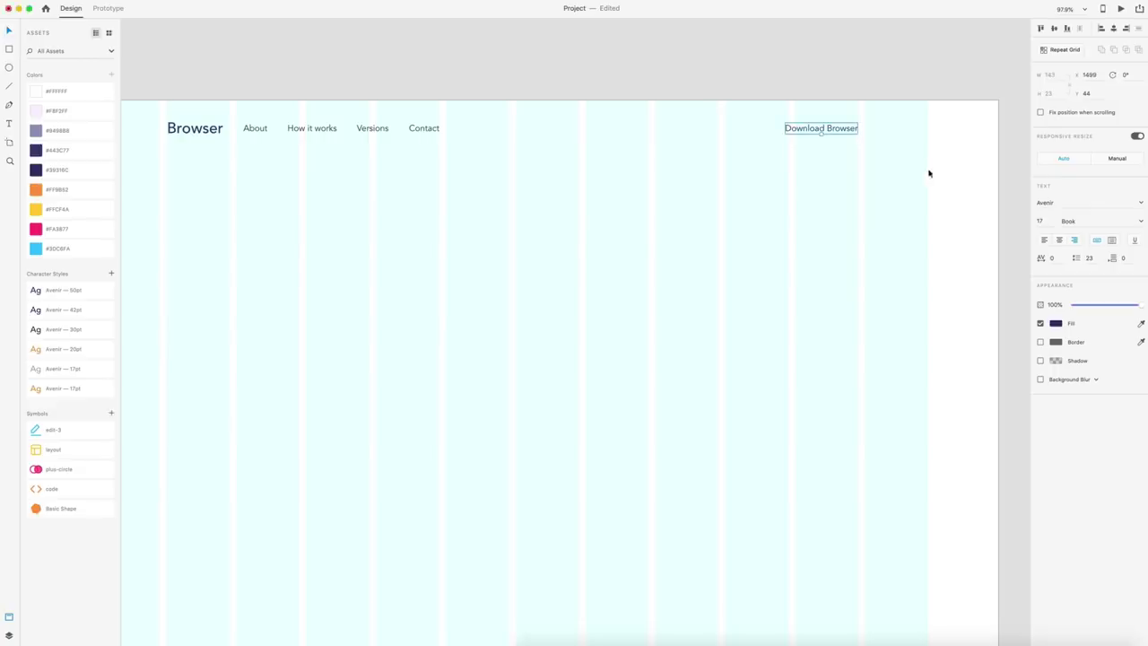
Recolour the "Download Browser" link with the orange colour from the document assets
click(37, 191)
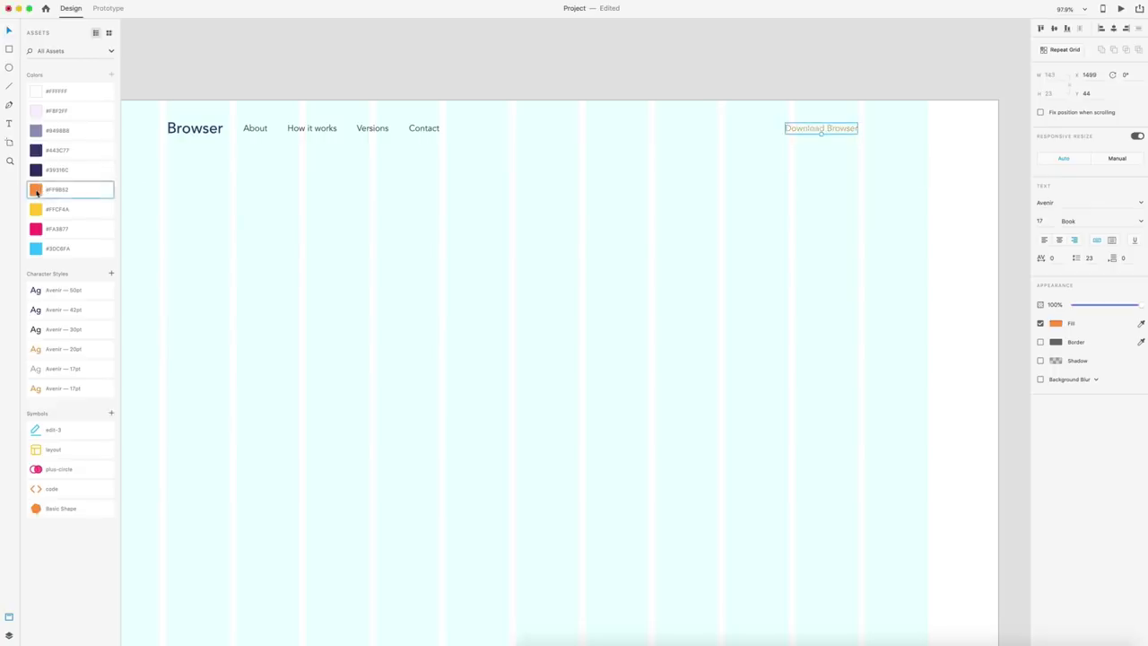
click(609, 236)
scroll(666, 244, down, 4)
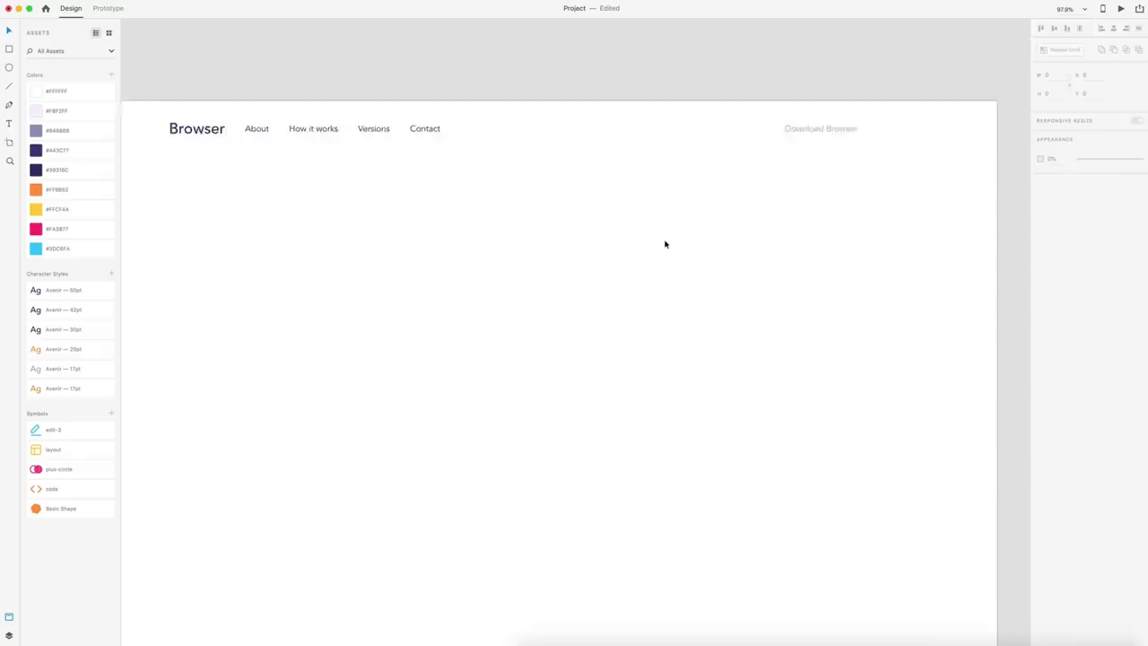
Add the heading text "A Modern Browser" below the header and apply the Avenir 50pt character style
scroll(704, 254, left, 1)
scroll(704, 257, up, 3)
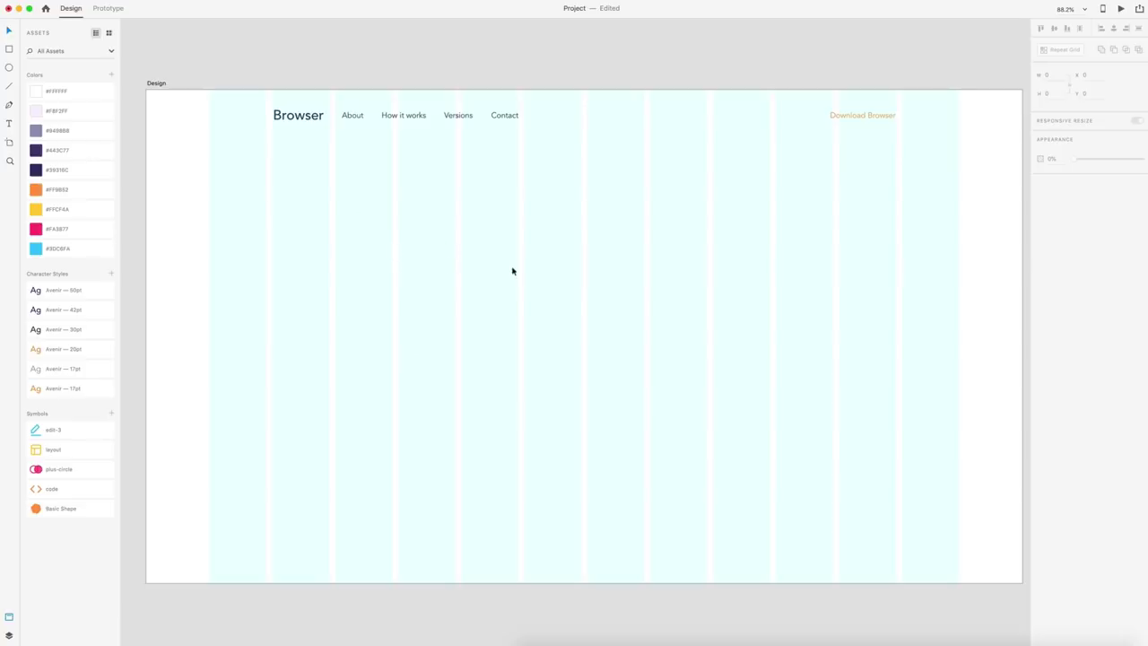
click(377, 209)
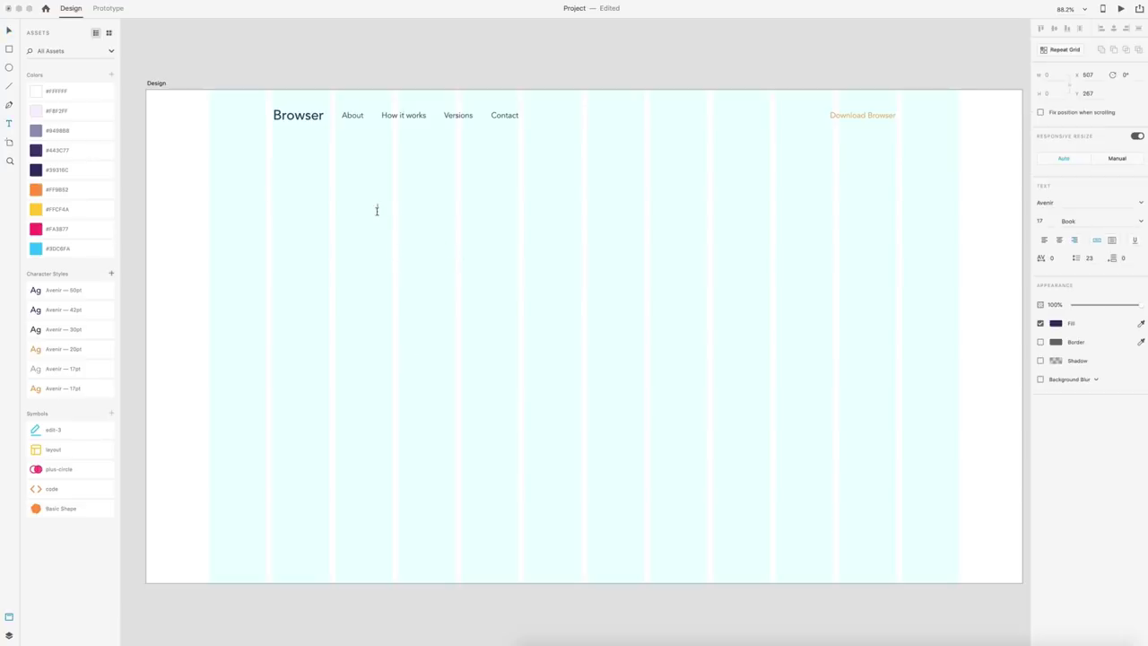
text(A Modern Browser)
key(Escape)
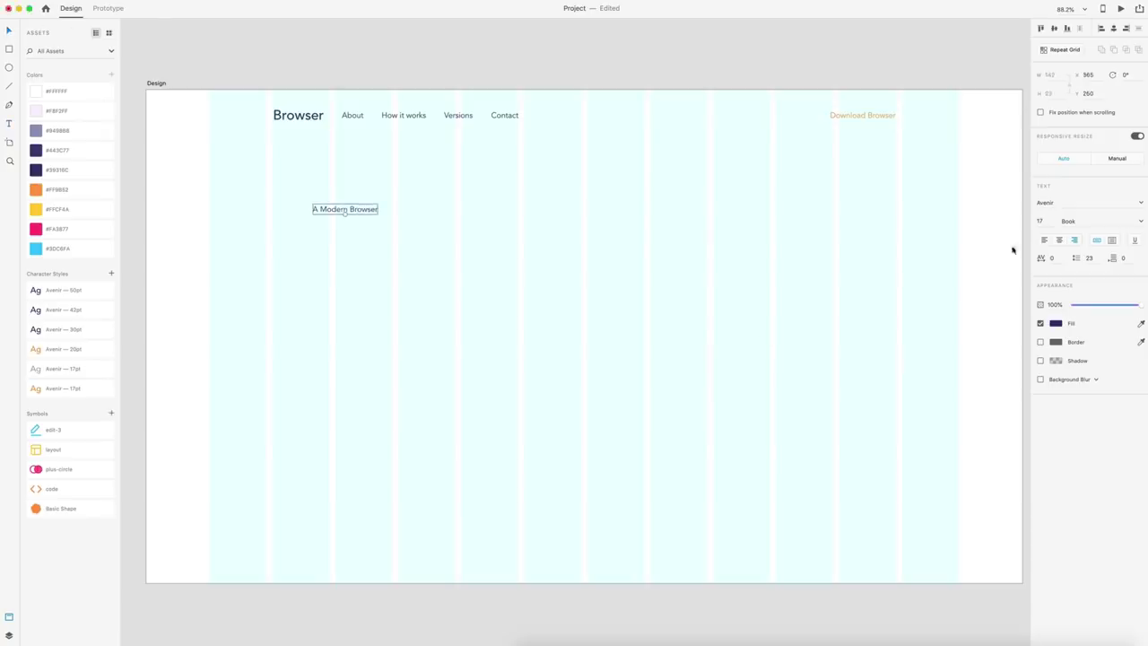
click(36, 290)
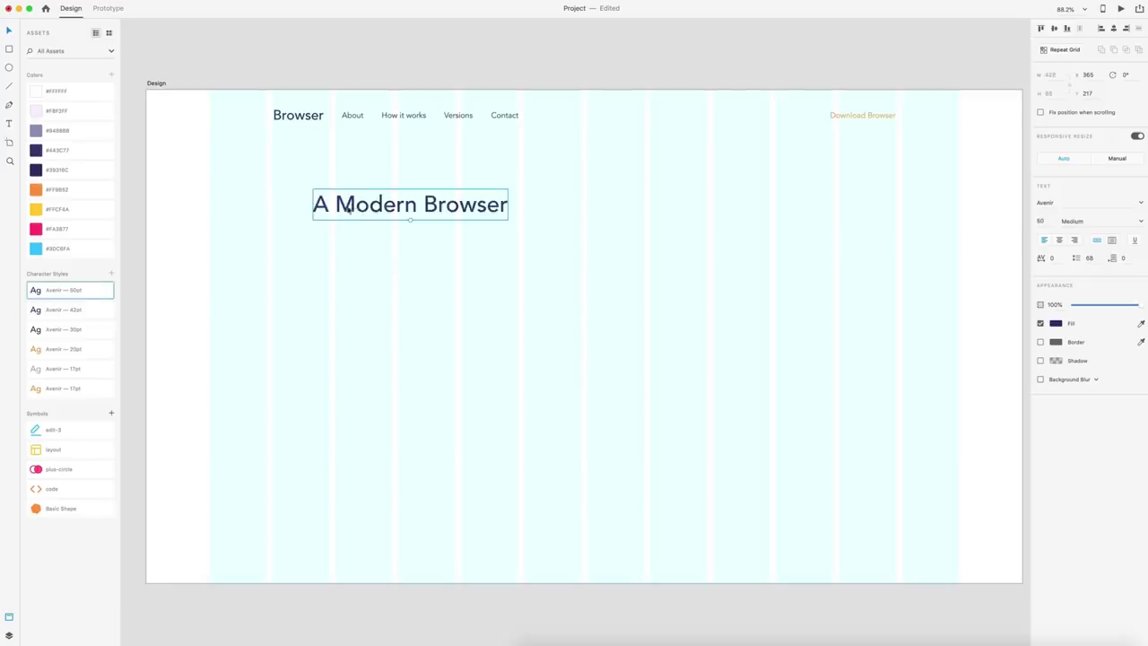
Align the "A Modern Browser" heading with the start of the second grid column, at X 278 and Y 260
drag(349, 208, 332, 225)
key(alt)
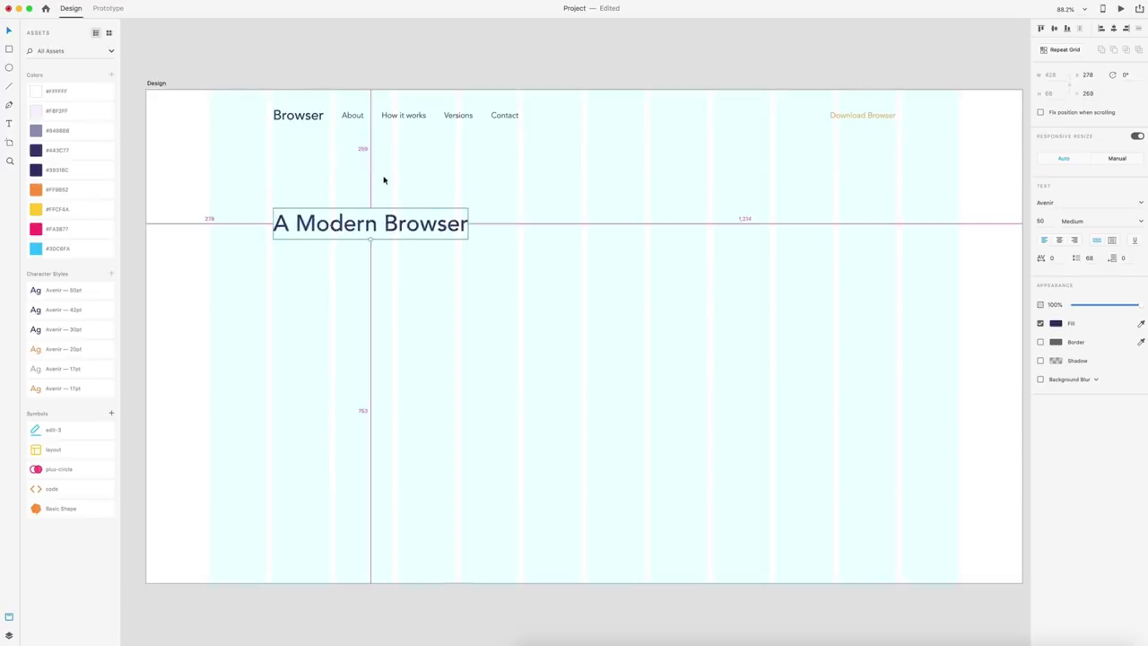
key(Down)
key(alt)
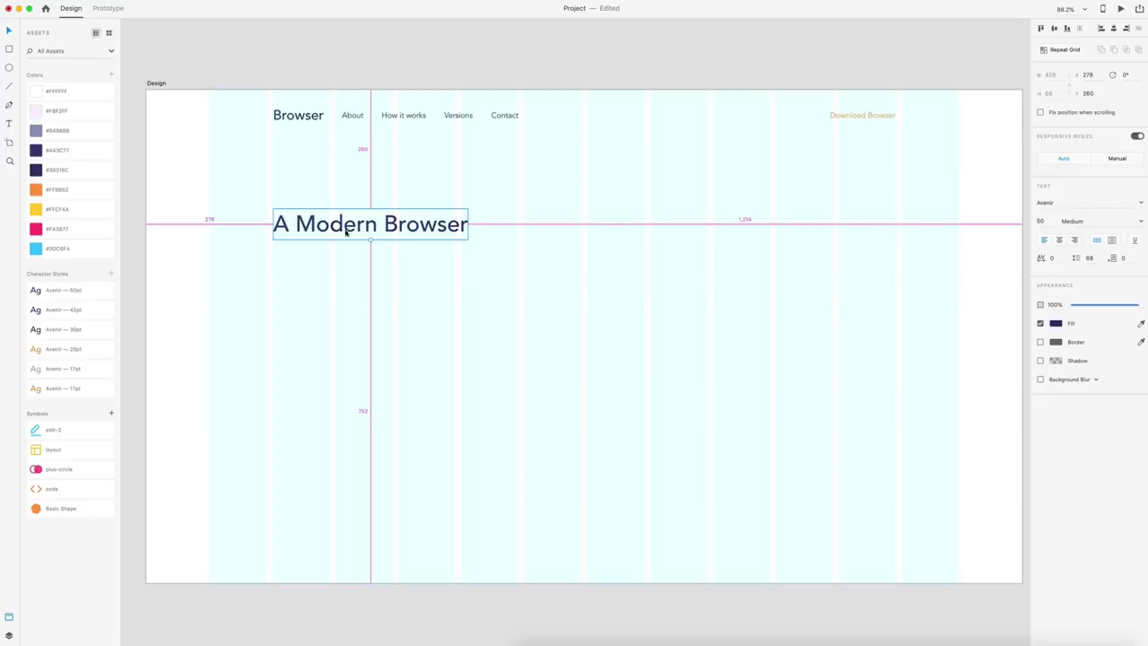
click(506, 199)
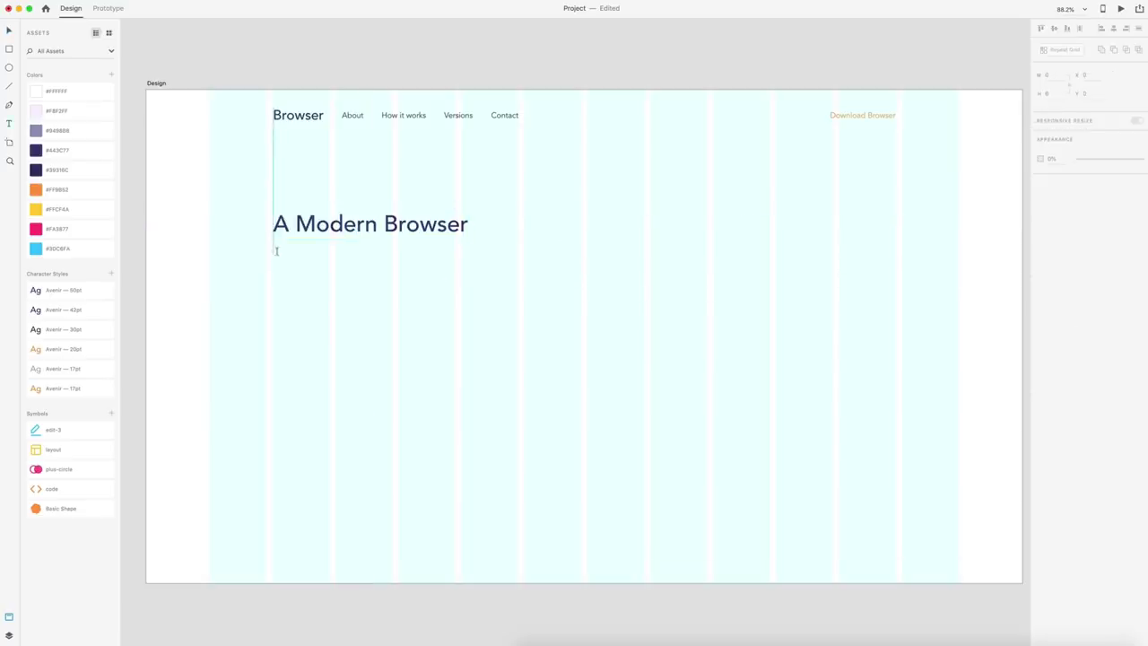
Create an area text box about 398 by 147 below the heading and fill it with a Content Generator paragraph
drag(273, 250, 456, 318)
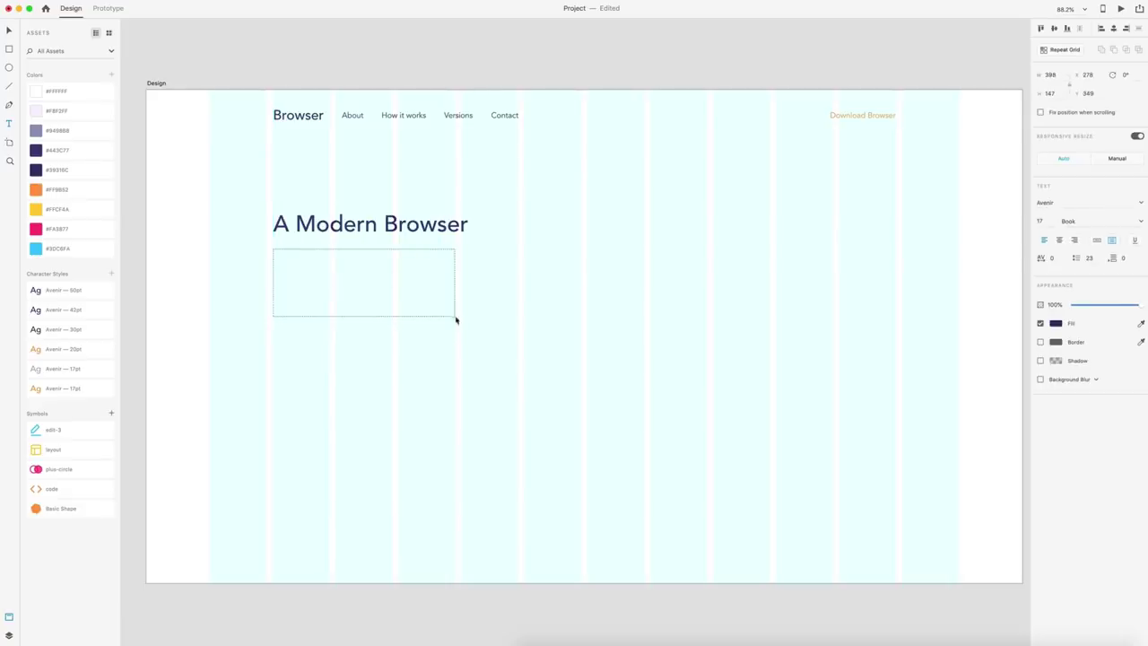
text(adf)
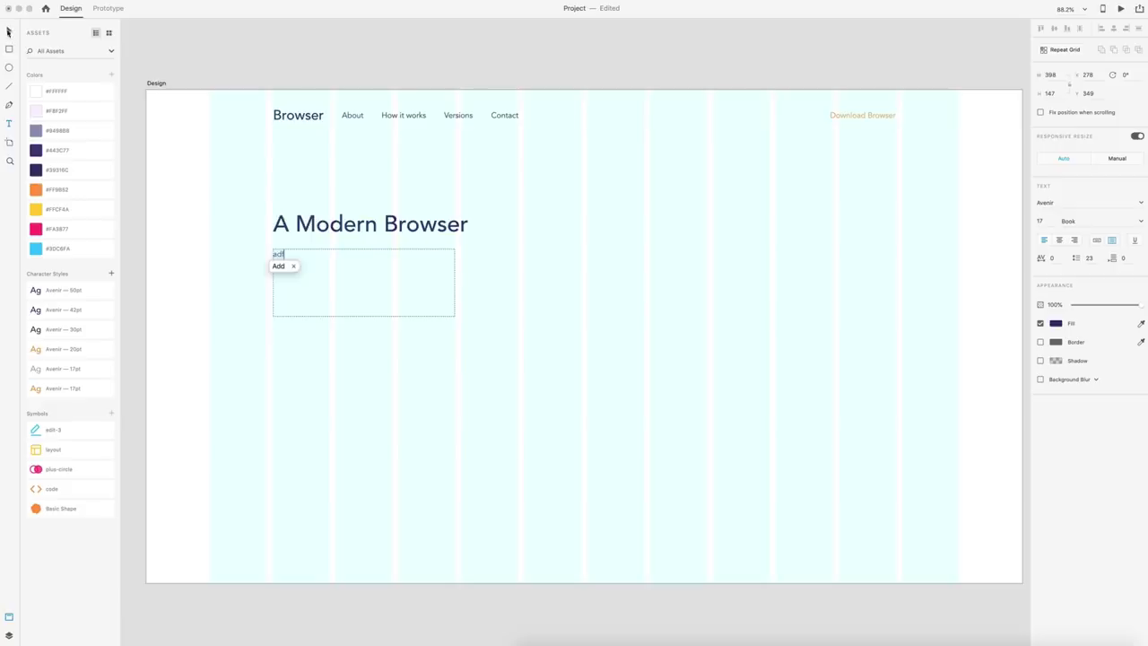
click(8, 32)
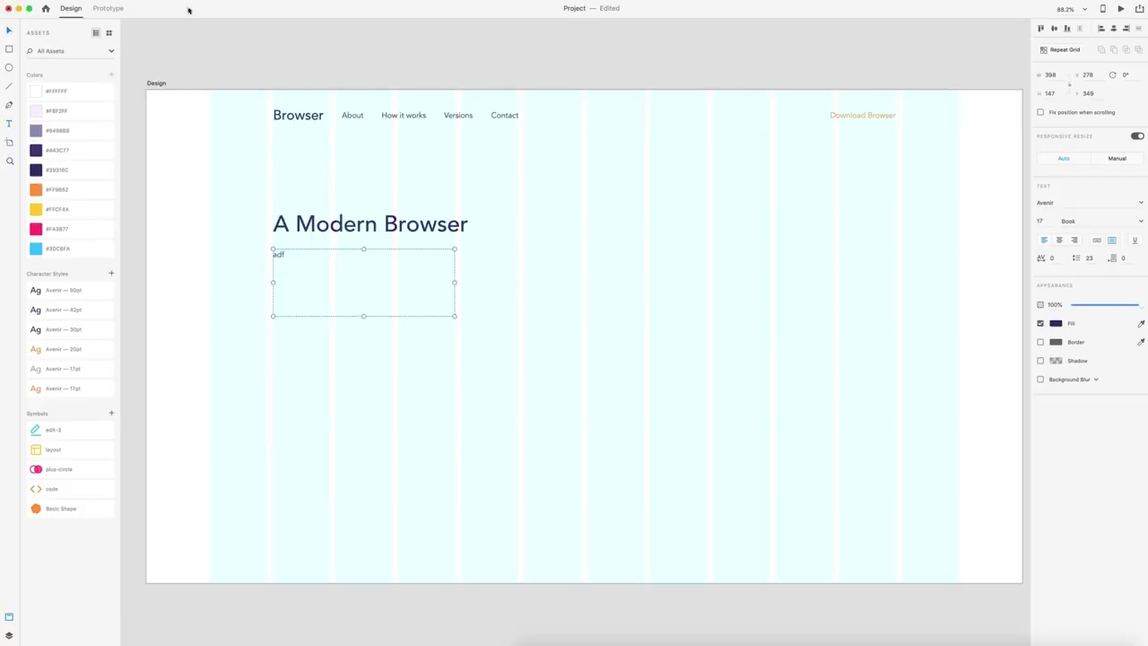
click(134, 0)
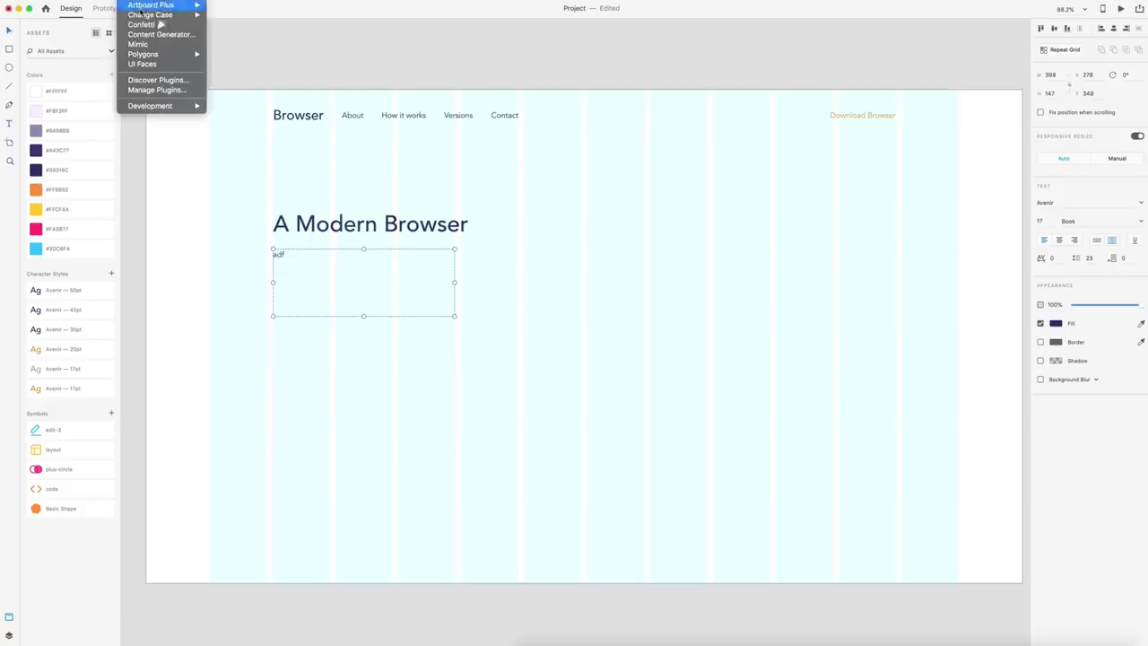
click(153, 34)
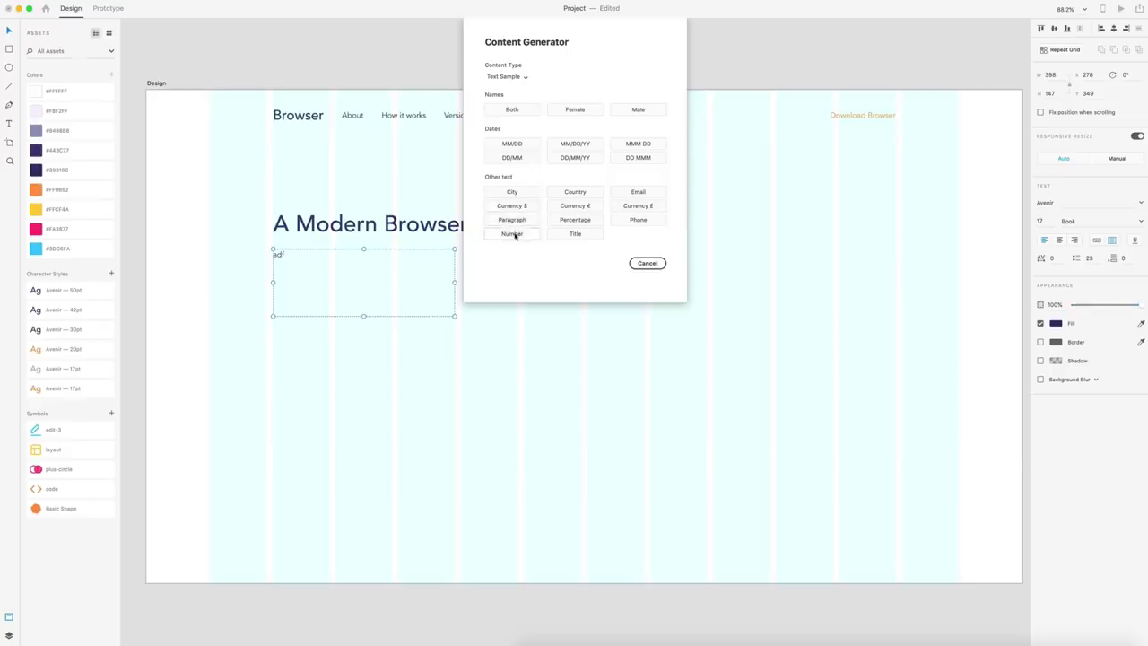
click(513, 220)
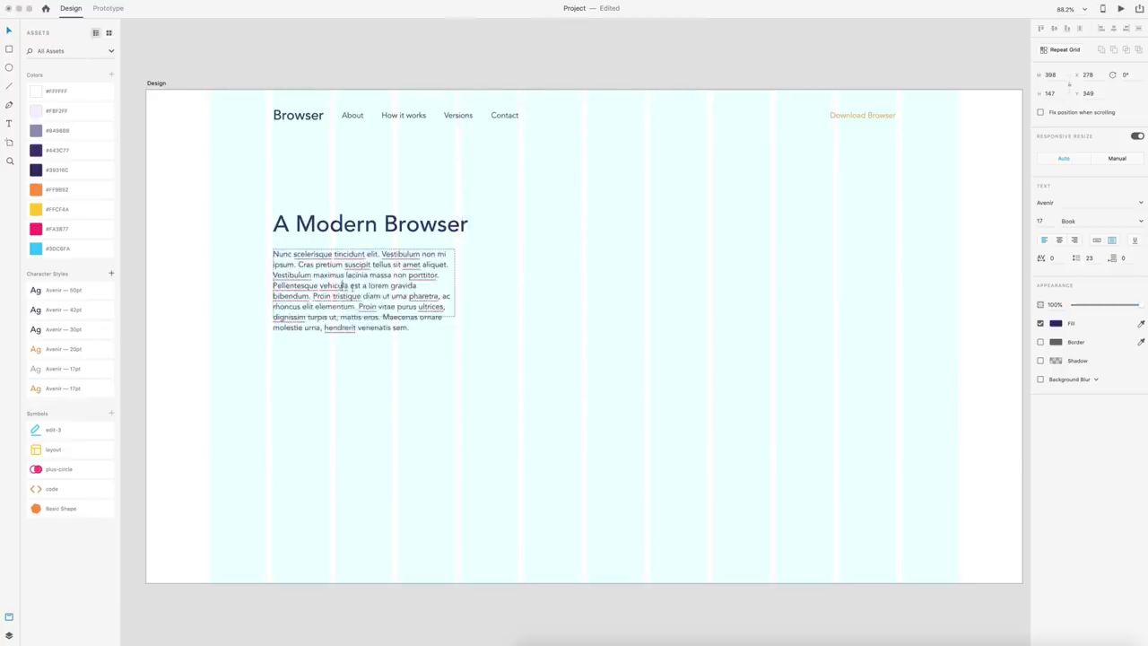
Trim the placeholder paragraph to end with "Pellentesque vehicula." and recolour it with the greyish-purple asset colour
drag(349, 285, 522, 384)
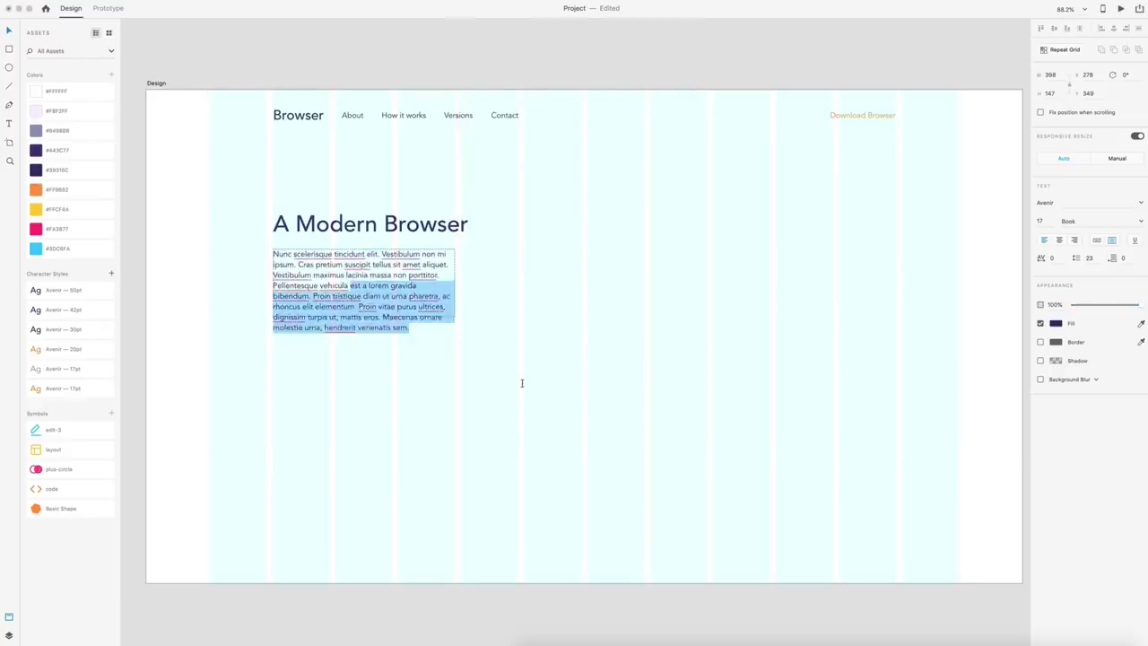
key(BackSpace)
text(.)
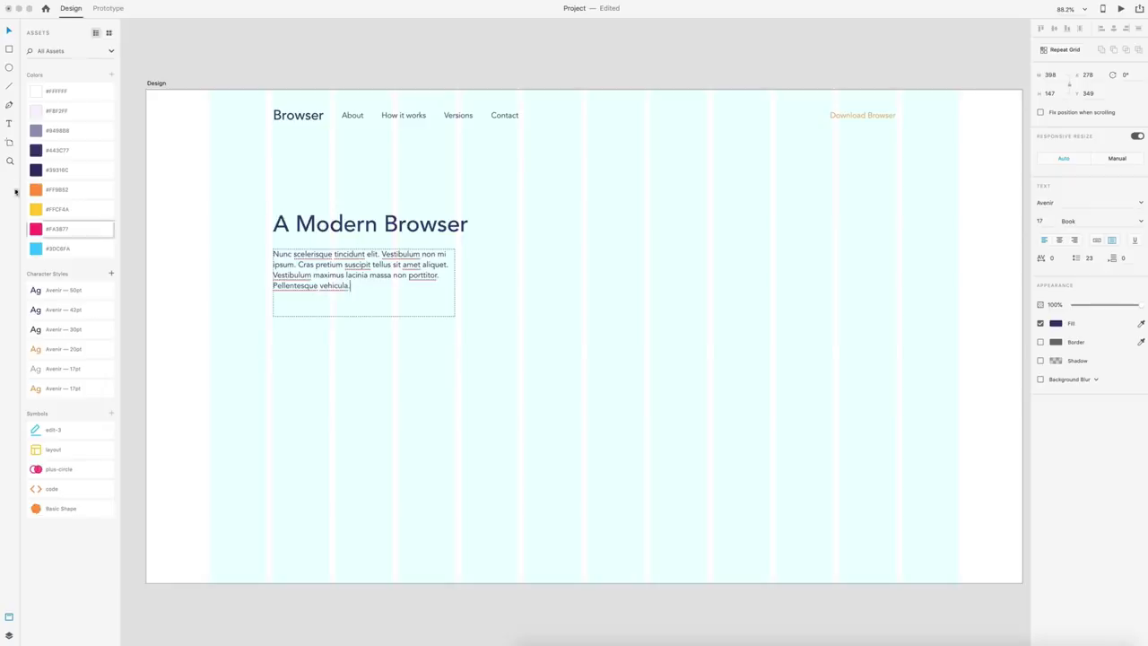
click(8, 29)
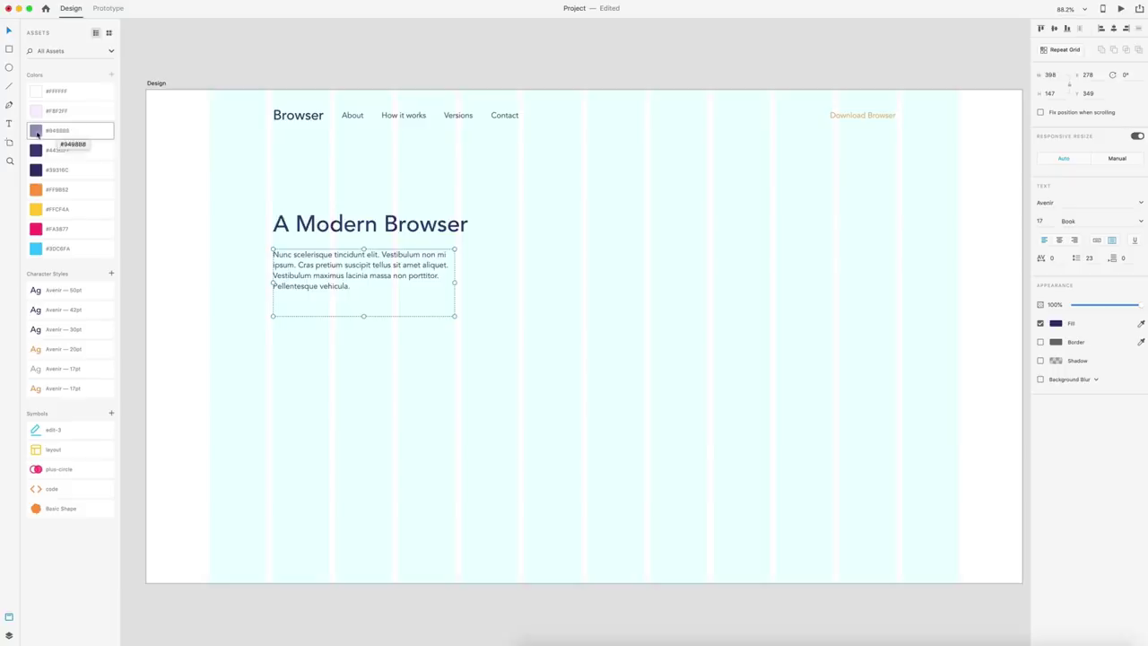
click(40, 135)
Shrink the paragraph's text box to a height of 92 and position it just below the heading
drag(363, 316, 316, 273)
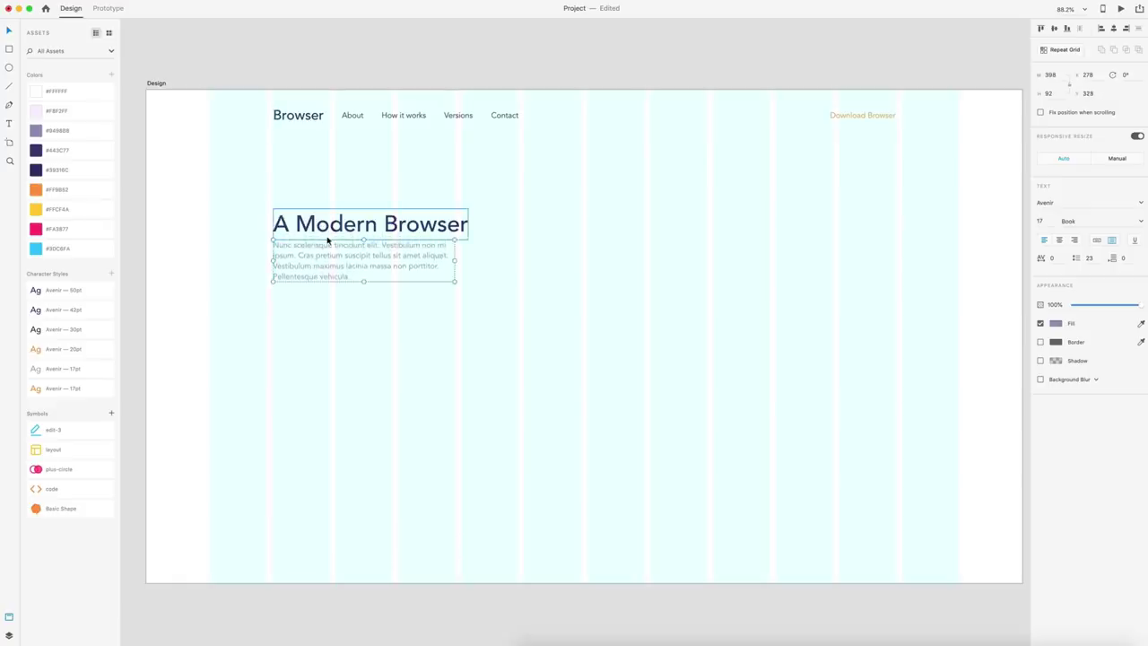
key(shift+Down)
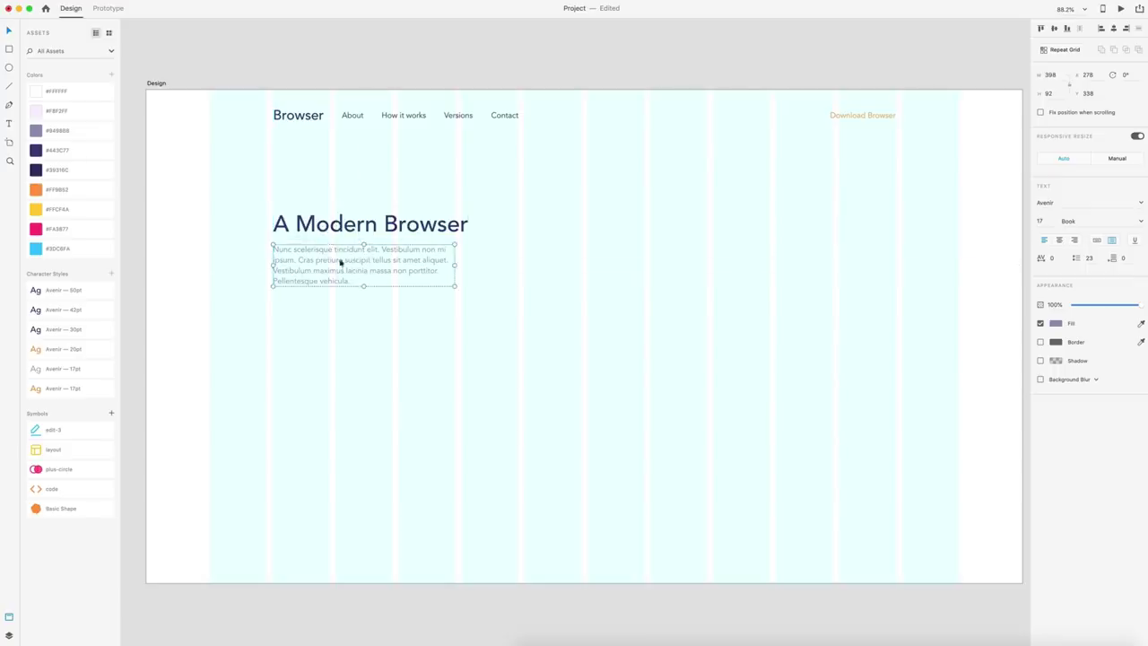
drag(359, 259, 360, 259)
click(469, 331)
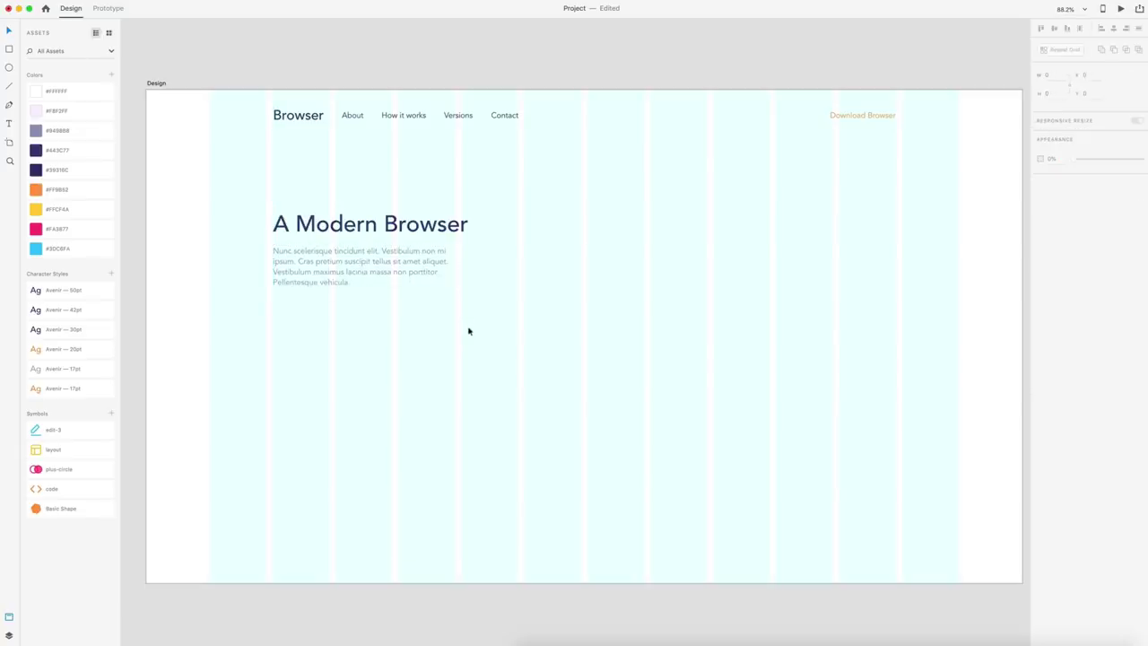
Draw a button rectangle below the paragraph at X 278 and set its size to 180 by 60
click(10, 50)
drag(273, 315, 367, 346)
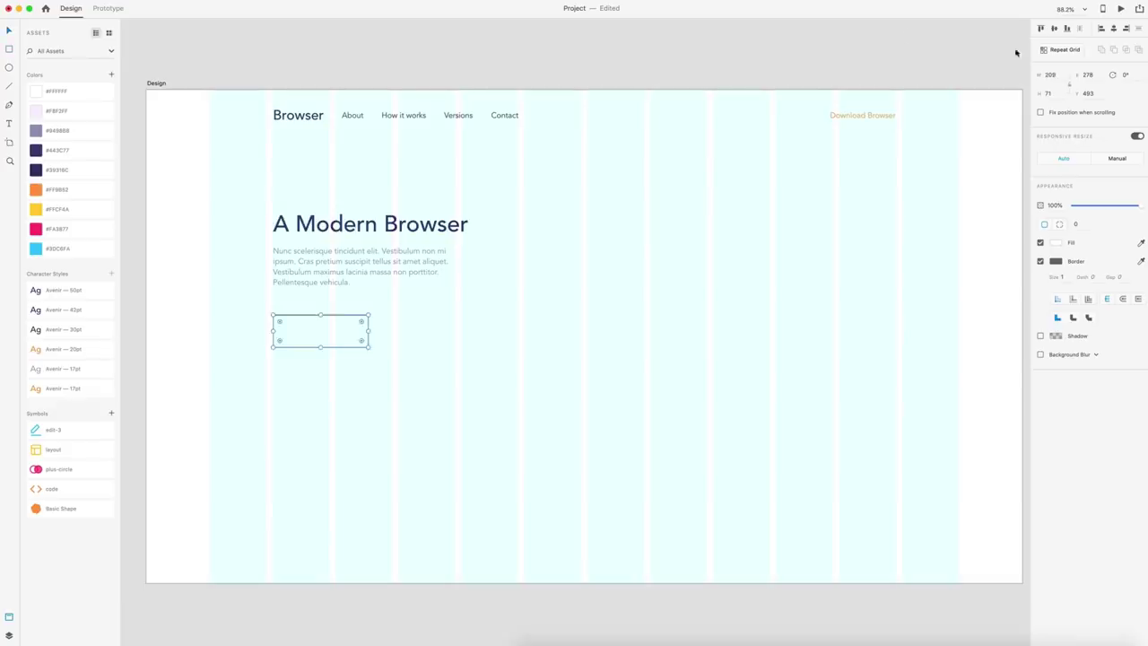
click(1065, 76)
text(180)
key(Tab)
text(60)
key(Return)
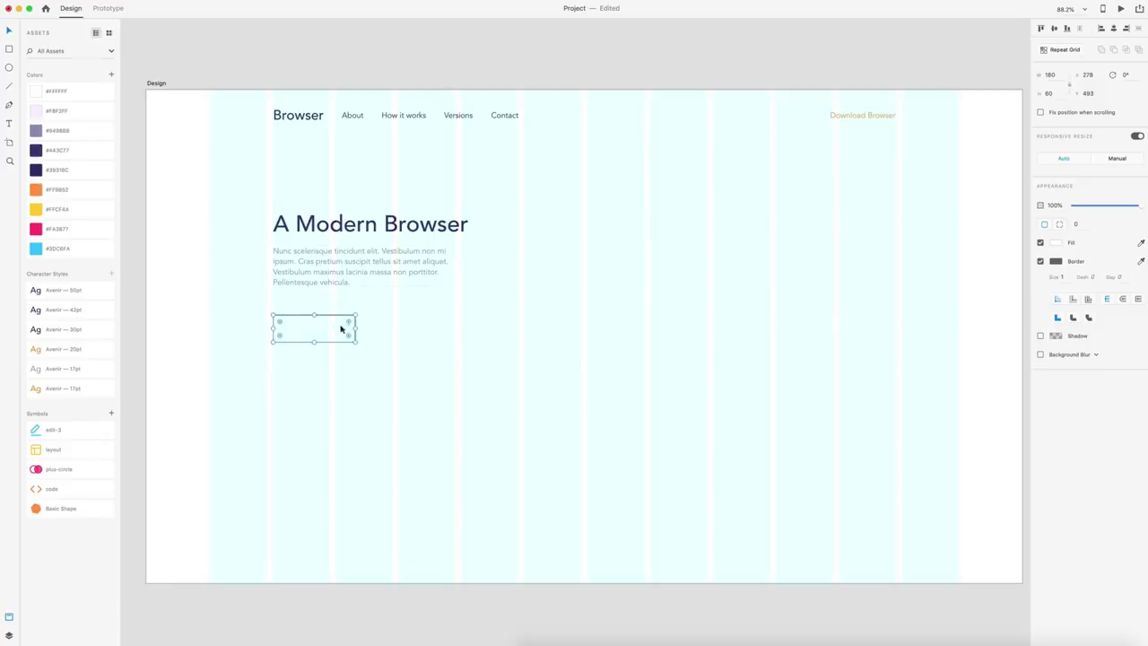
Style the button rectangle as a pill with corner radius 30, the orange asset fill and no border
drag(350, 323, 272, 340)
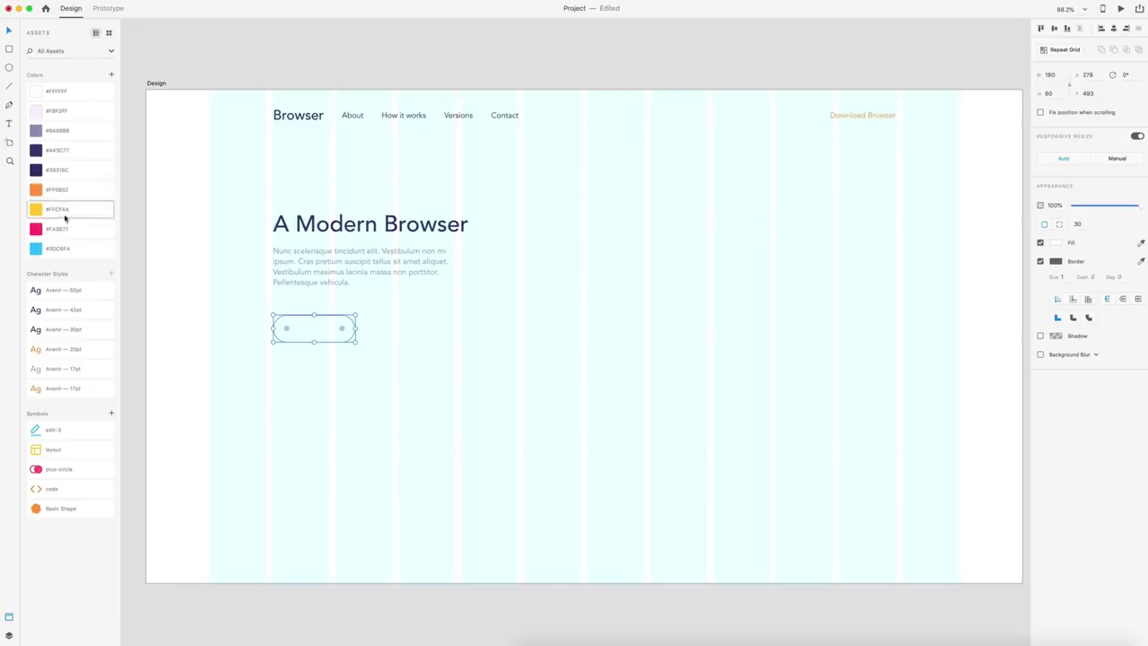
click(38, 190)
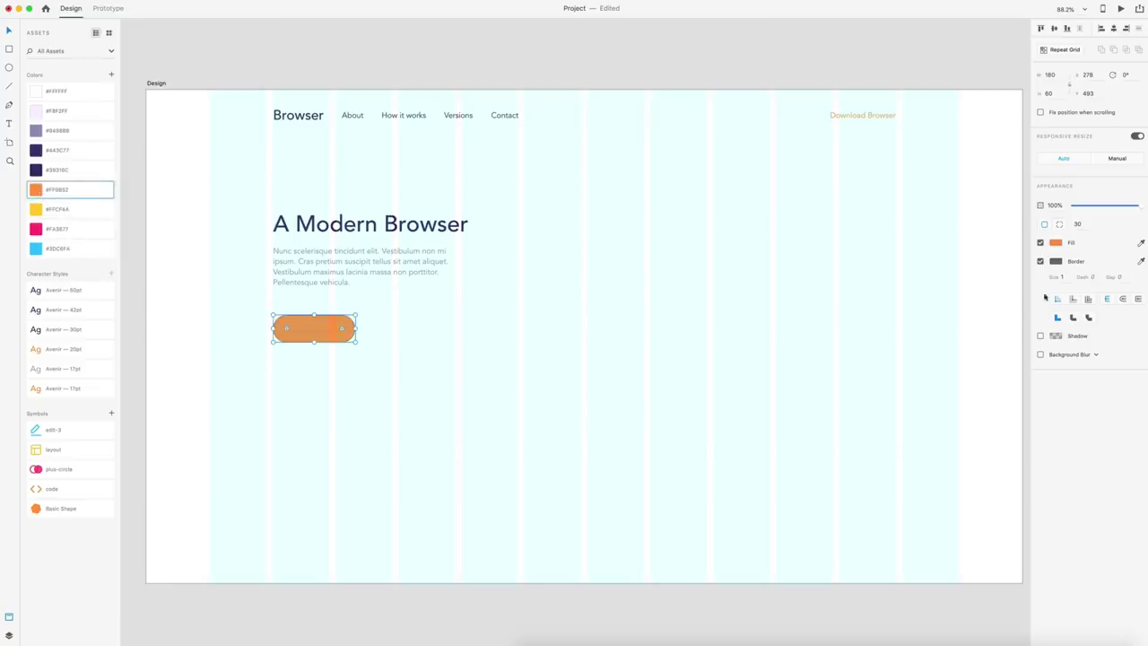
click(1040, 261)
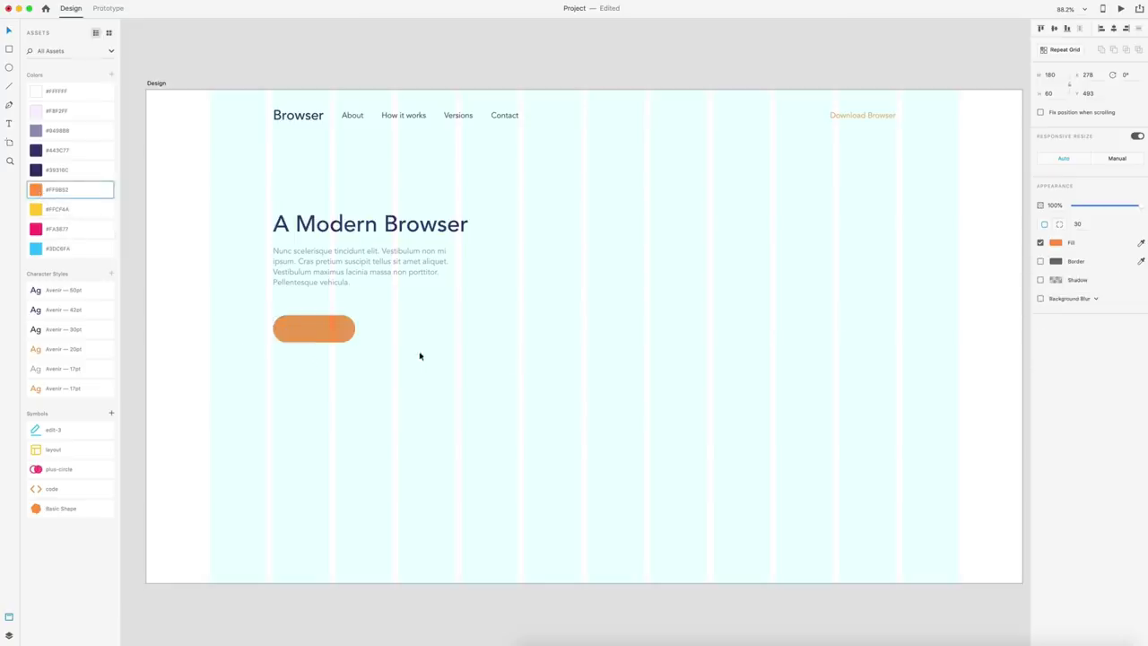
Add the text "Download" beside the orange button and apply the grey Avenir 17pt character style
key(t)
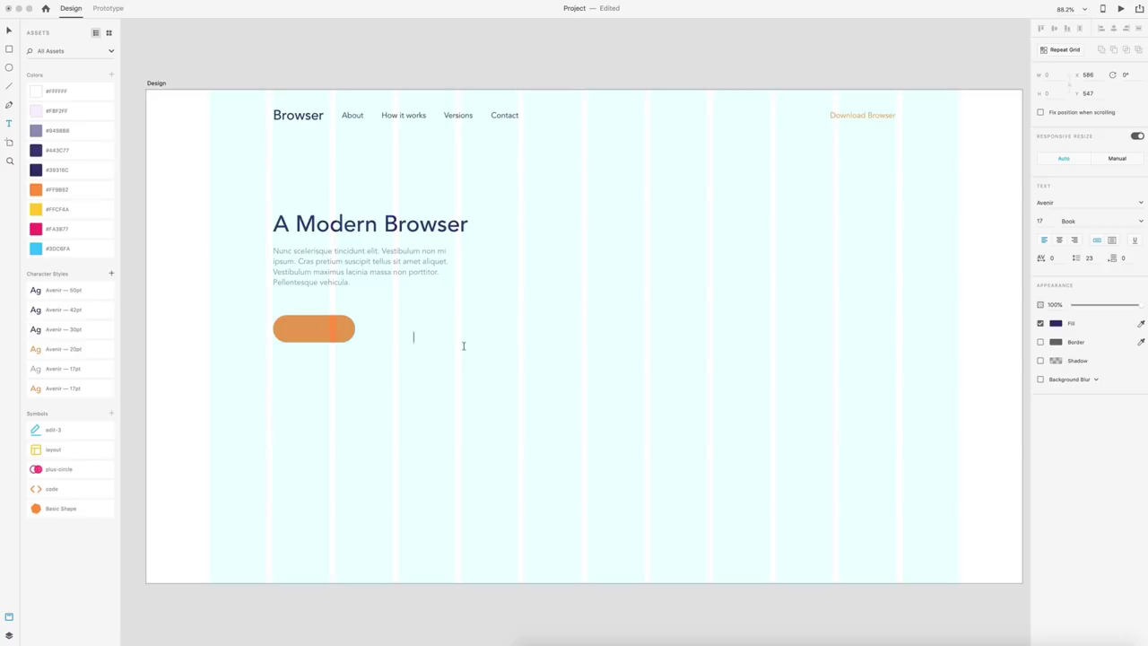
text(Download)
key(Escape)
click(35, 369)
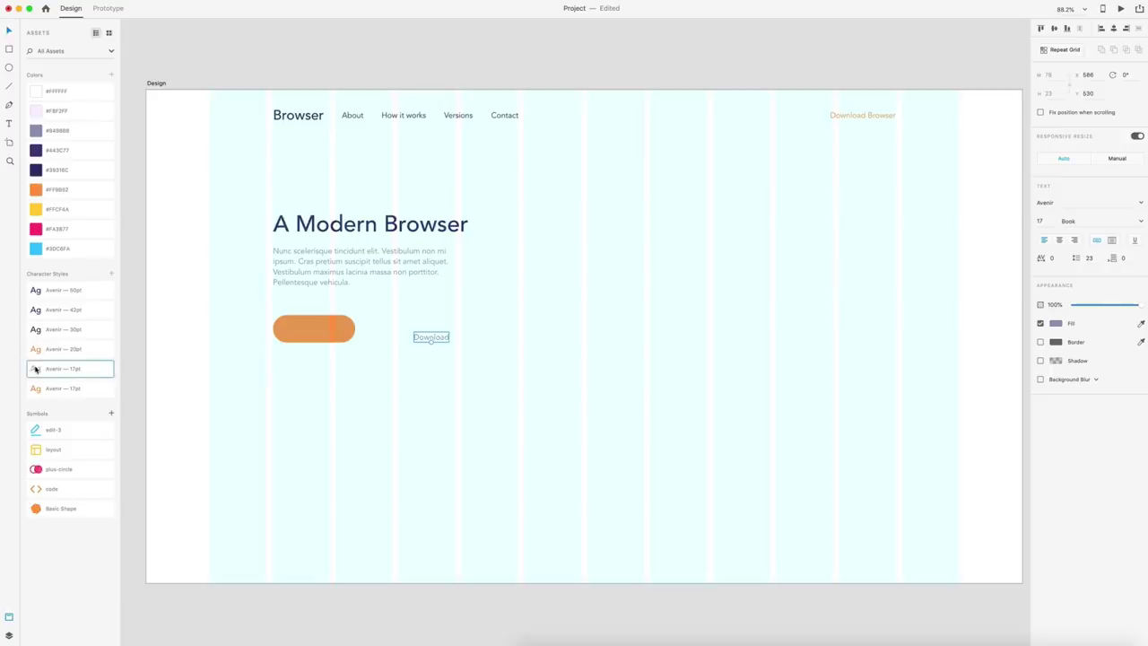
Fill the "Download" text with white #FFFFFF and centre it on the orange pill button
click(40, 95)
drag(439, 348, 321, 332)
drag(427, 374, 281, 310)
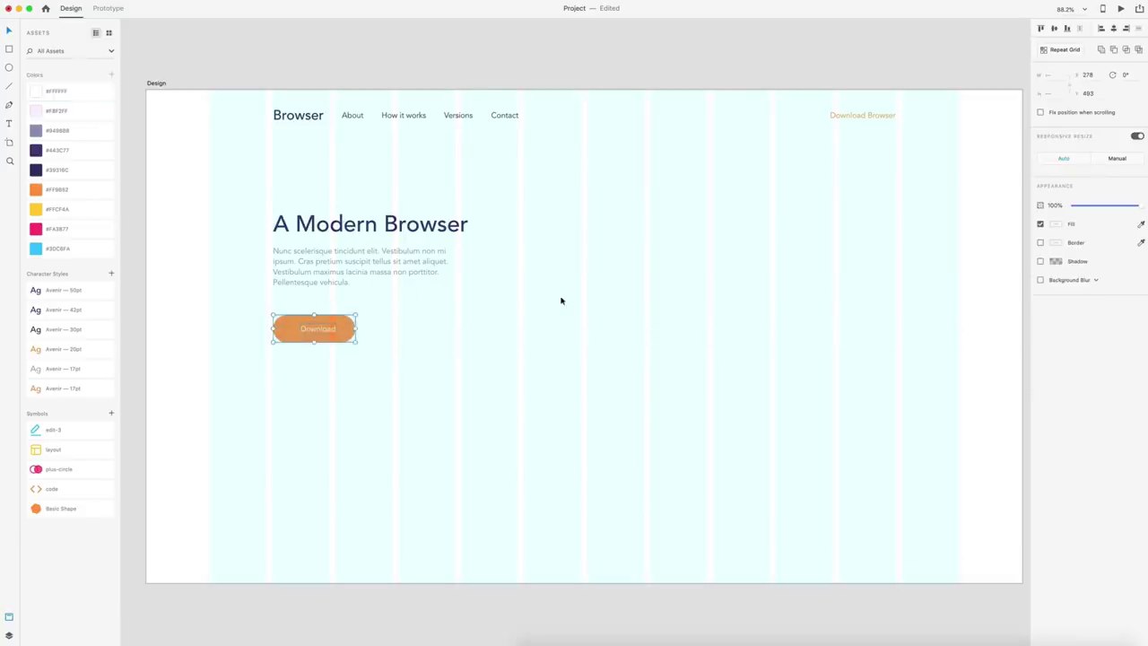
click(1101, 29)
Group the Download text with its button and place the group at X 278, 40 px below the paragraph
key(super+g)
drag(346, 339, 349, 332)
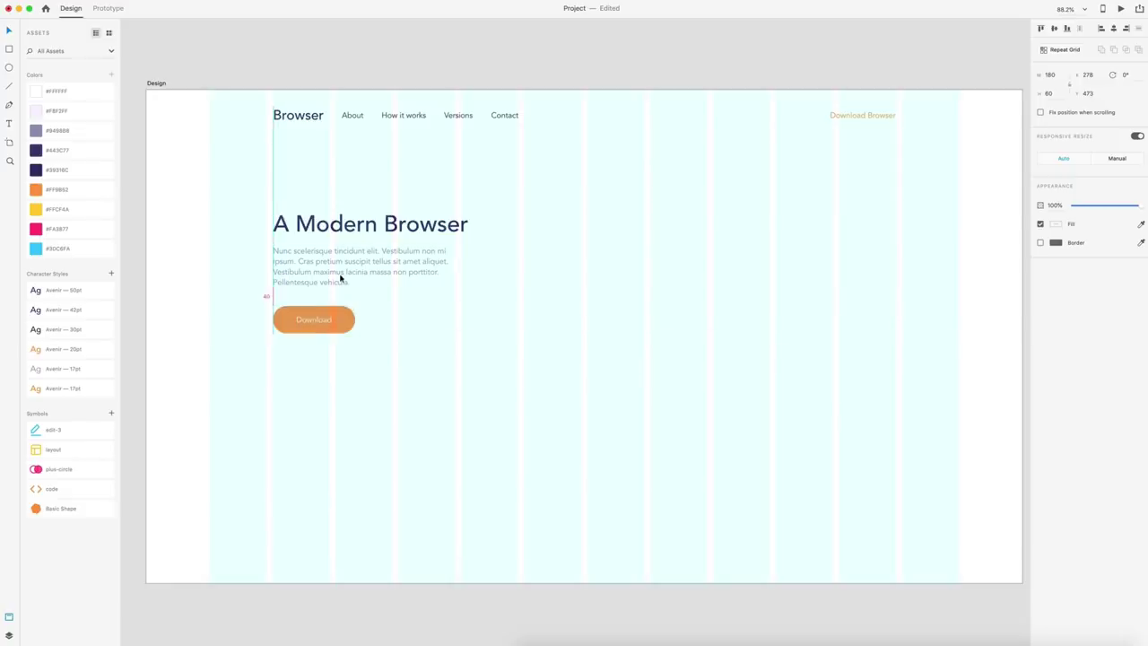
click(526, 350)
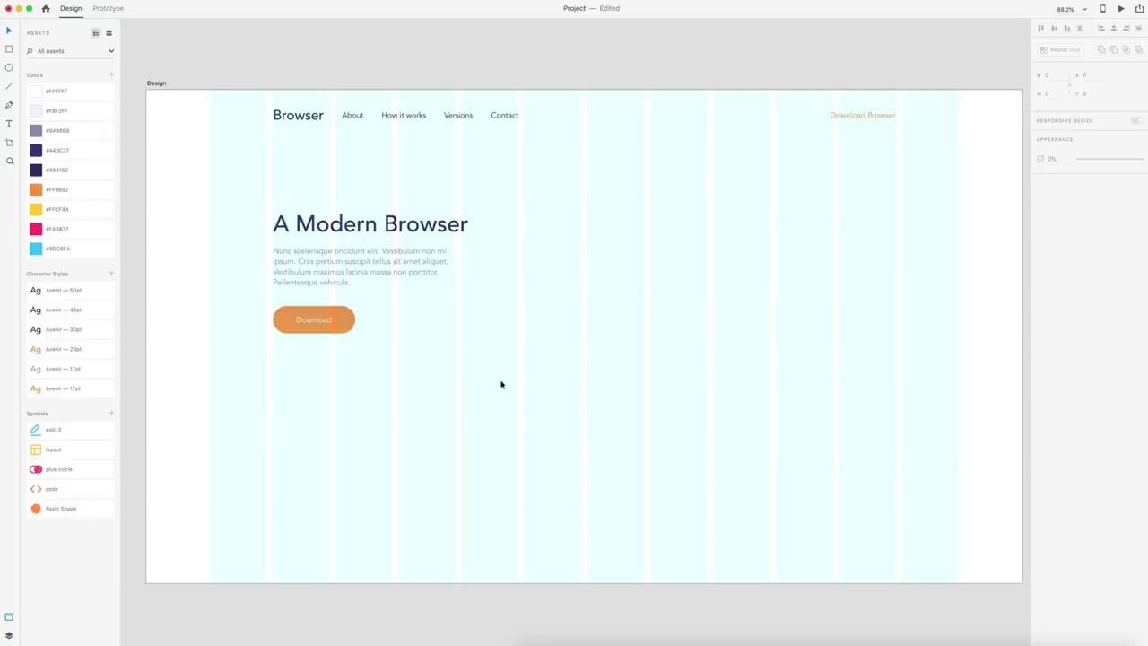
Duplicate the Download button beside the original at X 478 and change the copy's text to "Learn More"
drag(298, 329, 388, 328)
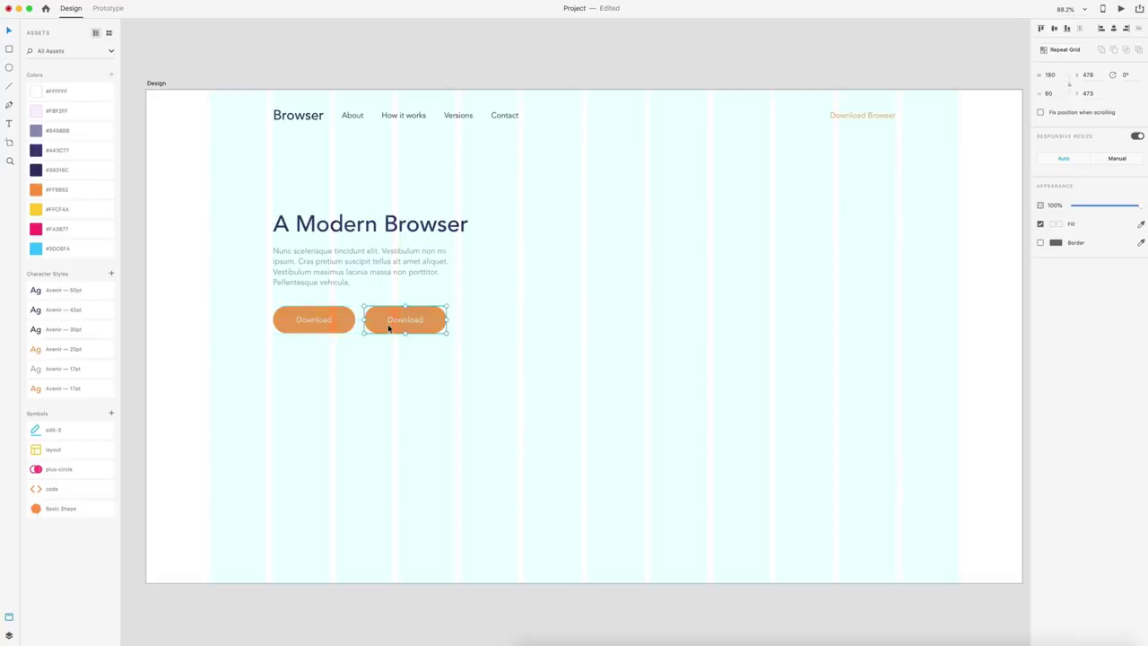
double_click(398, 322)
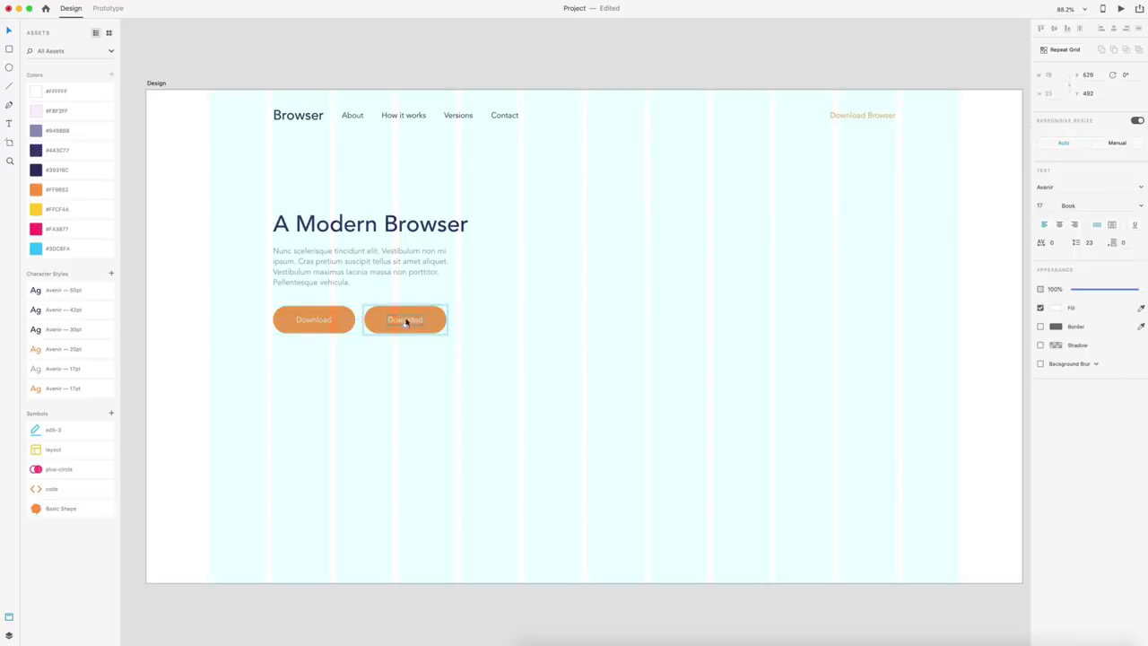
double_click(405, 321)
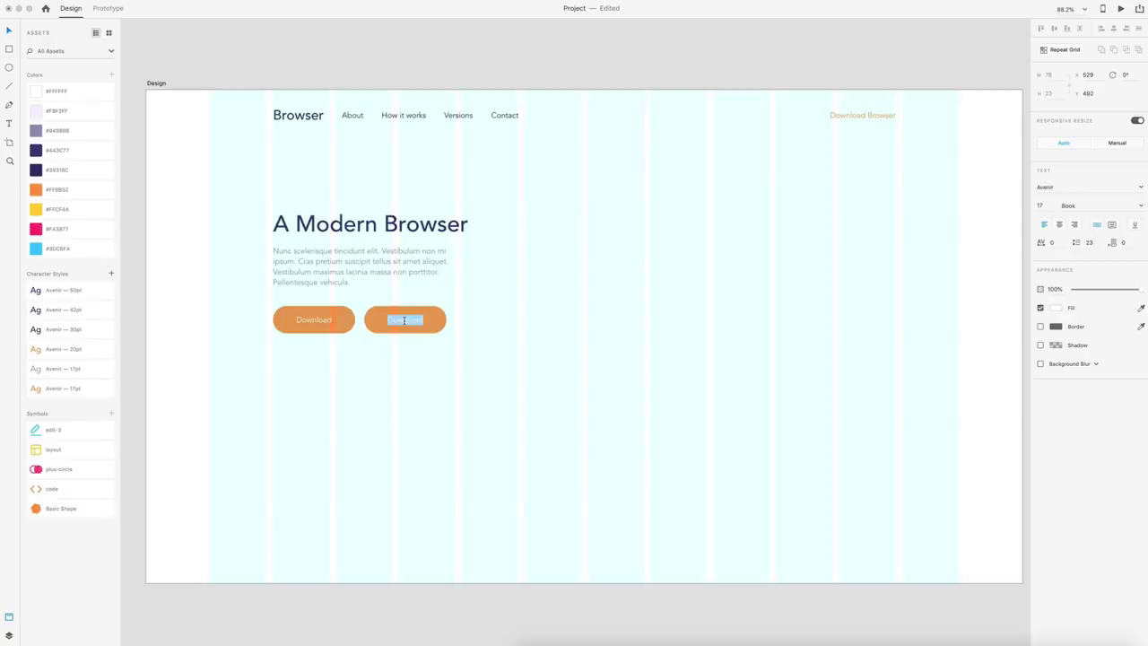
text(Learn More)
key(Escape)
Recolour the "Learn More" text with the dark purple #39316C and remove the fill from its pill shape
double_click(432, 324)
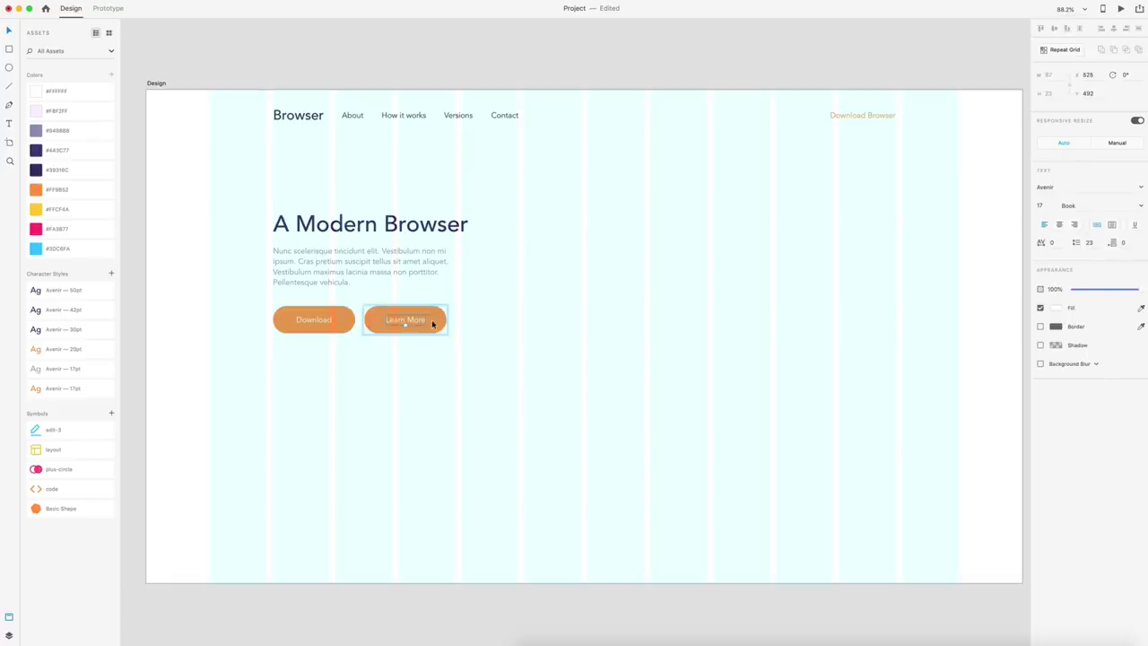
click(37, 171)
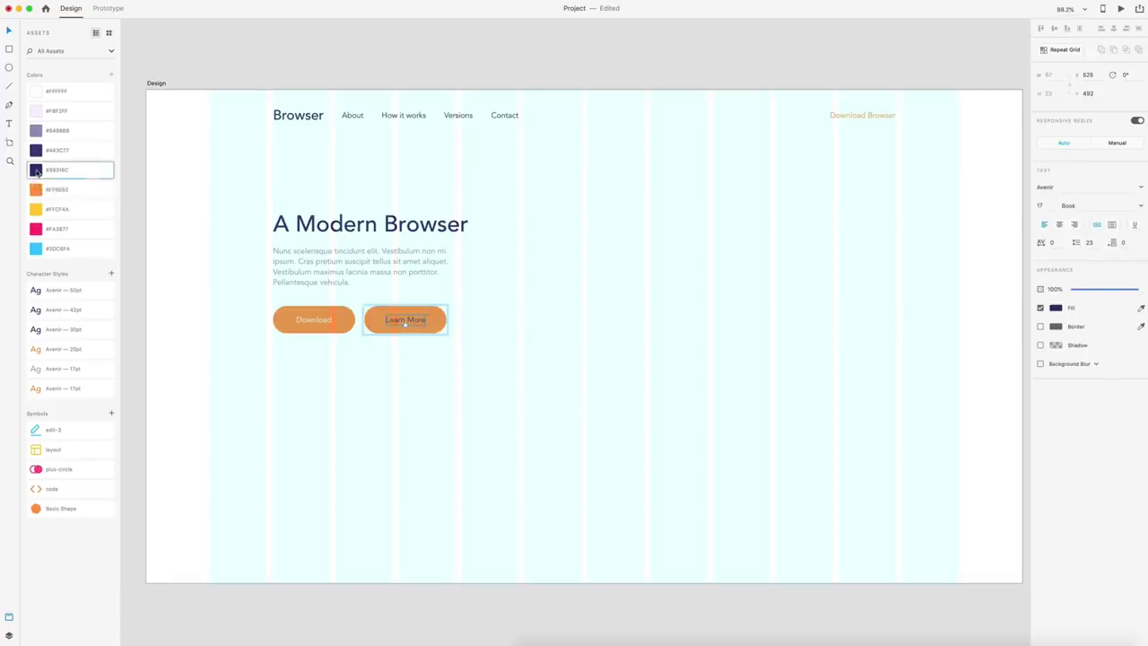
click(439, 323)
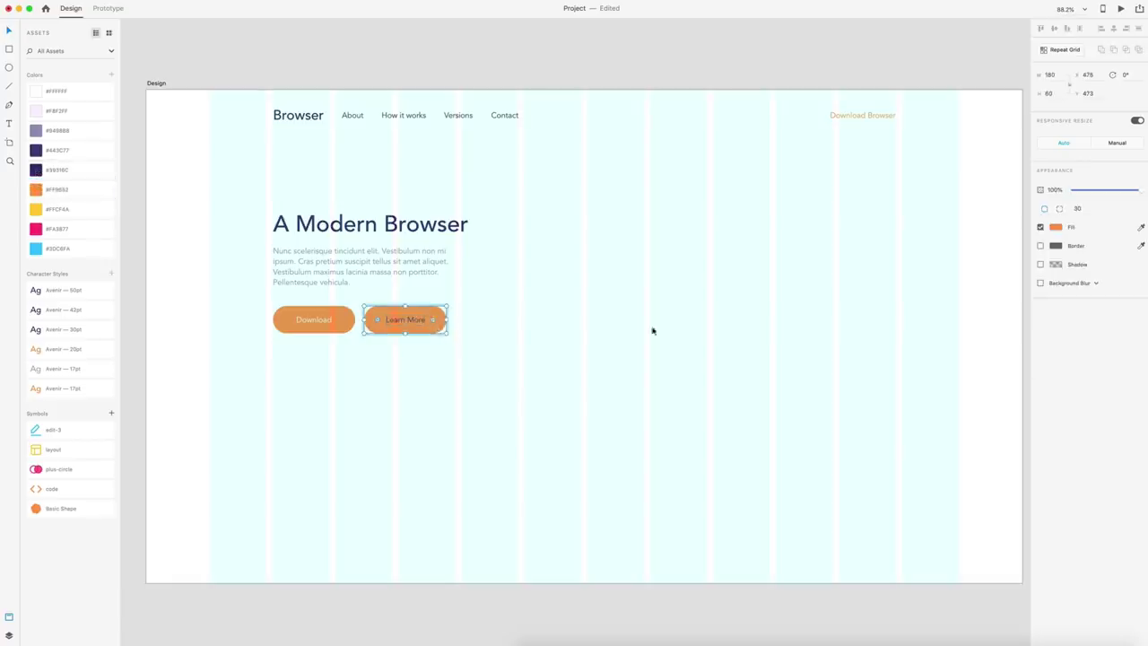
click(1041, 227)
click(715, 370)
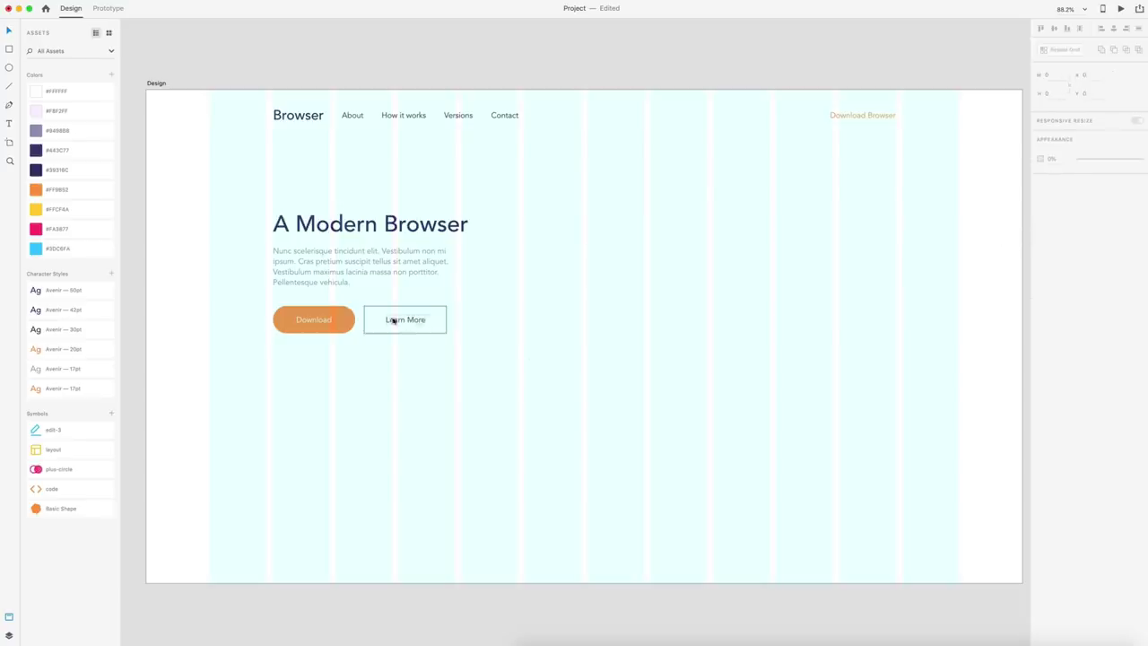
Paste the browser window mockup at X 416 and adjust its vertical spacing below the hero buttons
scroll(715, 289, down, 2)
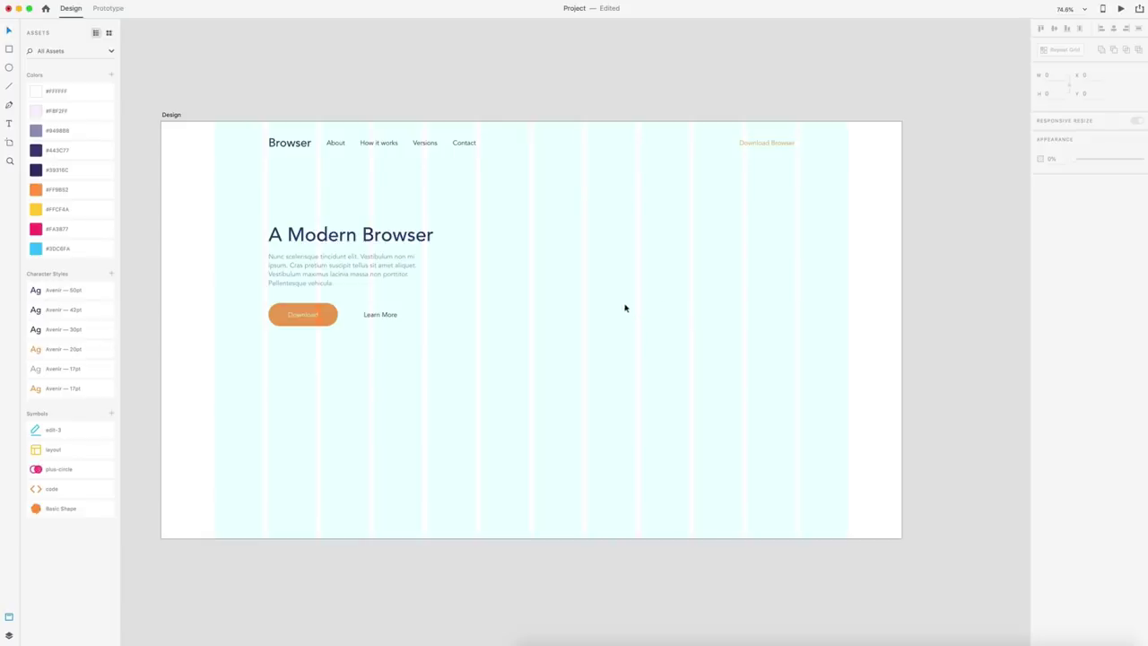
scroll(633, 301, down, 2)
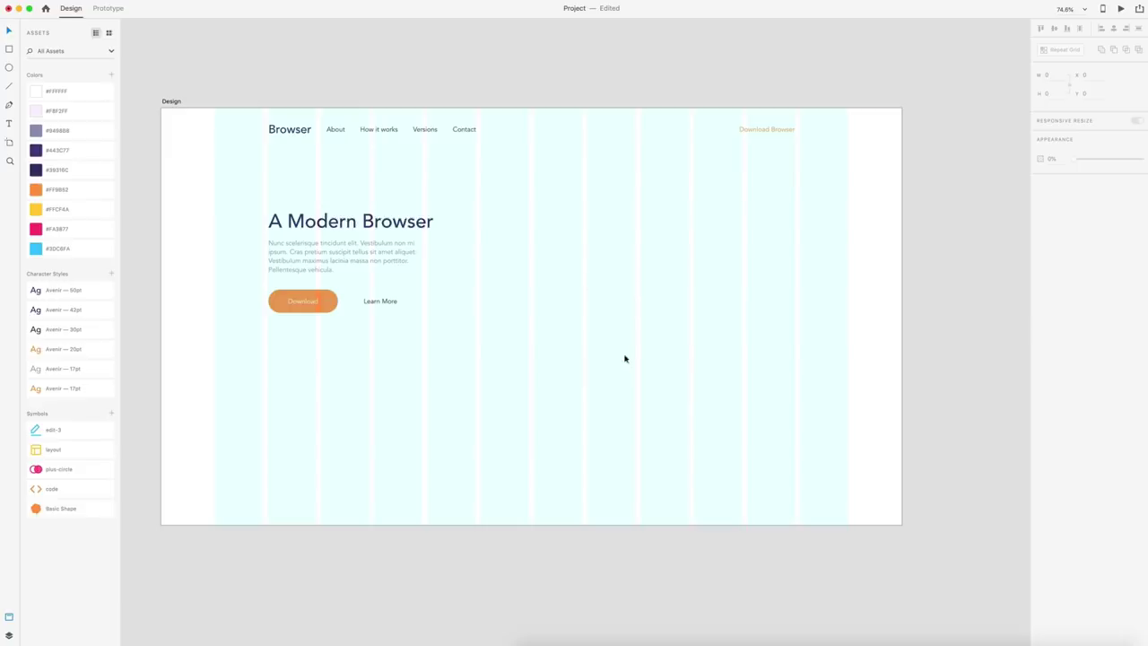
key(super+v)
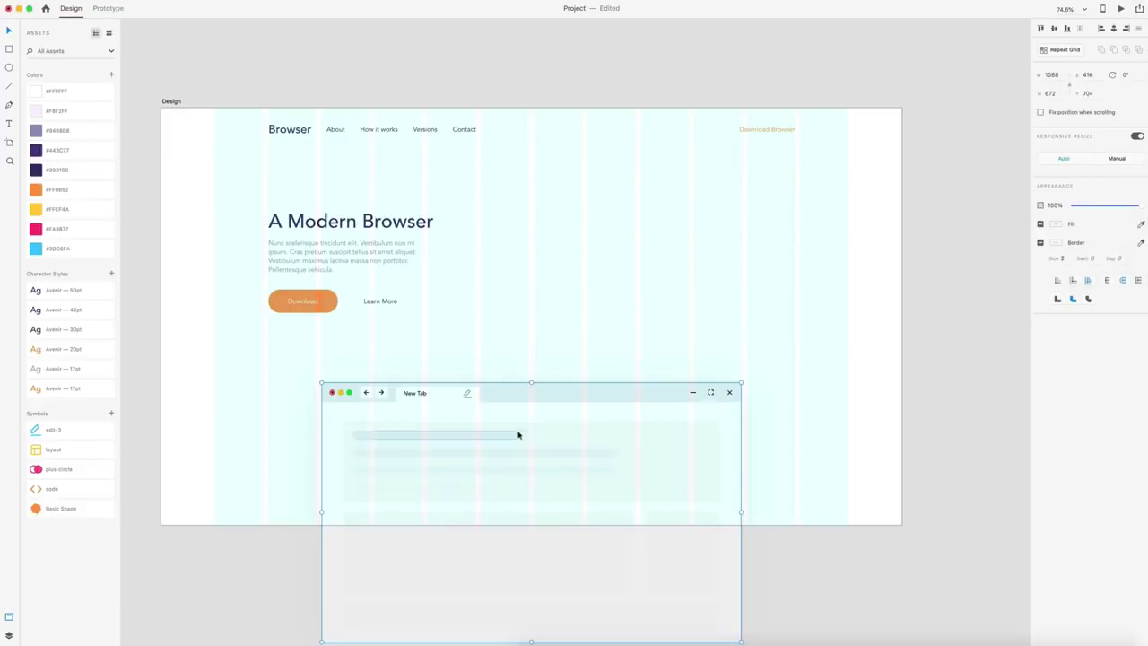
drag(519, 435, 519, 424)
key(alt)
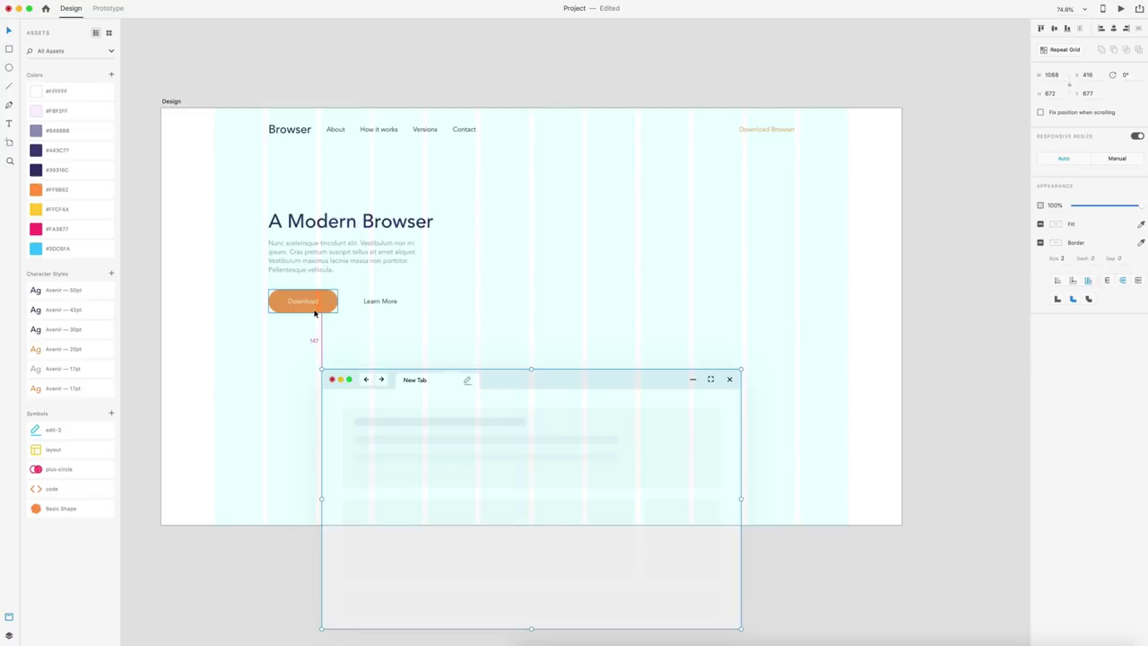
key(Down)
key(Down)
key(Down)
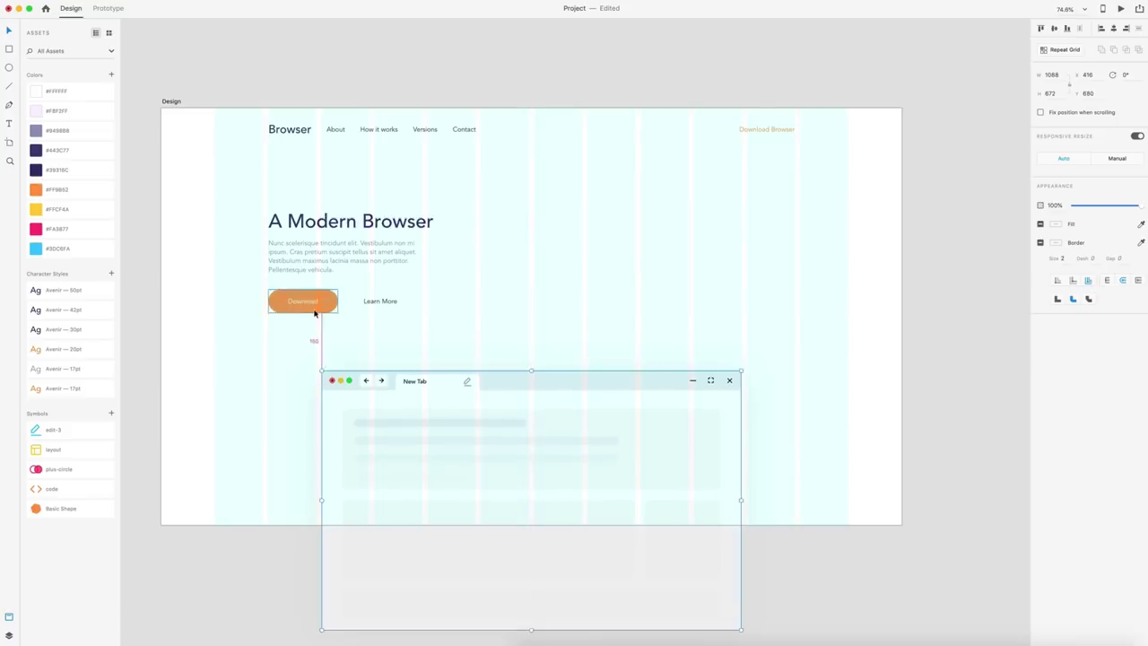
key(Down)
key(Down)
key(Down)
key(Down)
key(Down)
Move the heading, paragraph and both buttons together to X 416, aligned with the browser mockup's left edge
drag(485, 330, 337, 227)
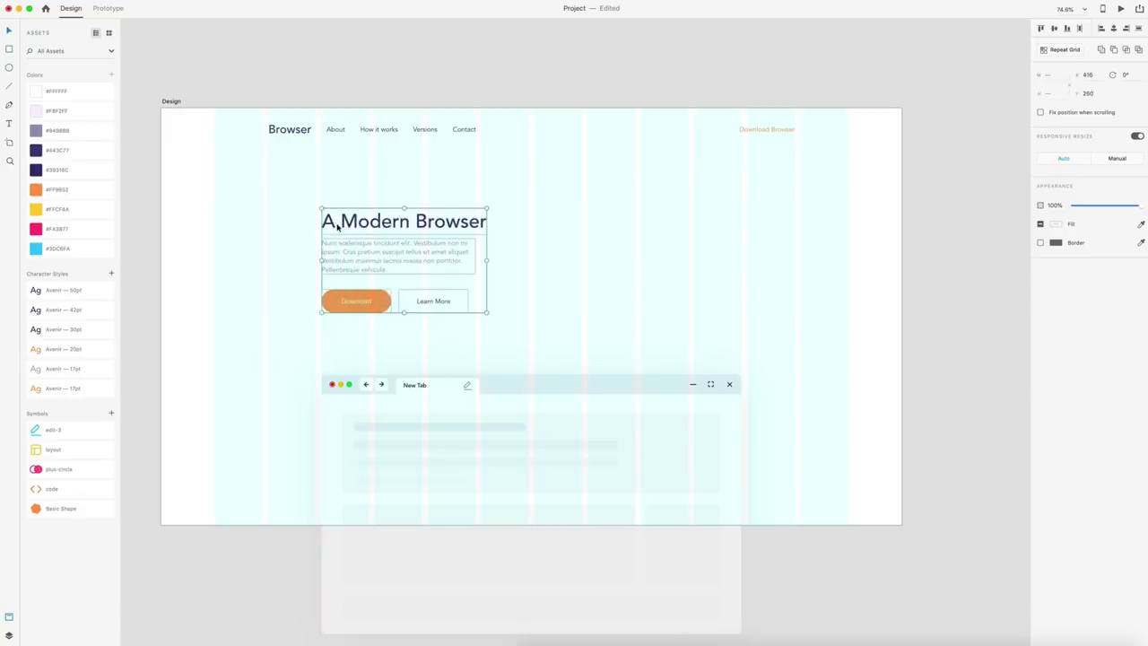
click(732, 292)
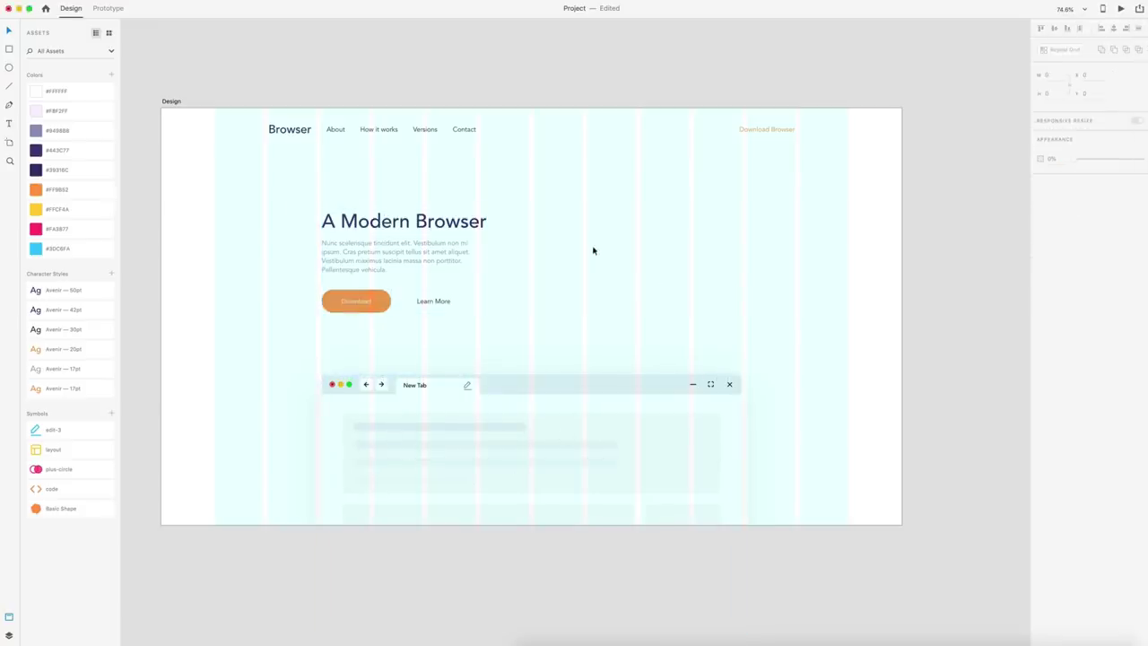
Place the orange Basic Shape symbol above the hero text and a copy rotated to 52° near the mockup's upper-right corner
drag(36, 509, 718, 215)
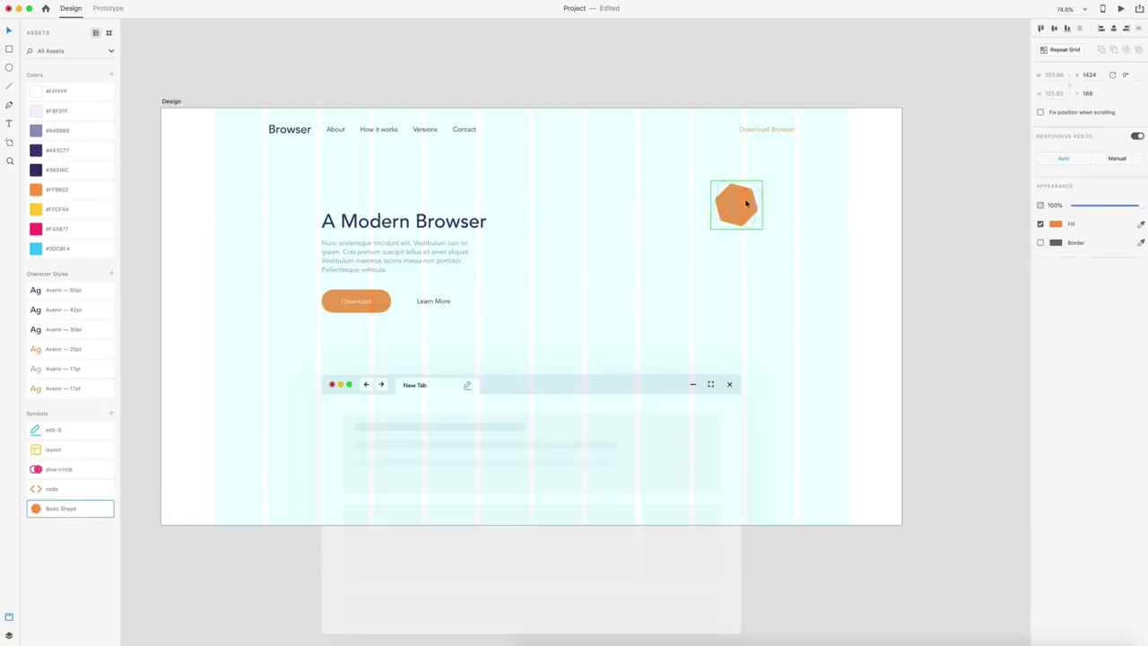
double_click(741, 205)
drag(720, 211, 787, 366)
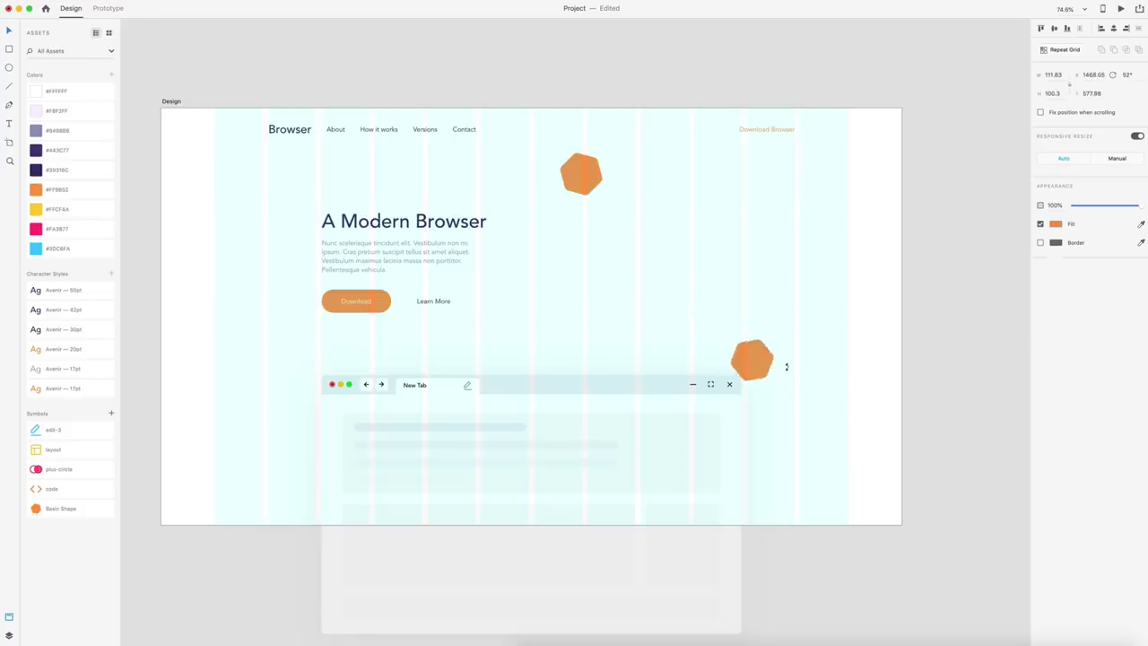
Enlarge the rotated orange shape to about 223 by 200 and position it over the browser mockup's upper-right corner
key(alt)
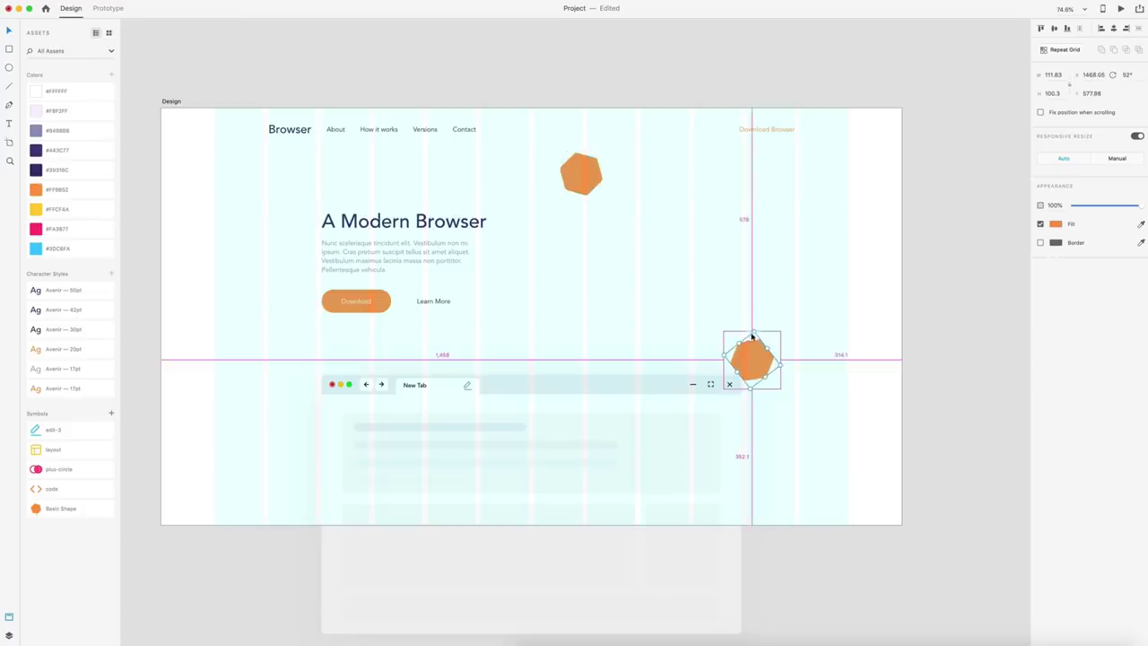
drag(753, 332, 761, 298)
drag(759, 364, 754, 383)
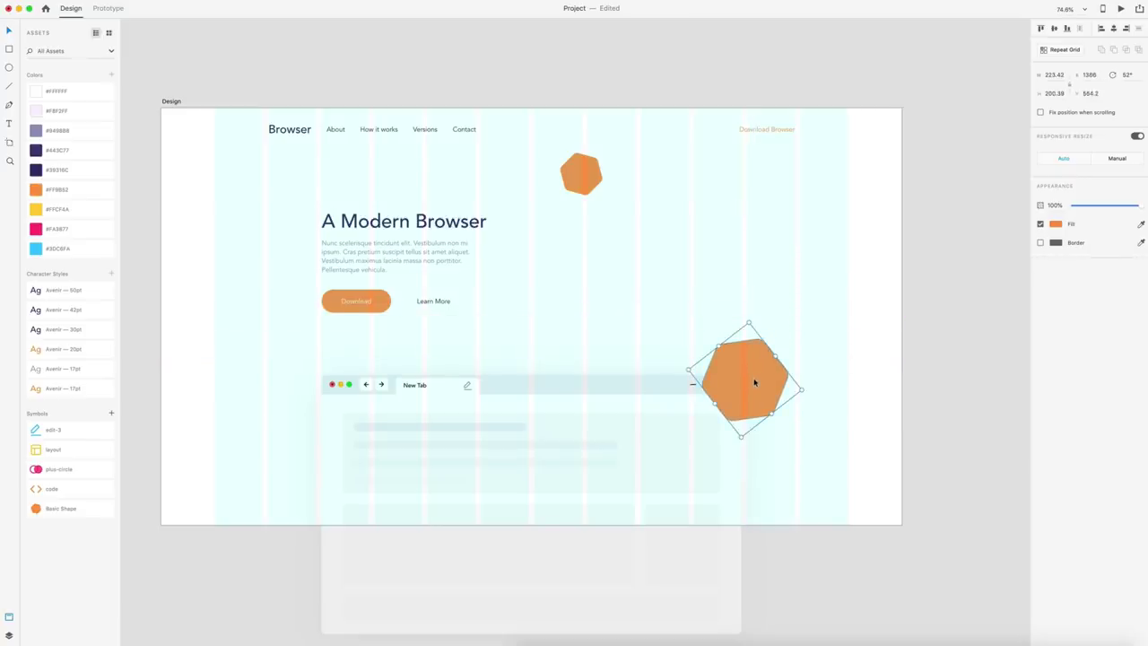
Tuck the enlarged shape behind the browser mockup's upper-right corner and fill it with the pink asset color
key(super+bracketleft)
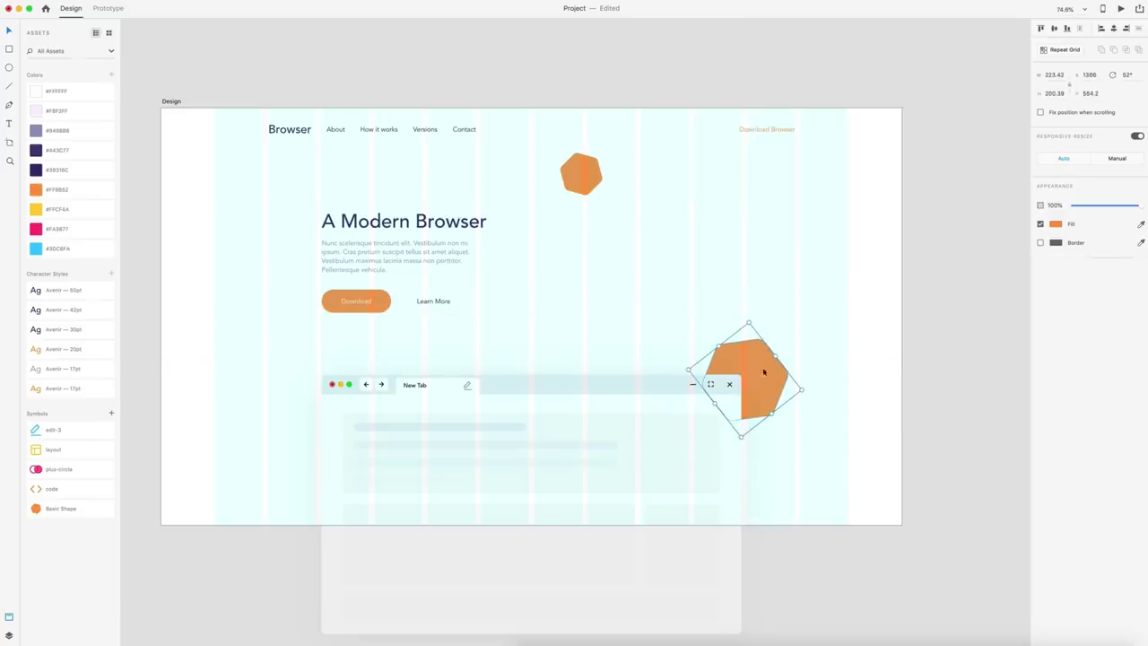
drag(763, 372, 755, 380)
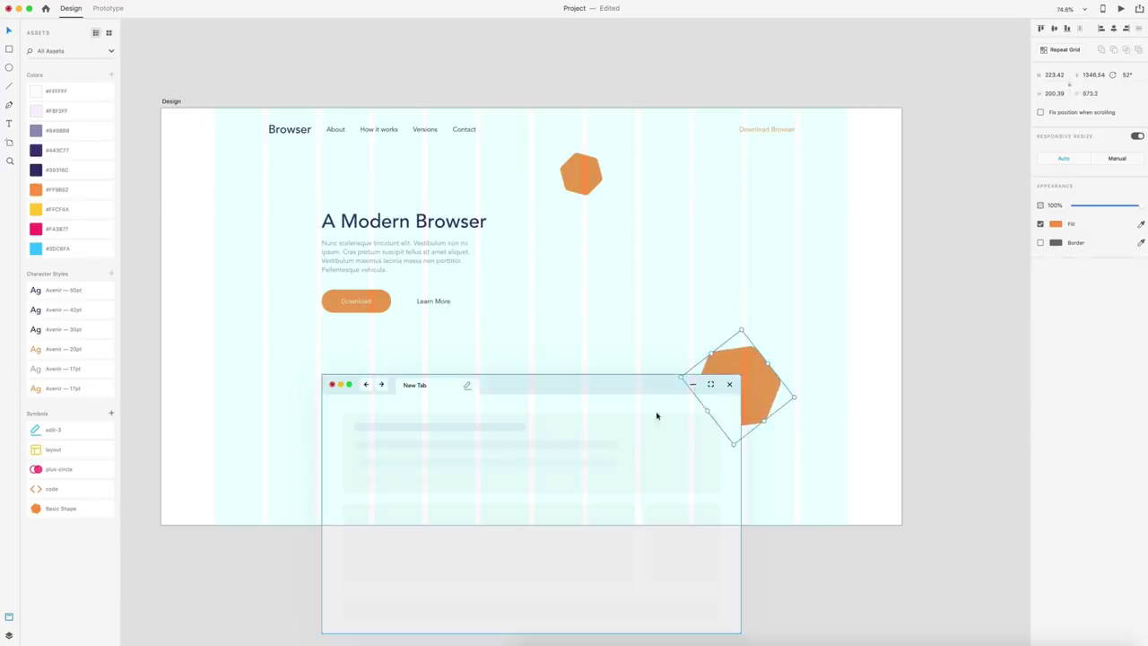
click(40, 232)
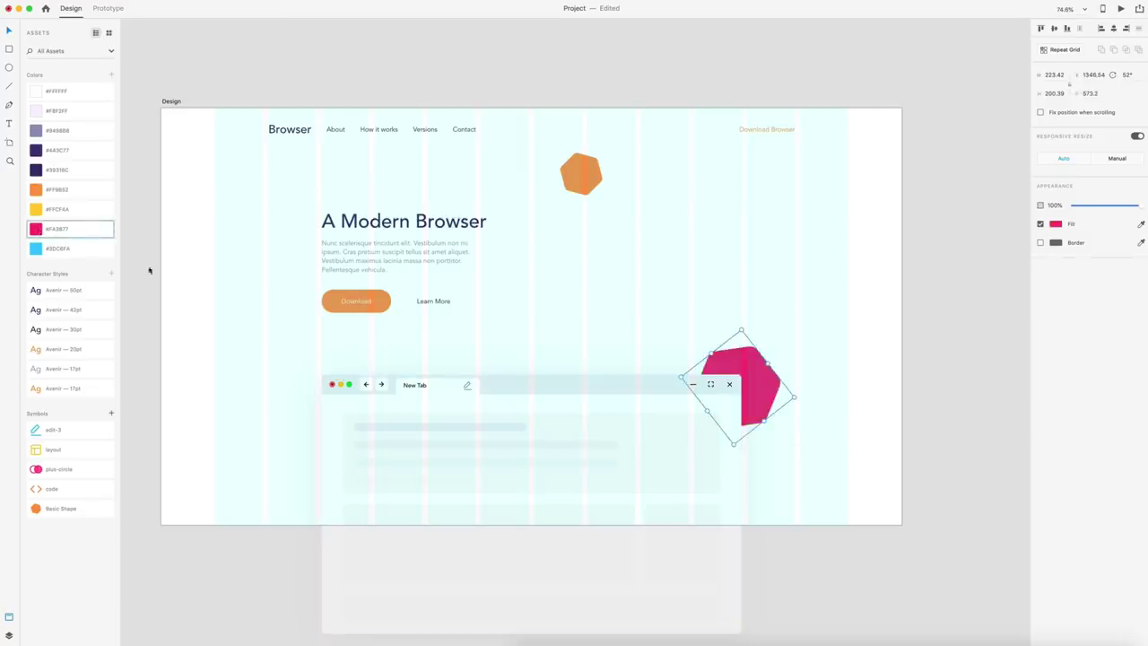
click(752, 265)
Extend the Design artboard downward well past the browser mockup, to more than double its height
scroll(761, 267, down, 3)
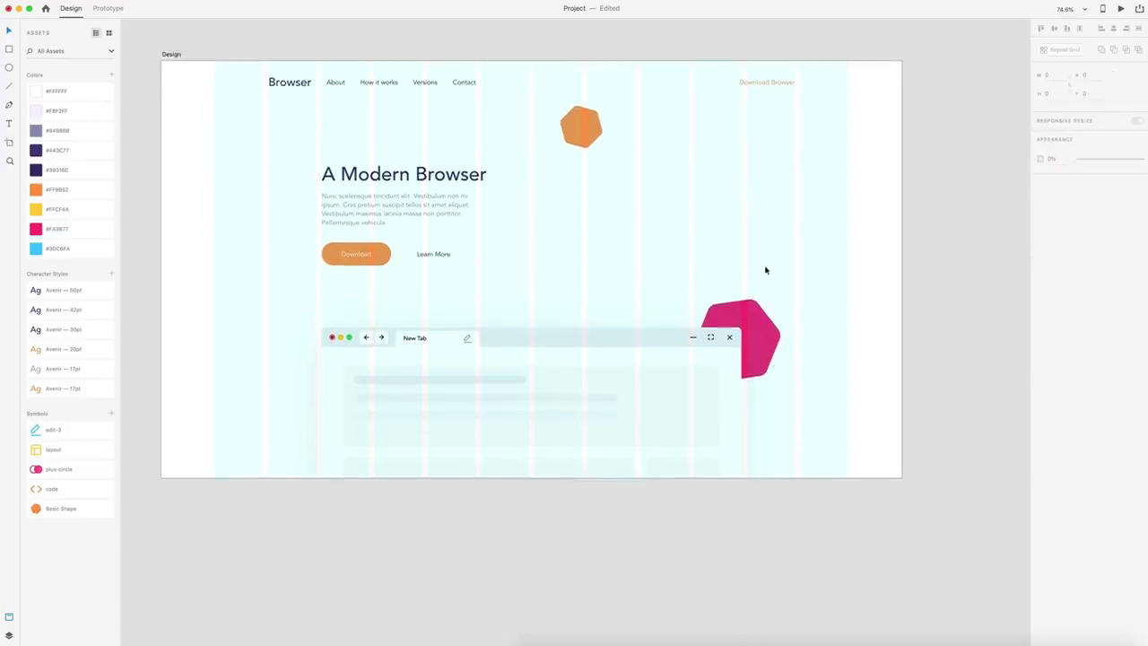
scroll(765, 270, up, 1)
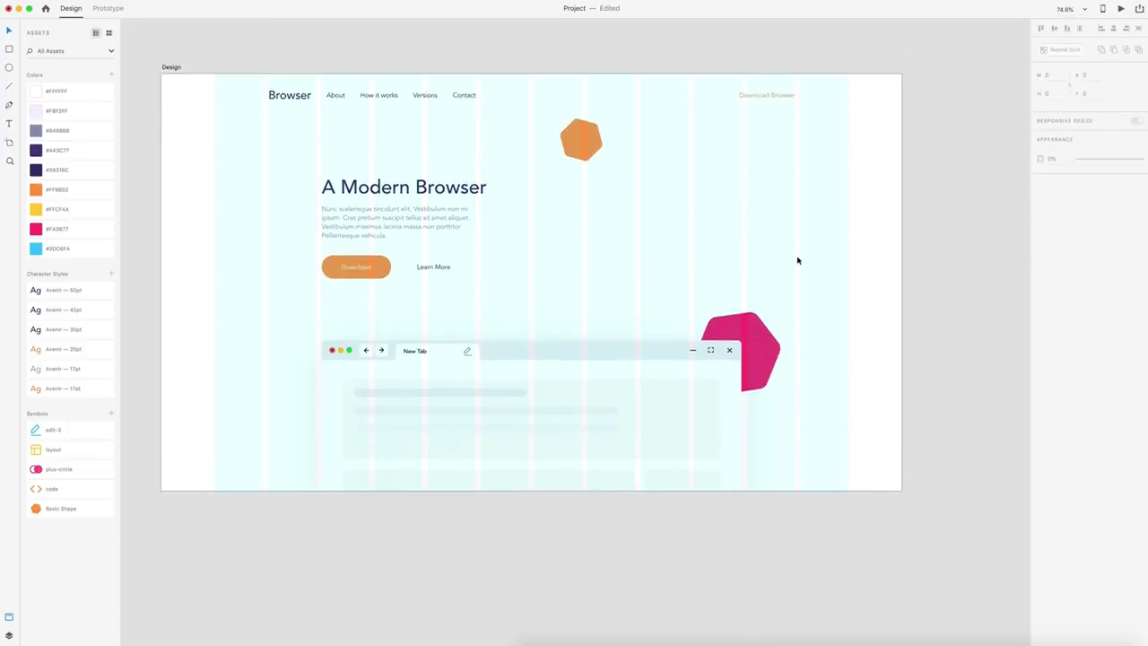
scroll(804, 266, down, 5)
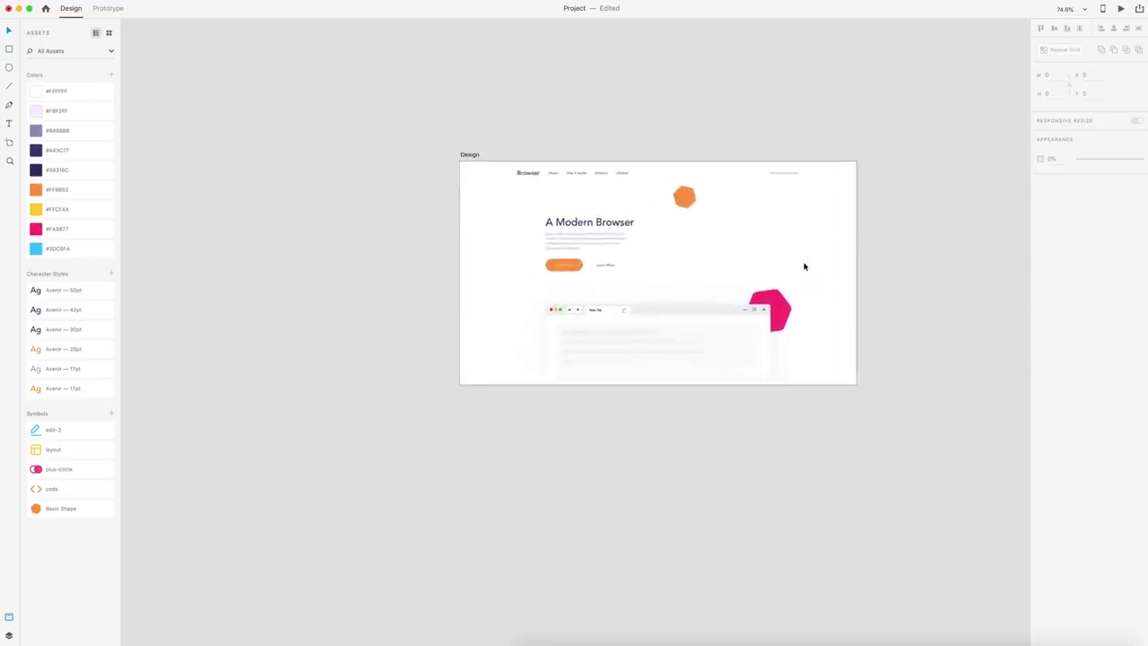
scroll(804, 263, right, 2)
click(779, 235)
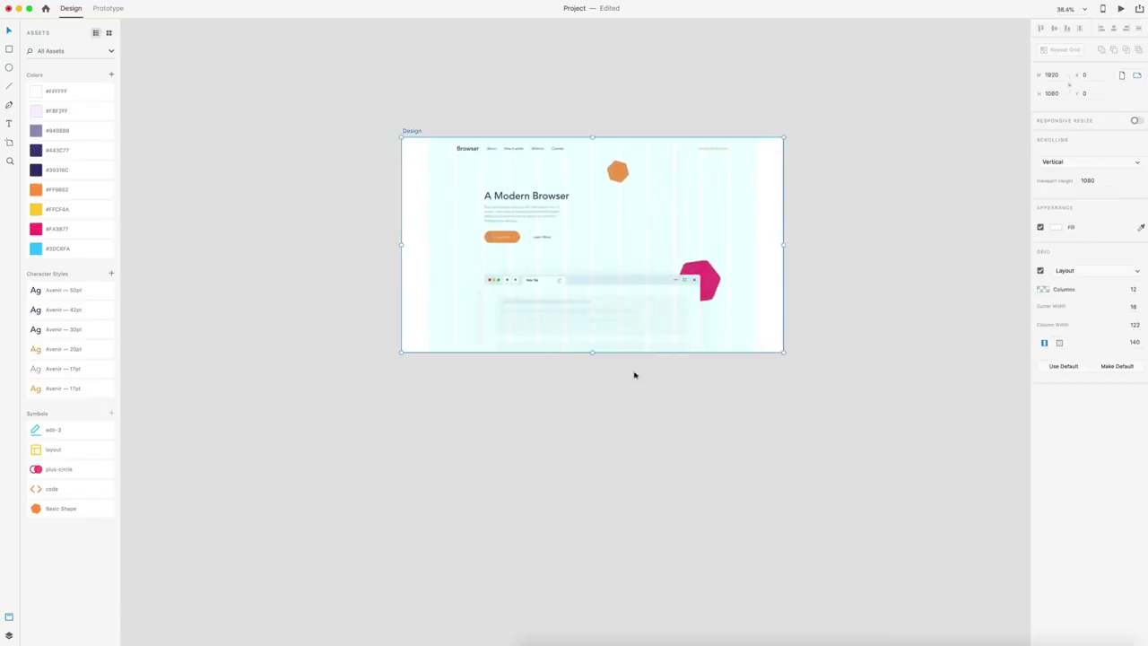
drag(592, 352, 601, 606)
scroll(636, 530, down, 3)
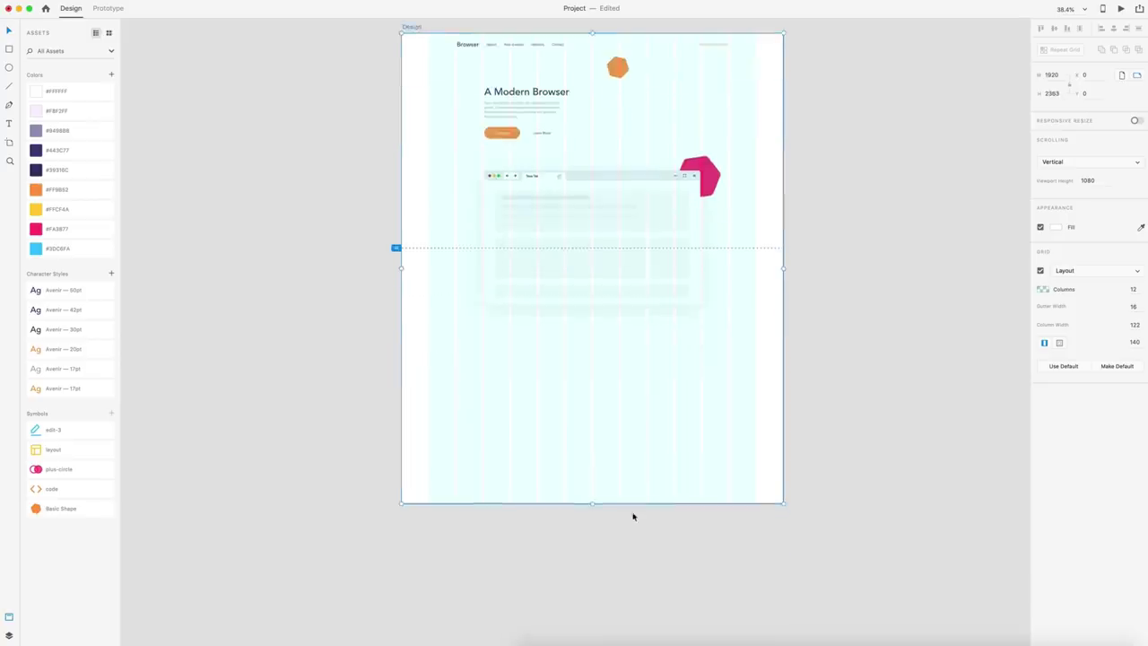
click(592, 497)
click(591, 496)
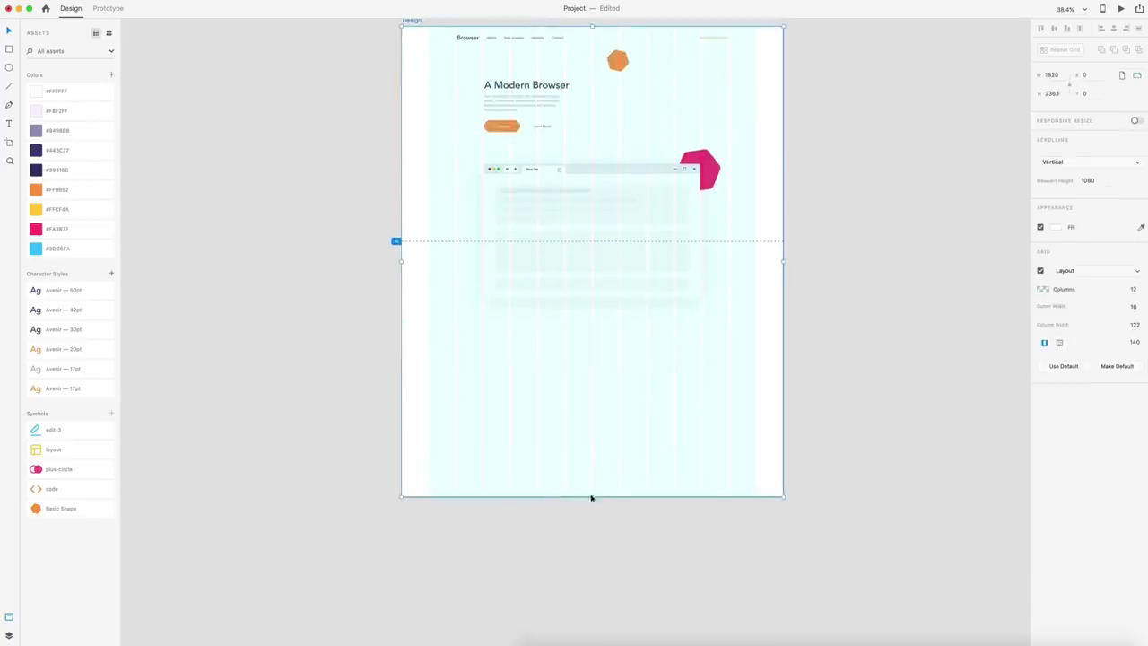
drag(592, 495, 592, 532)
click(858, 353)
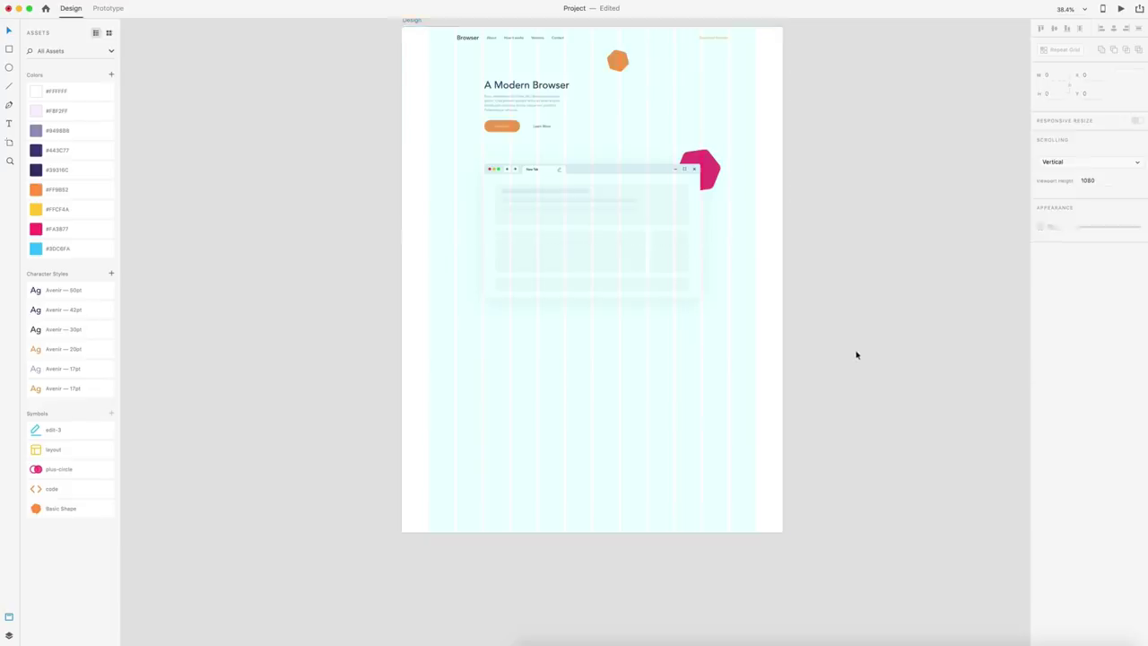
Add a larger copy of the pink shape behind the mockup's lower-left corner and fill it with yellow #FFCF4A
drag(710, 171, 529, 327)
click(40, 210)
Duplicate the yellow shape across the artboard's right edge below the mockup and enlarge it to about 644 by 578
drag(479, 313, 754, 383)
key(alt)
key(alt)
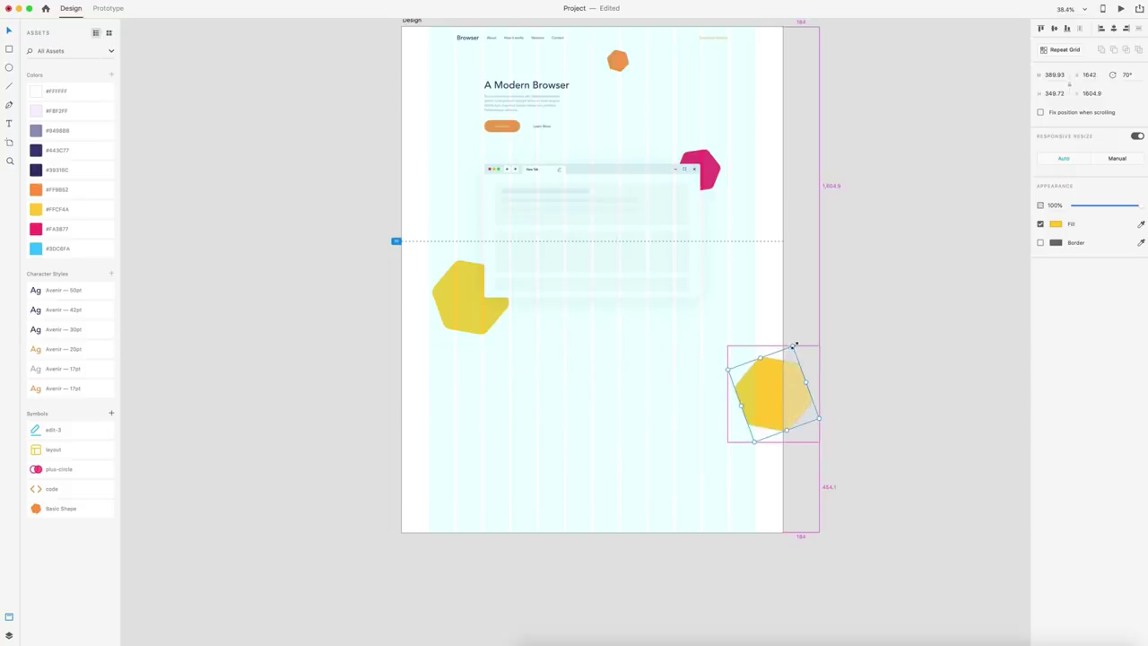
drag(794, 345, 800, 331)
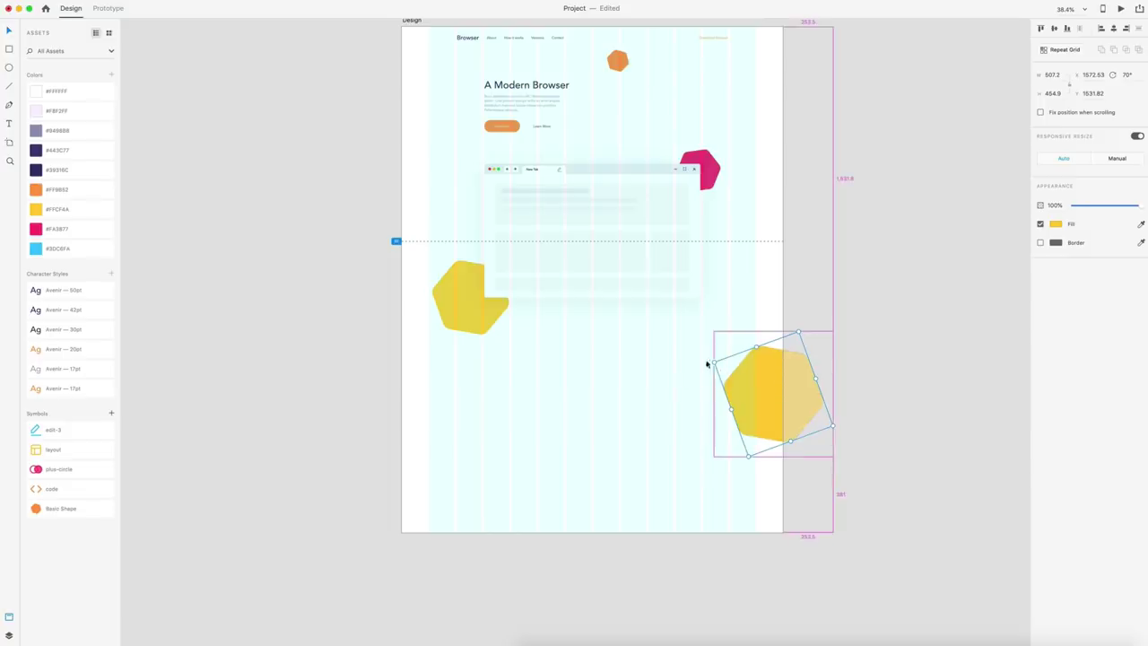
drag(714, 363, 698, 353)
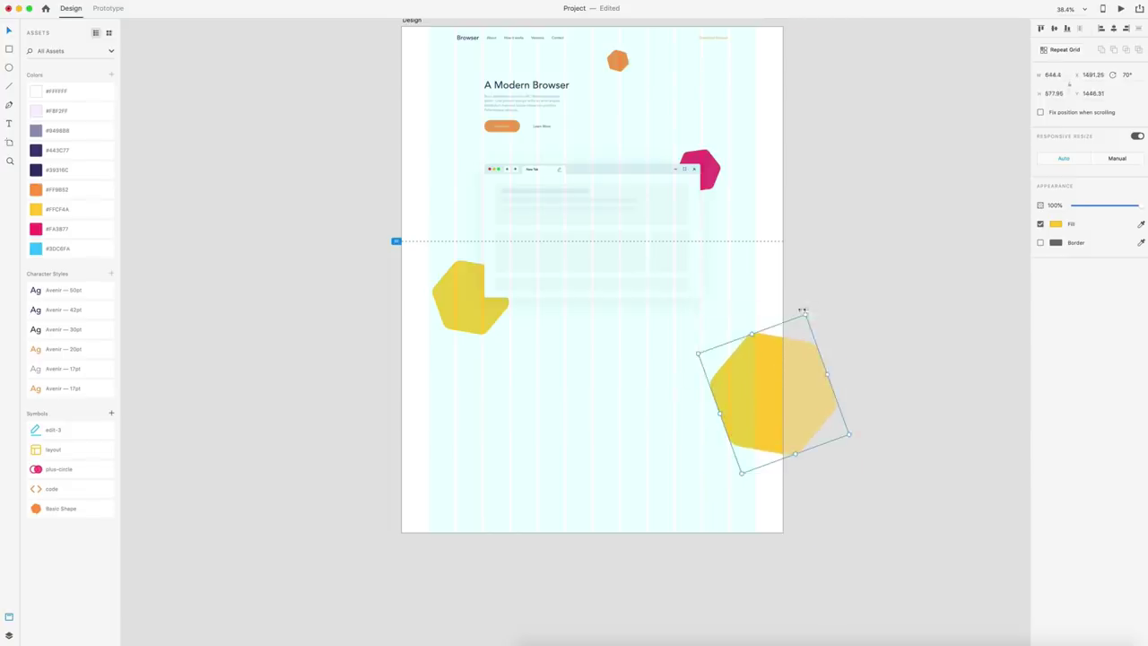
Rotate the large shape on the artboard's right edge to 68° and fill it with the blue asset color
mouse_move(803, 311)
mouse_down()
mouse_move(770, 307)
mouse_move(803, 314)
mouse_up()
click(34, 249)
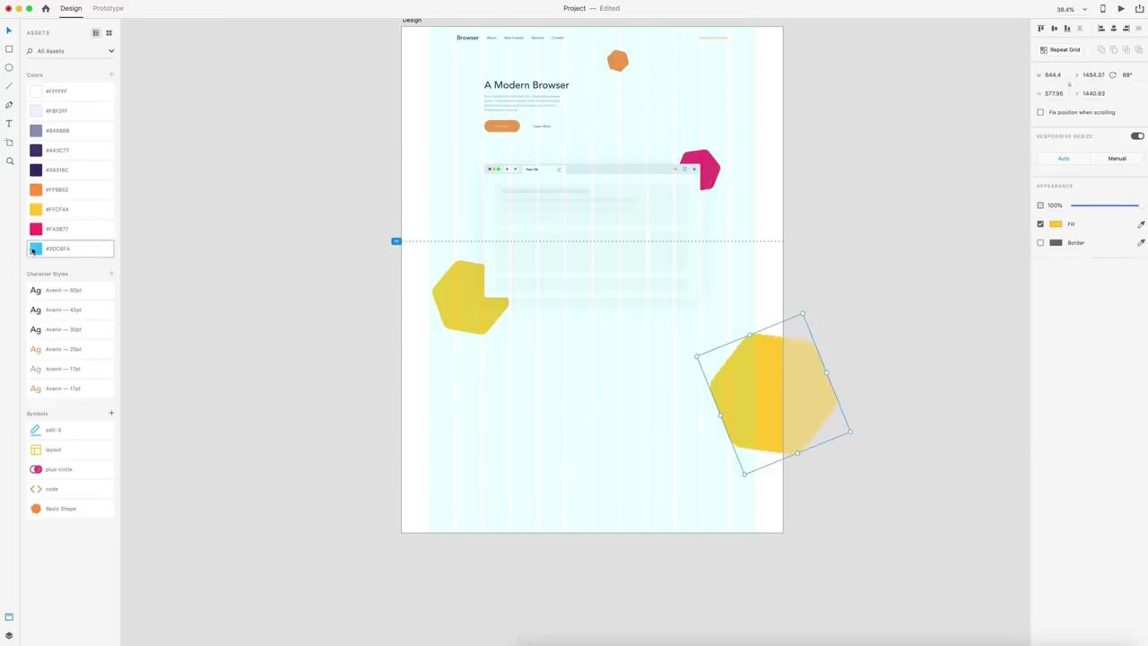
Move the large blue shape slightly upward along the artboard's right edge
click(638, 426)
click(773, 416)
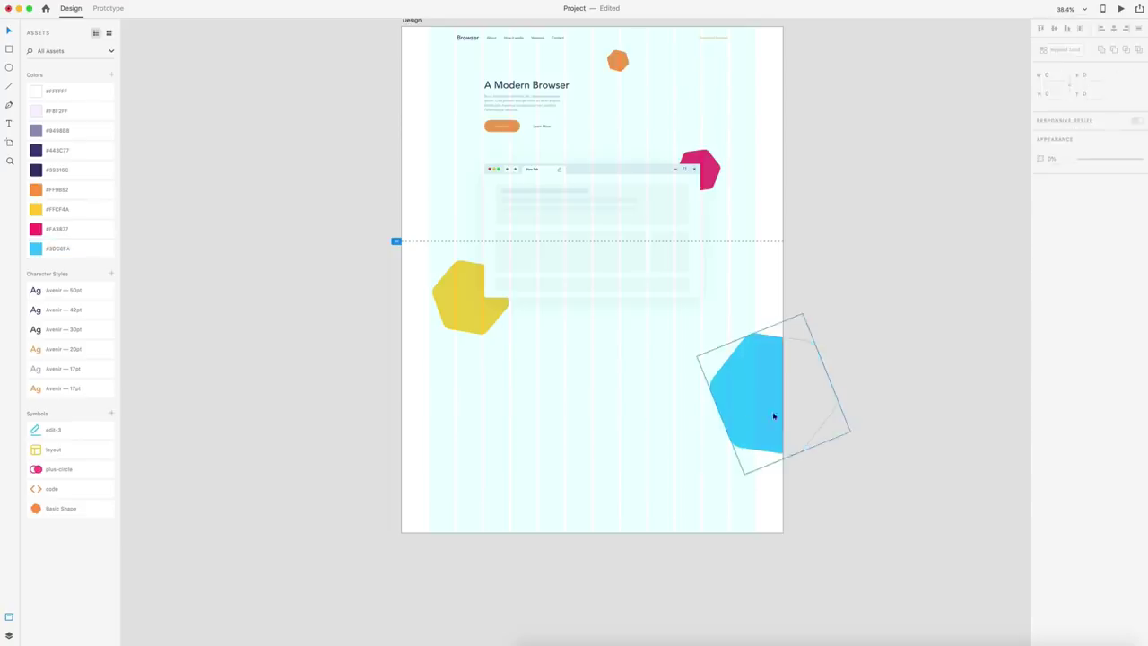
drag(764, 410, 764, 405)
click(601, 397)
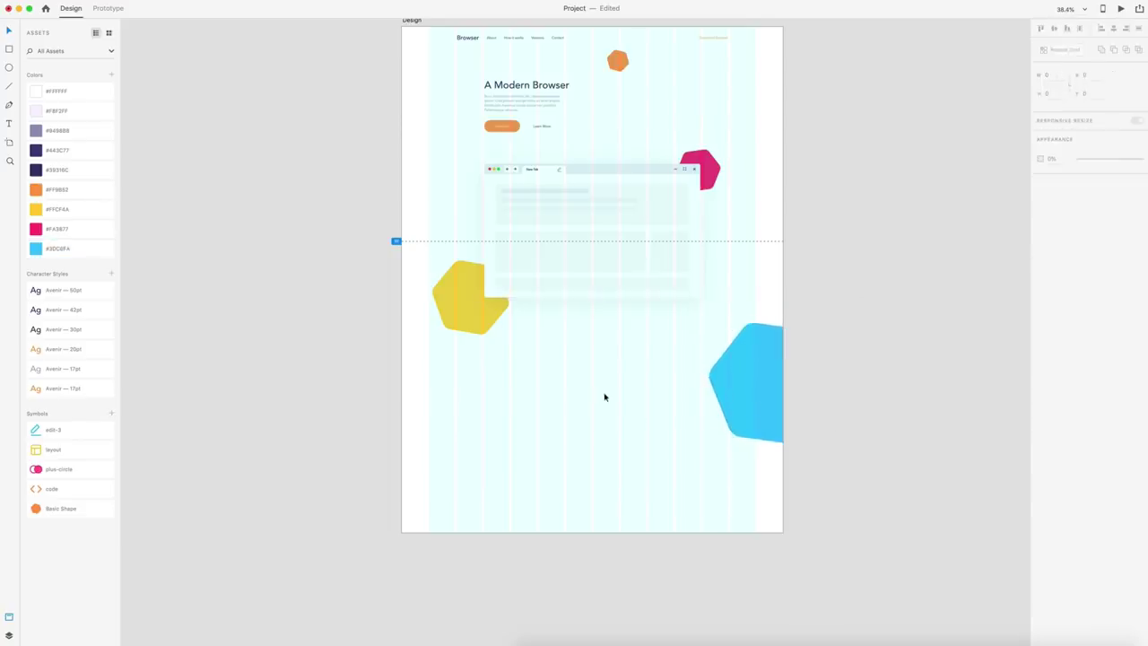
Draw an open Pen path connecting the centers of the orange, pink, yellow and blue shapes in order
click(618, 61)
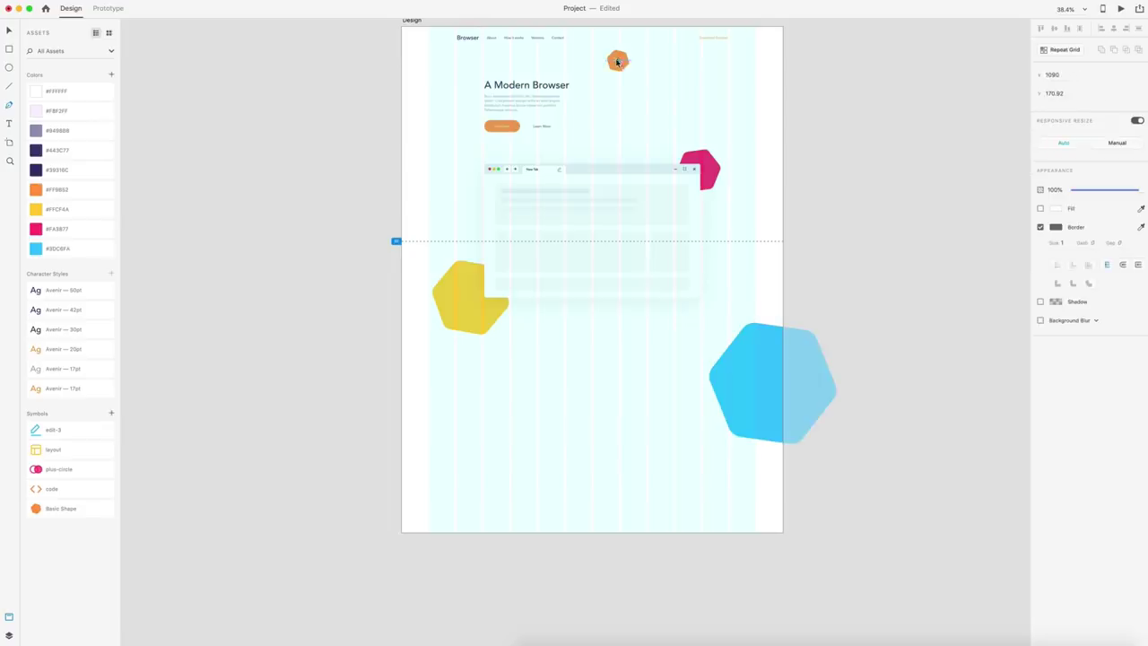
click(701, 173)
click(470, 299)
click(775, 384)
key(Escape)
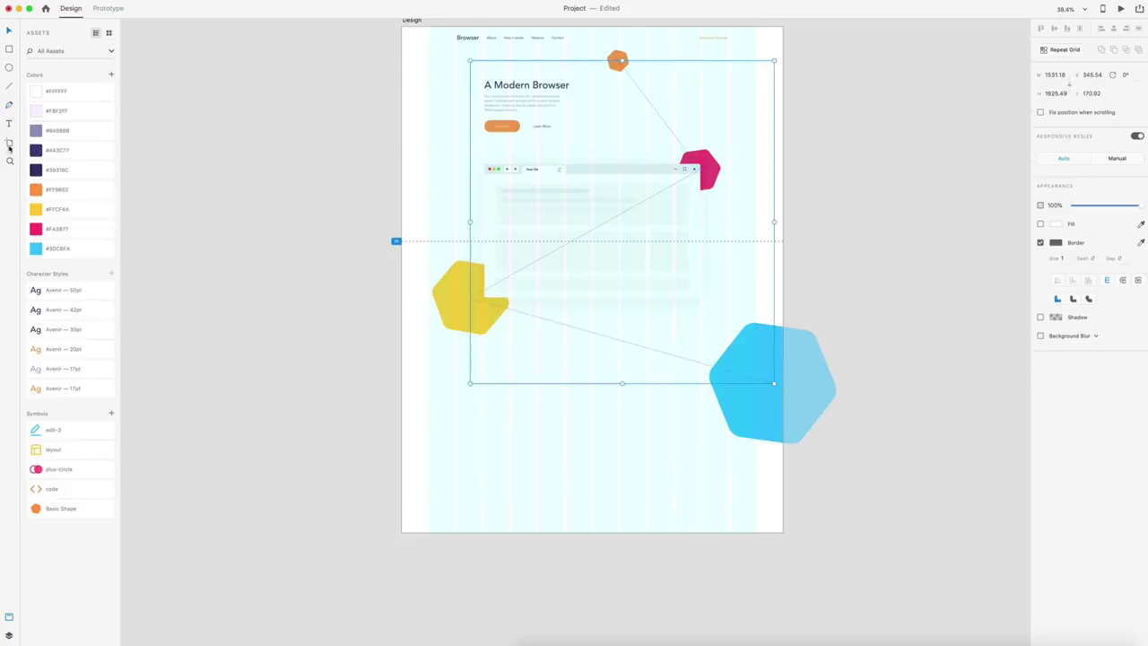
Apply the pale #F8F2FF asset color as the border of the connecting path
double_click(56, 111)
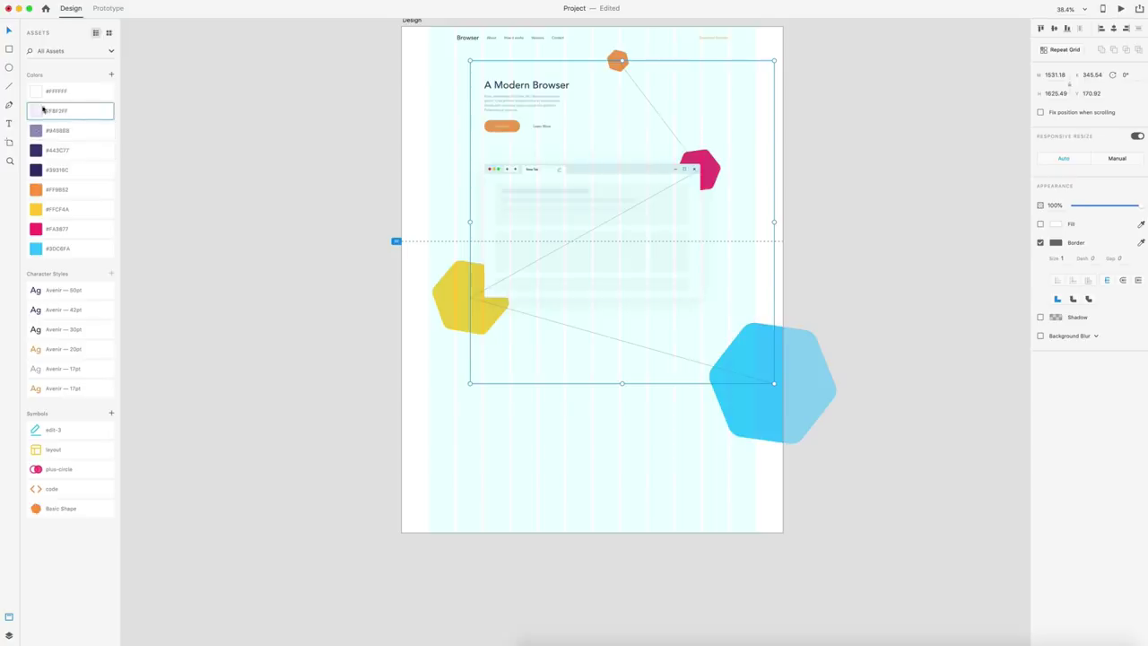
right_click(85, 111)
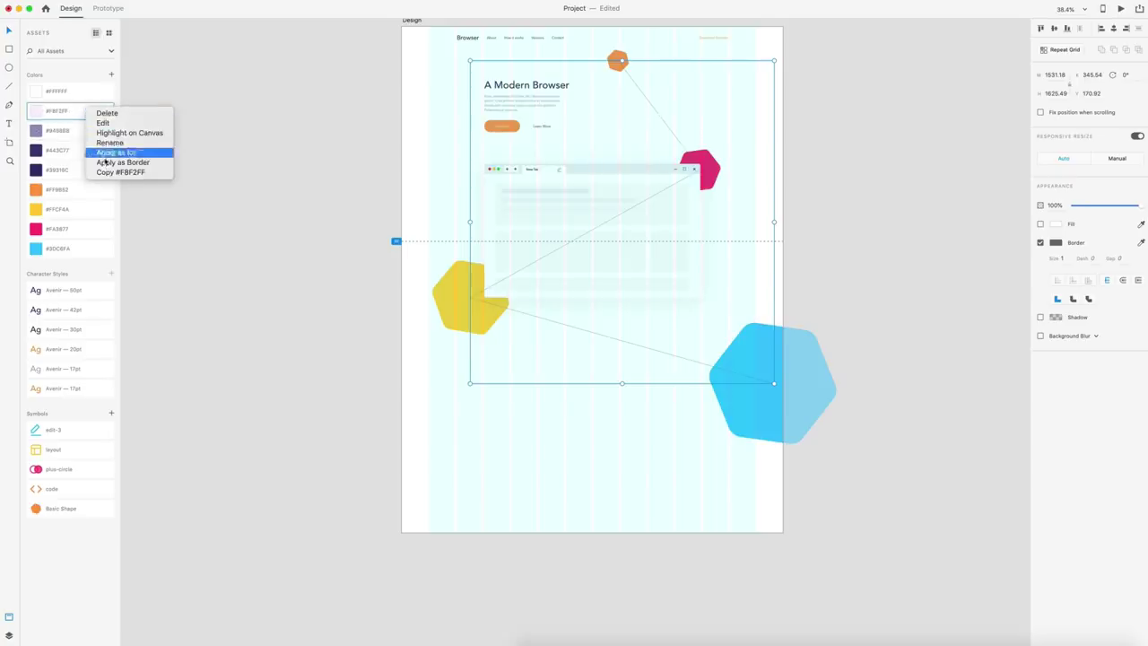
click(119, 160)
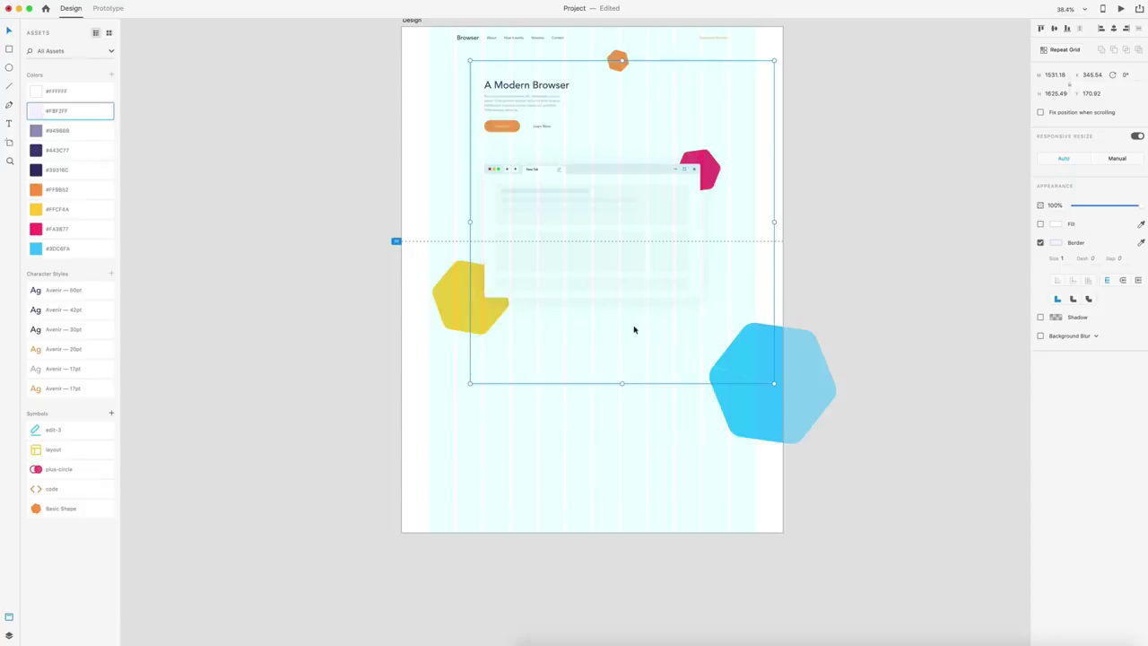
click(676, 433)
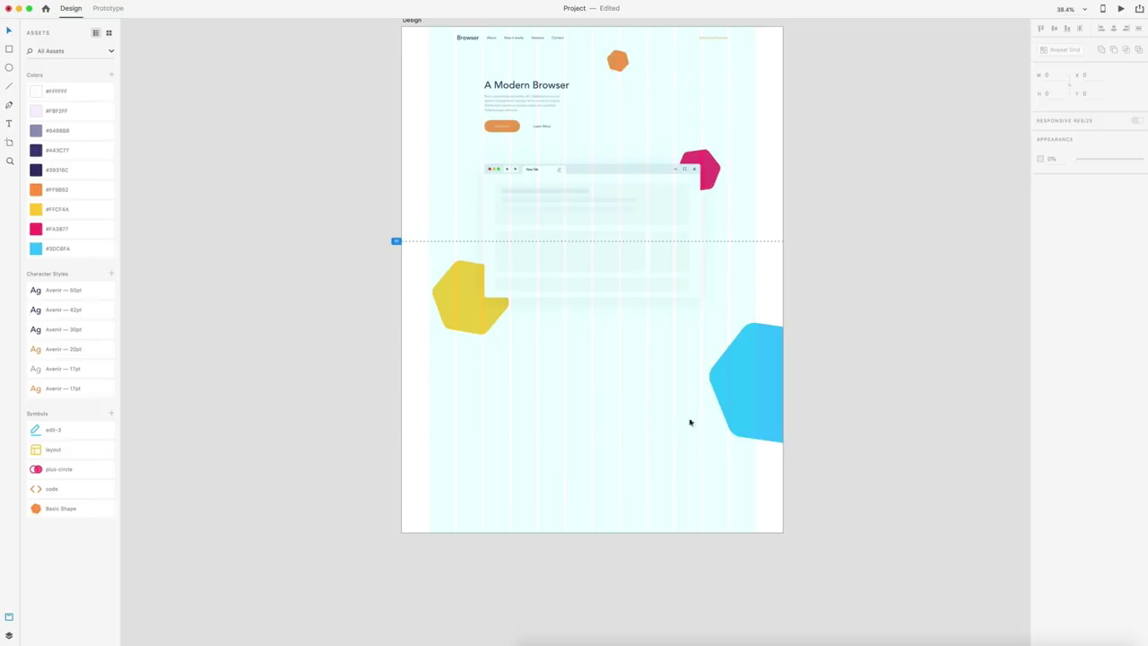
Preview the landing page and review the connecting line and decorative shapes down to the blue one
click(1121, 8)
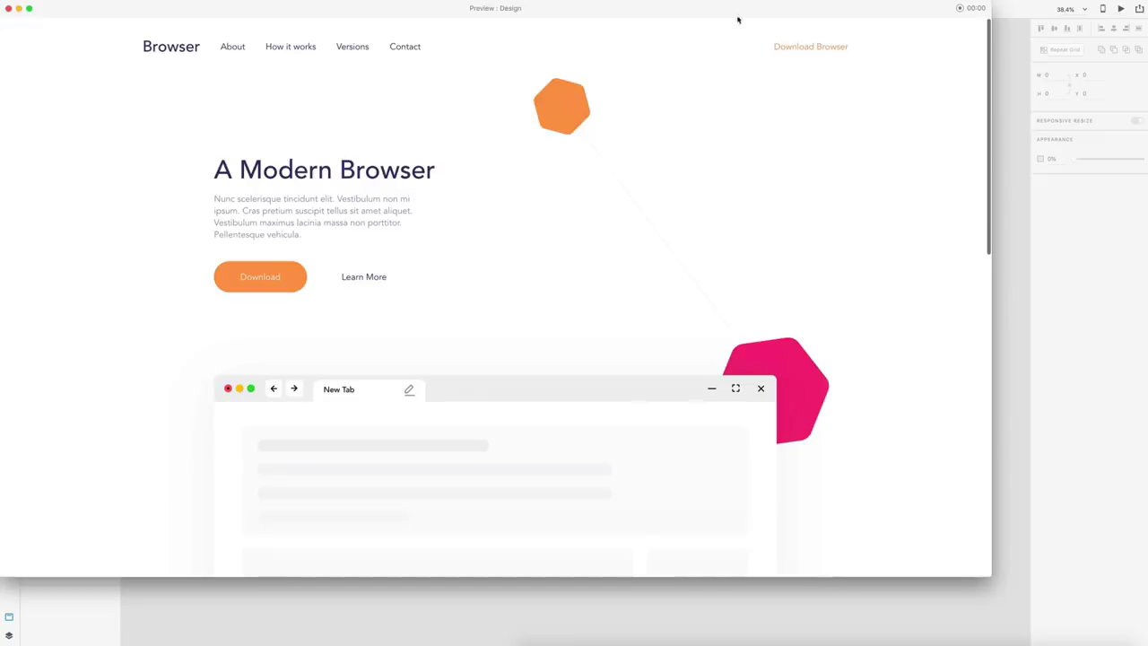
drag(738, 19, 815, 33)
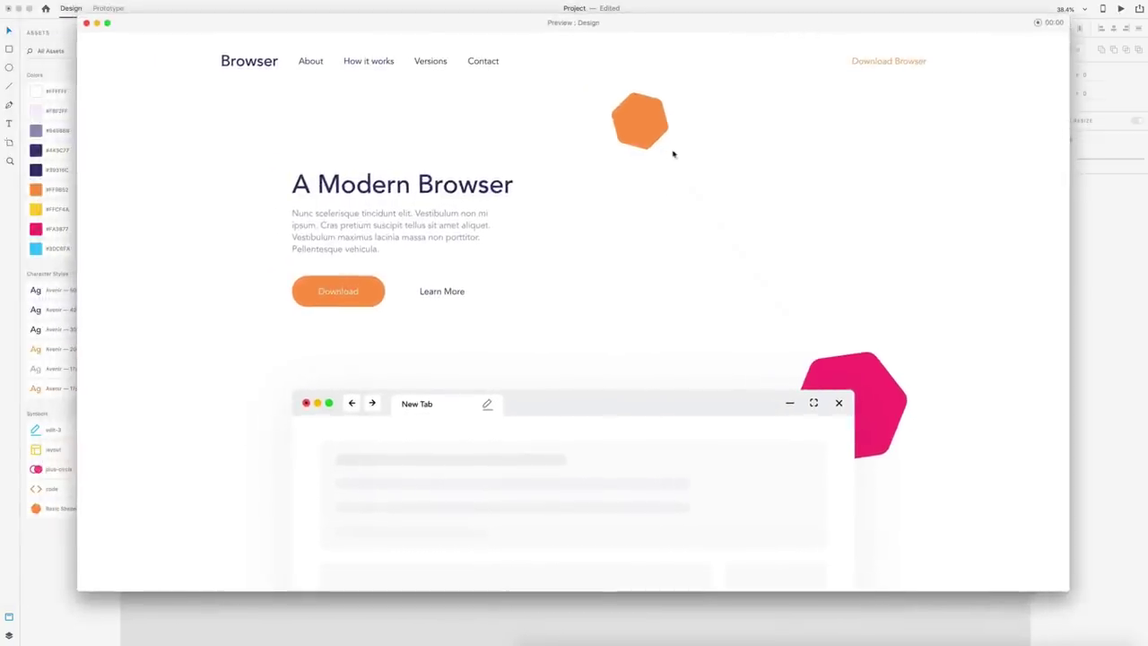
scroll(842, 375, down, 10)
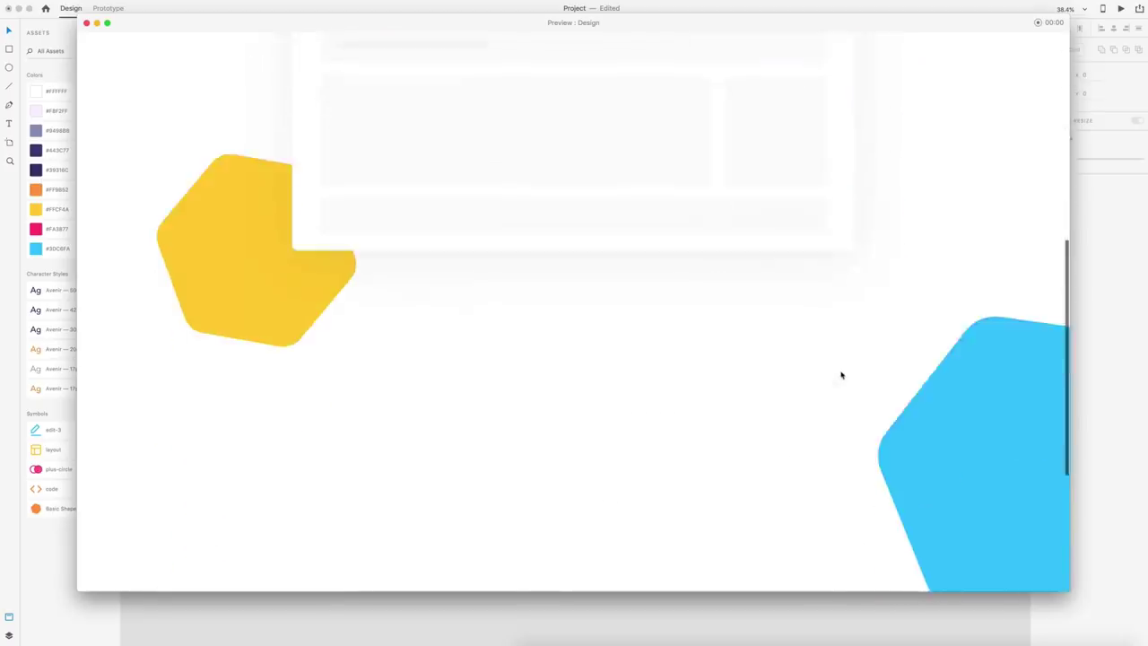
scroll(841, 375, up, 10)
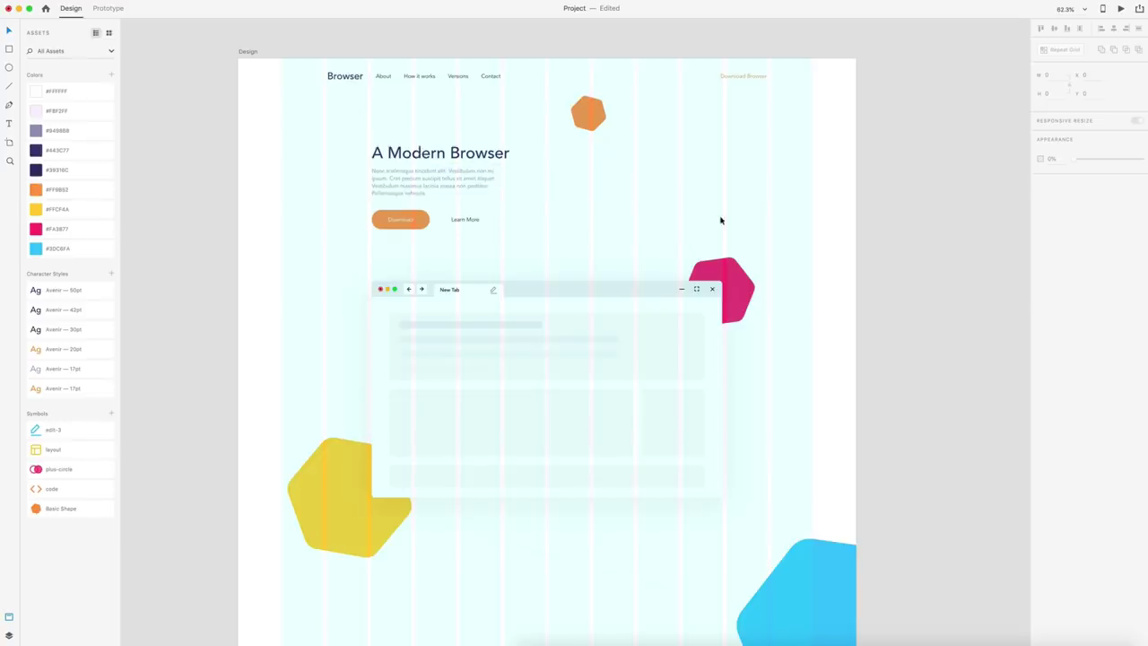
Extend the bottom of the Design artboard to a height of about 2841
scroll(724, 222, down, 5)
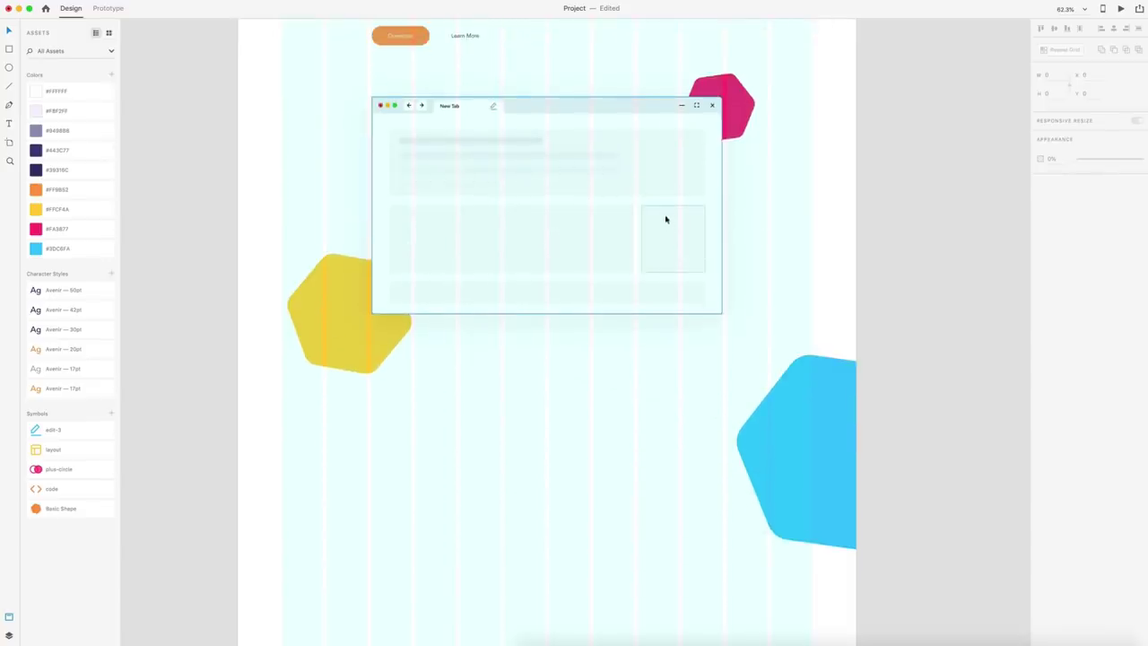
scroll(659, 229, down, 4)
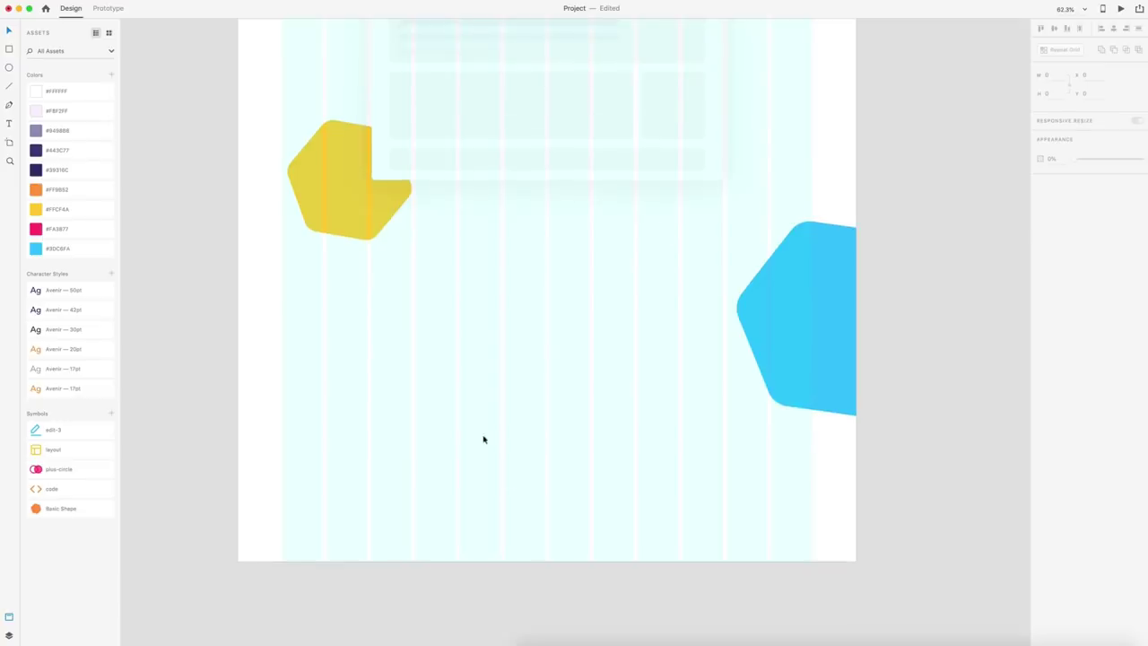
scroll(485, 437, down, 2)
click(589, 486)
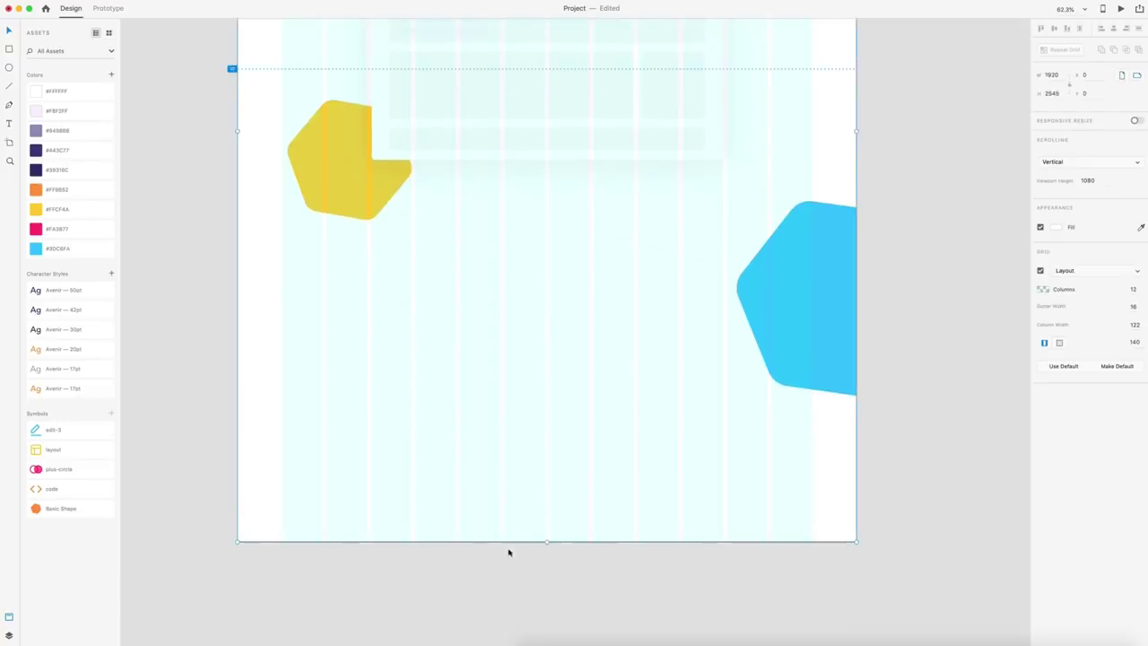
drag(545, 538, 541, 633)
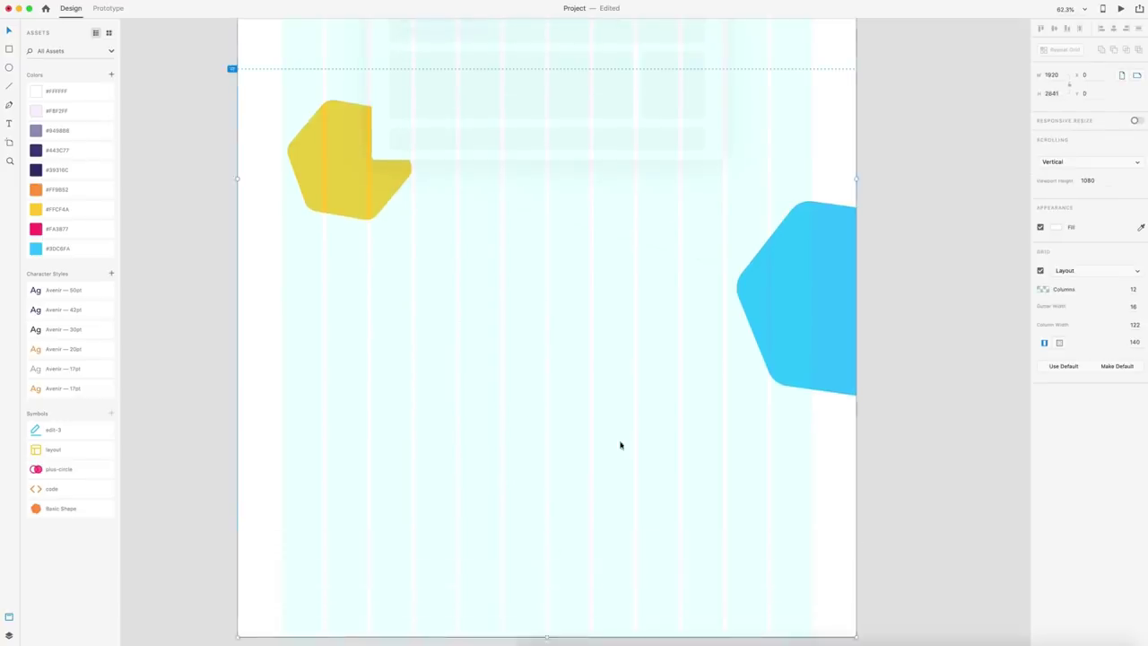
scroll(628, 431, down, 3)
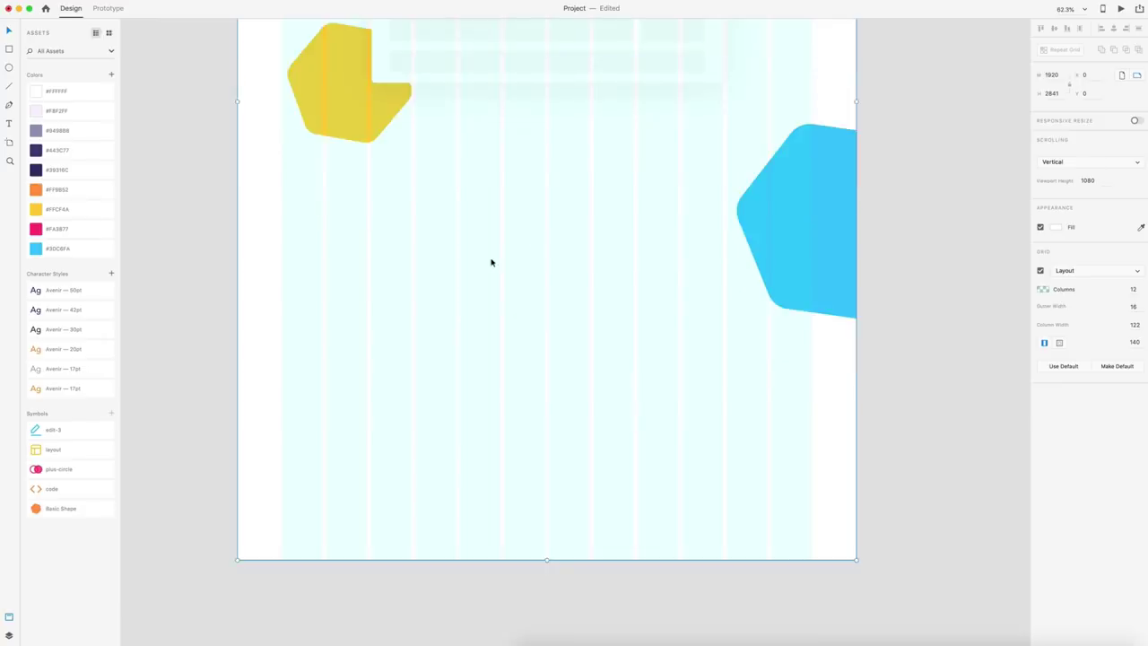
Add the heading "Created for Developers" below the mockup in the Avenir 30pt character style, positioned at about X 554, Y 1745
key(t)
click(423, 243)
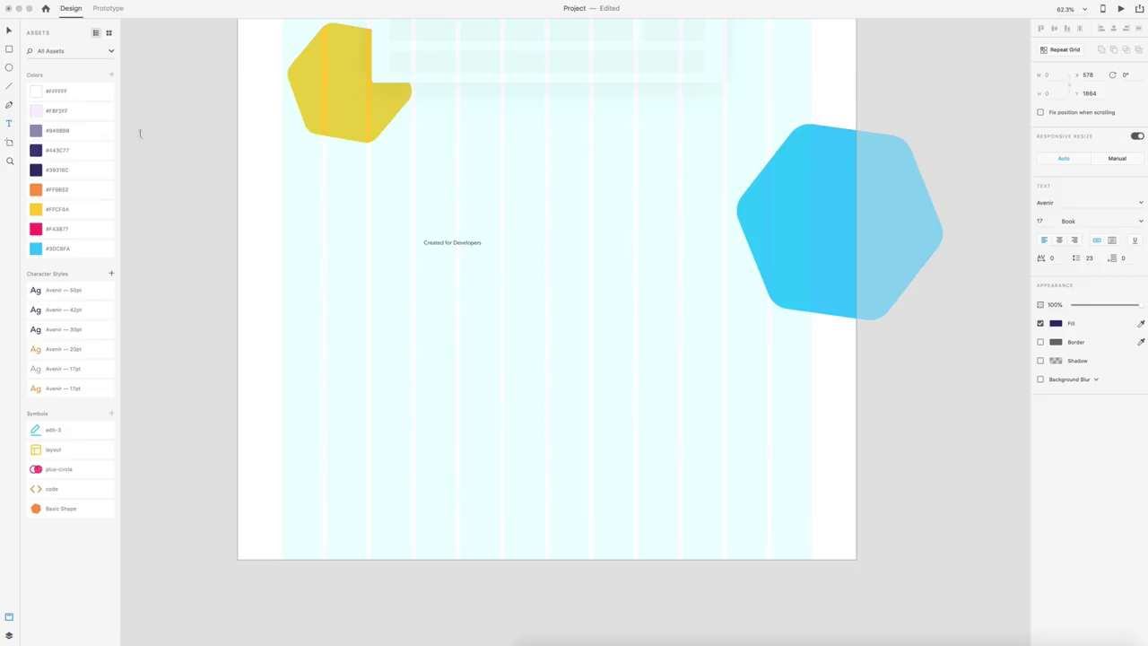
click(456, 244)
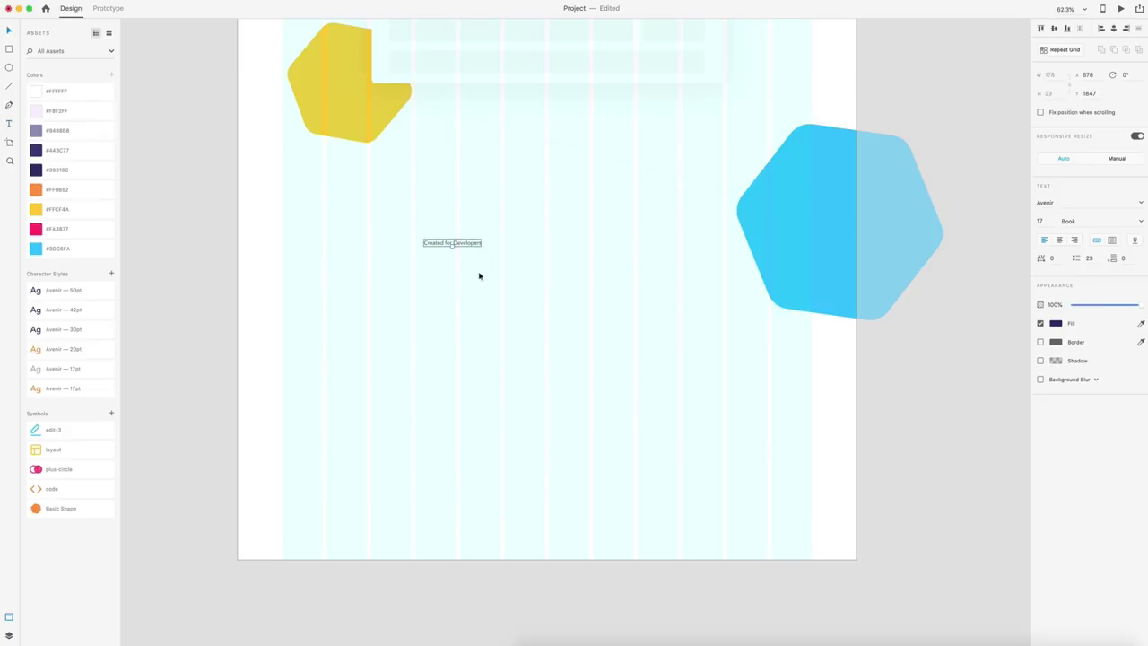
click(36, 331)
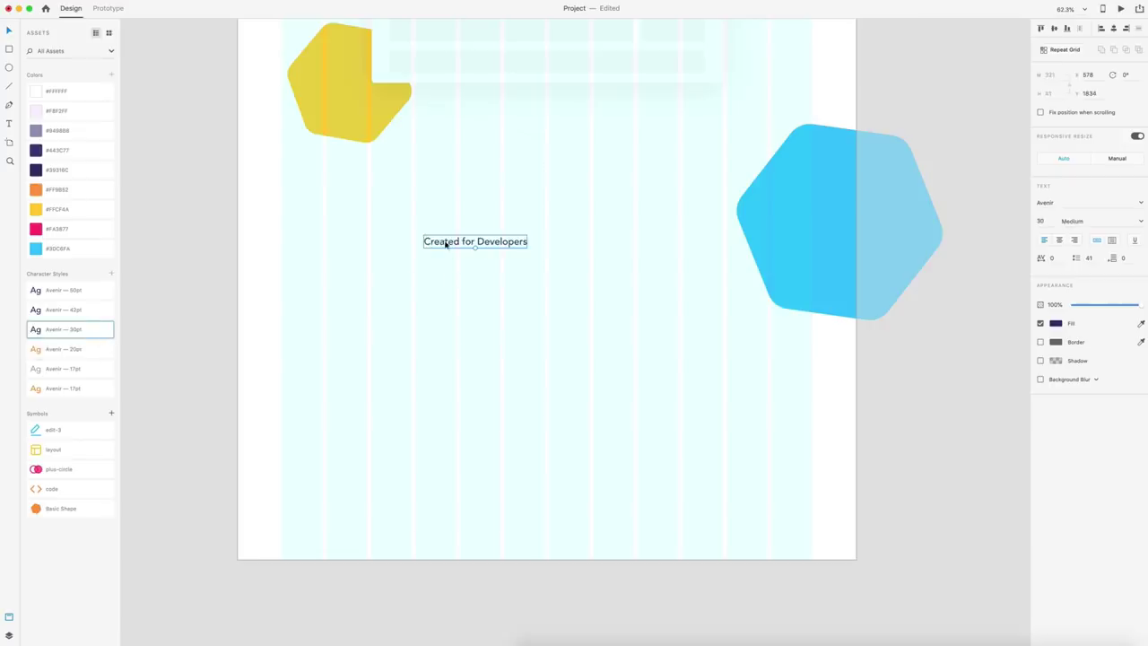
drag(446, 243, 439, 216)
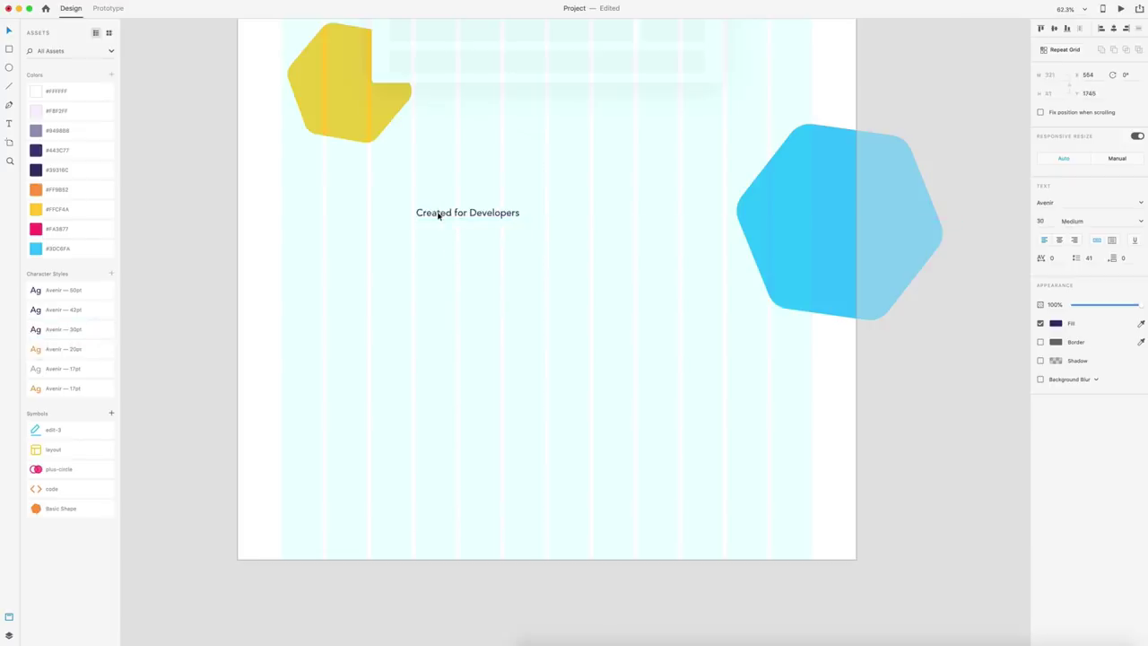
click(465, 277)
Copy the hero paragraph and place it directly under the "Created for Developers" heading, left-aligned at X 554, Y 1796
scroll(474, 284, up, 5)
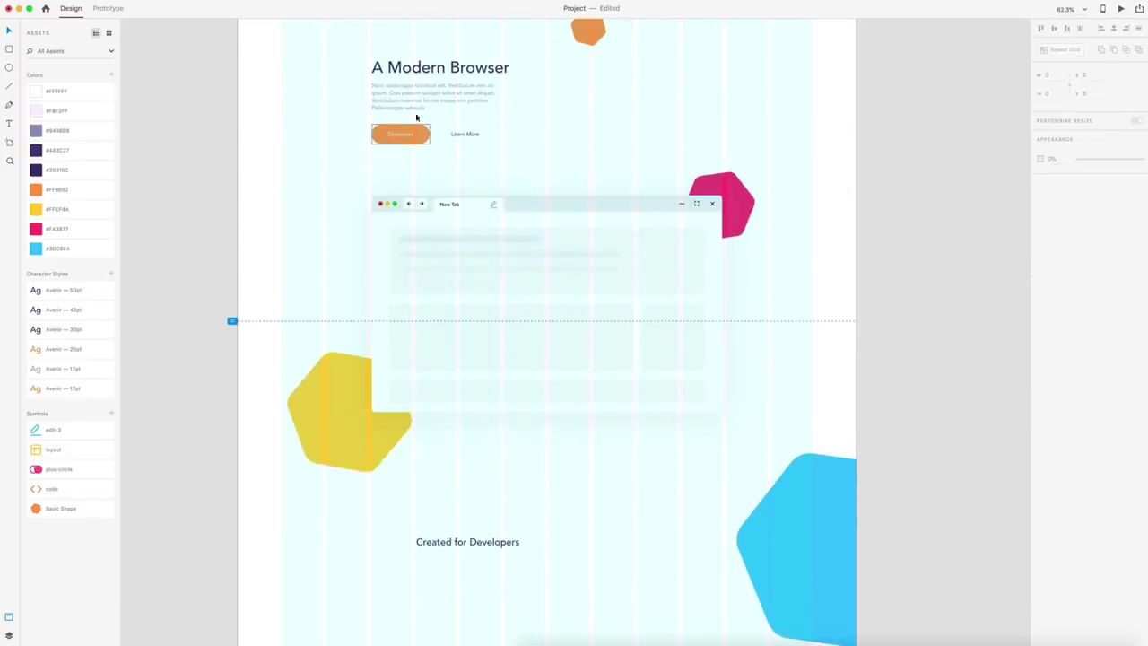
click(410, 95)
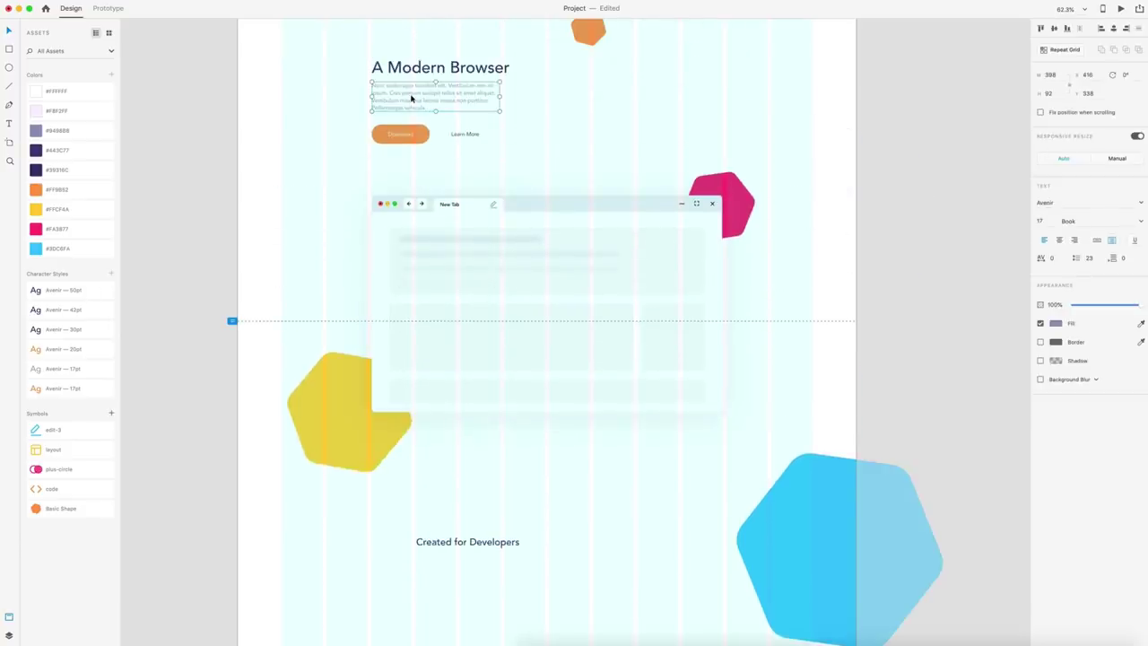
scroll(411, 100, down, 5)
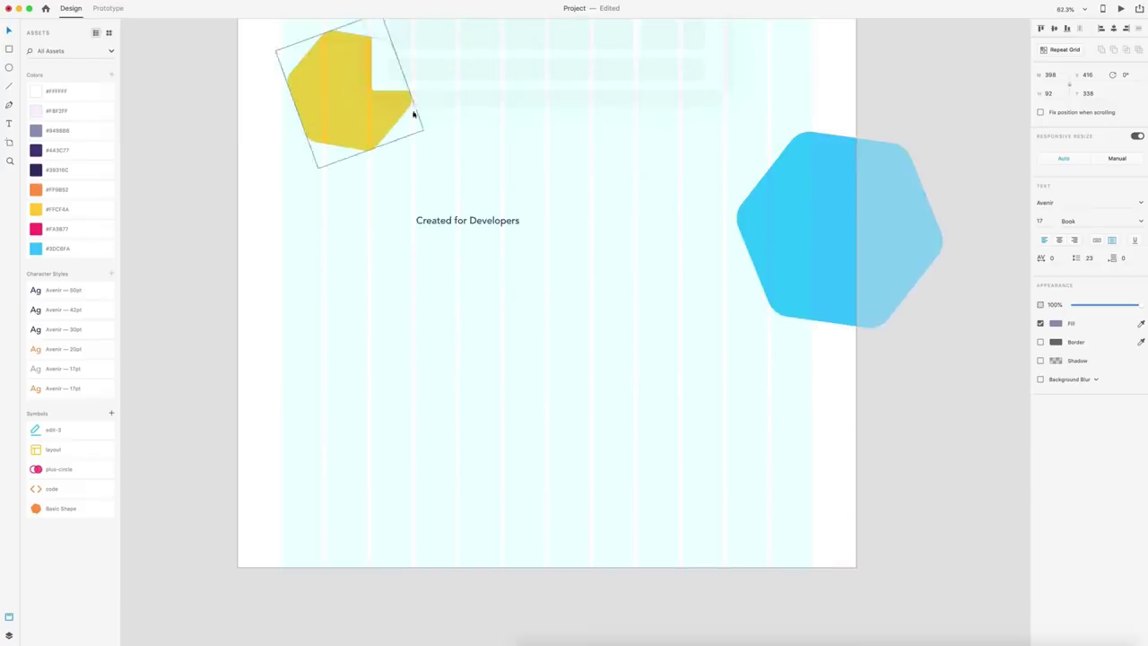
click(458, 305)
key(super+v)
drag(487, 285, 442, 246)
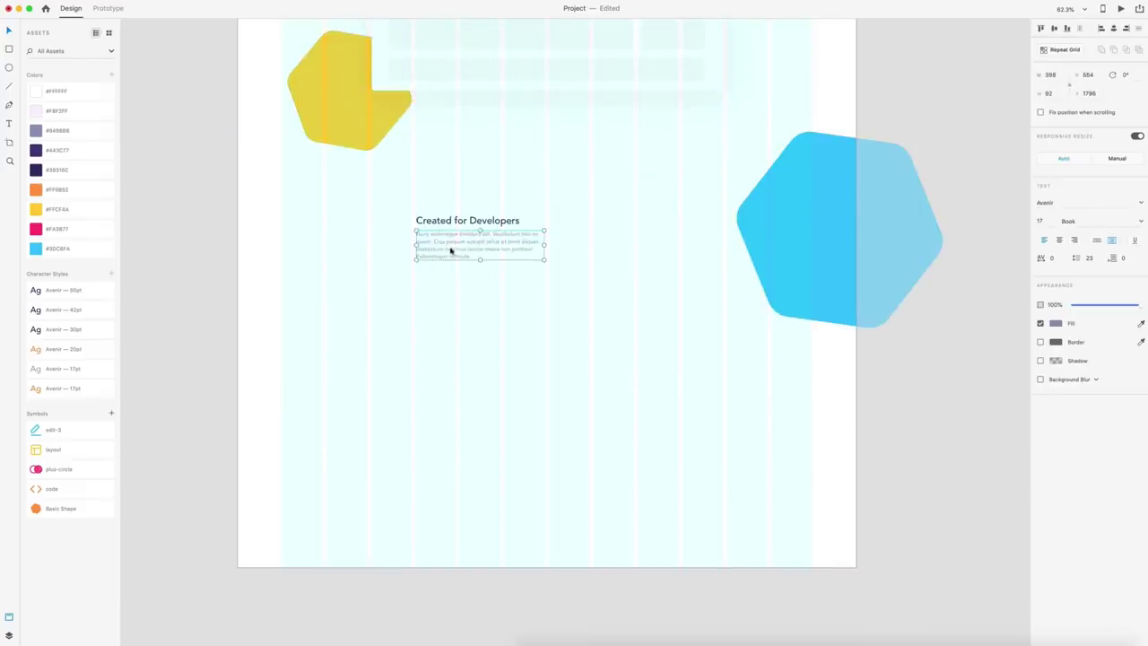
Replace the copied paragraph with Content Generator paragraph text and trim the overflow so it ends within its four-line box
click(134, 0)
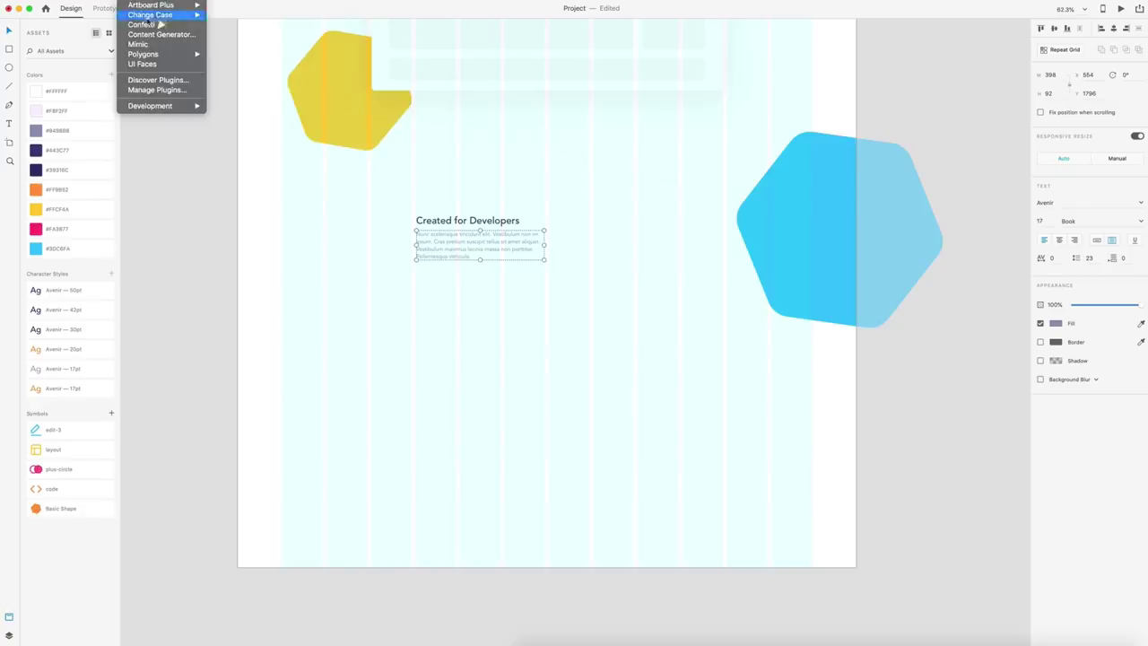
click(156, 35)
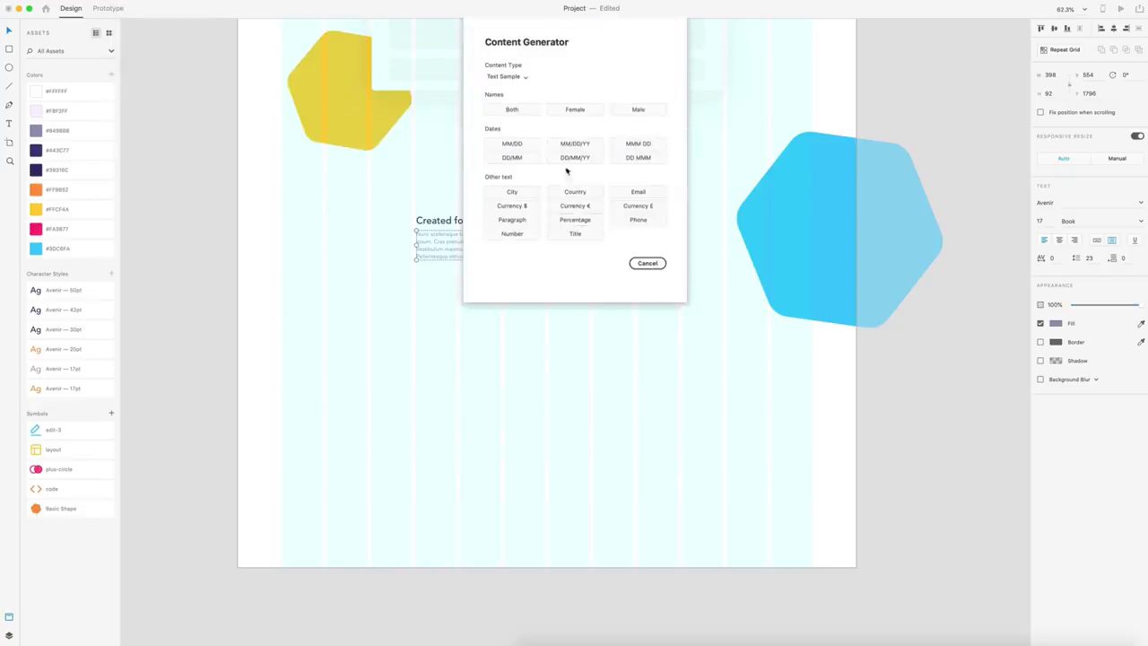
click(518, 219)
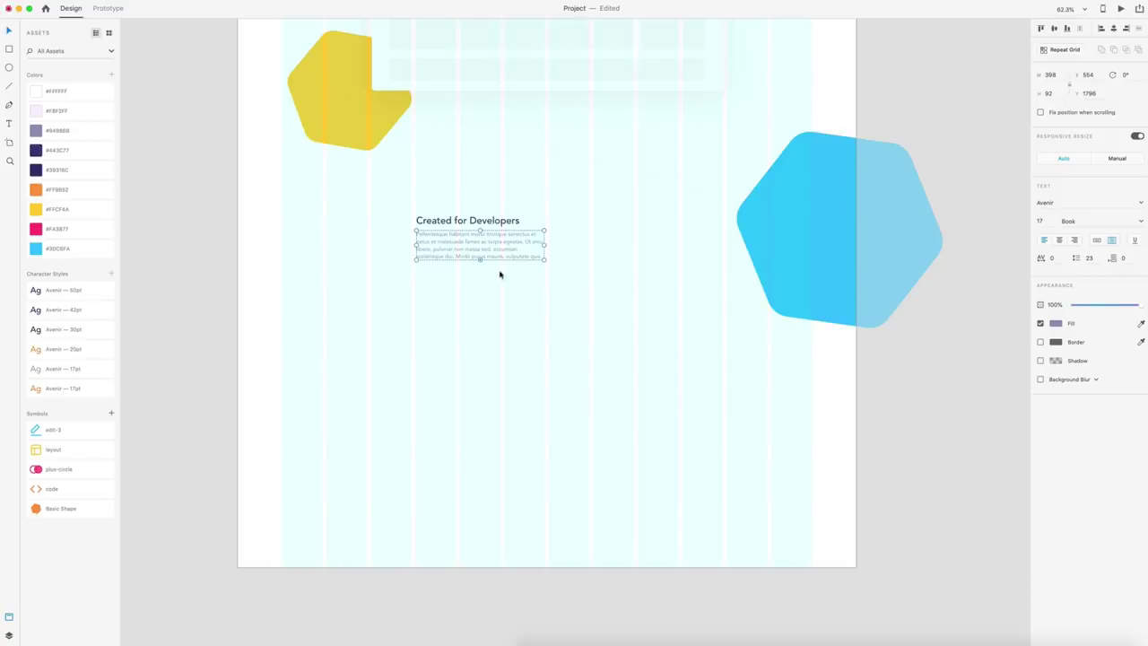
double_click(457, 257)
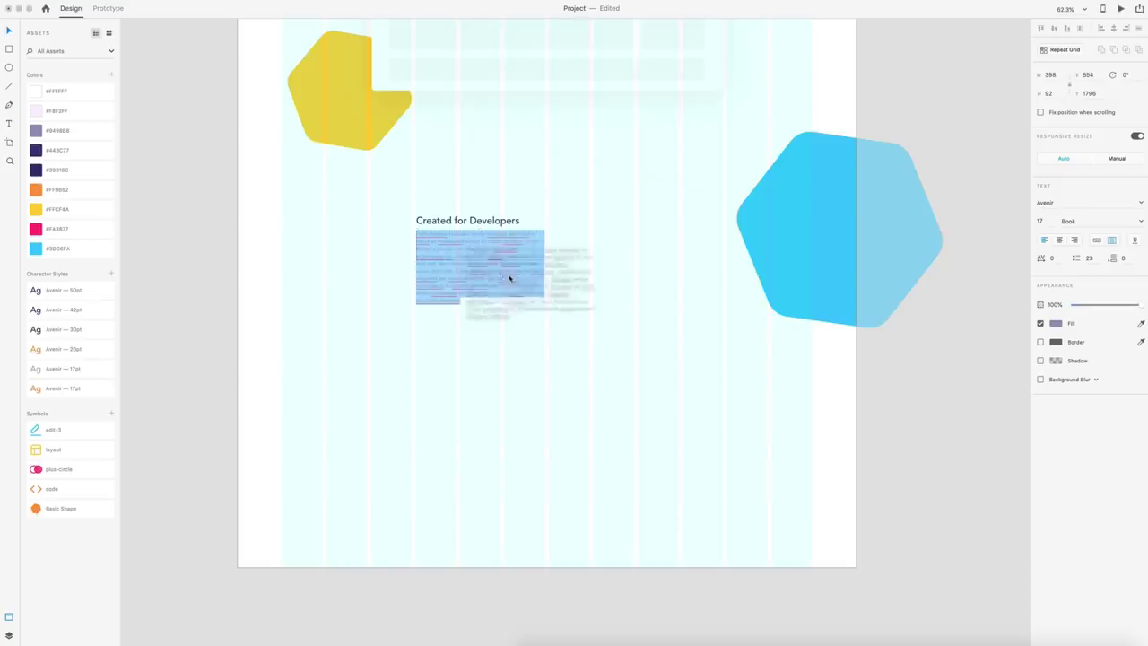
drag(454, 257, 545, 405)
key(BackSpace)
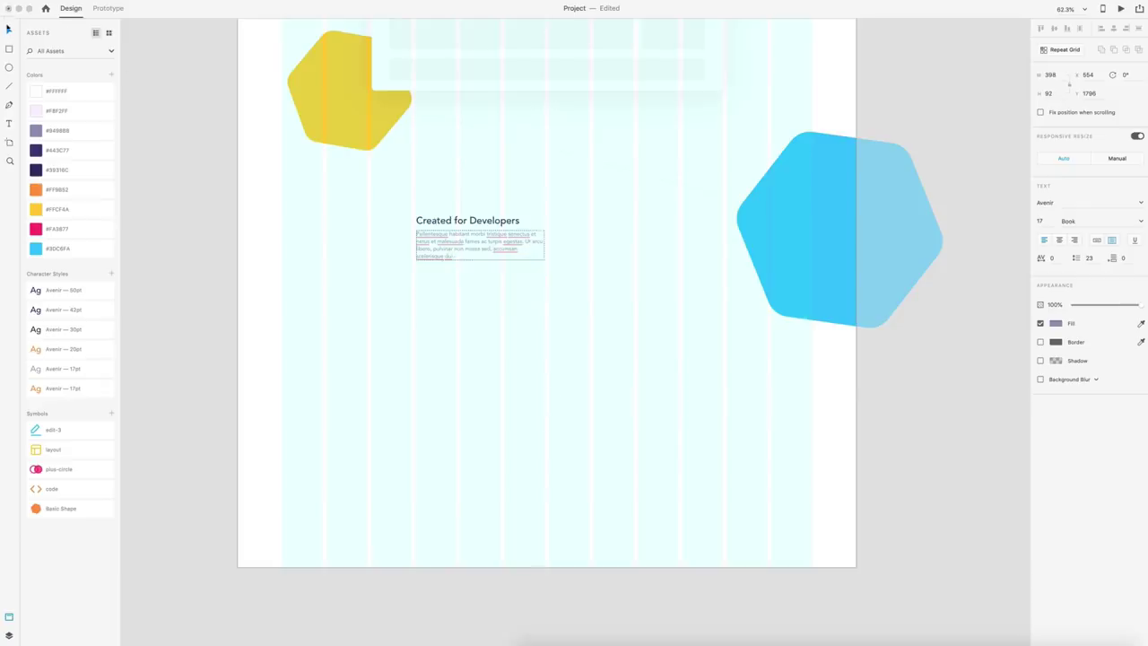
click(601, 368)
Duplicate the paragraph below itself at X 554, Y 1901, and raise the "Created for Developers" heading slightly to Y 1742
drag(446, 258, 465, 280)
key(Down)
key(Down)
key(Down)
key(Down)
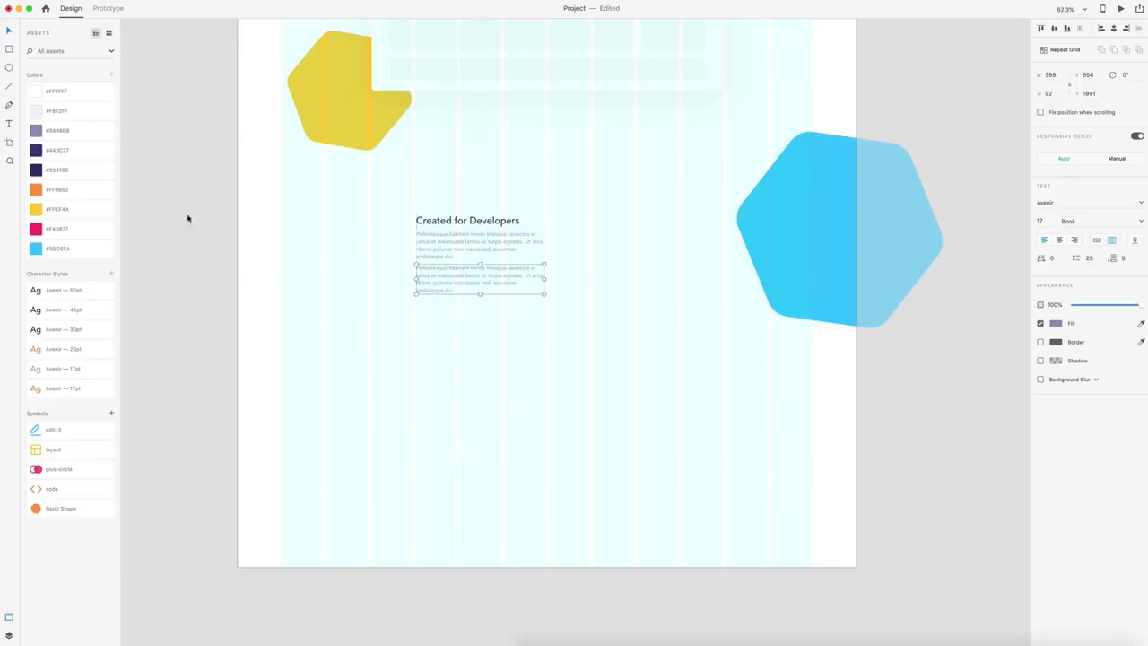
click(489, 225)
drag(489, 223, 489, 225)
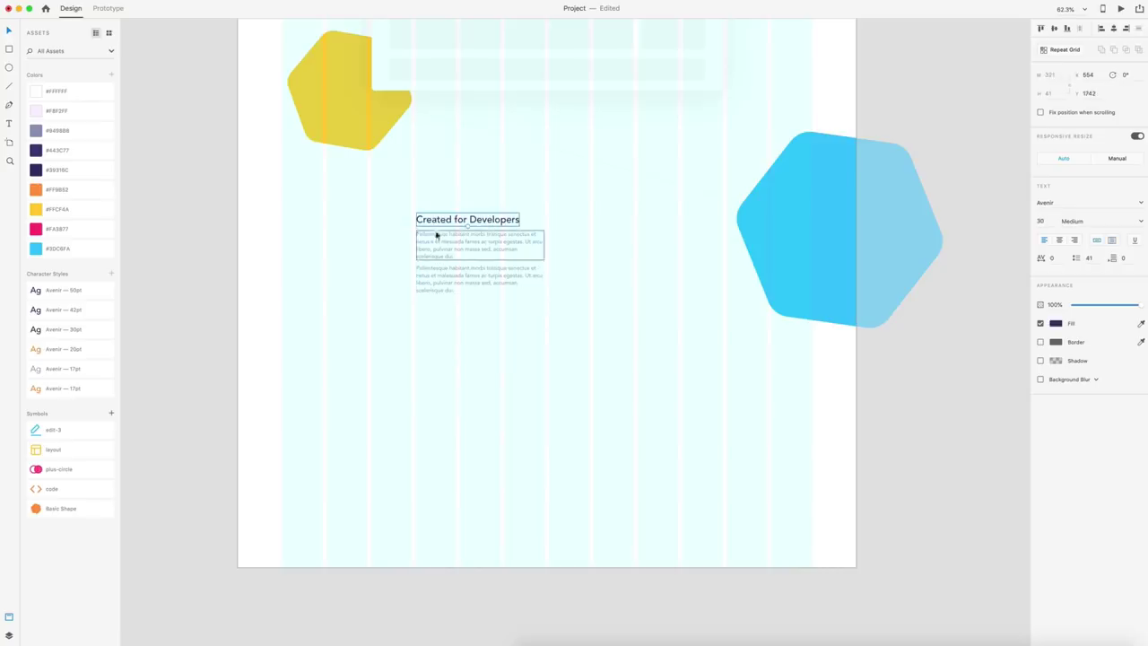
Replace the second paragraph's text with a new paragraph from Content Generator
click(451, 282)
click(142, 2)
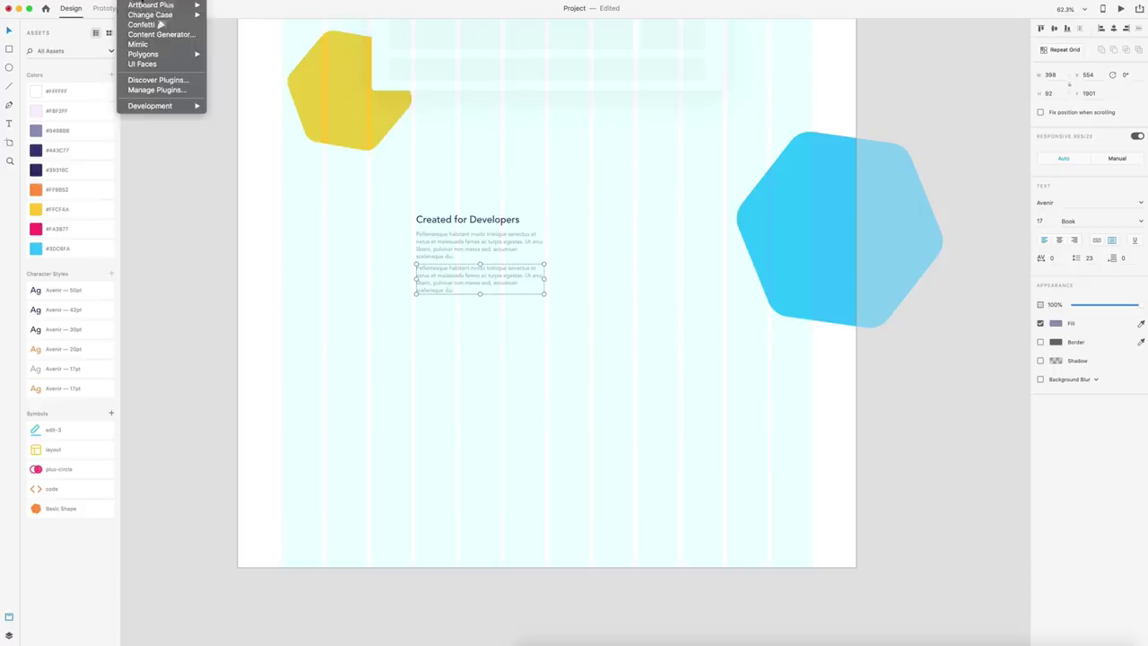
click(160, 34)
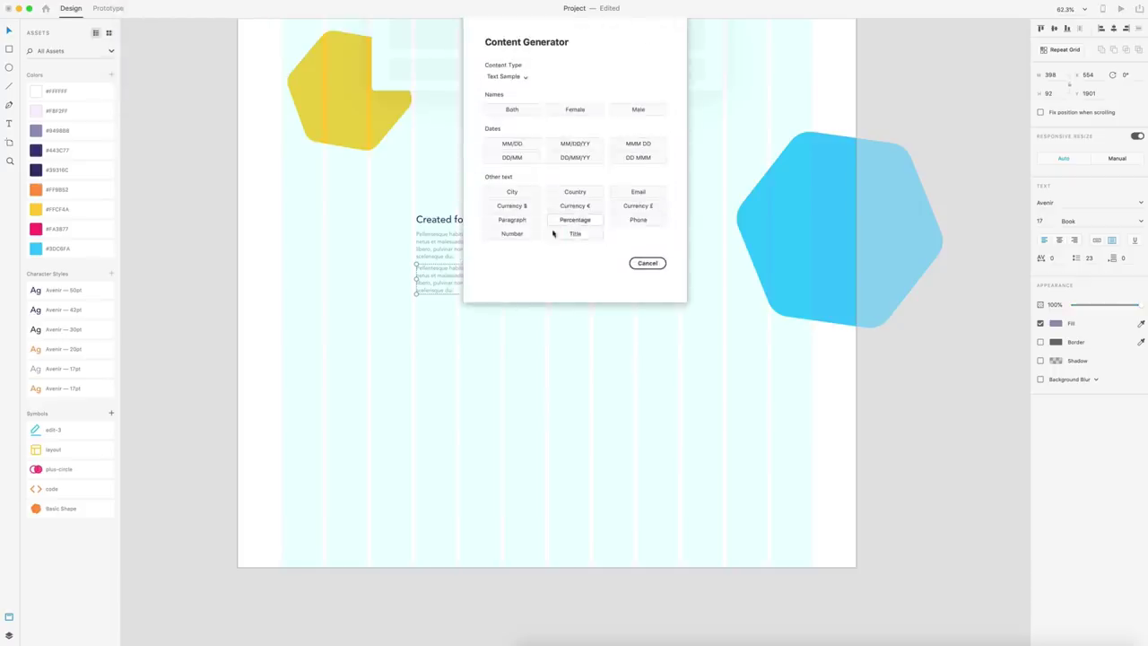
click(507, 220)
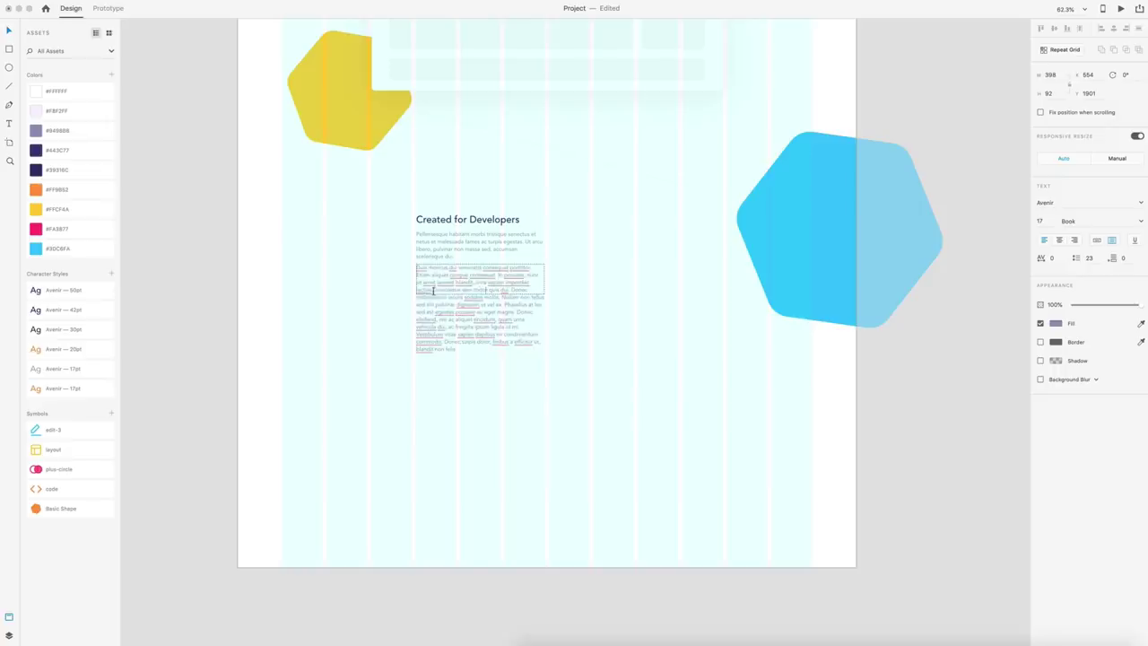
Trim the second paragraph's overflowing text so it ends with "lectus." inside its four-line box
drag(434, 291, 570, 398)
key(BackSpace)
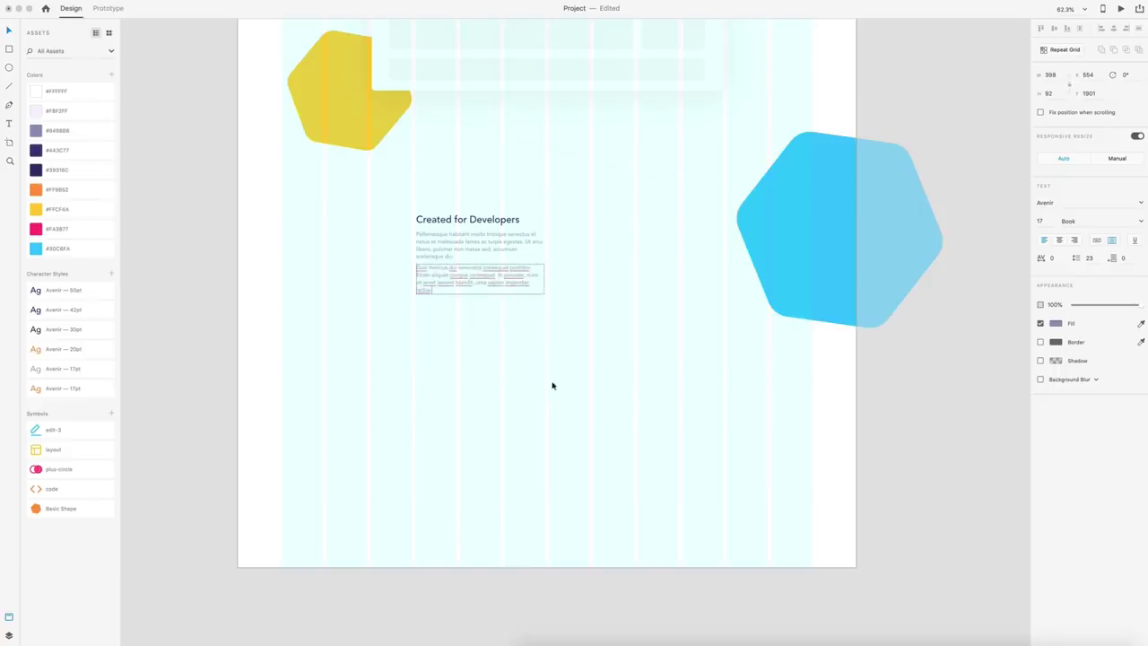
text(.)
click(570, 398)
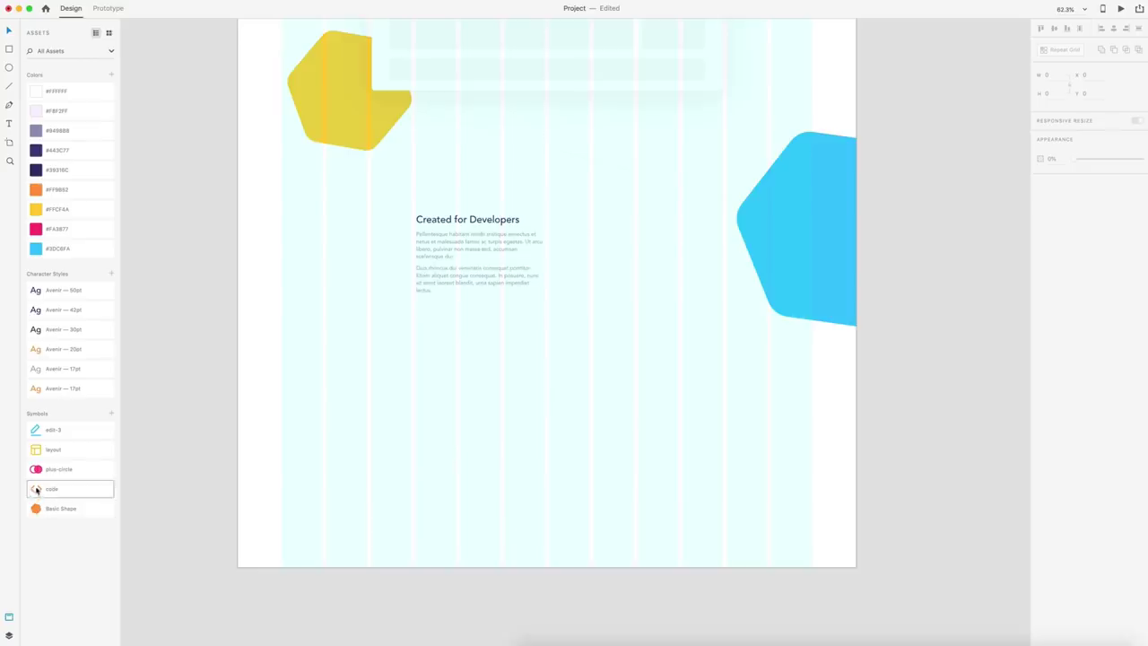
Place the code symbol just above the "Created for Developers" heading, left-aligned with it at X 554, Y 1717
drag(35, 489, 428, 177)
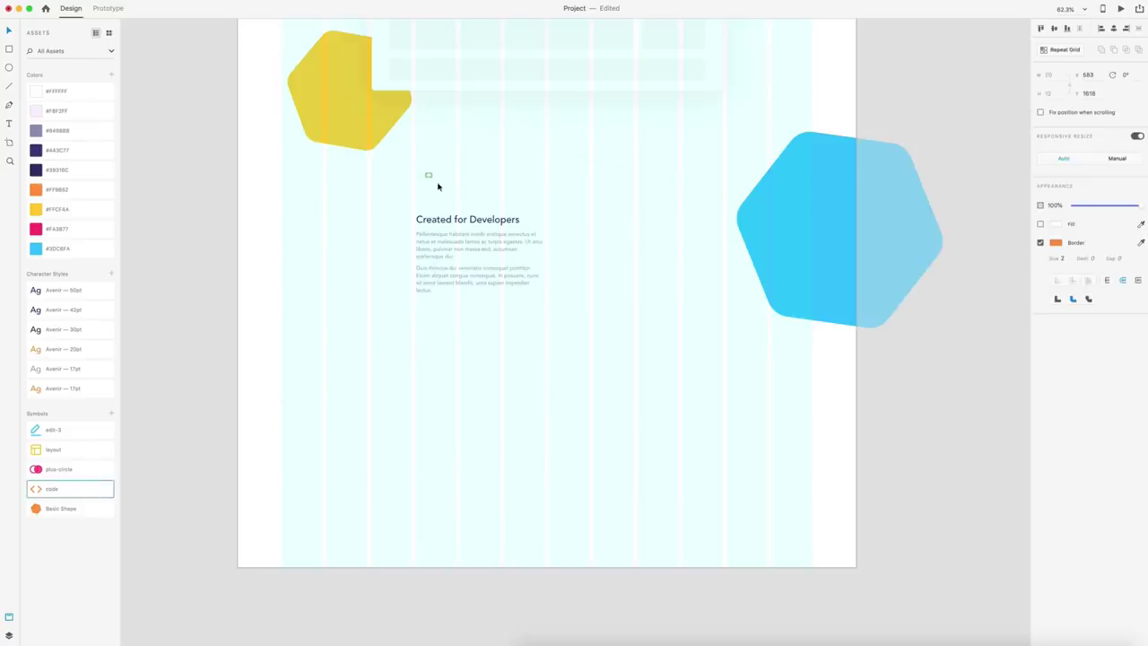
click(438, 187)
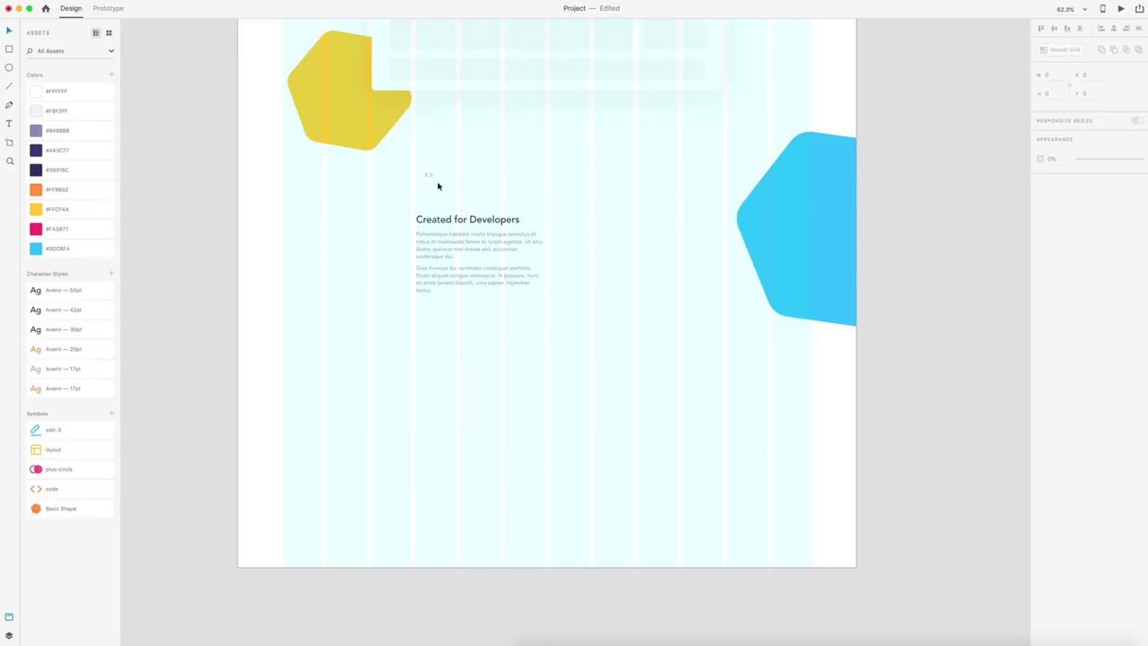
scroll(438, 186, up, 5)
click(417, 166)
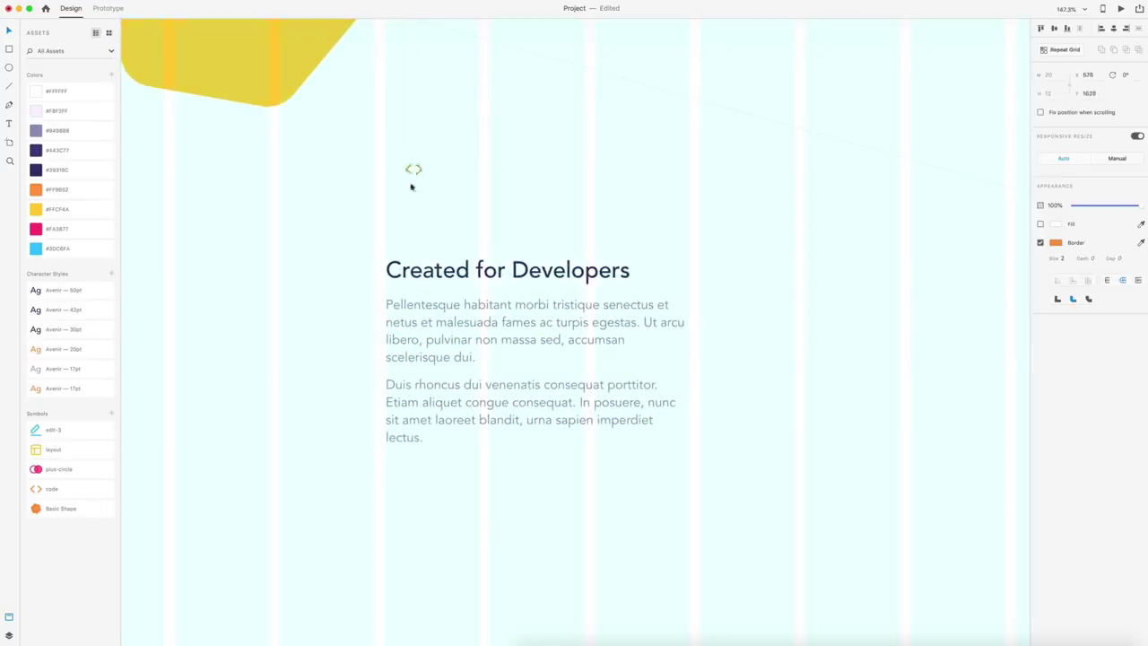
drag(418, 170, 399, 243)
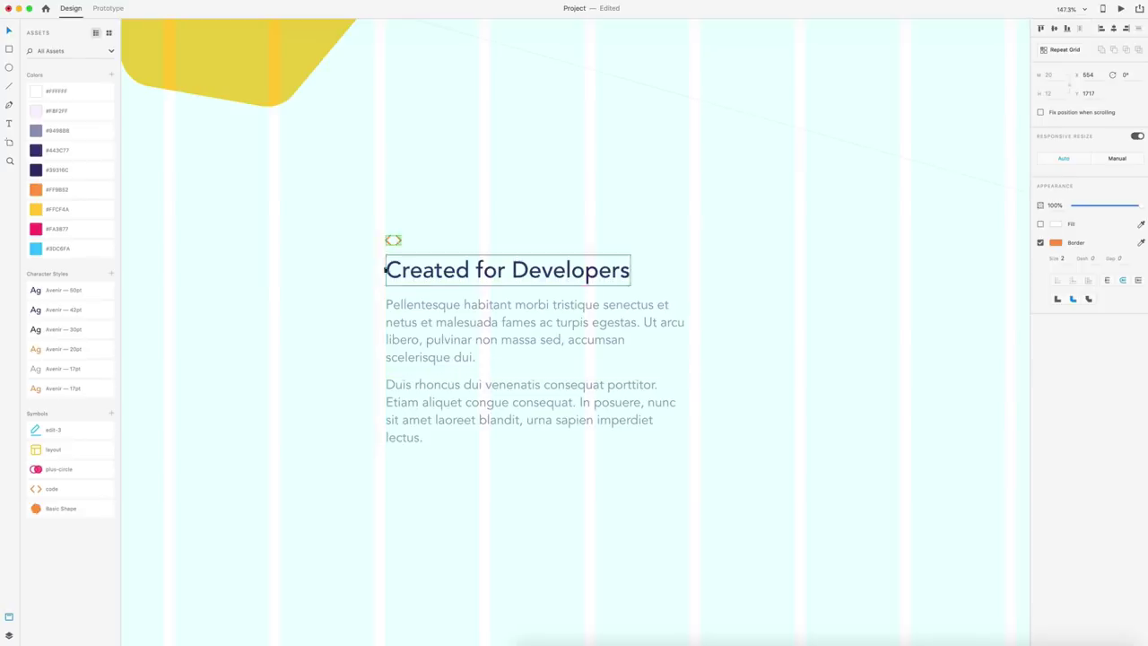
click(533, 494)
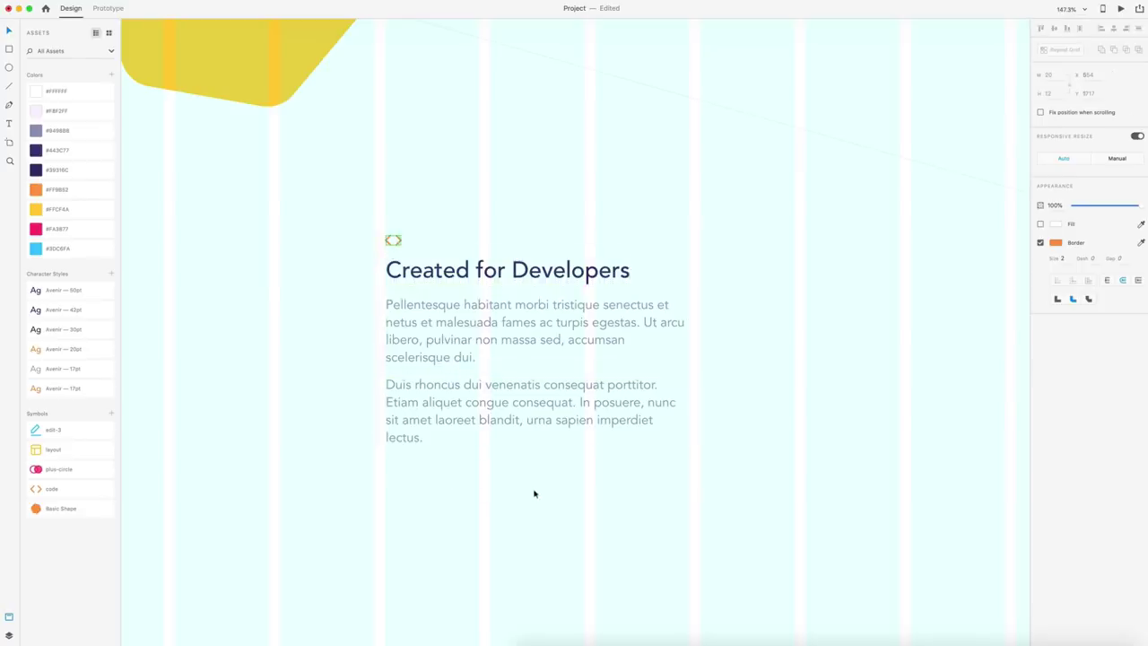
click(386, 241)
click(743, 222)
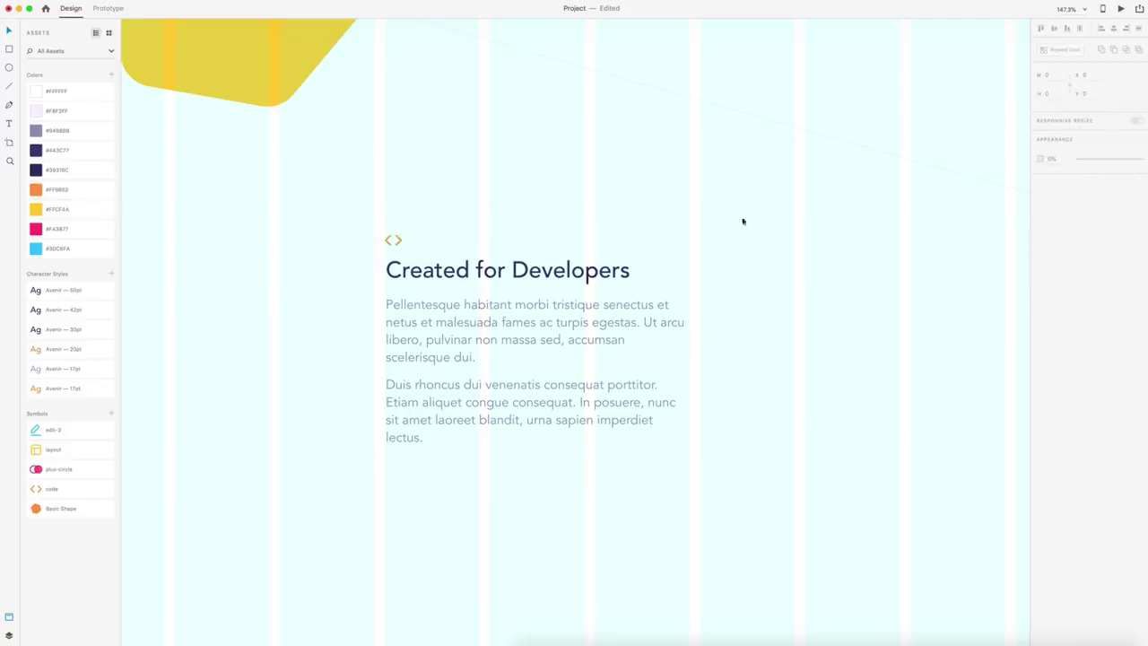
Duplicate the icon, heading and both paragraphs of "Created for Developers" as a second column at X 1106, Y 1717
scroll(825, 247, down, 5)
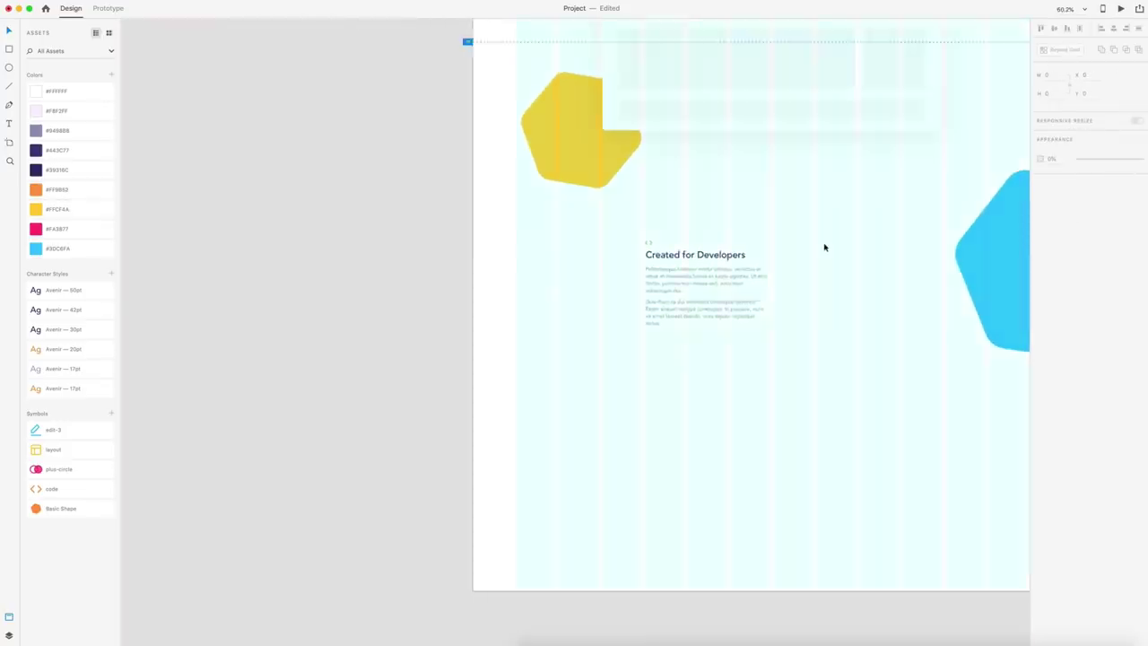
scroll(825, 248, right, 3)
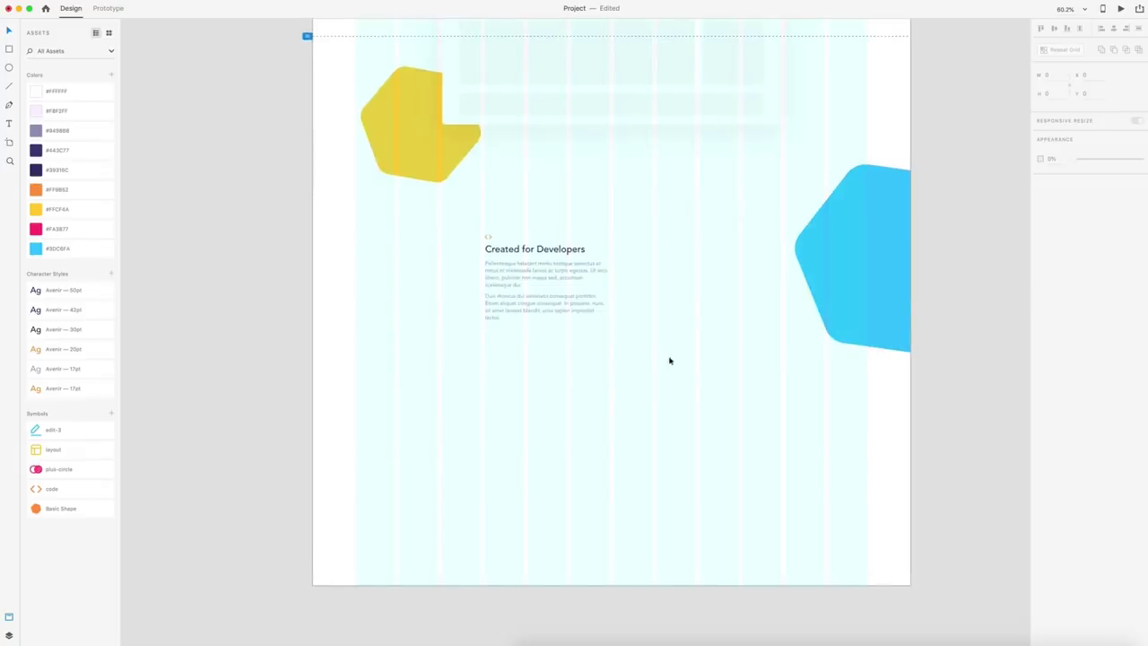
drag(610, 383, 482, 235)
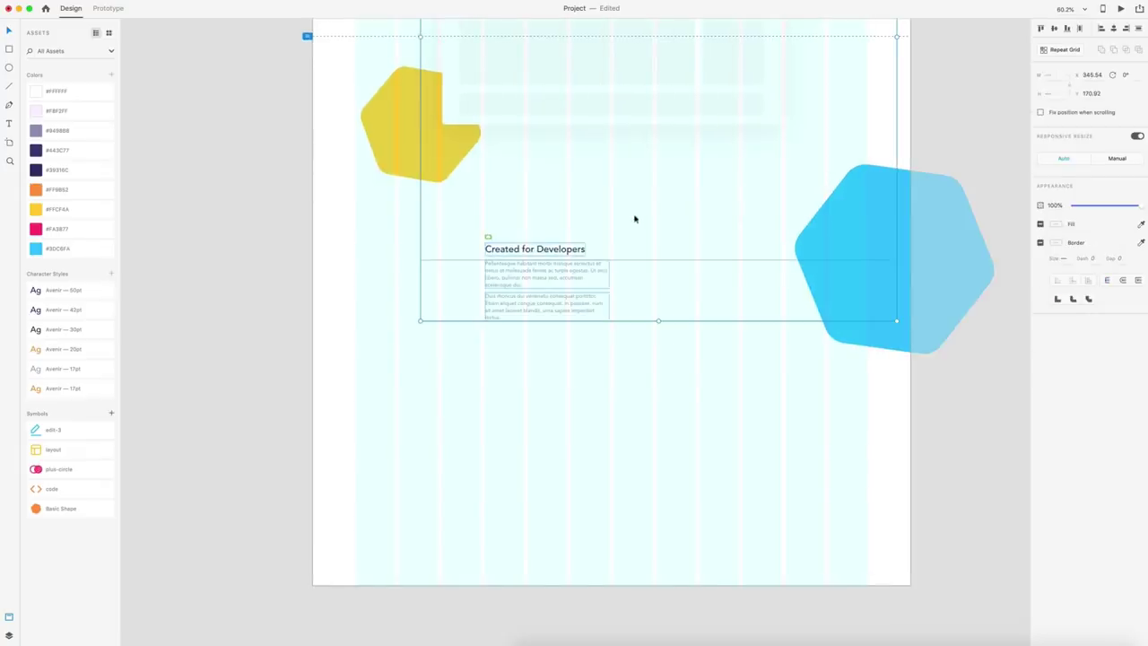
drag(635, 218, 678, 168)
drag(516, 271, 687, 279)
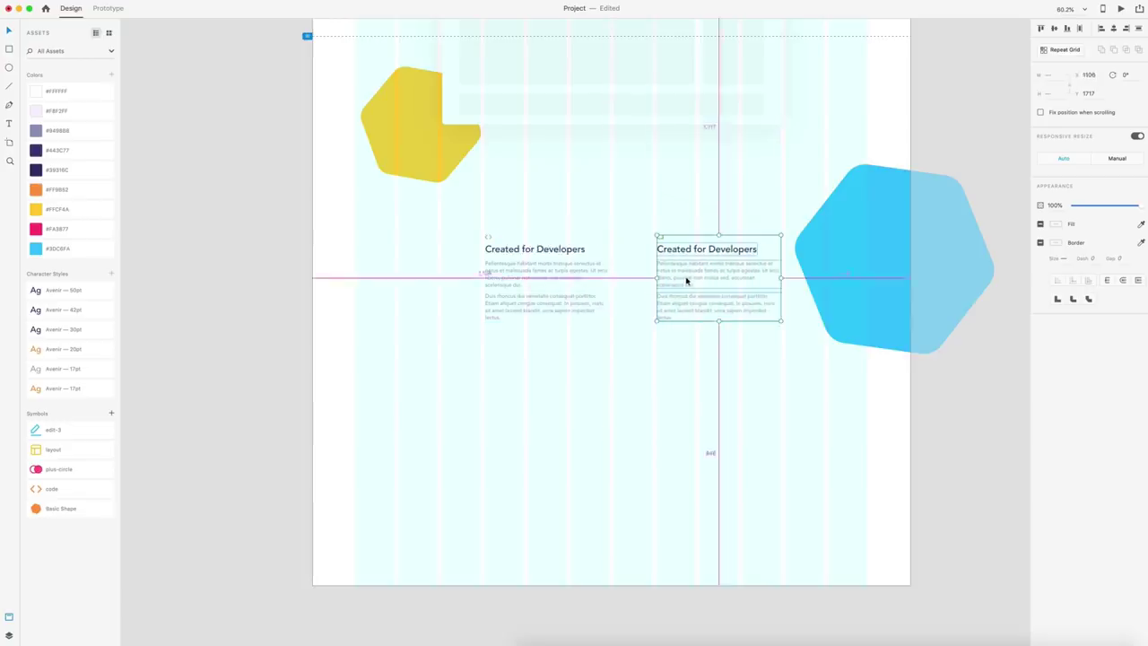
Shift both text columns together to the left so the first column starts at X 485, centred on the artboard
drag(749, 382, 466, 229)
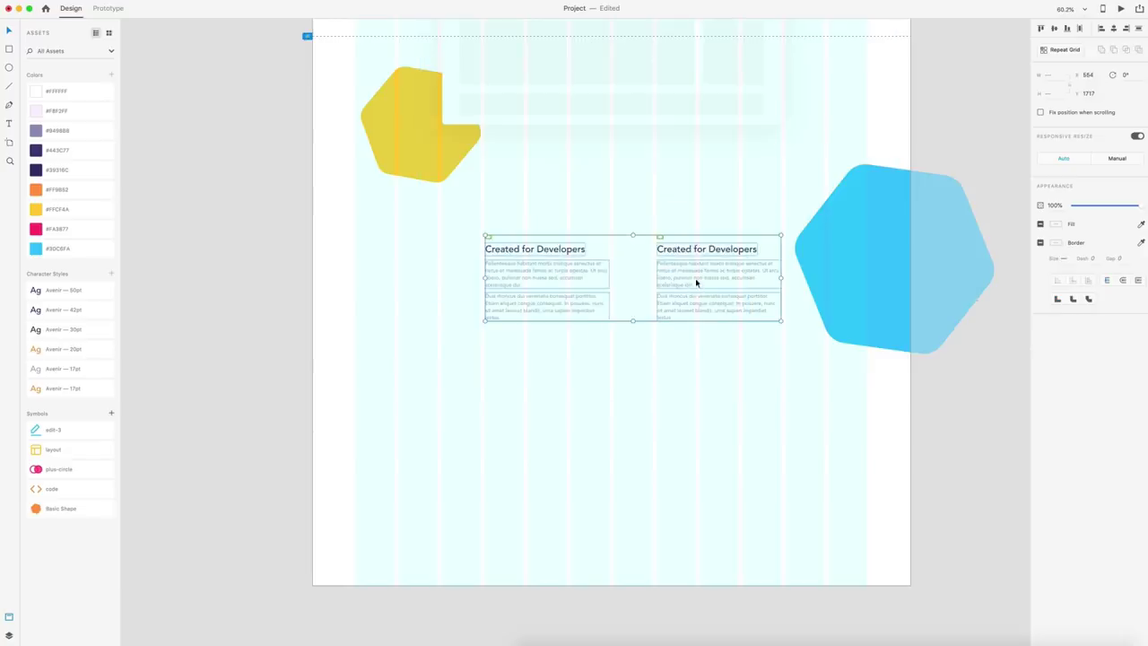
drag(696, 279, 675, 282)
click(696, 397)
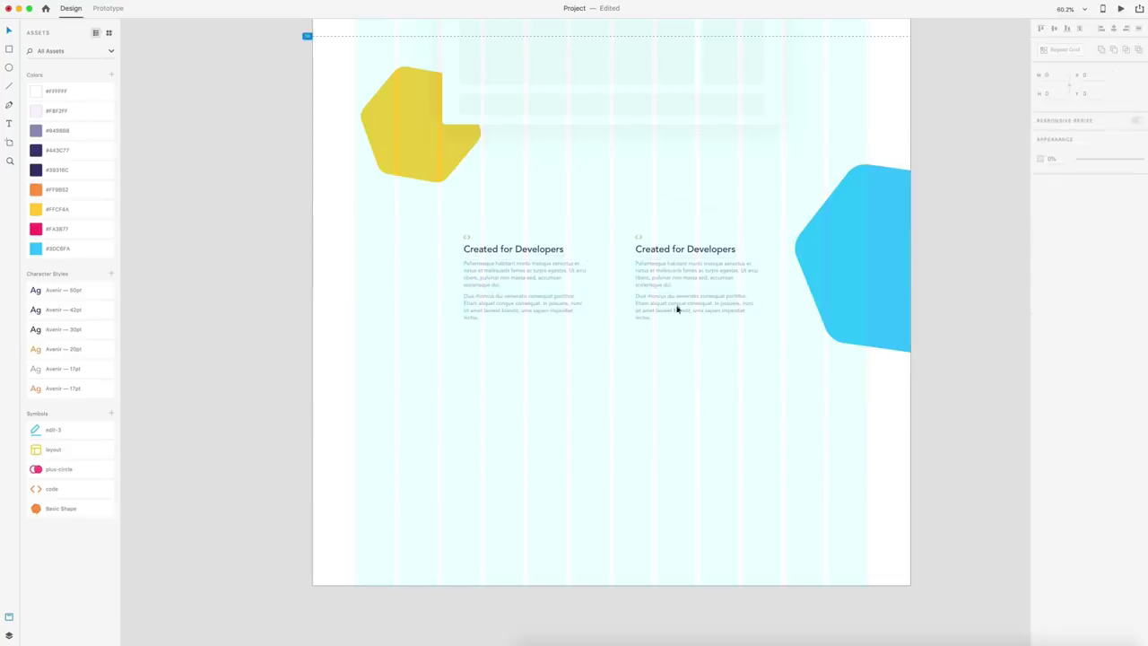
Change the second column's heading to "Multi-Browser Support"
double_click(671, 249)
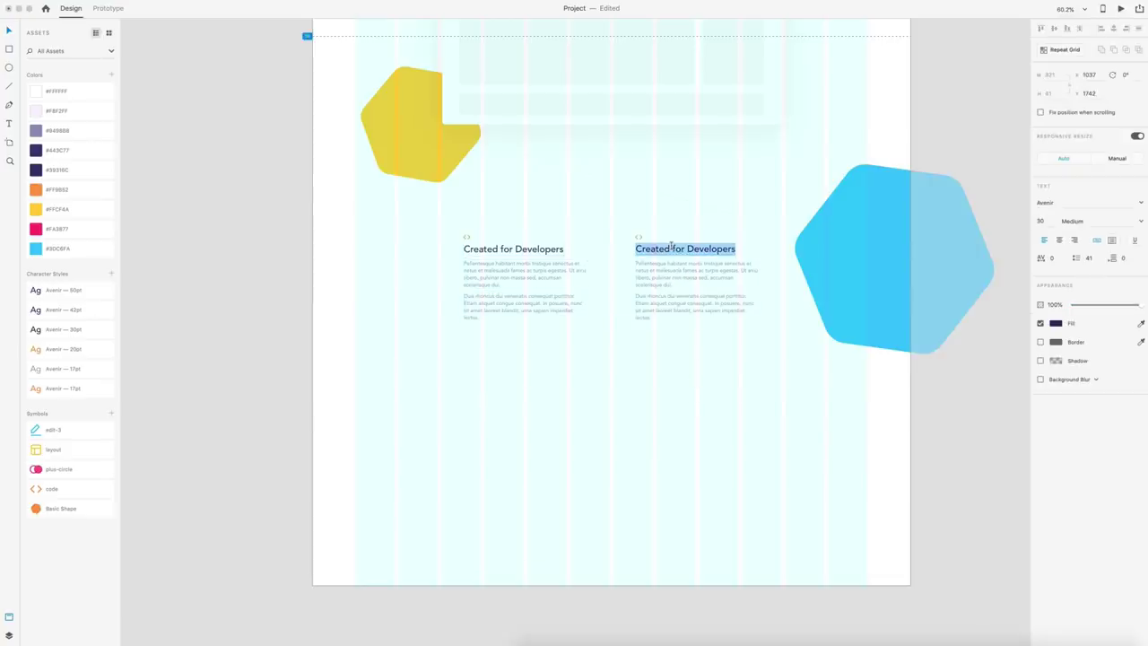
text(Multi)
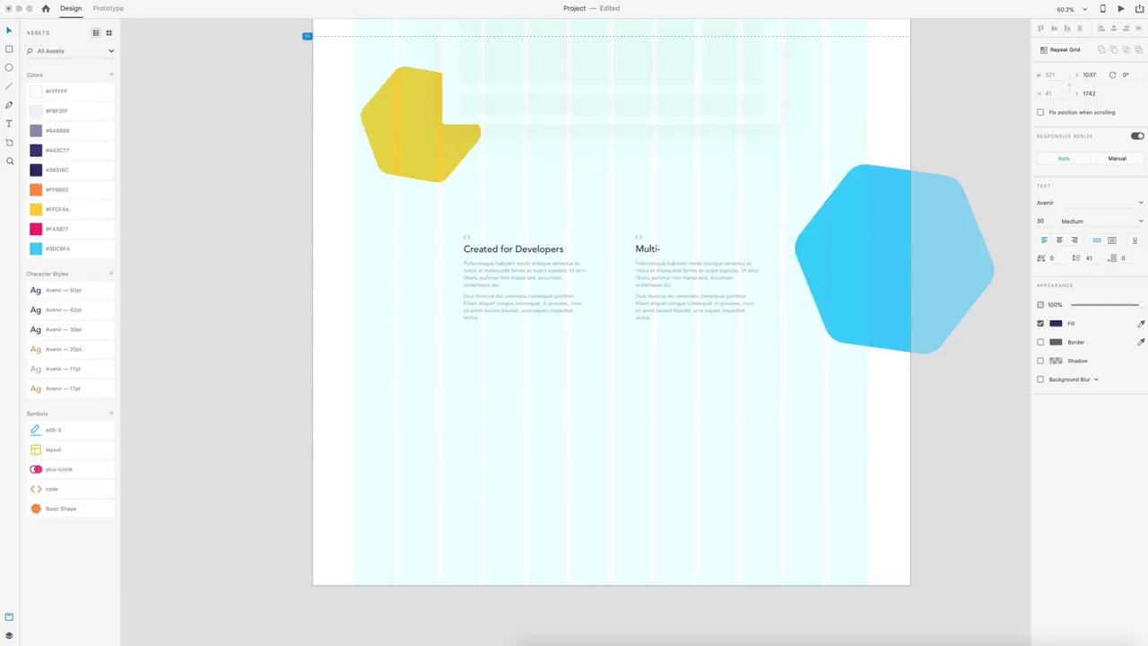
text(-Browser Support)
key(Escape)
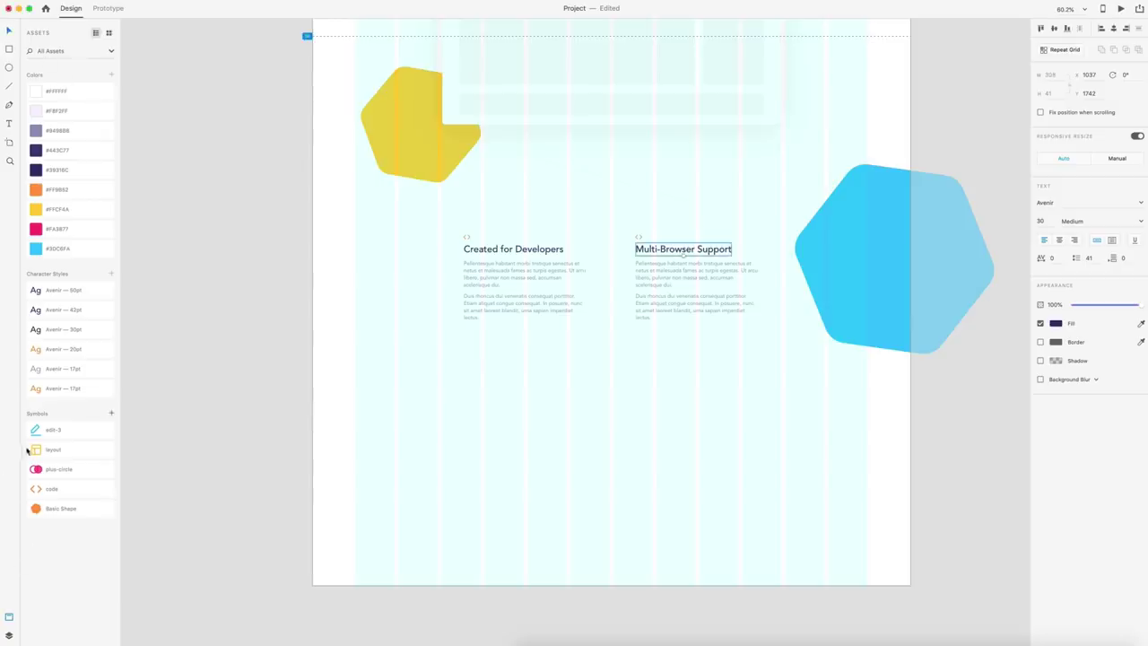
Replace the code icon above "Multi-Browser Support" with the plus-circle symbol, left-aligned with the heading
drag(40, 469, 618, 237)
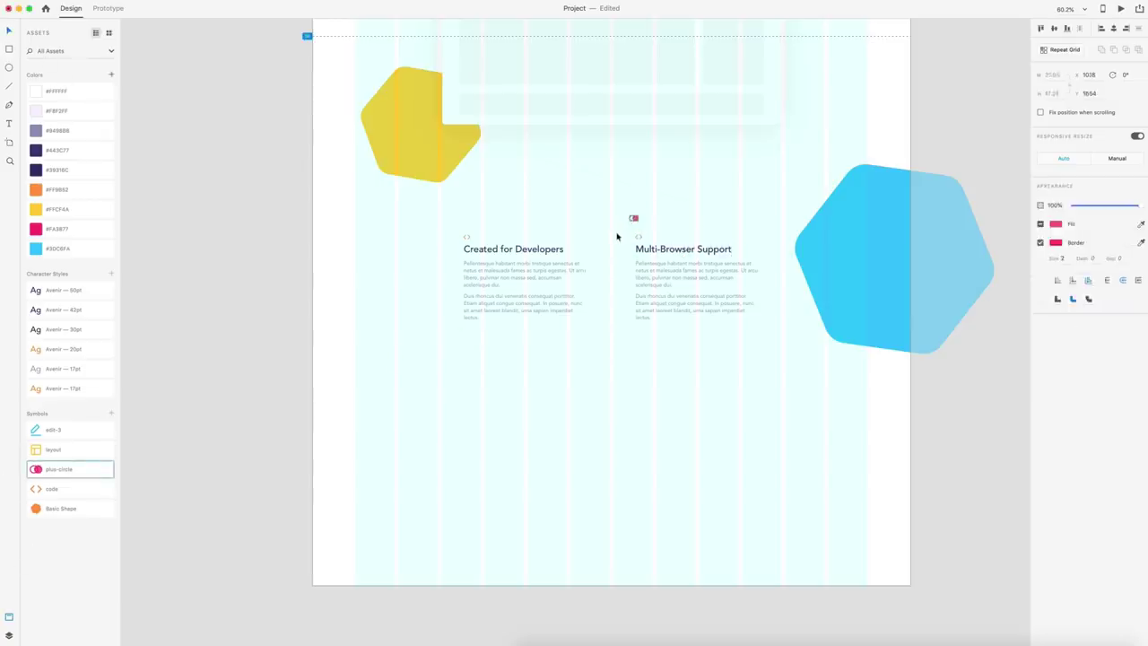
scroll(617, 237, up, 5)
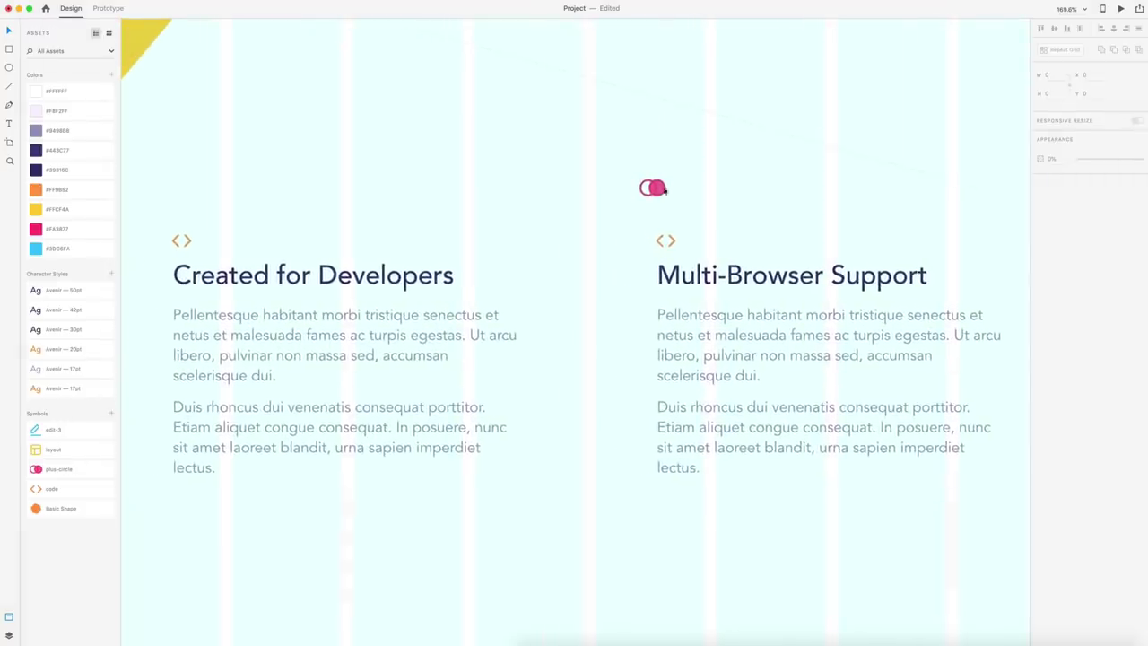
drag(665, 190, 716, 227)
key(Escape)
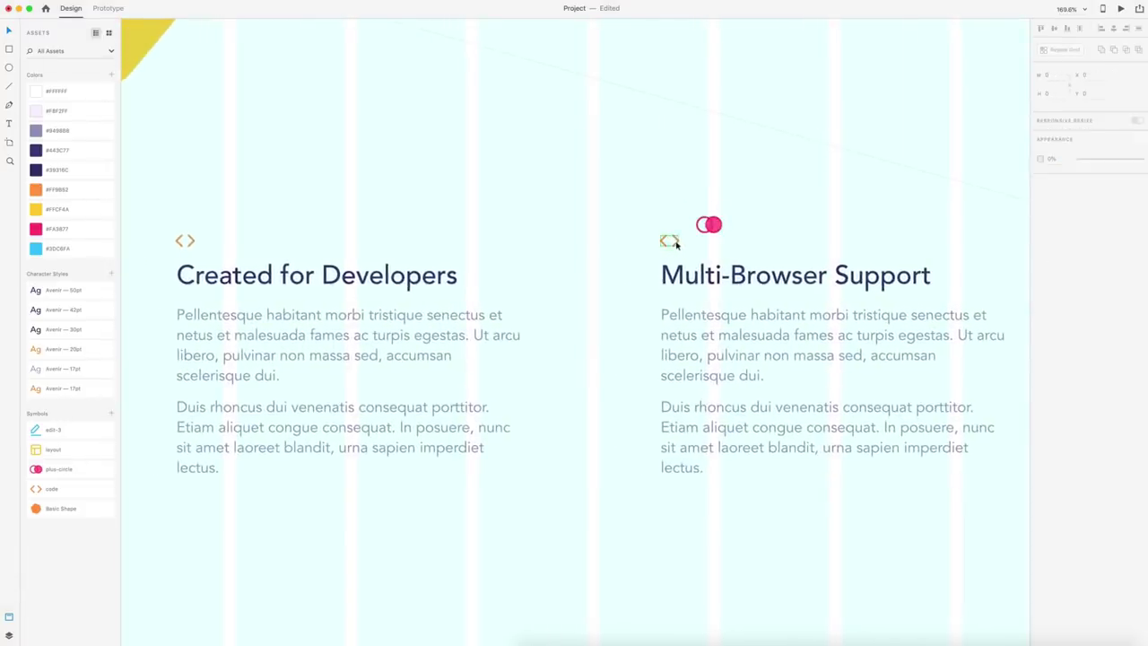
click(673, 242)
key(Delete)
drag(715, 227, 675, 241)
click(592, 321)
Duplicate both text columns as a second row directly below, with the copied headings at Y 2123
key(super+0)
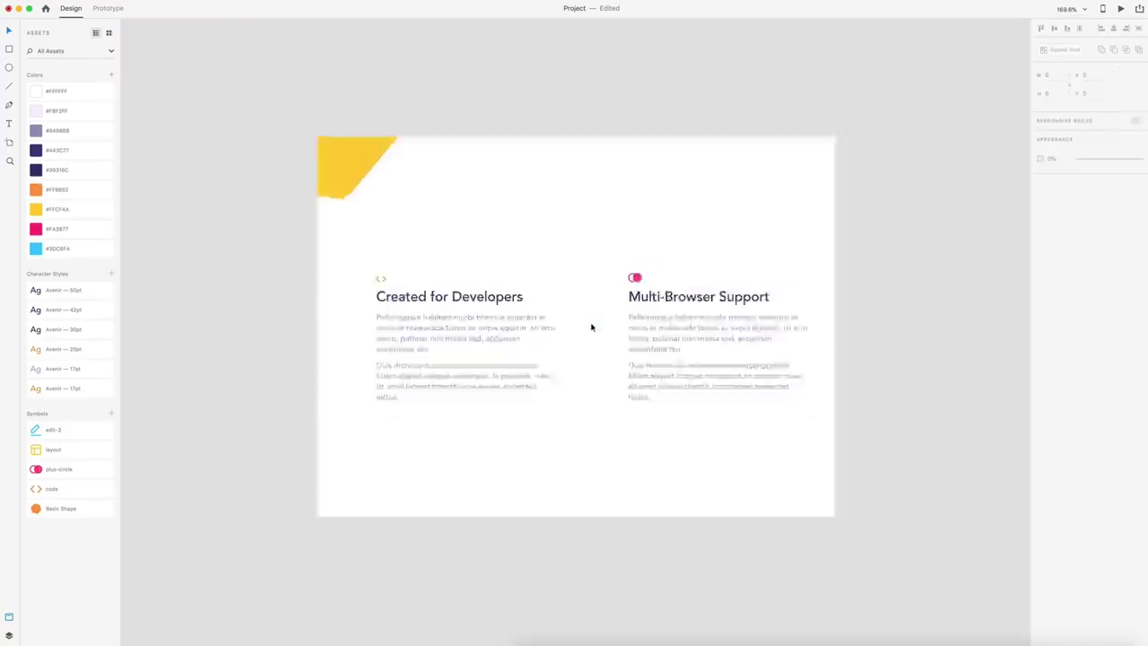
drag(670, 404, 425, 240)
drag(557, 199, 603, 177)
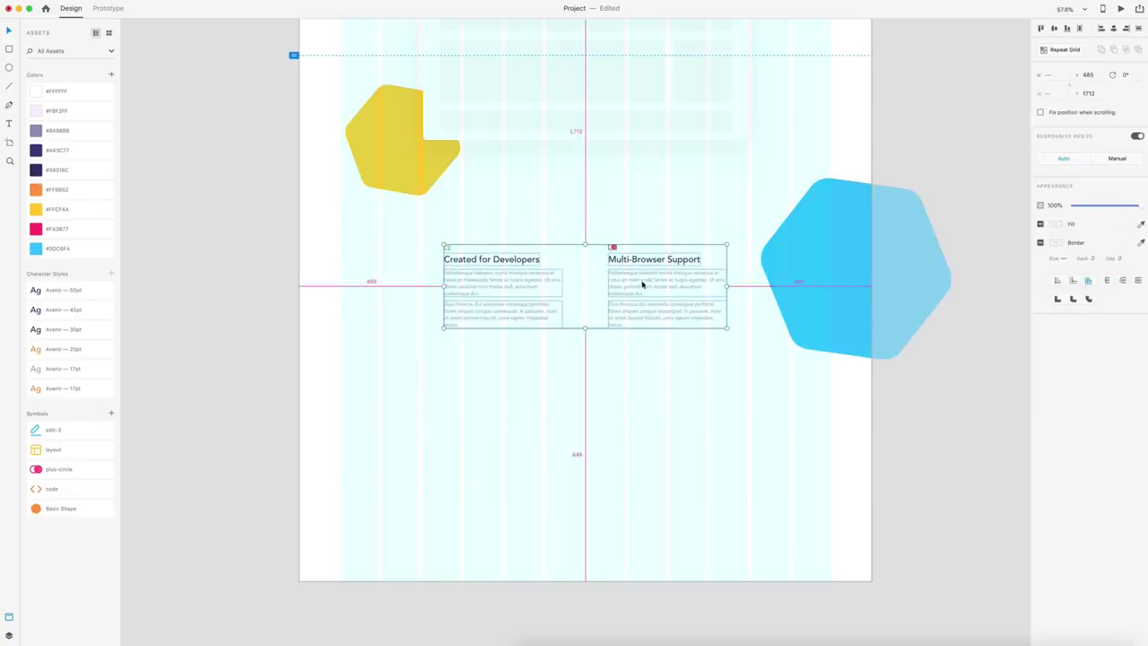
drag(642, 284, 650, 397)
key(Up)
key(Up)
key(Up)
click(619, 493)
Change the lower "Created for Developers" heading to "A Modern Browser"
scroll(694, 472, down, 1)
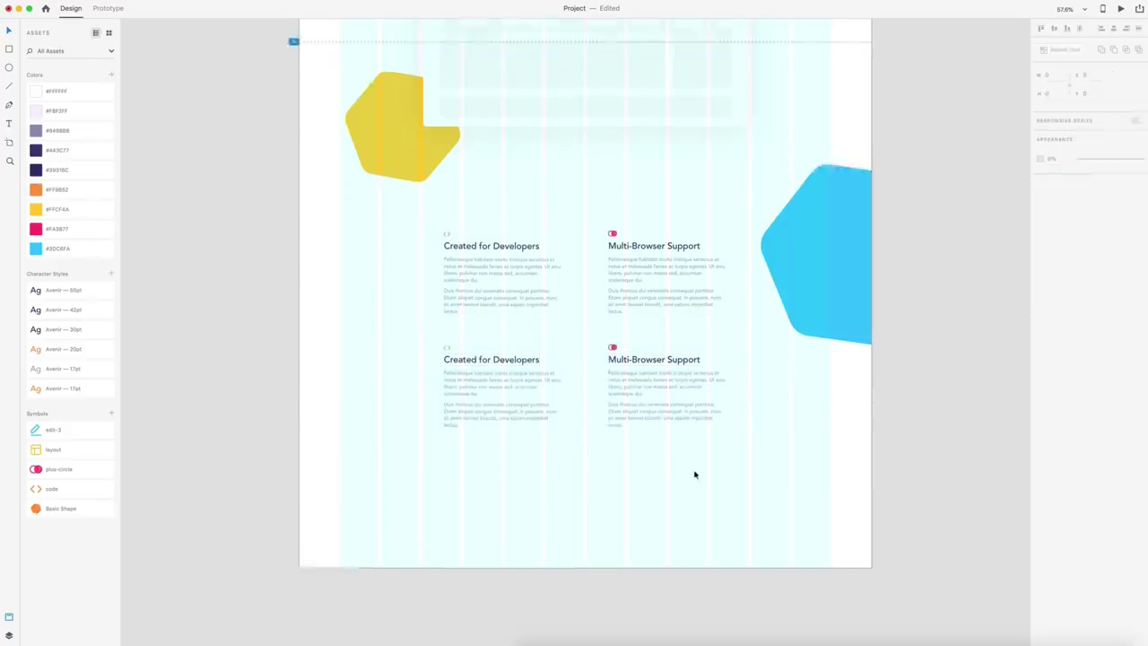
double_click(447, 350)
double_click(471, 351)
text(A)
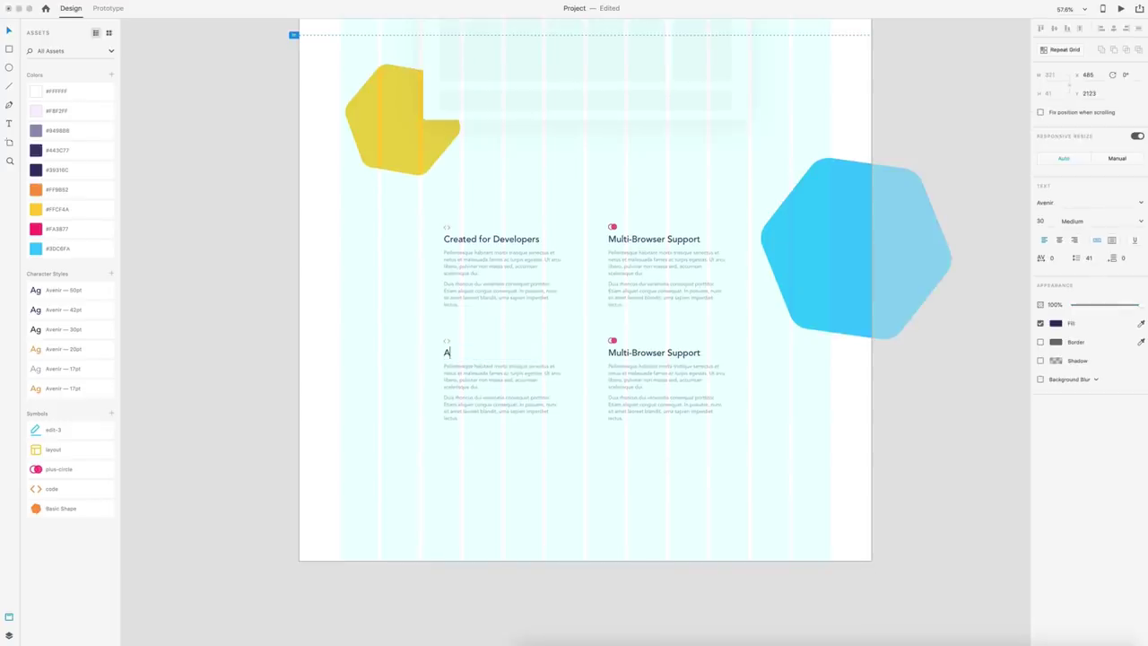
text( Modern Browser)
key(Escape)
Change the lower "Multi-Browser Support" heading to "Built-in Editing"
click(661, 352)
double_click(661, 352)
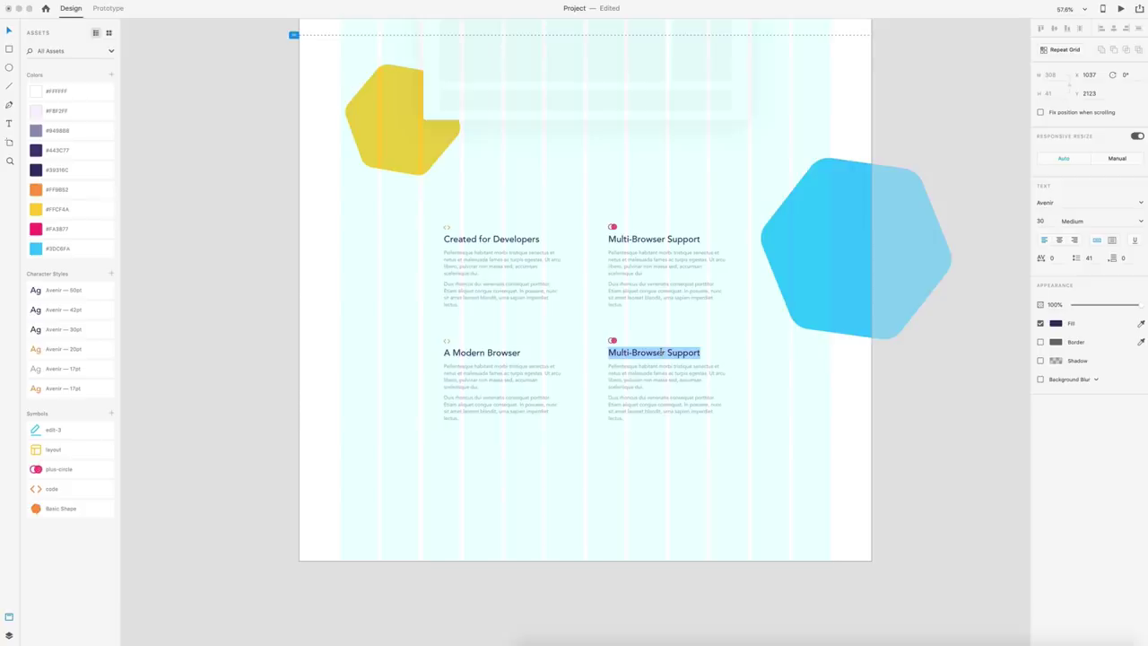
text(Built-in Editing)
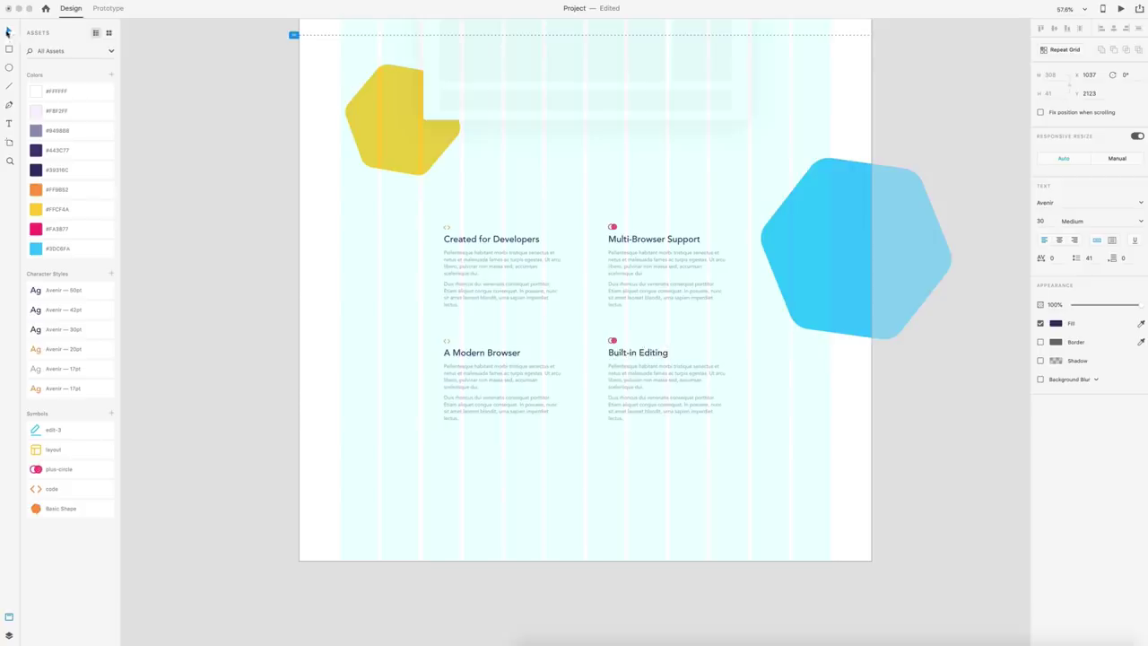
click(8, 32)
click(394, 299)
scroll(641, 371, up, 3)
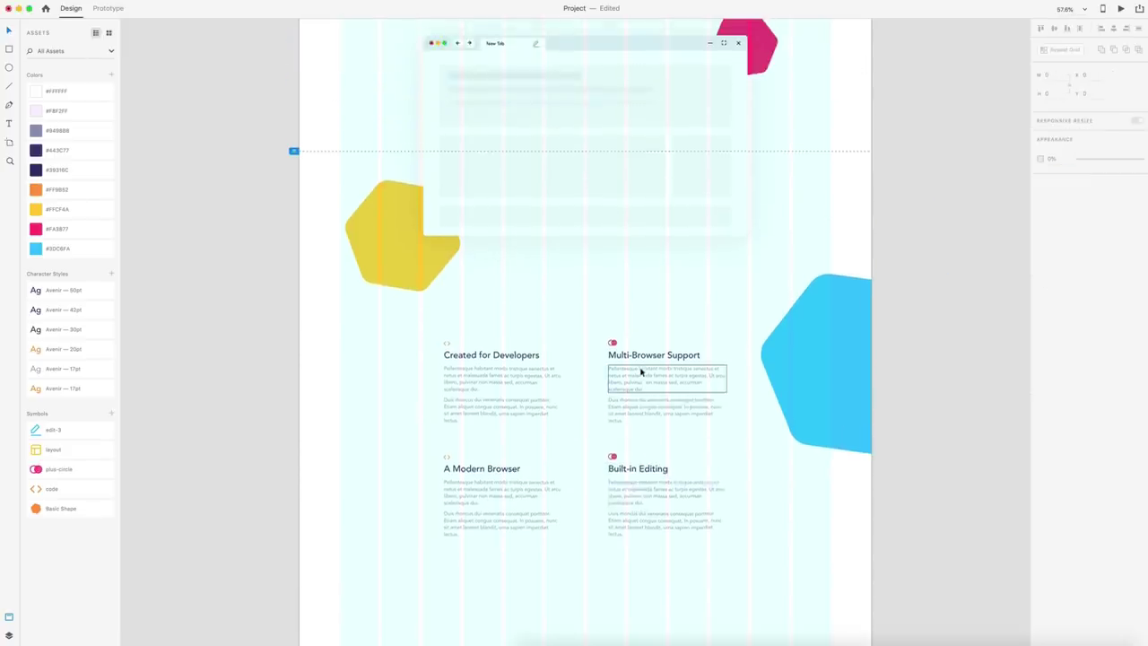
scroll(641, 371, up, 6)
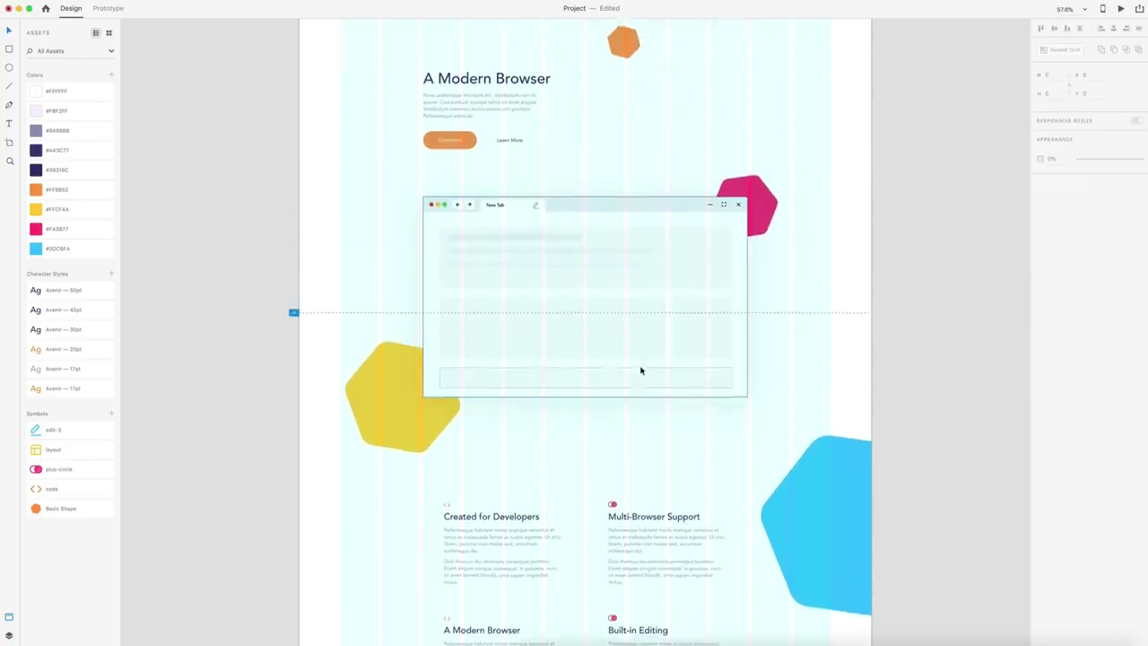
scroll(702, 367, up, 3)
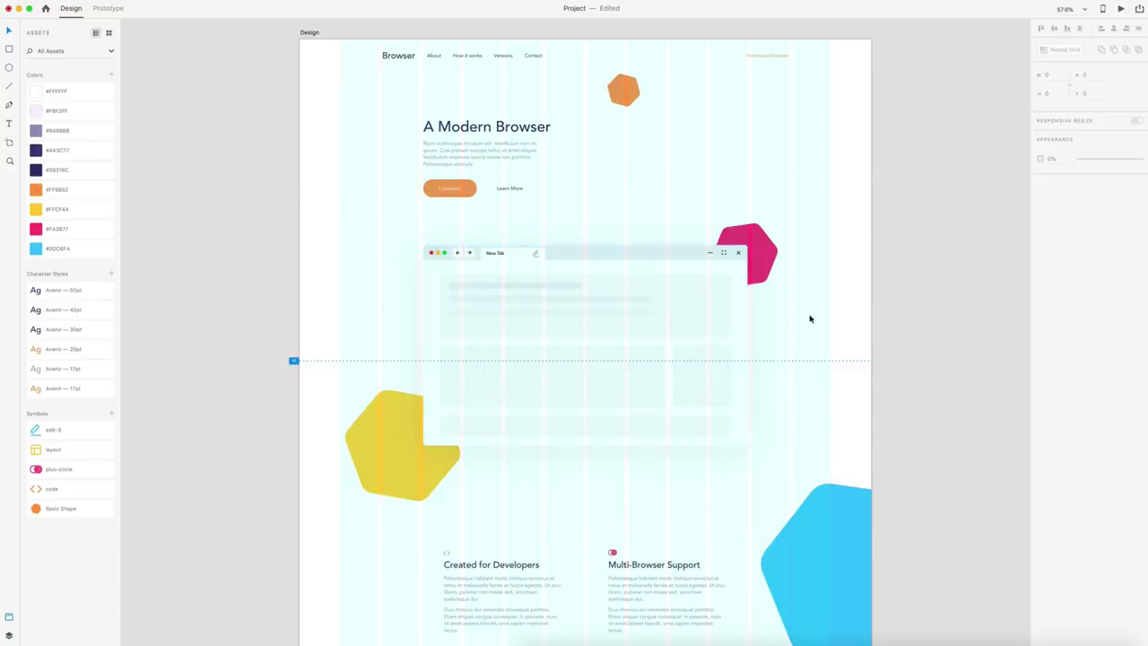
scroll(811, 319, down, 10)
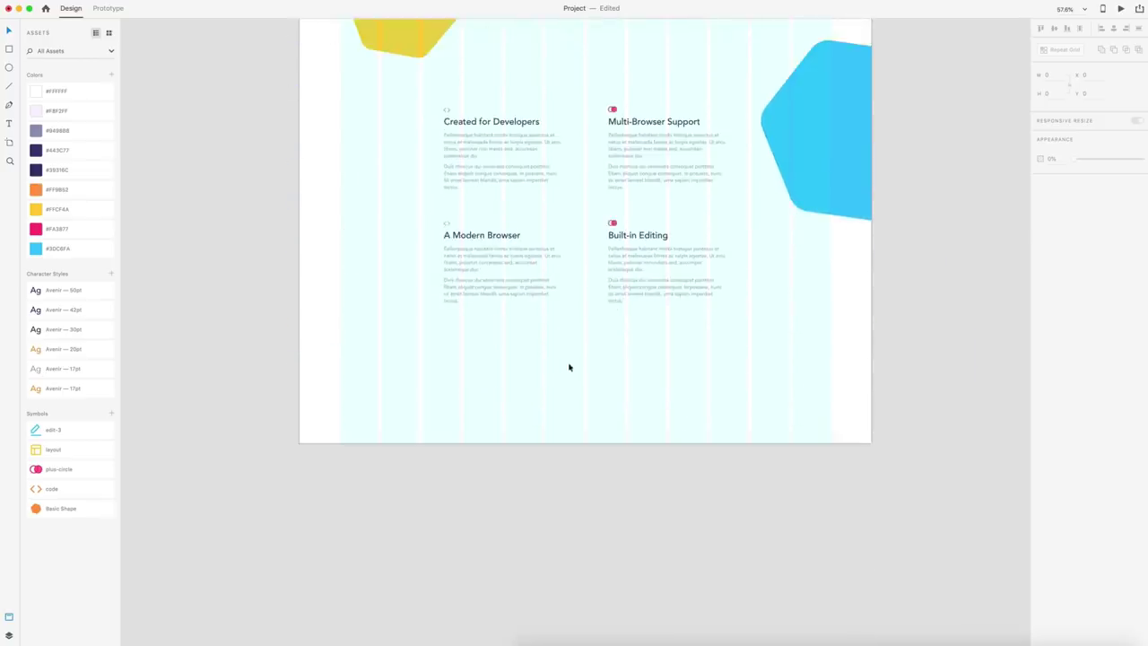
Delete the copied icons above the "A Modern Browser" and "Built-in Editing" headings
scroll(588, 339, up, 5)
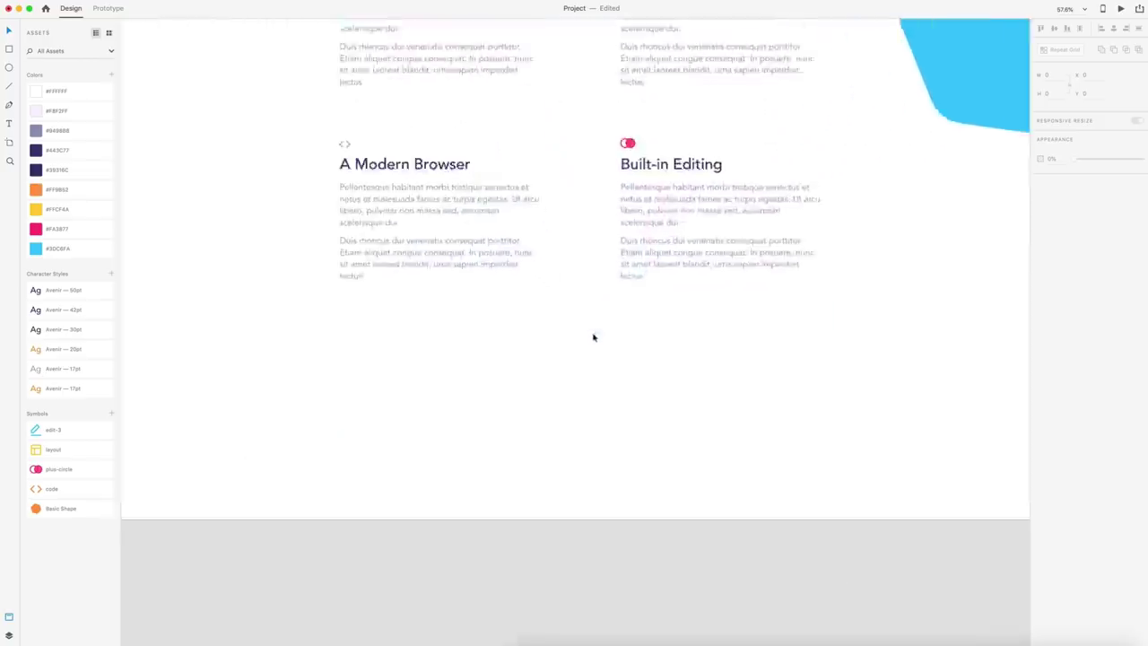
click(339, 140)
key(Delete)
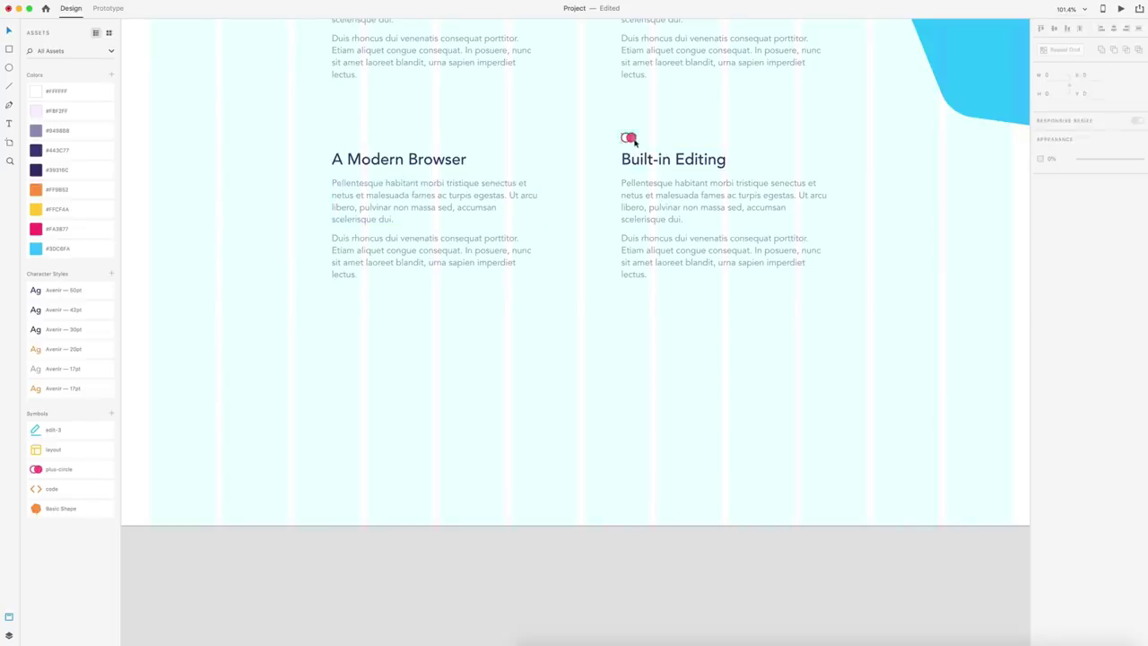
click(629, 138)
key(Delete)
Place the layout symbol above "A Modern Browser" and the edit-3 symbol above "Built-in Editing", each left-aligned with its heading
drag(33, 450, 335, 144)
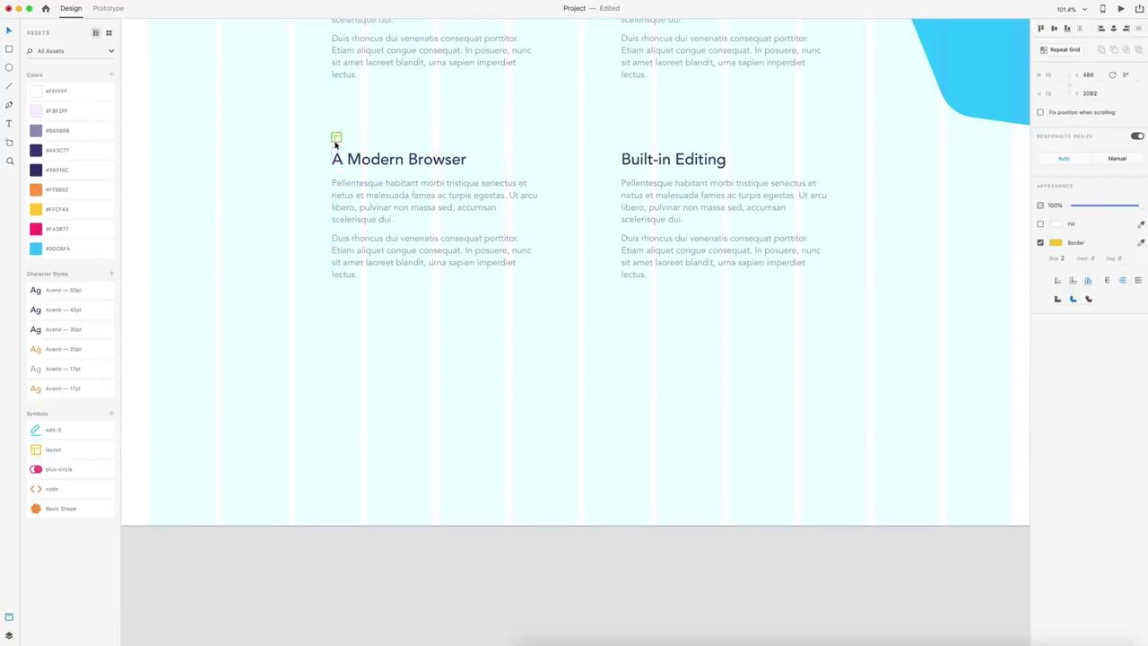
drag(40, 430, 625, 137)
click(751, 385)
scroll(769, 365, down, 5)
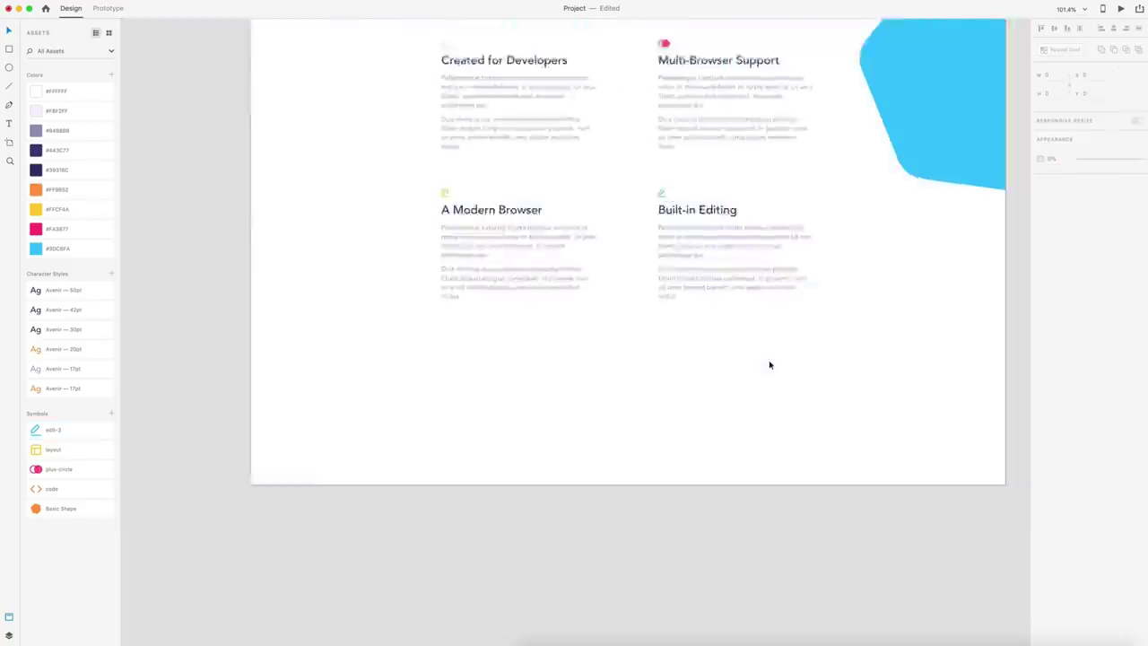
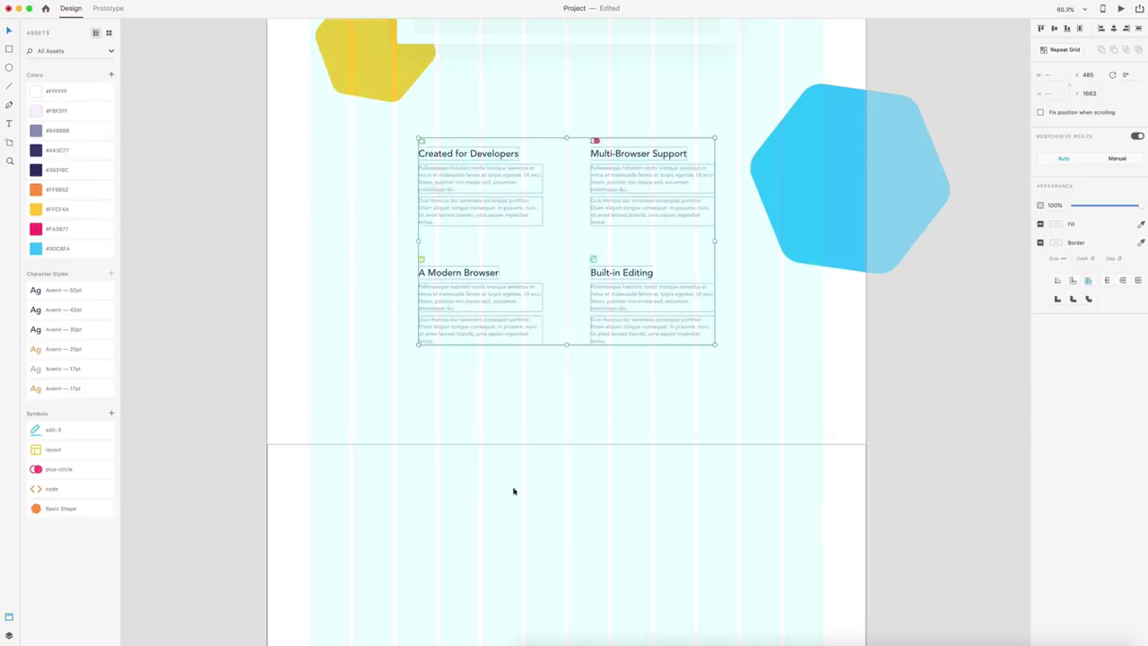
Move the large white rectangle below the features section up to Y 2627
click(521, 502)
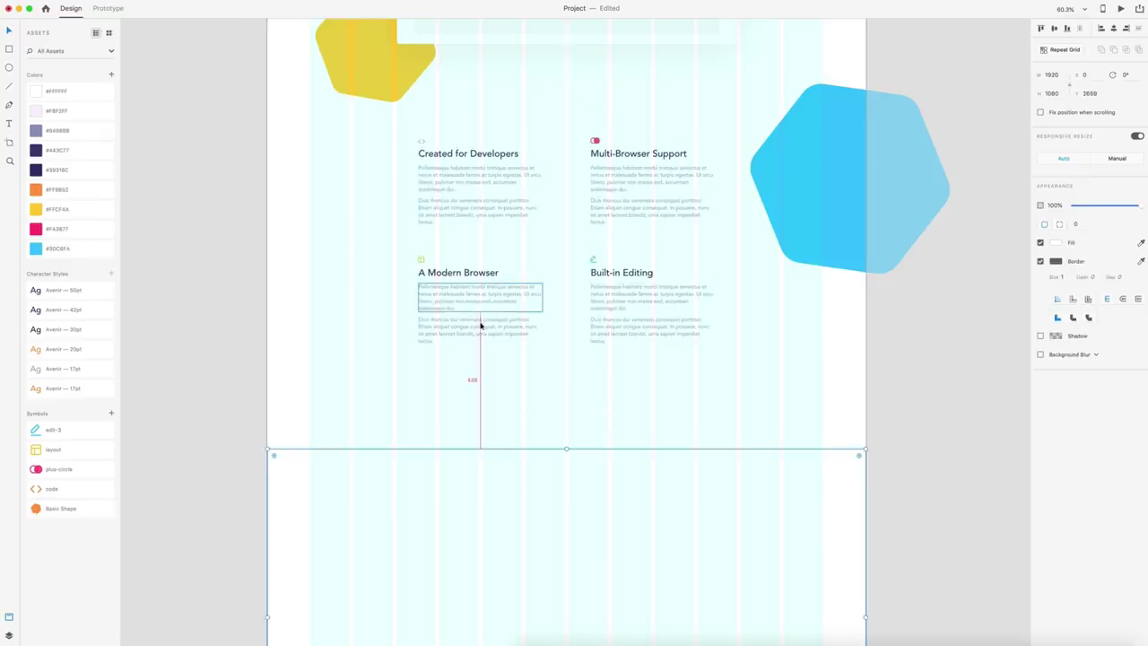
drag(565, 535, 564, 526)
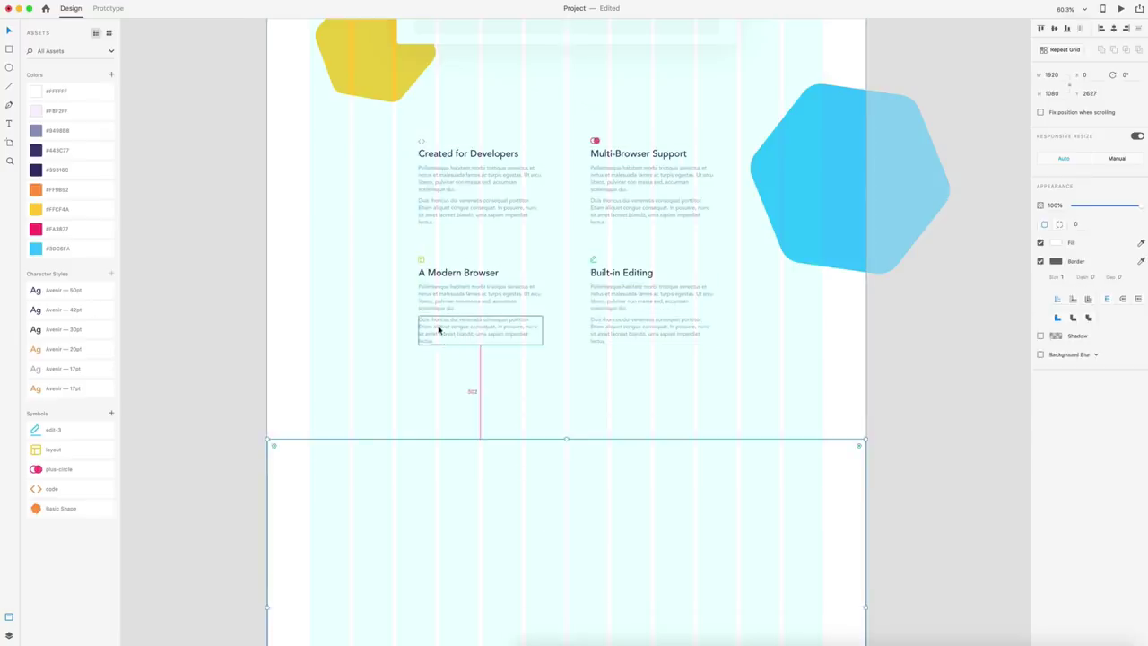
click(933, 400)
Remove the rectangle's border and fill it with the blue #3DC6FA swatch
scroll(934, 401, down, 5)
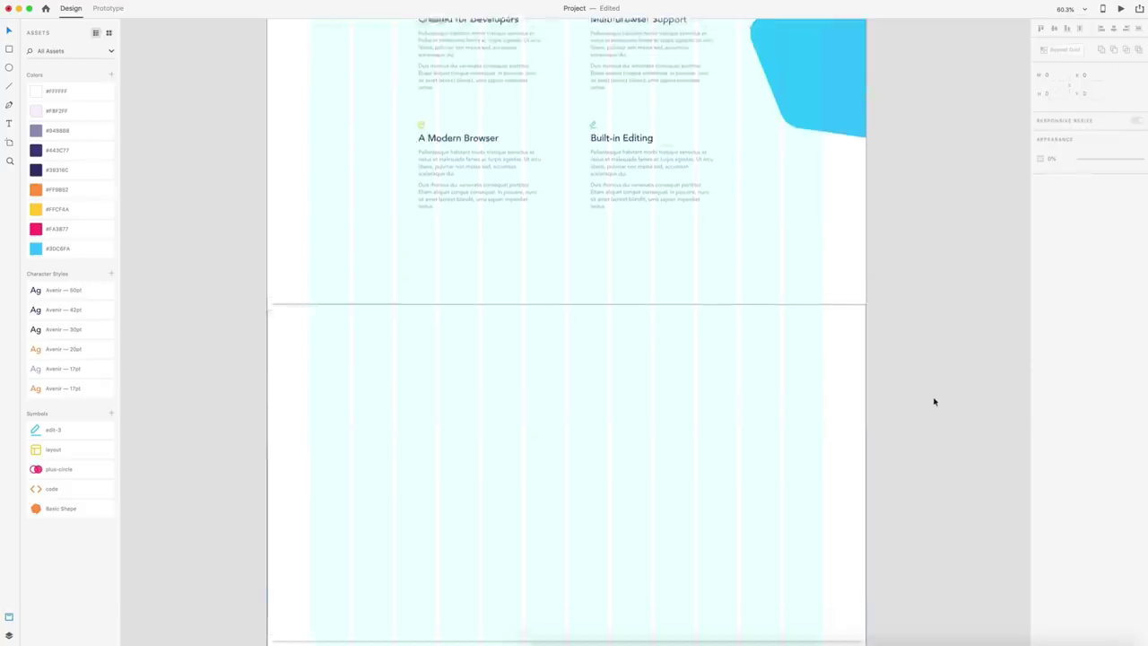
click(753, 352)
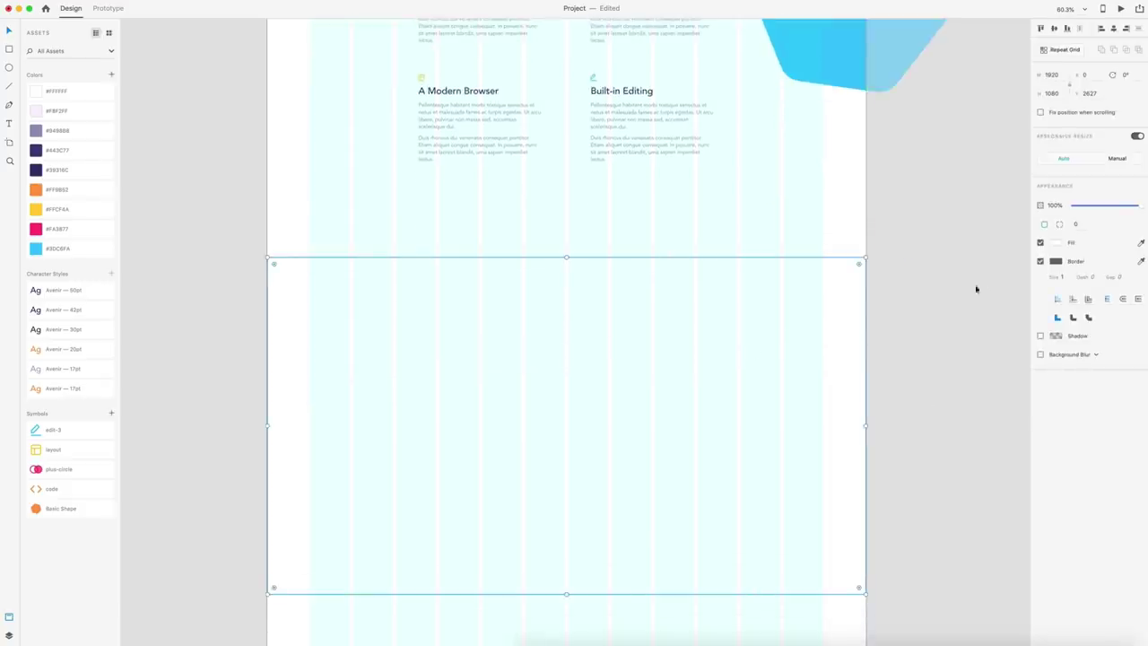
click(1040, 262)
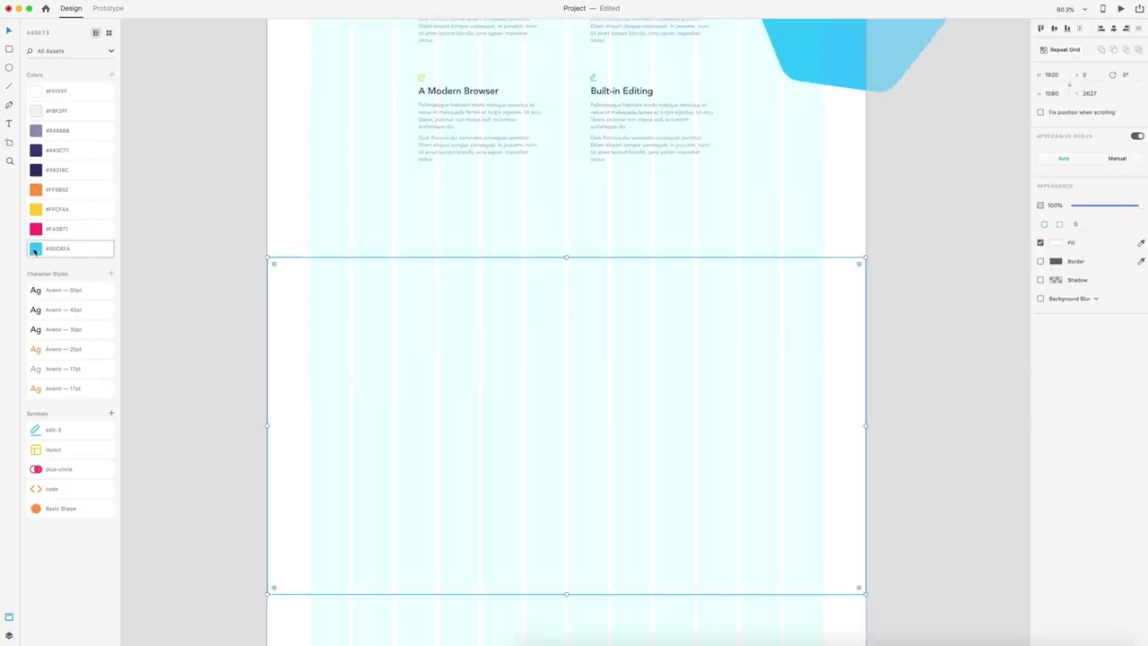
click(35, 250)
key(Escape)
Add a white "Go Dark" heading in the Avenir 50pt style, centred horizontally near the blue rectangle's upper edge at Y 2703
scroll(679, 302, down, 3)
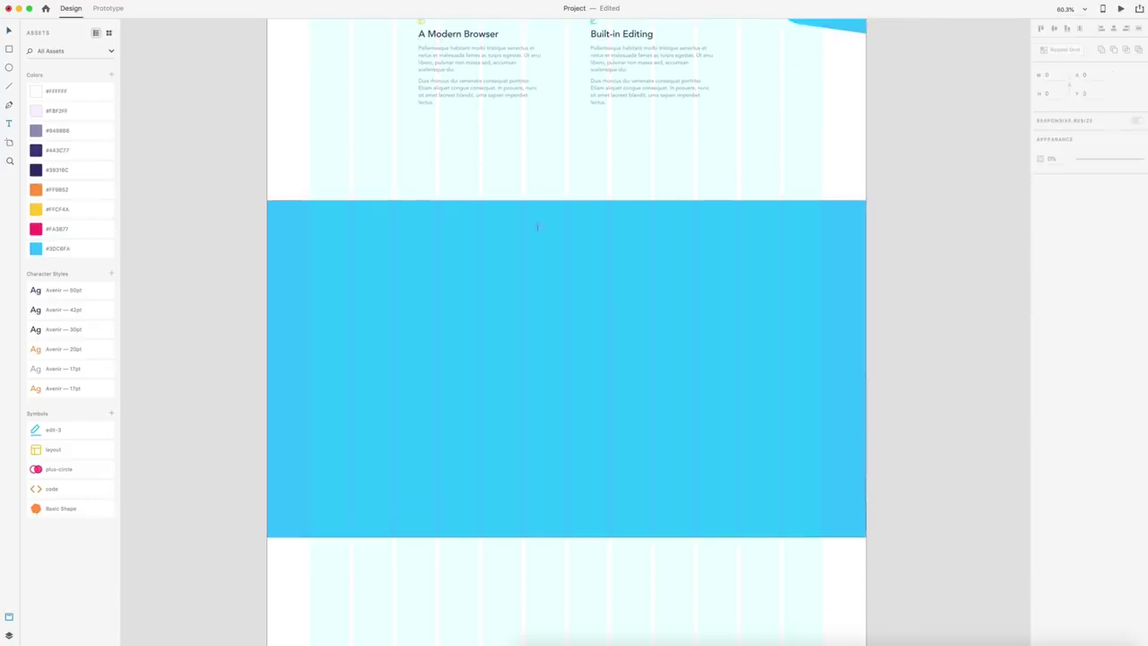
key(t)
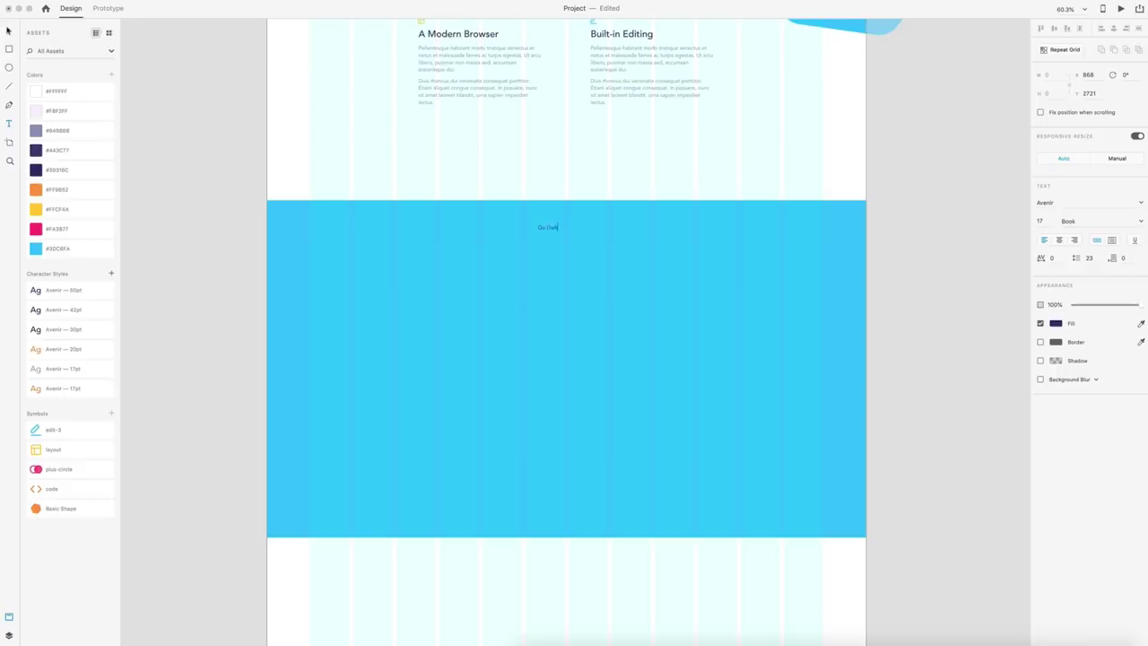
key(Escape)
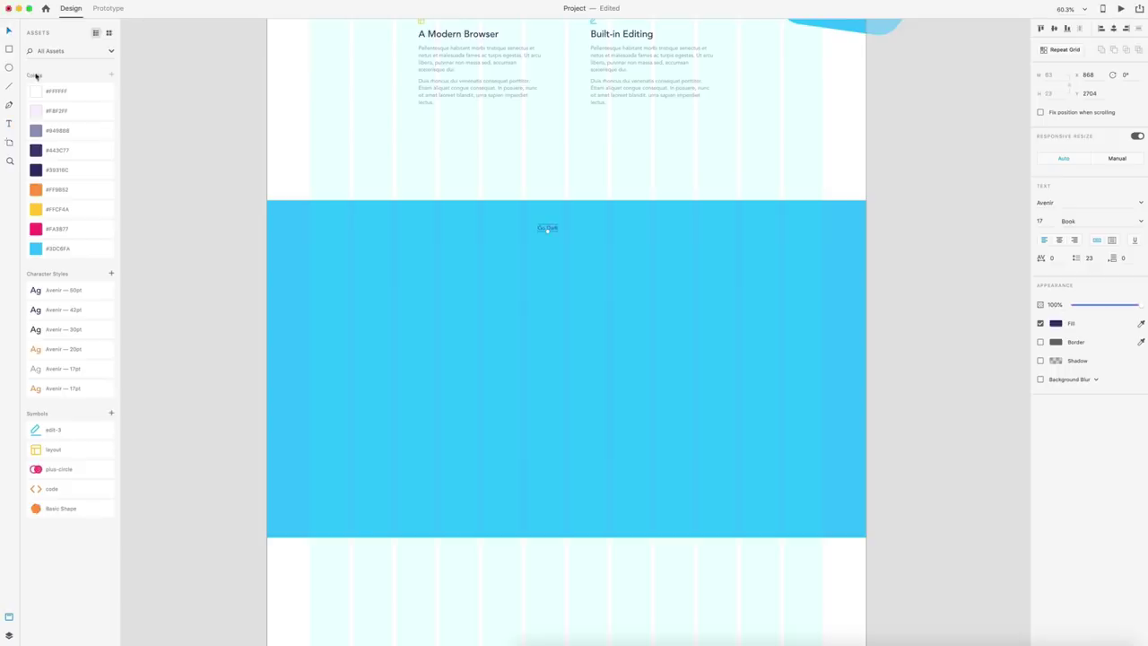
click(40, 292)
click(41, 92)
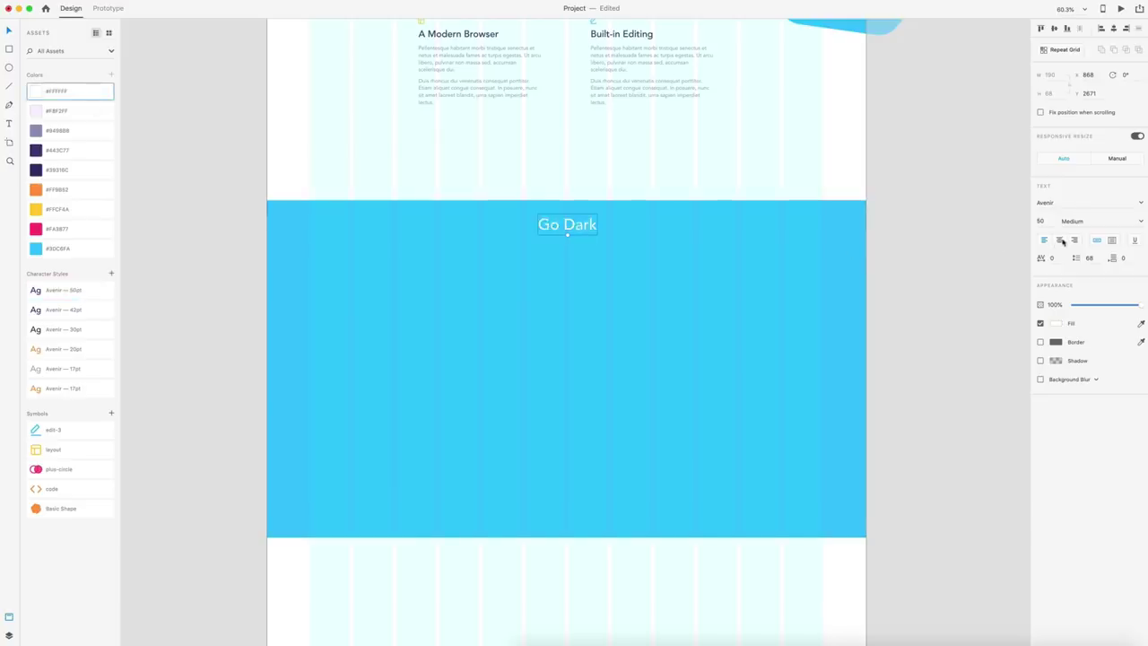
click(1115, 29)
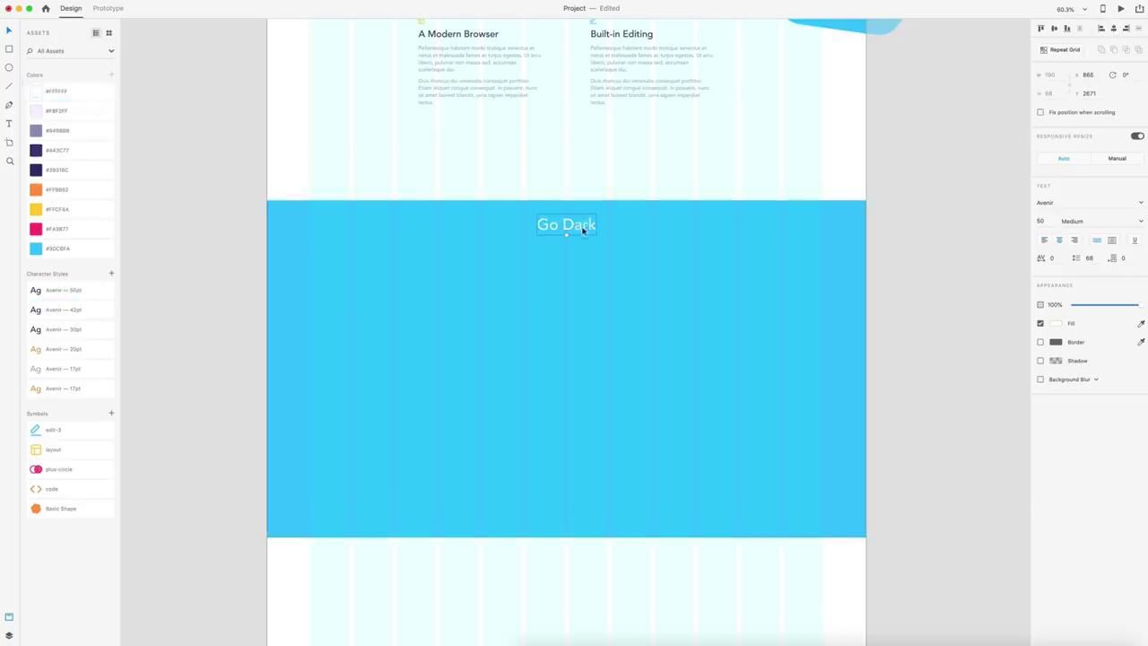
drag(584, 228, 584, 236)
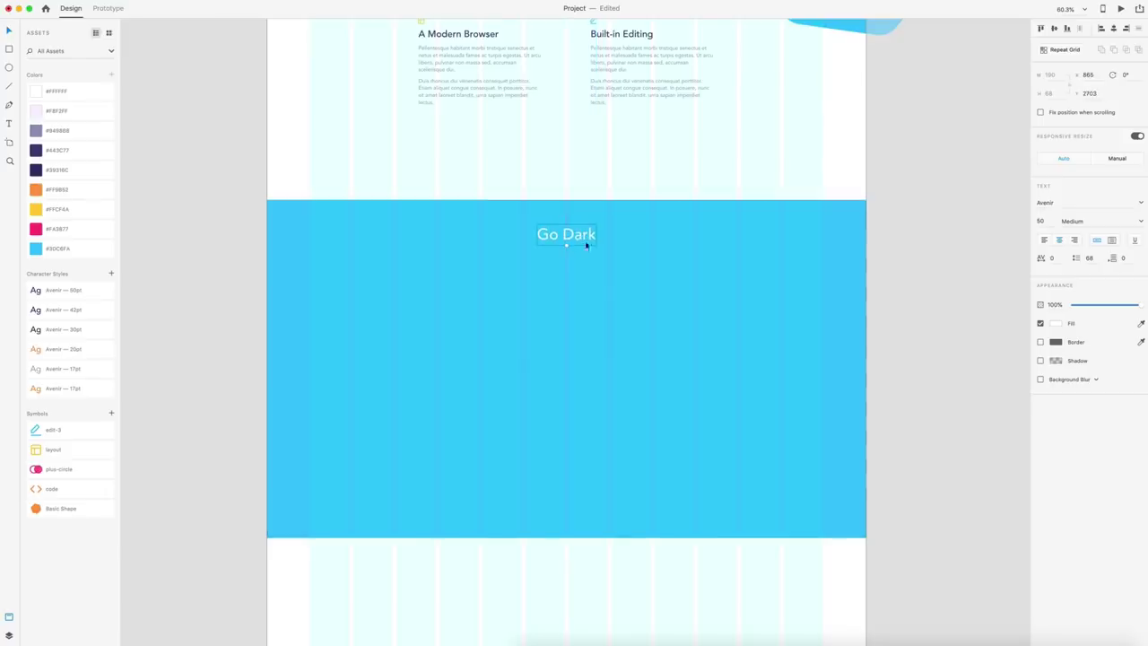
Add the tagline "Explore the web at night." below the heading in the grey Avenir 17pt style, recoloured #FFFFFF at 90% opacity
key(t)
click(565, 260)
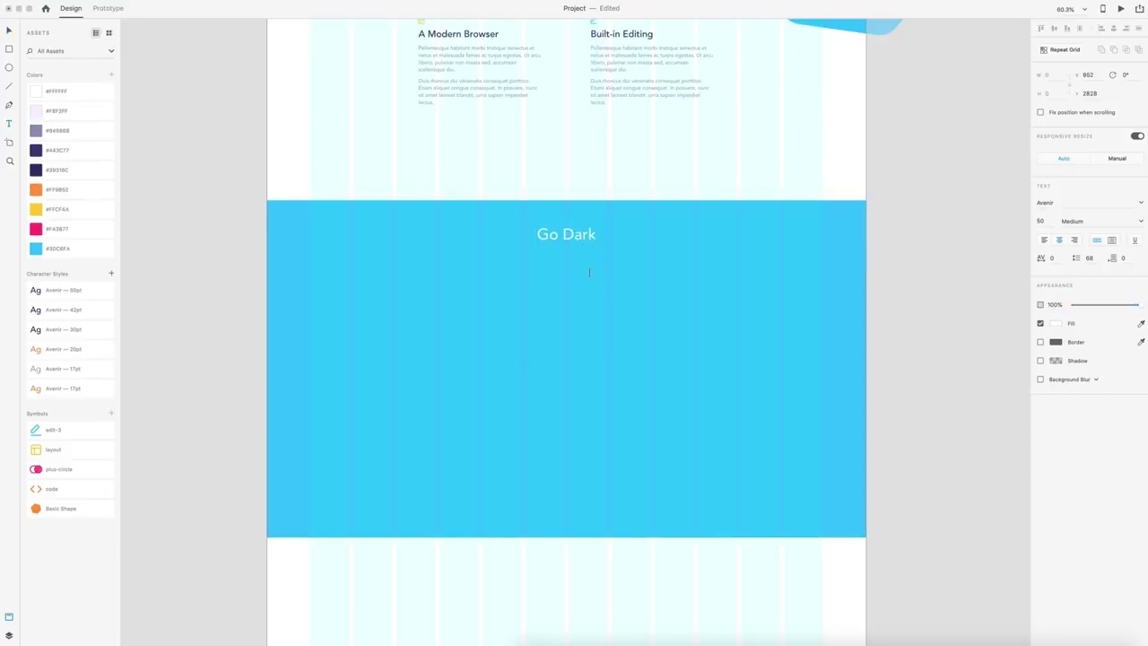
text(Explore the web at nig)
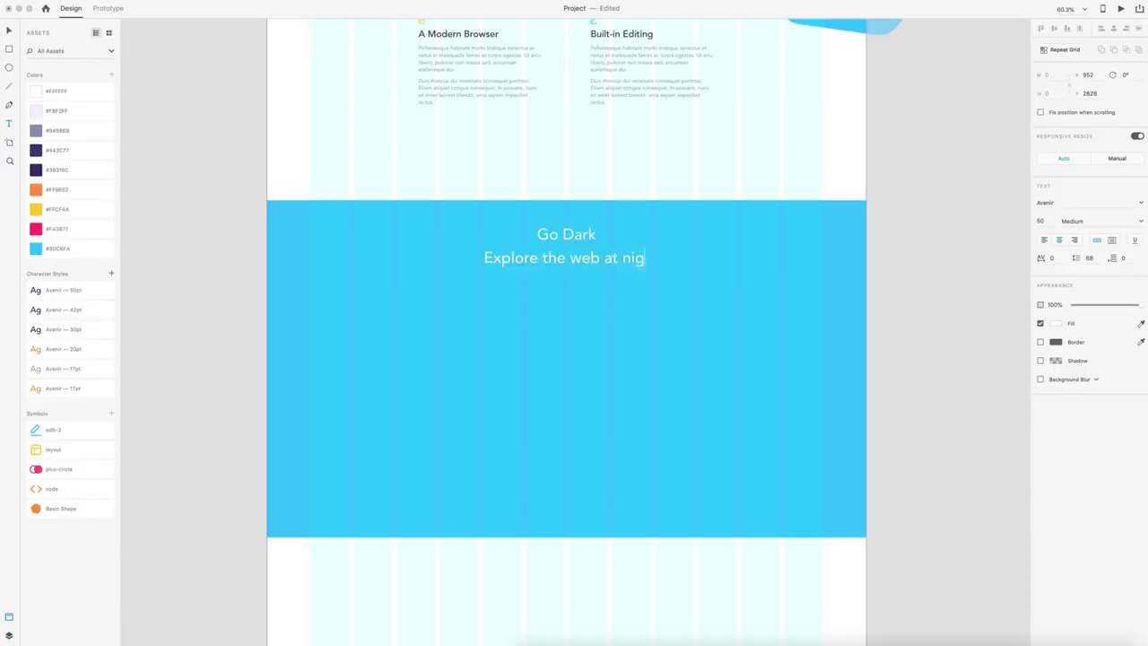
text(ht.)
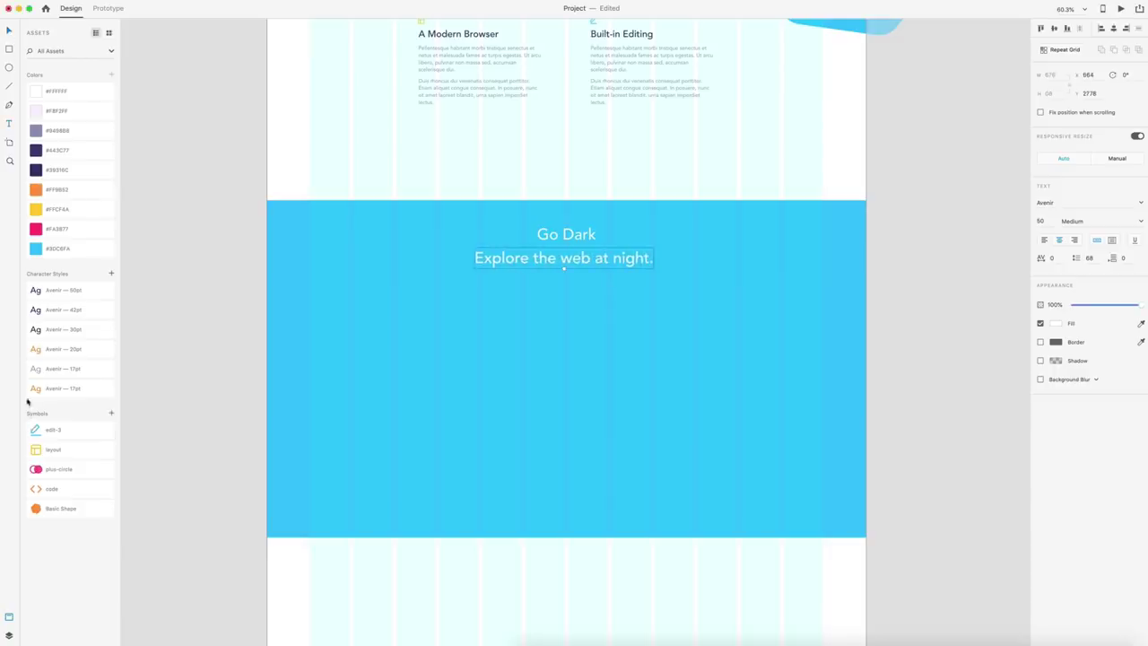
click(38, 369)
click(56, 90)
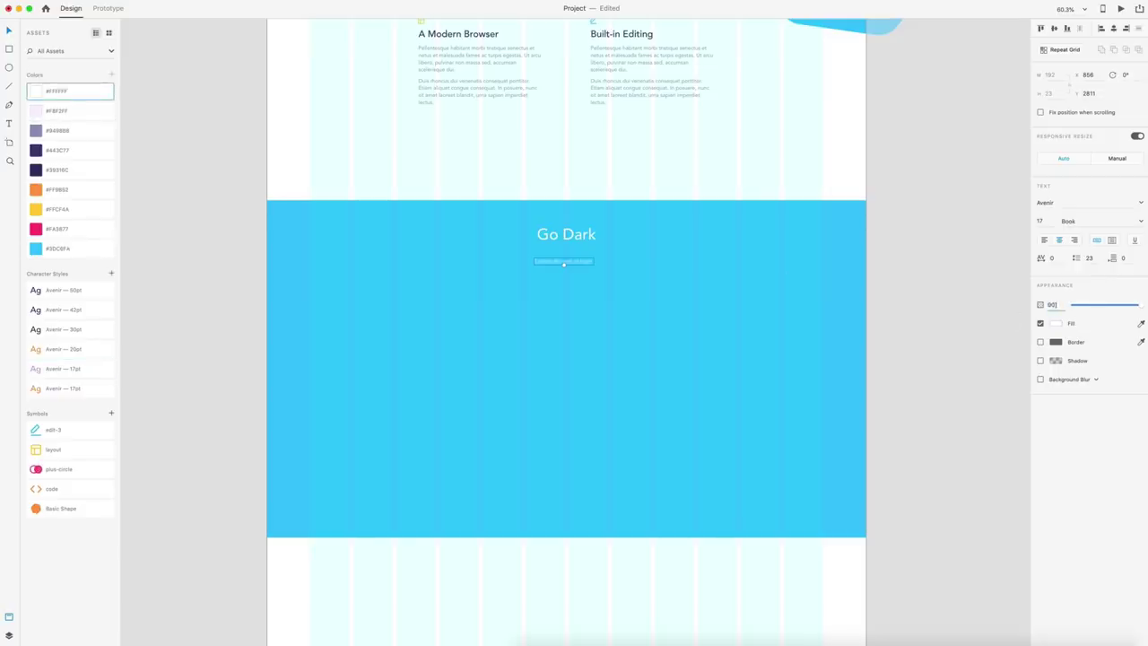
text(90)
key(Return)
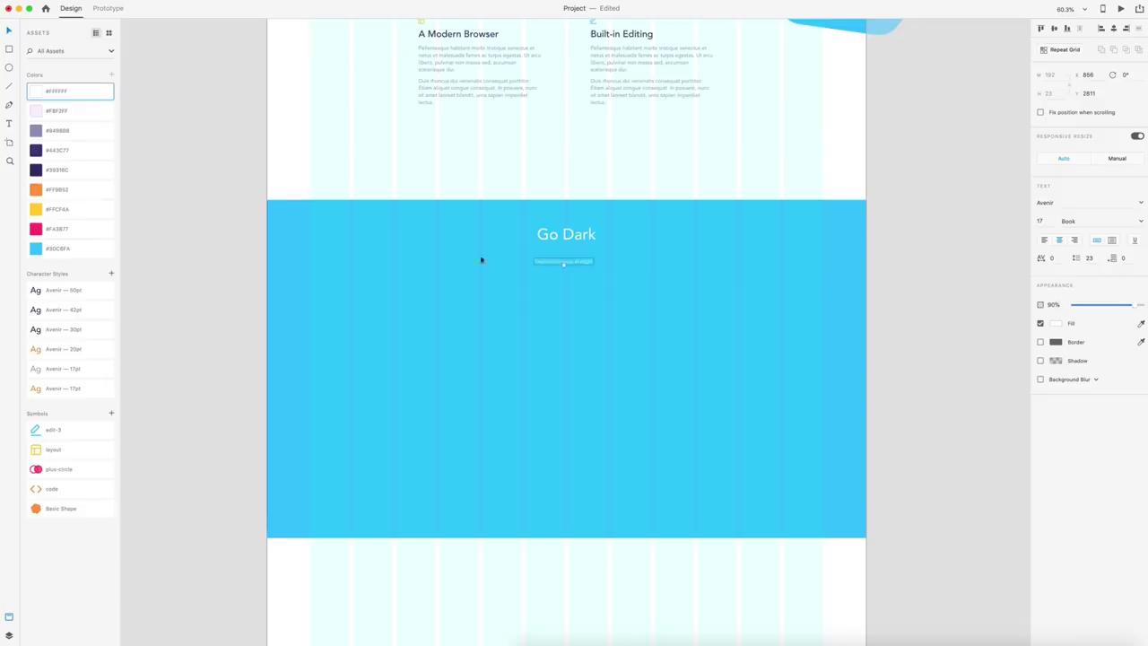
Centre the tagline under "Go Dark" and move it closer to the heading
scroll(577, 267, up, 5)
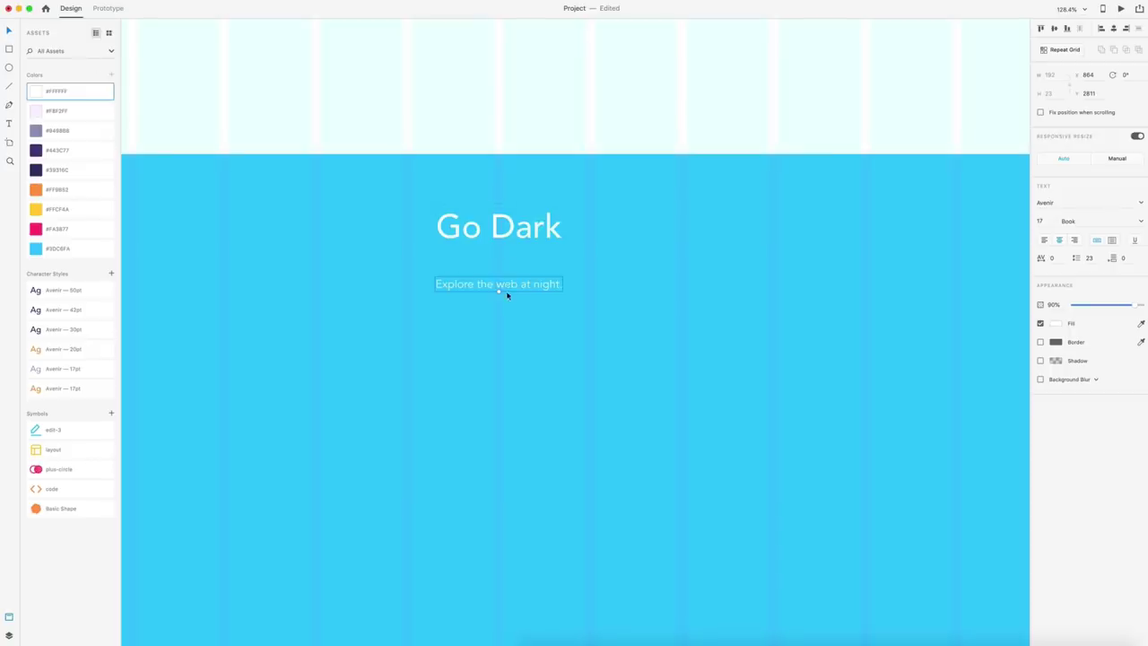
drag(505, 290, 507, 272)
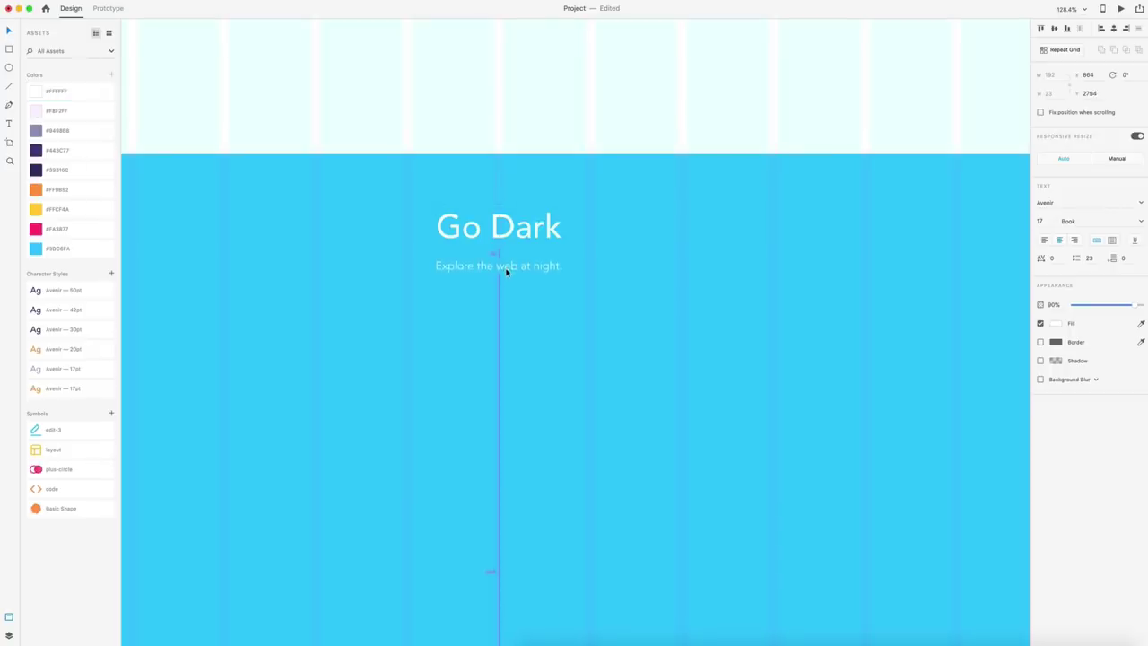
scroll(635, 283, down, 7)
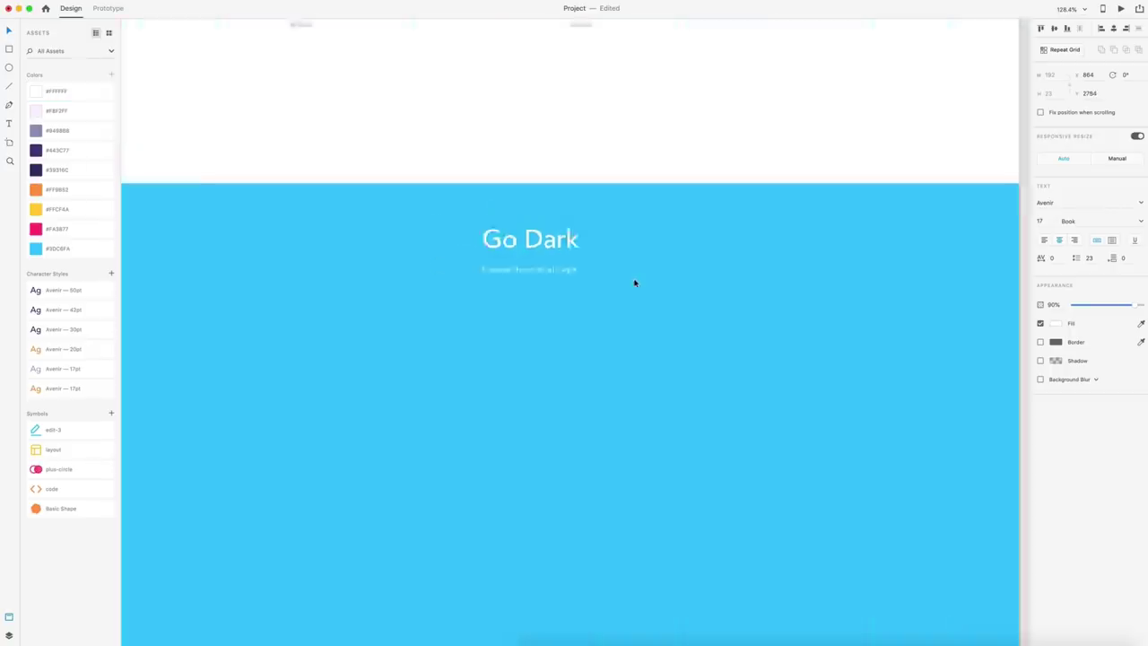
click(651, 342)
Paste the dark browser mockup into the blue section and position it centred beneath the tagline at Y 2876
scroll(612, 369, up, 4)
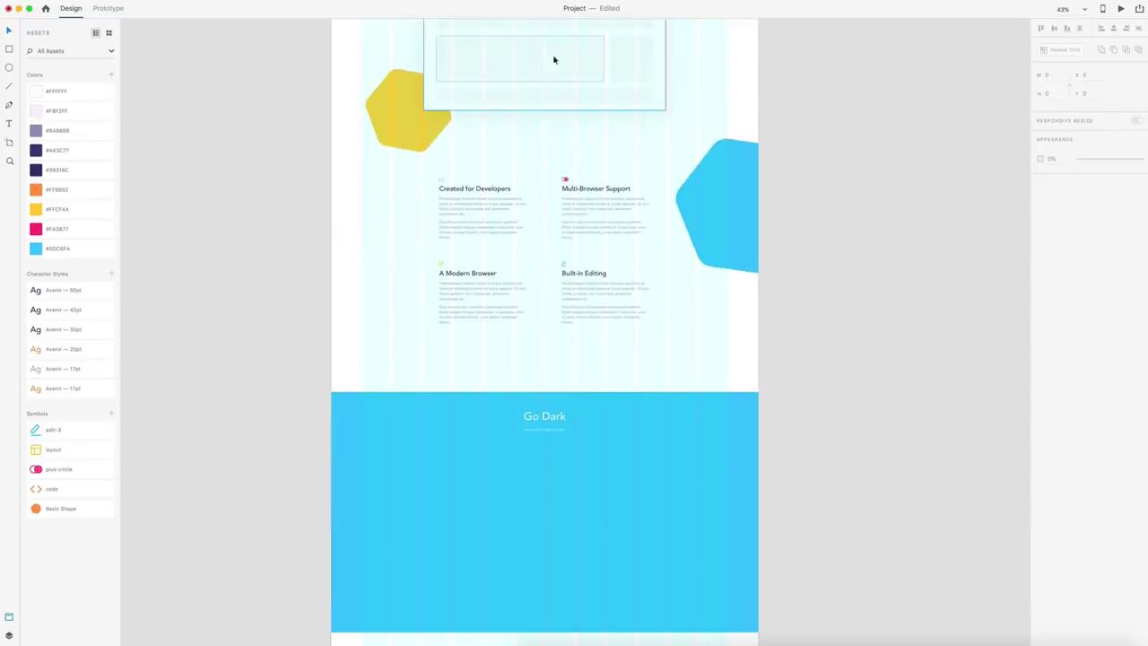
scroll(778, 458, down, 5)
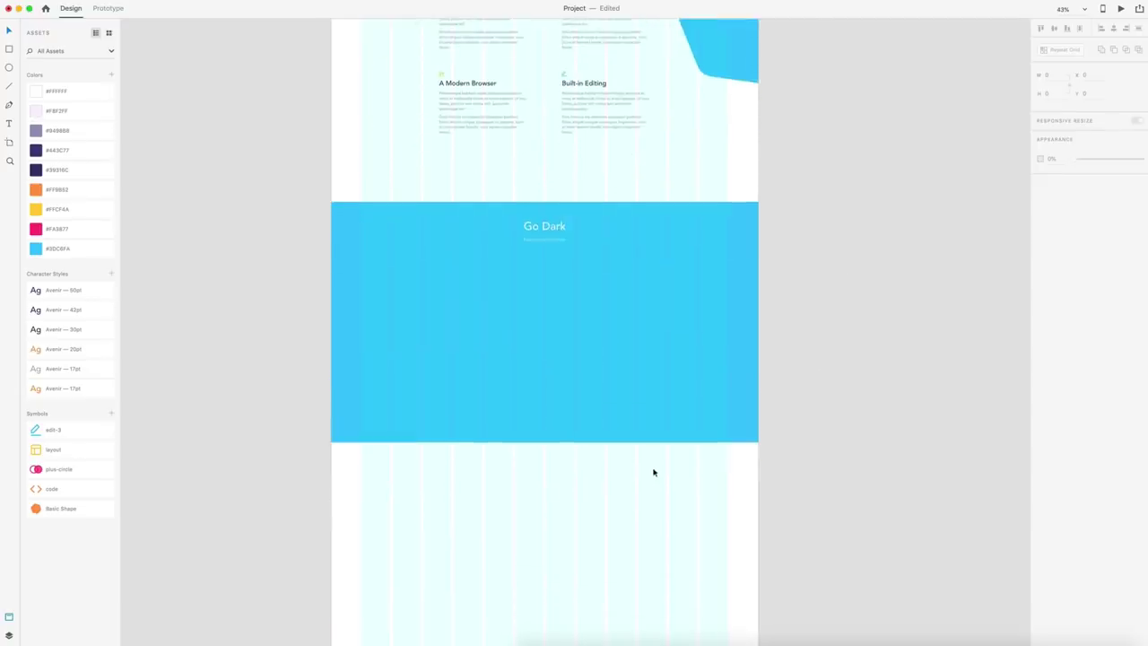
key(super+v)
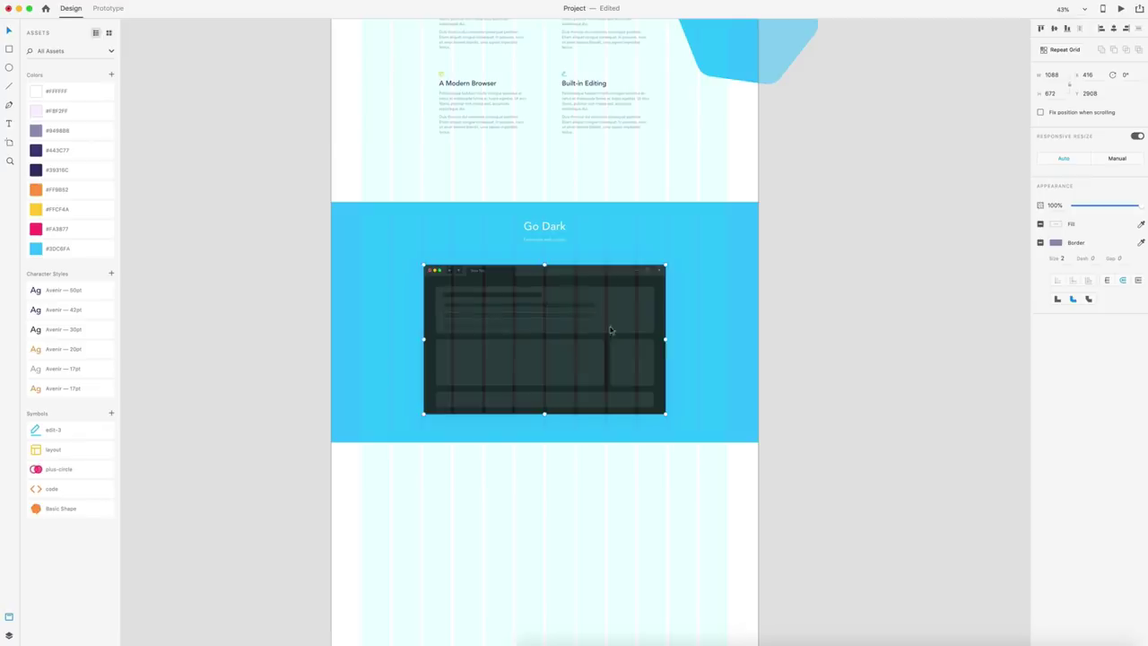
drag(604, 320, 576, 297)
Shorten the blue rectangle to a height of 820 so the dark mockup overhangs its lower edge
click(721, 425)
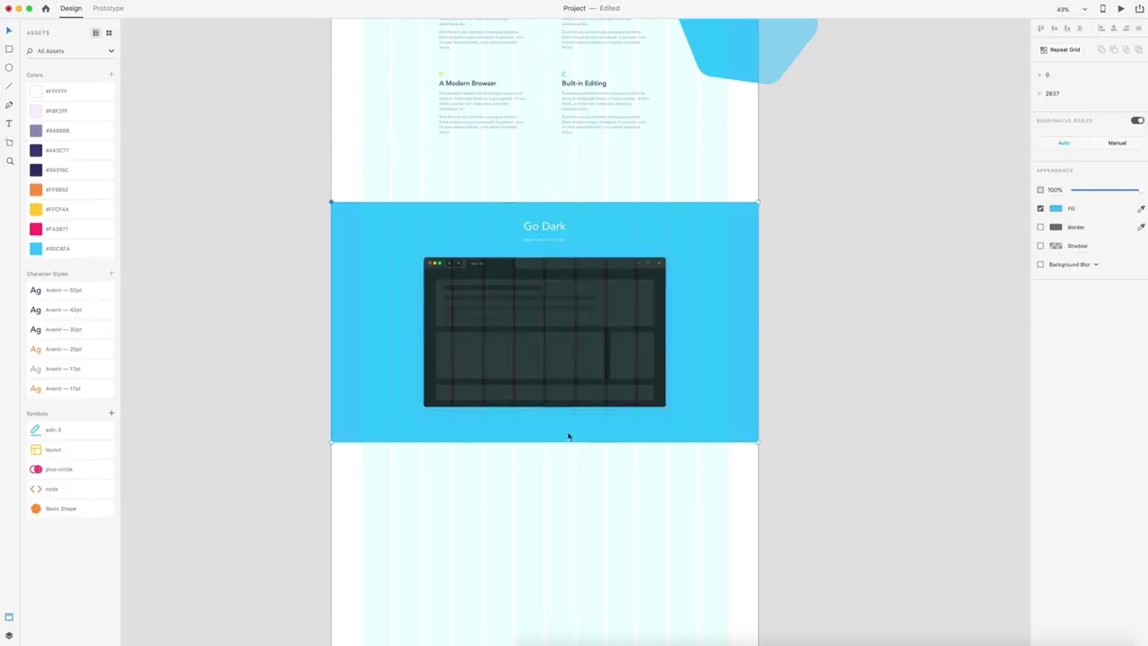
drag(544, 442, 545, 384)
click(642, 403)
Check the spacing against the light mockup and extend the blue rectangle's lower edge slightly
scroll(677, 428, up, 5)
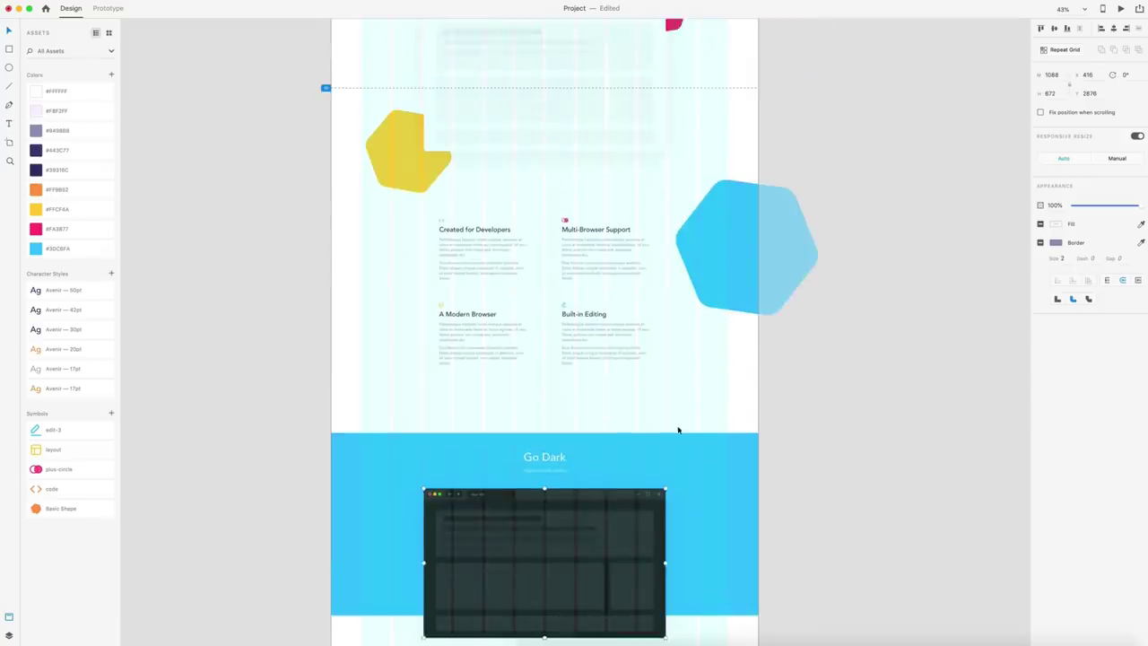
scroll(664, 377, down, 1)
click(599, 133)
drag(599, 133, 600, 131)
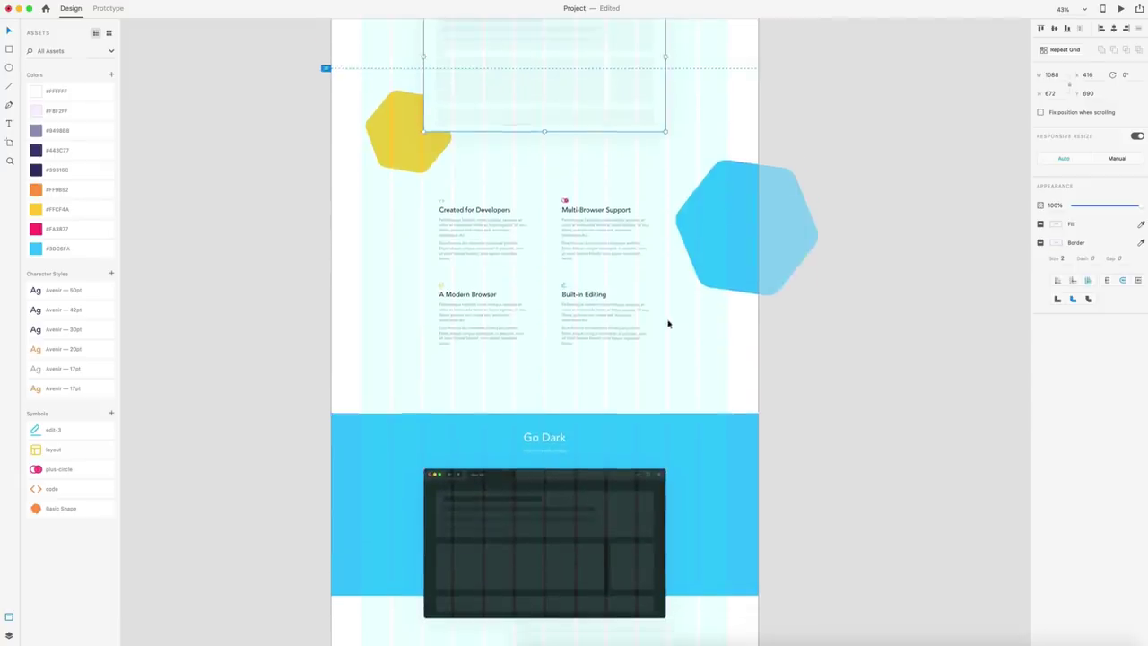
scroll(670, 323, down, 4)
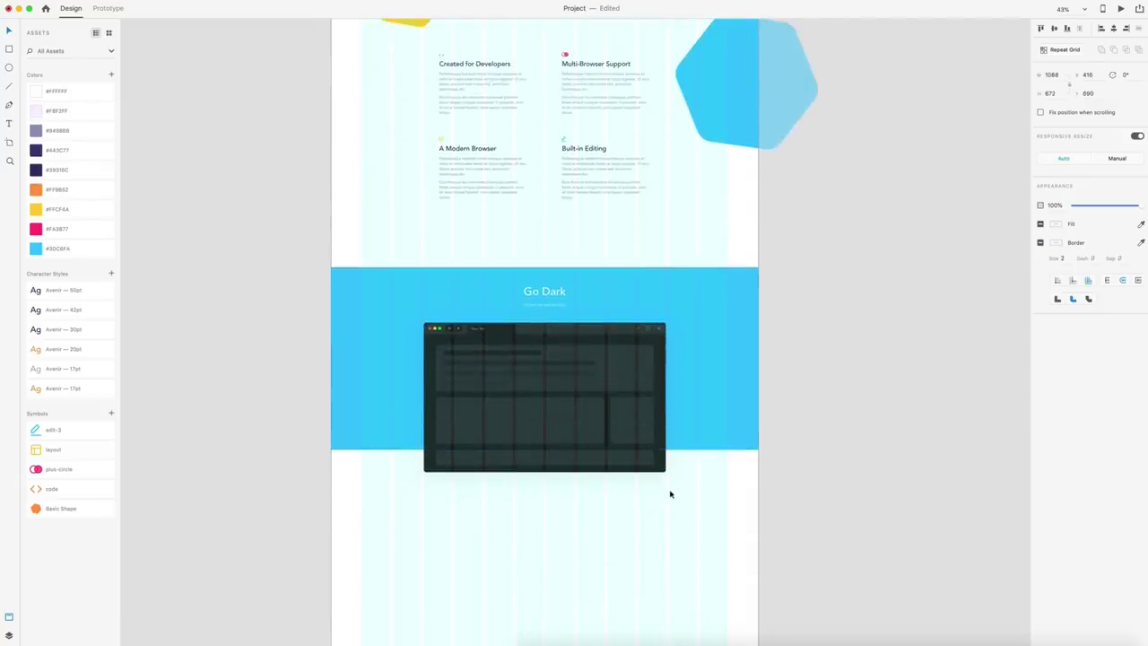
click(713, 415)
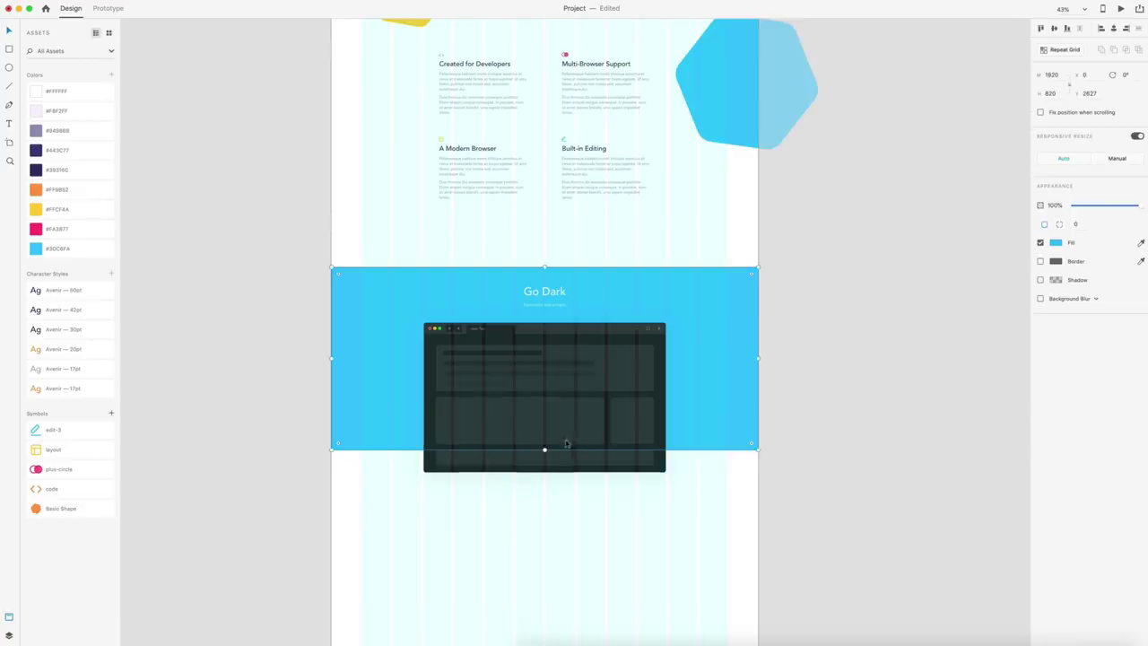
drag(543, 449, 544, 451)
click(693, 502)
scroll(692, 503, down, 3)
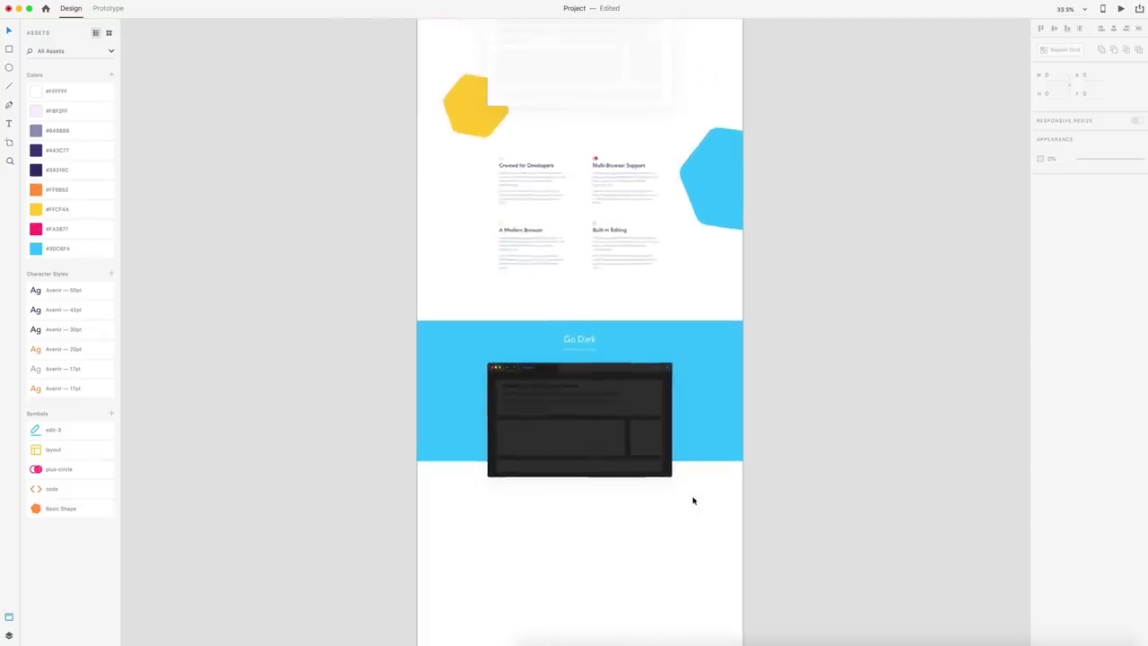
Duplicate the blue hexagon beside the features section to below the dark mockup and fill the copy with #FFCF4A
scroll(692, 500, up, 1)
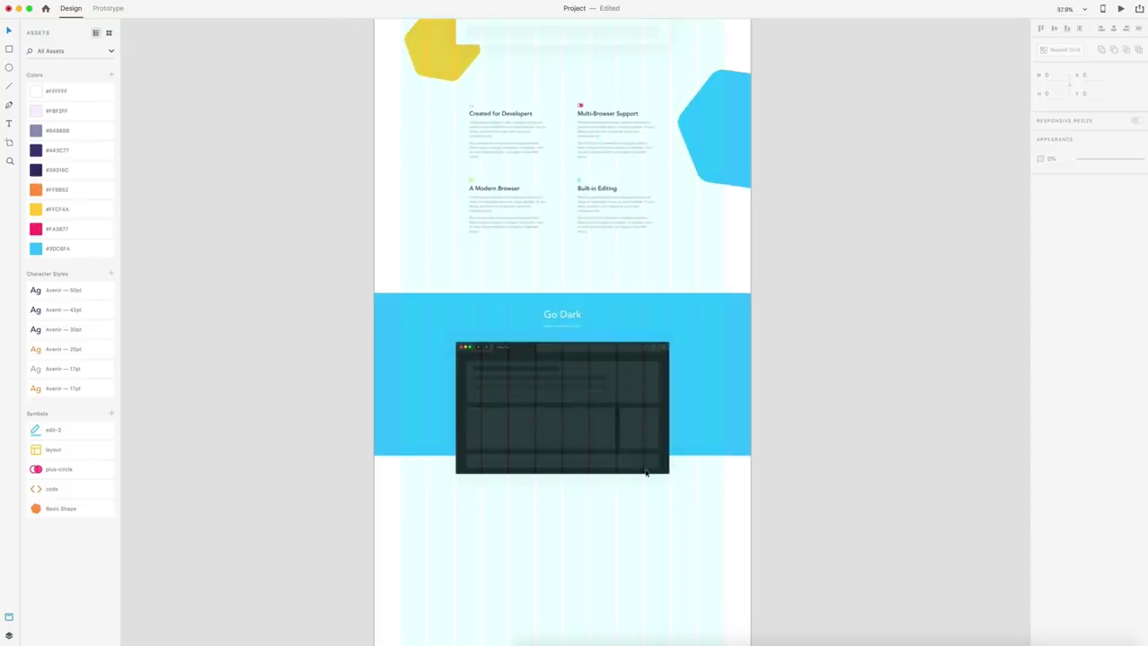
click(717, 164)
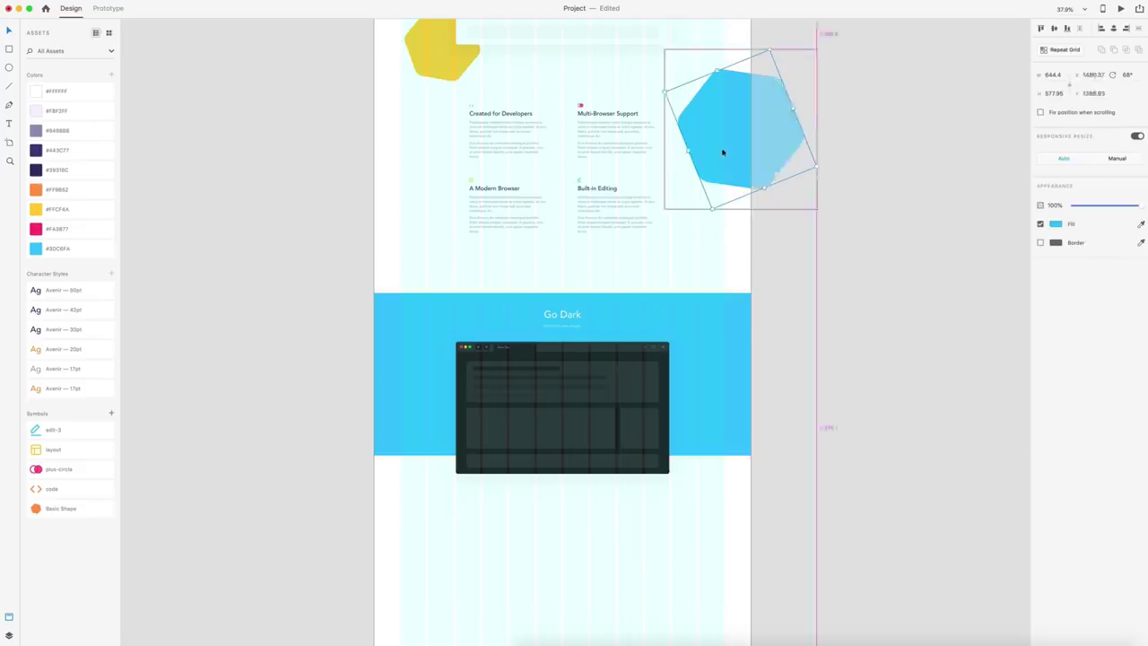
drag(723, 151, 482, 574)
click(654, 541)
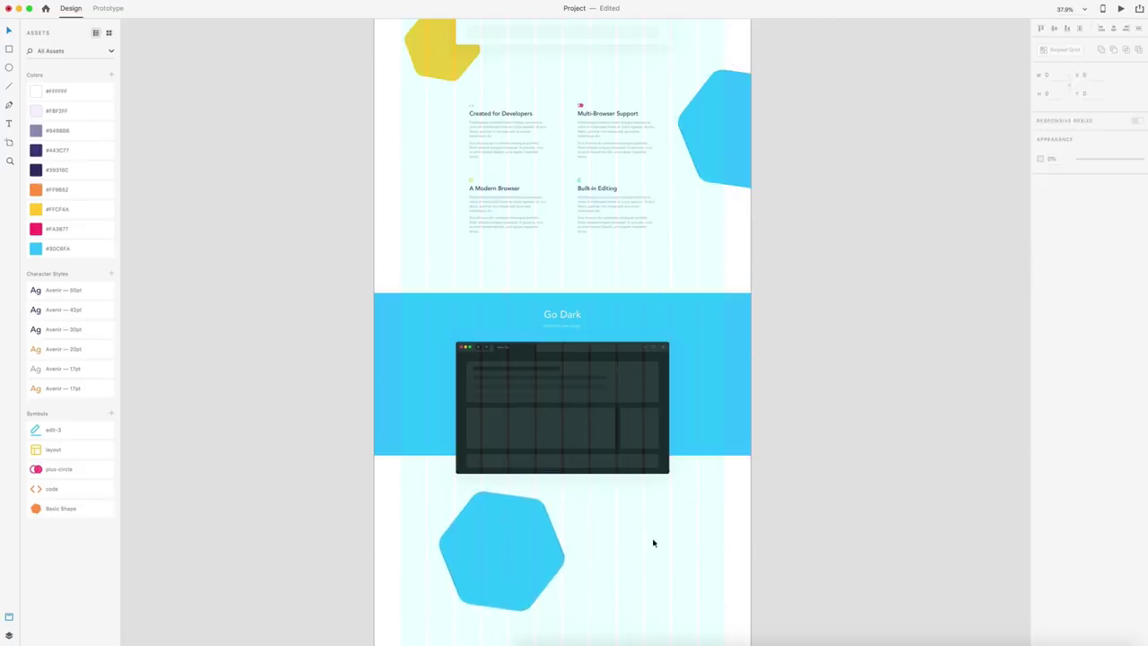
scroll(653, 536, down, 1)
click(550, 464)
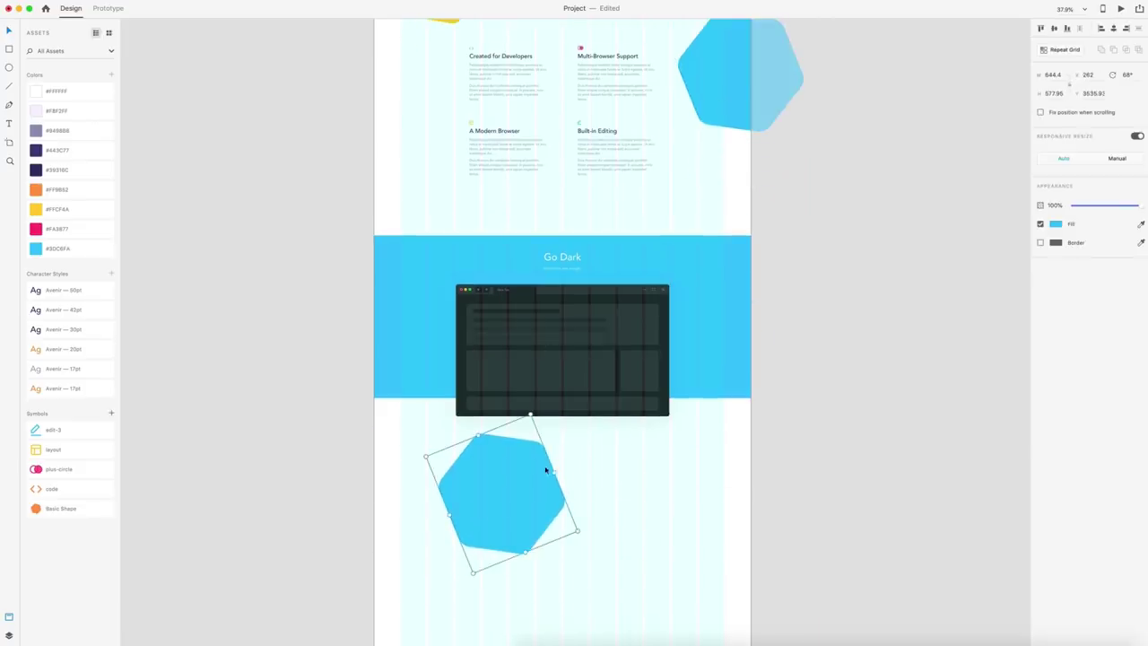
click(90, 209)
Scale the yellow hexagon down to about 203 by 182 and place it behind the dark mockup's upper-left corner
key(alt)
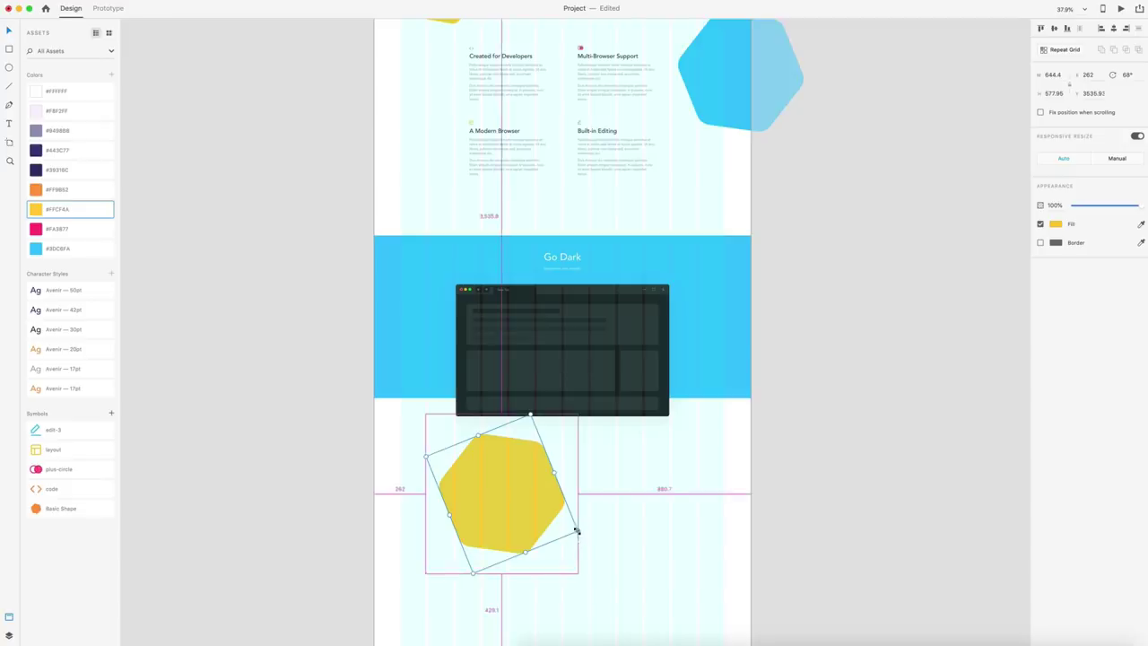
drag(577, 532, 461, 296)
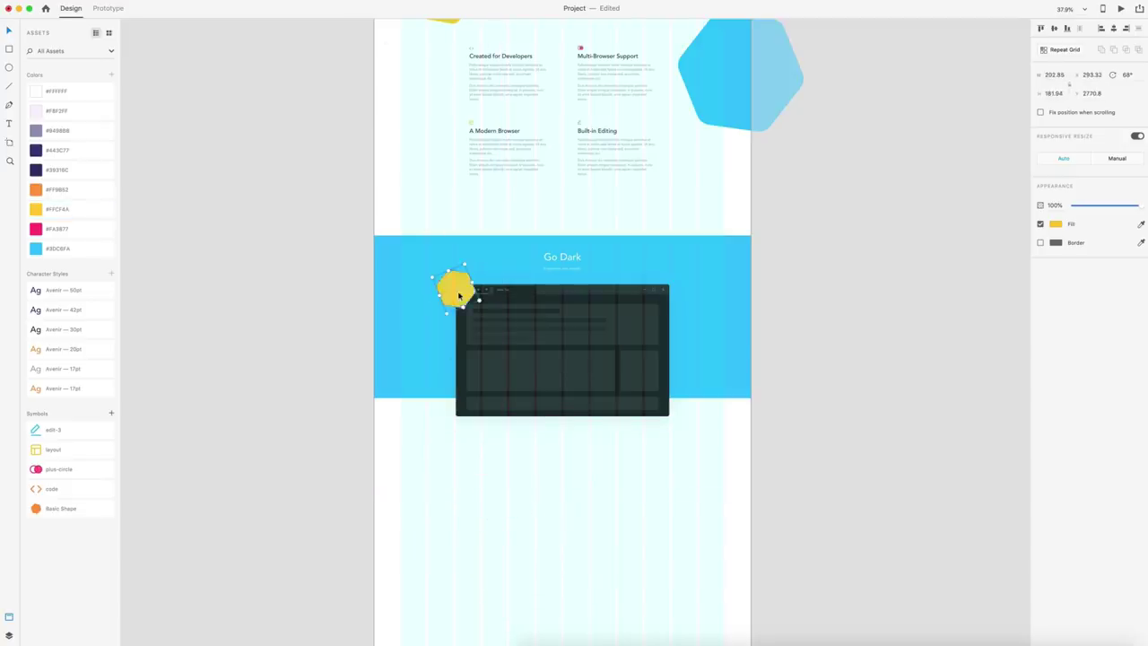
key(super+bracketleft)
drag(447, 296, 457, 320)
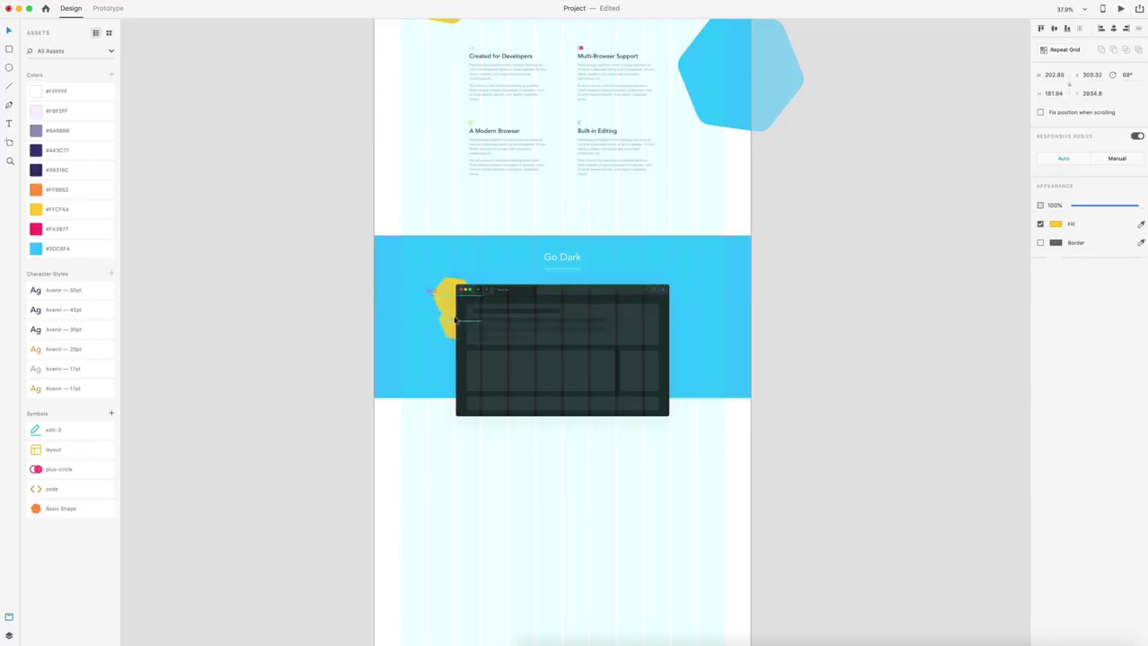
Fill the lower hexagon copy at the dark mockup's upper-left corner orange and slightly adjust its rotation and position
click(56, 189)
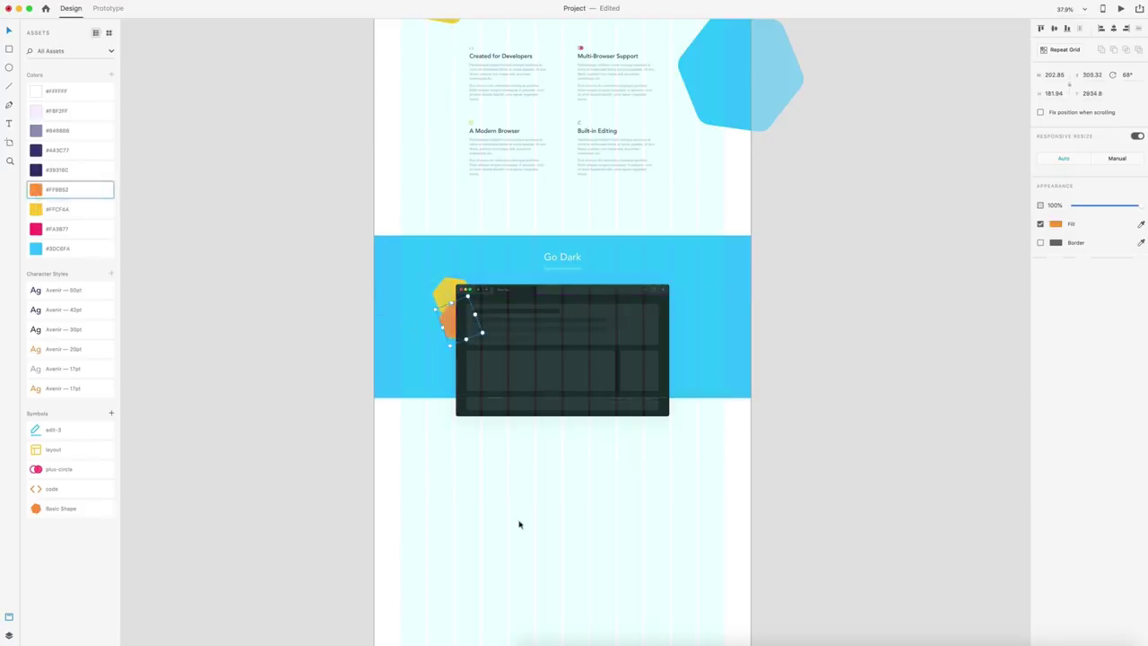
scroll(456, 348, up, 5)
drag(438, 297, 441, 288)
drag(433, 220, 441, 225)
click(631, 484)
scroll(631, 476, right, 2)
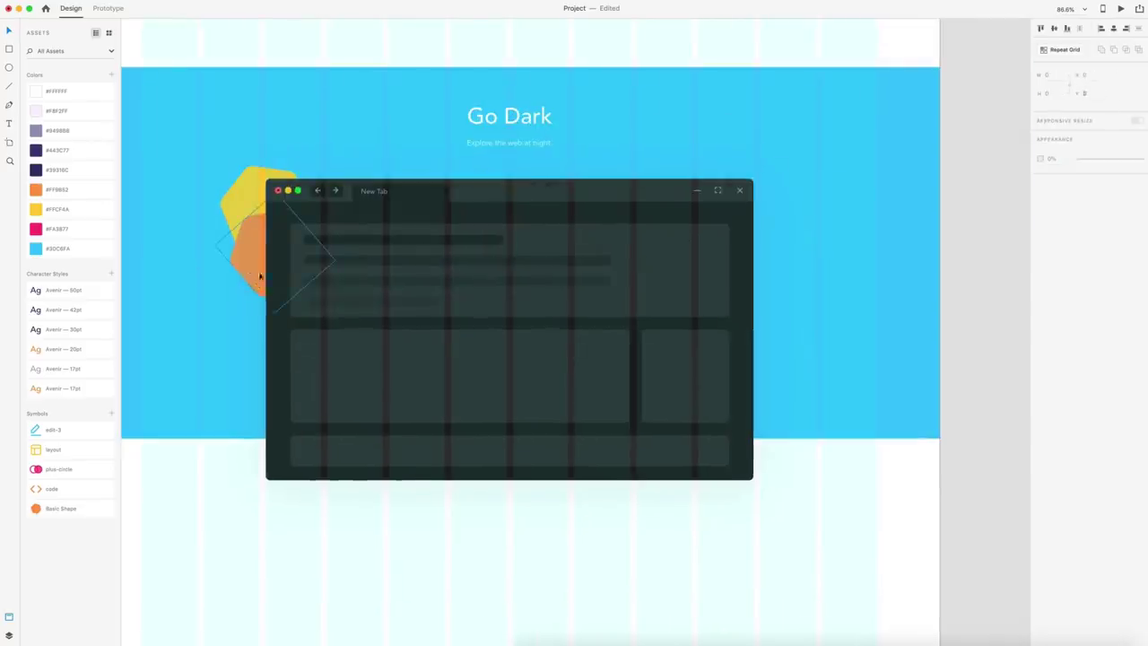
Add two orange hexagon copies at the dark mockup's lower-right corner, rotating the lower one to 51° and scaling it to about 261 by 235
drag(261, 277, 796, 453)
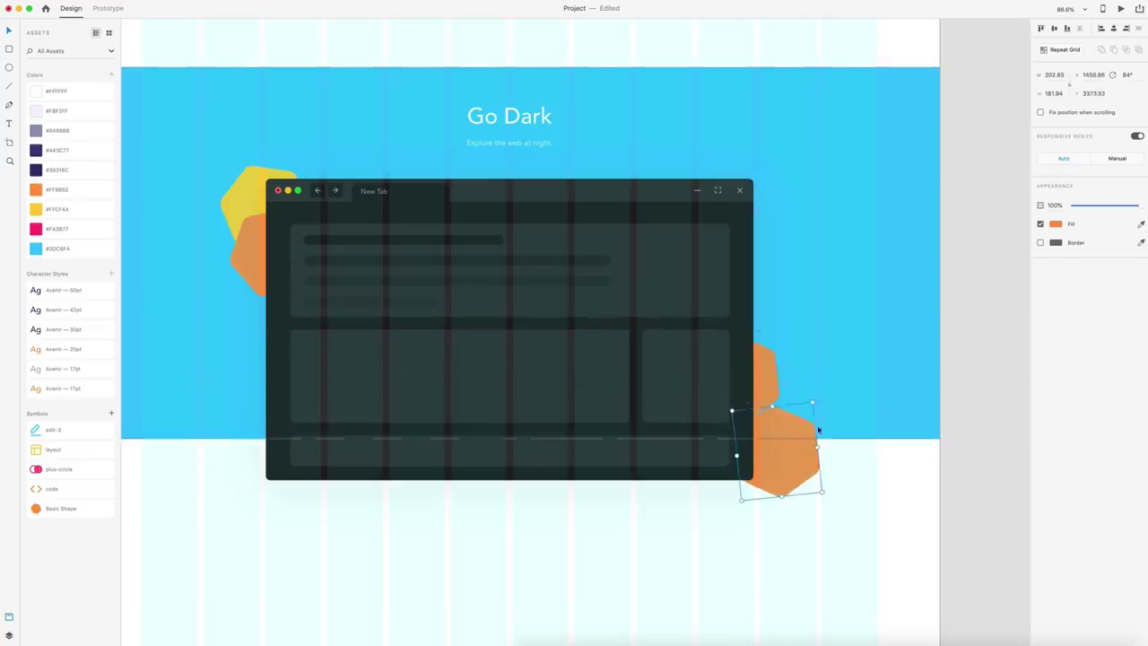
drag(813, 405, 787, 387)
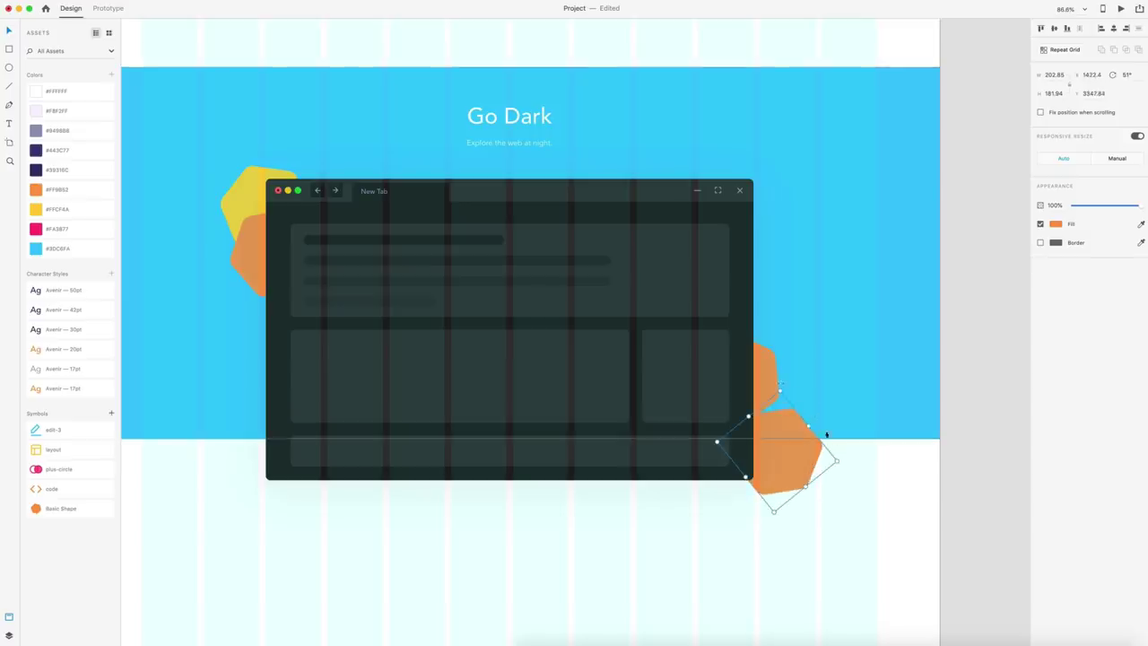
drag(827, 456, 854, 463)
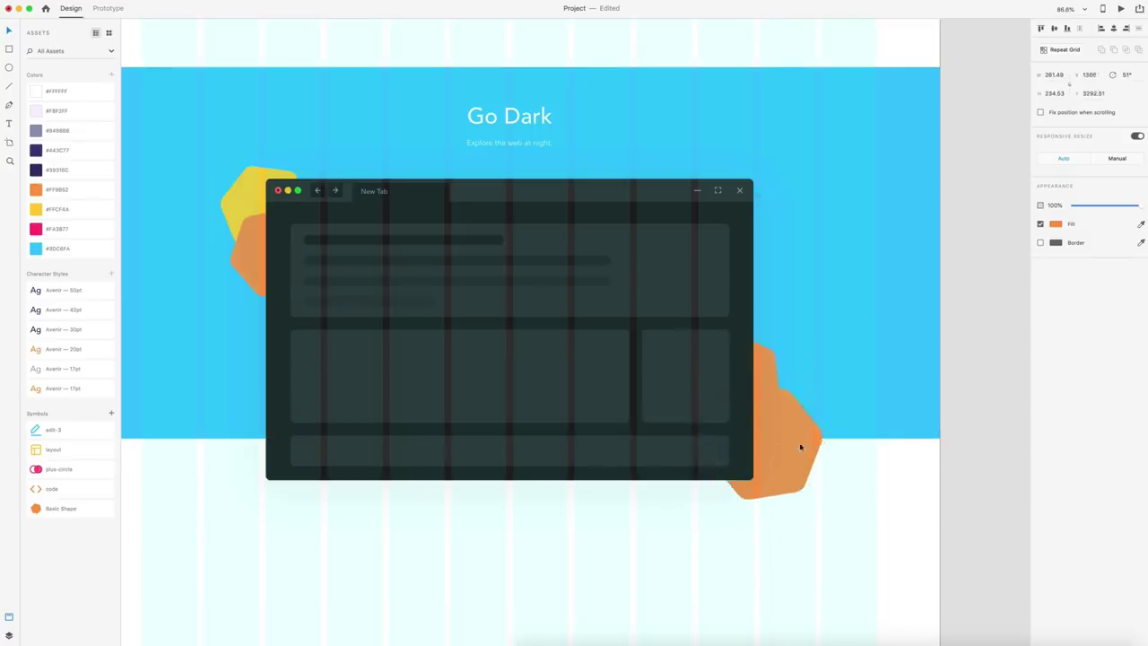
Fill the larger lower-right hexagon pink and place it behind the smaller orange one, overhanging the dark mockup's corner
click(40, 230)
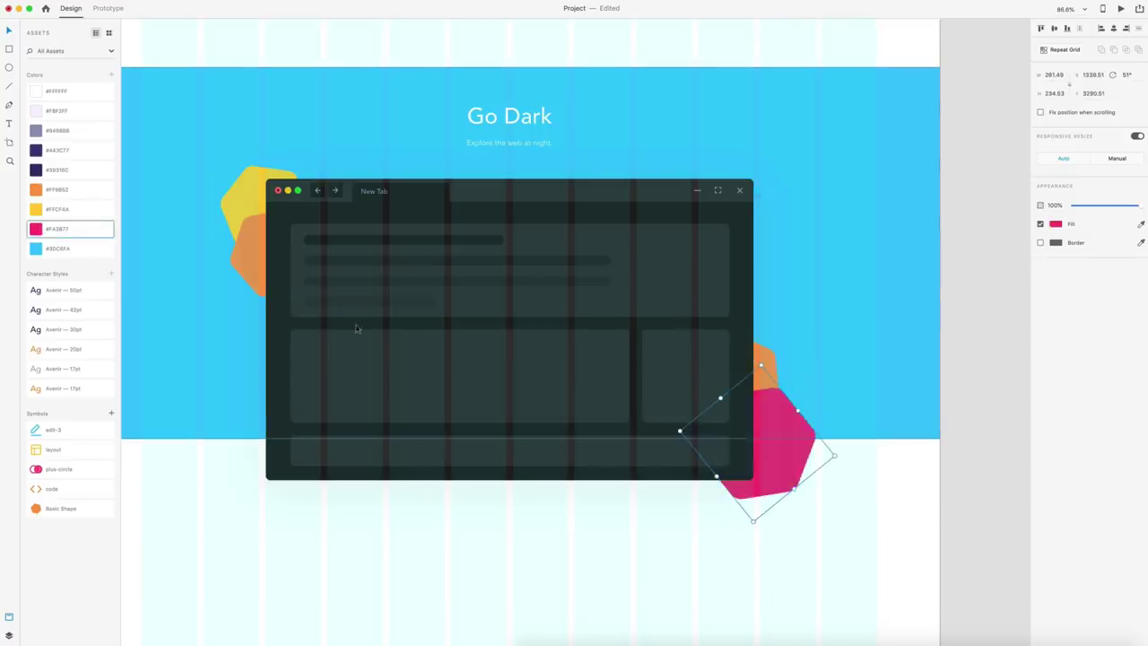
drag(762, 424, 774, 419)
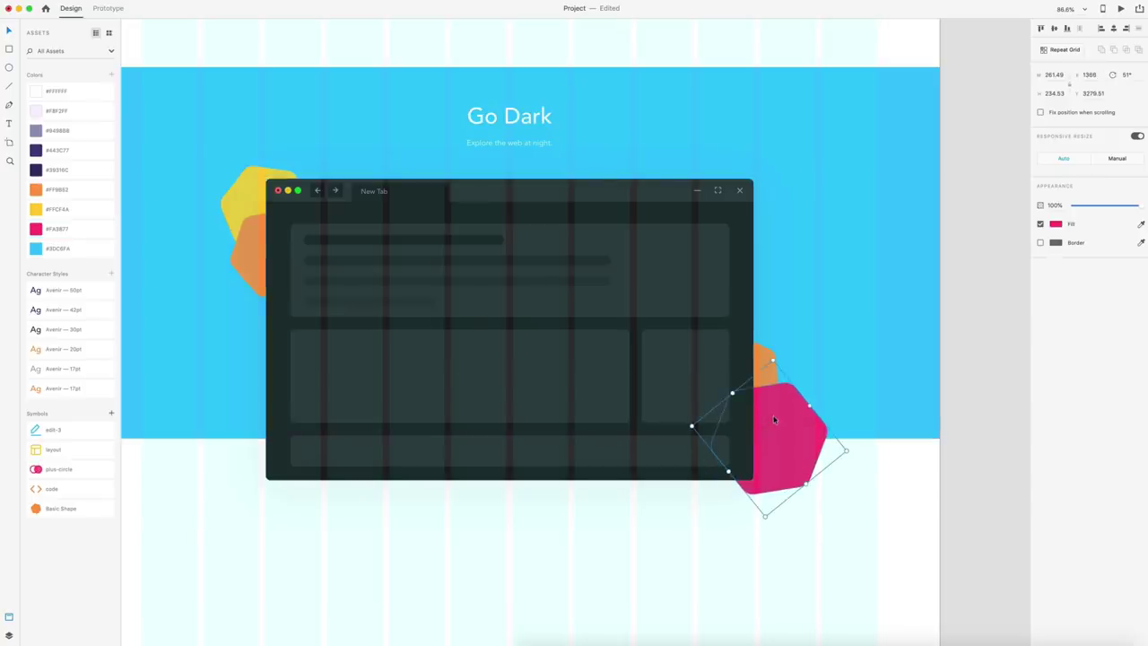
key(super+bracketleft)
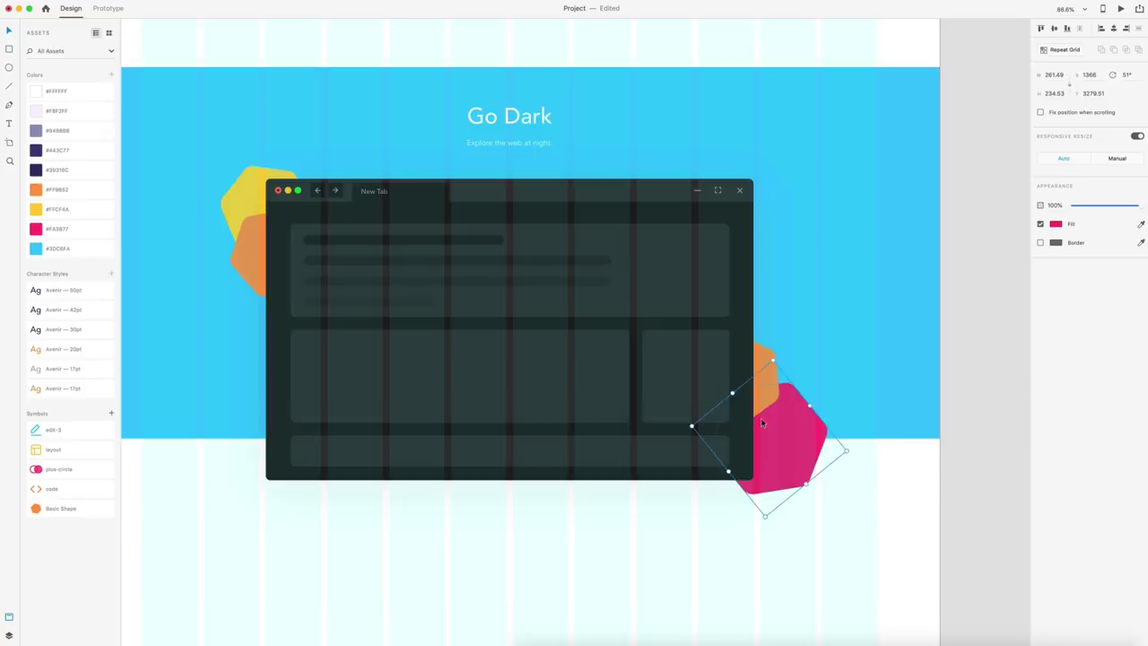
drag(763, 423, 755, 430)
click(867, 495)
Move the dark mockup together with its surrounding hexagons up slightly within the blue section
scroll(867, 495, down, 5)
scroll(867, 496, down, 1)
scroll(866, 497, right, 1)
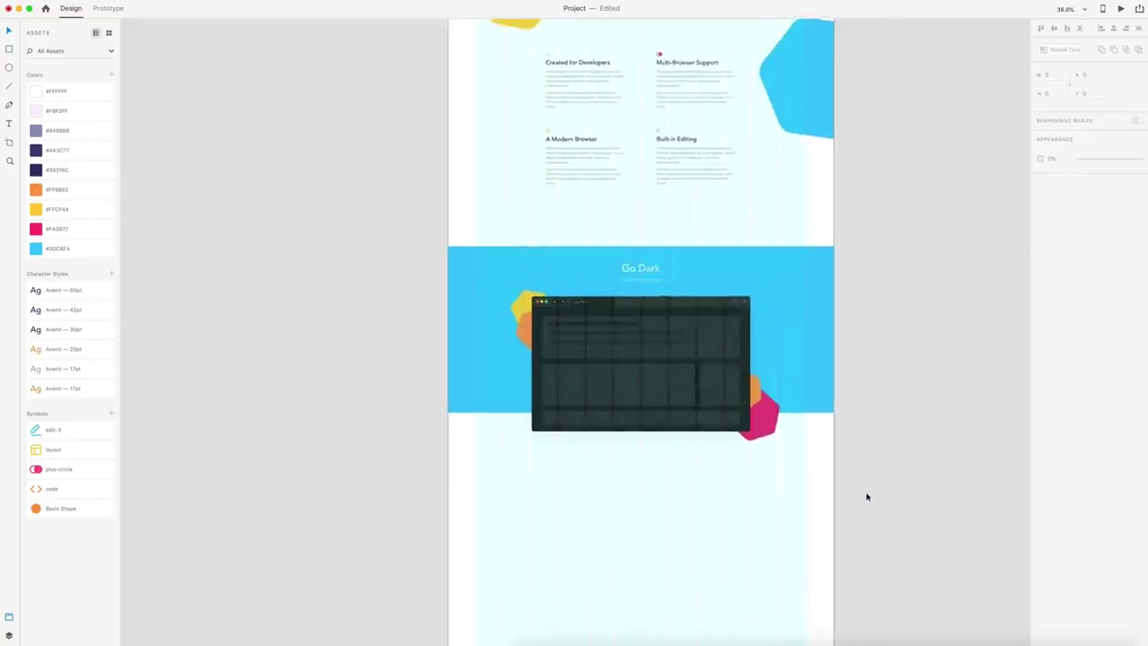
scroll(868, 497, down, 1)
drag(795, 488, 508, 278)
drag(703, 339, 700, 336)
Position the "Go Dark" heading and its subtitle at Y 2700 and shorten the blue rectangle slightly
click(640, 260)
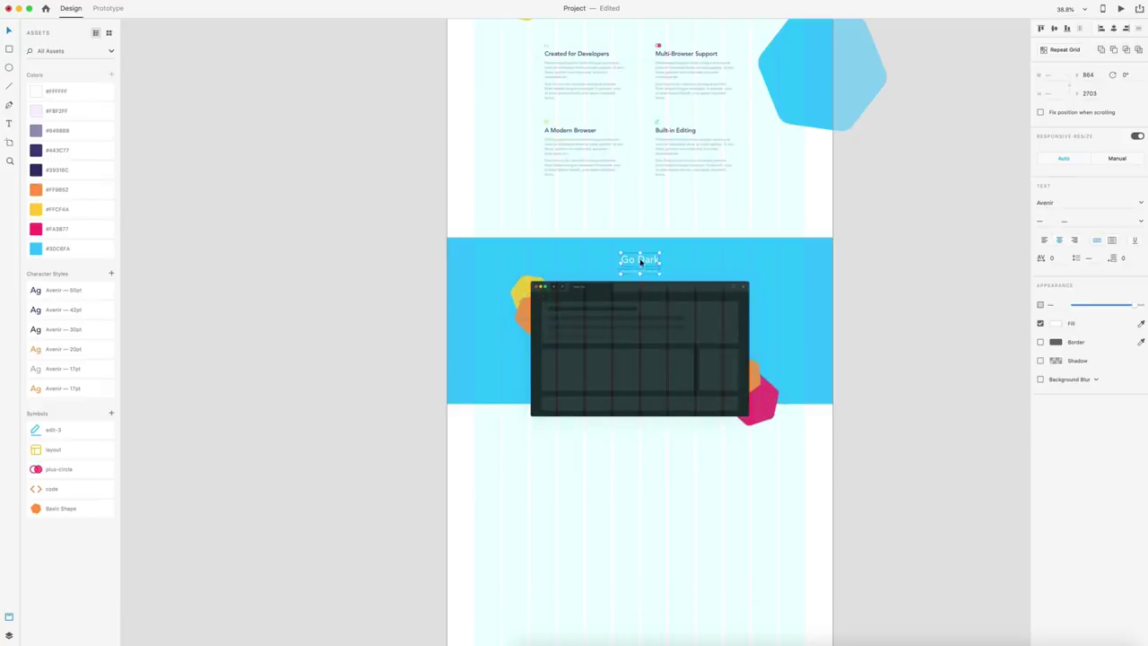
drag(641, 261, 641, 262)
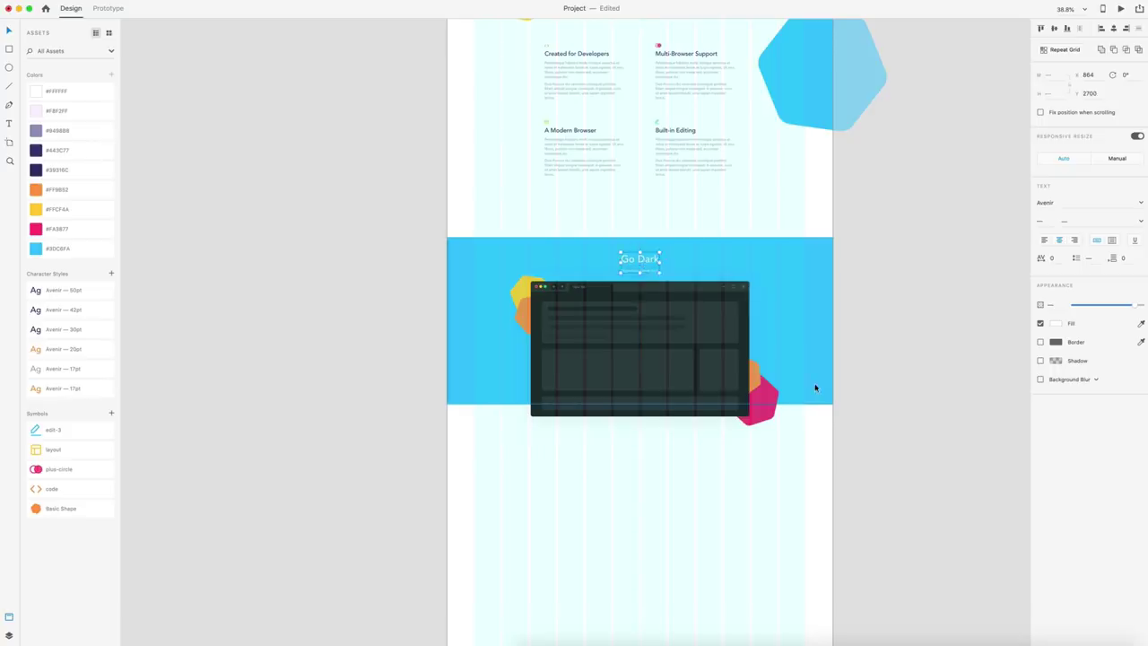
click(815, 387)
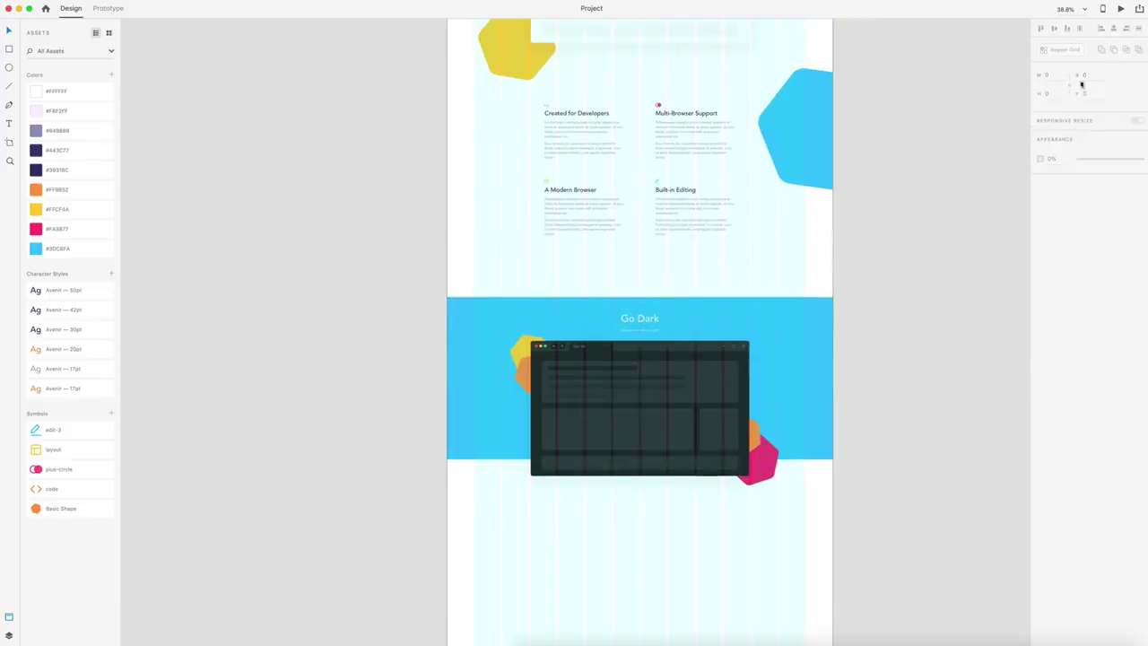
Preview the page and check its sections from the hero down to the empty area below the "Go Dark" section
click(1120, 9)
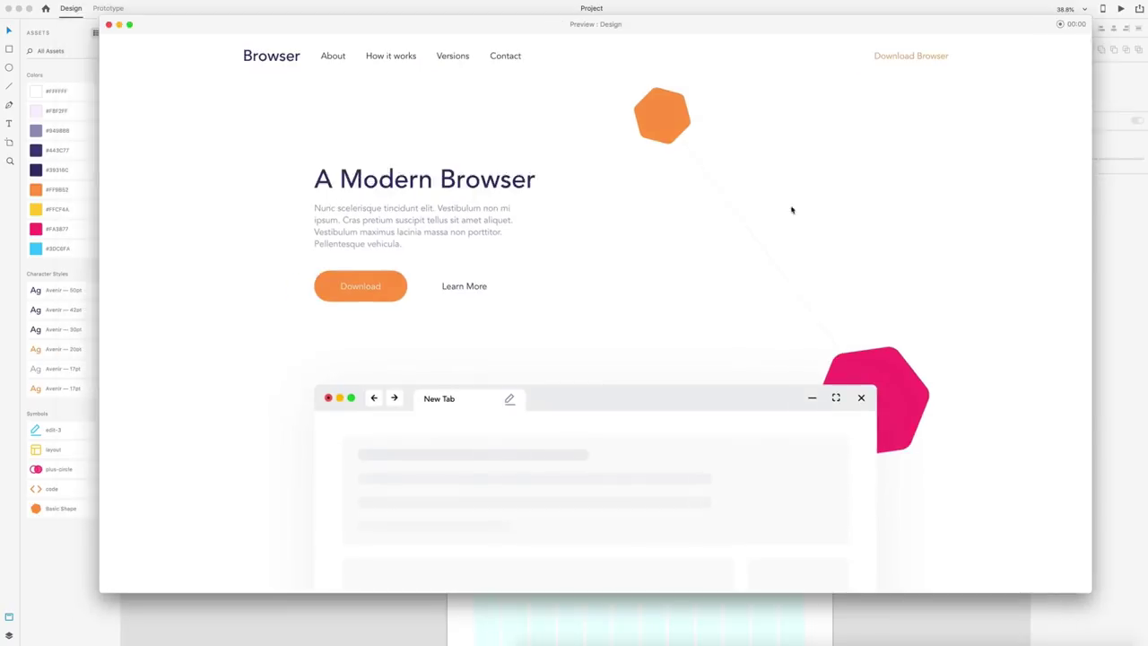
scroll(803, 210, down, 10)
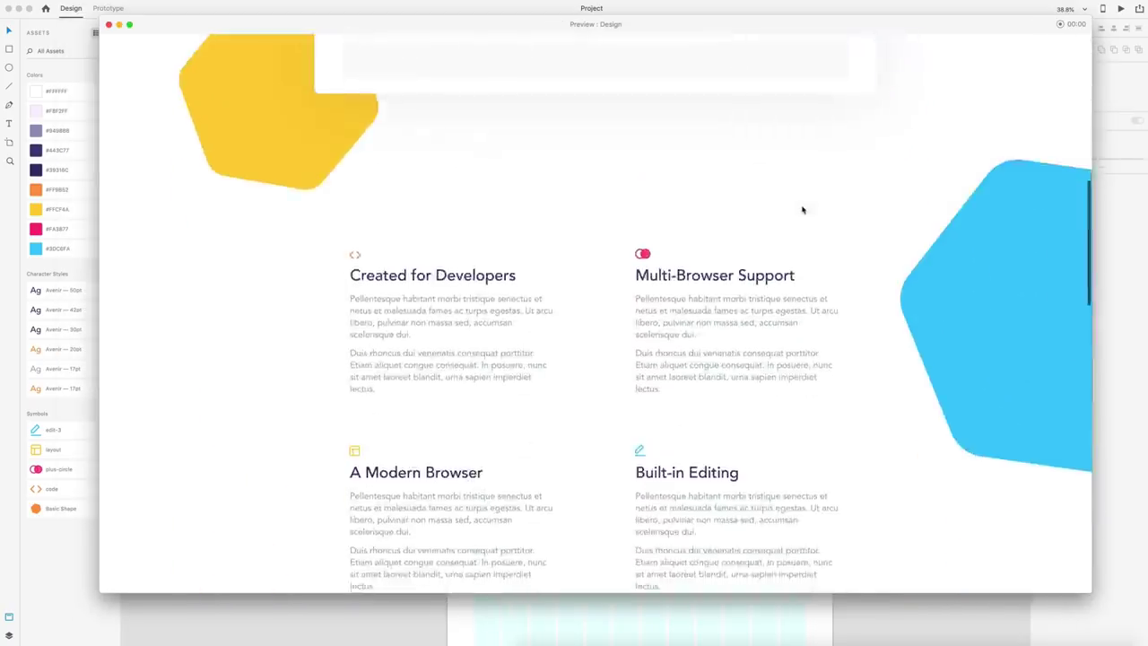
scroll(803, 210, down, 4)
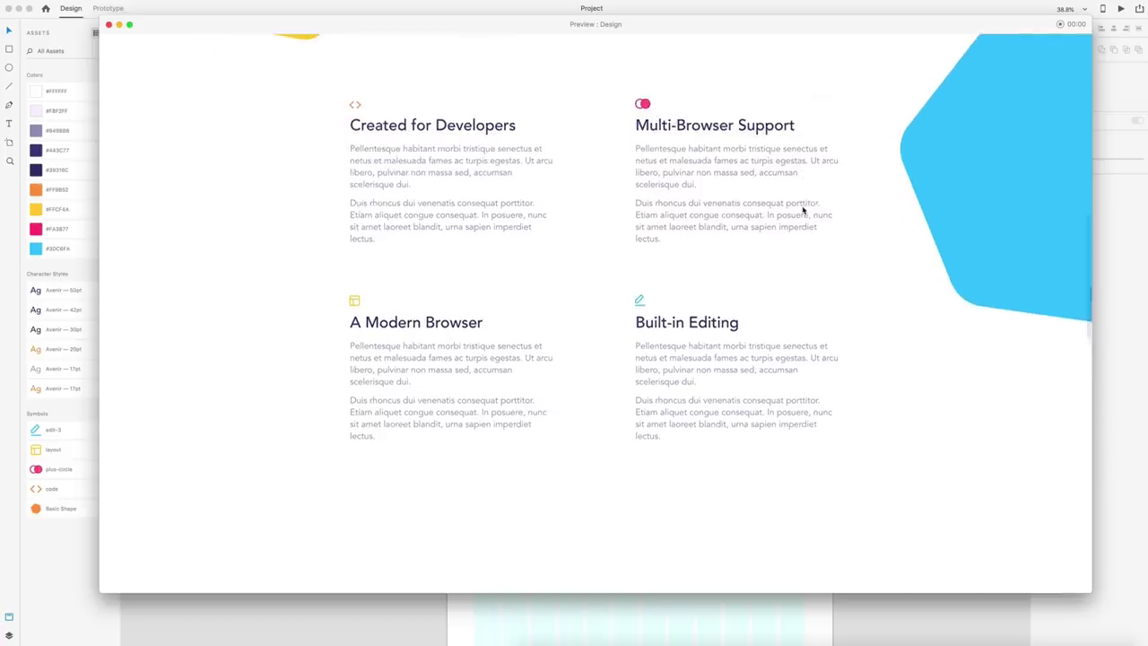
scroll(795, 261, down, 10)
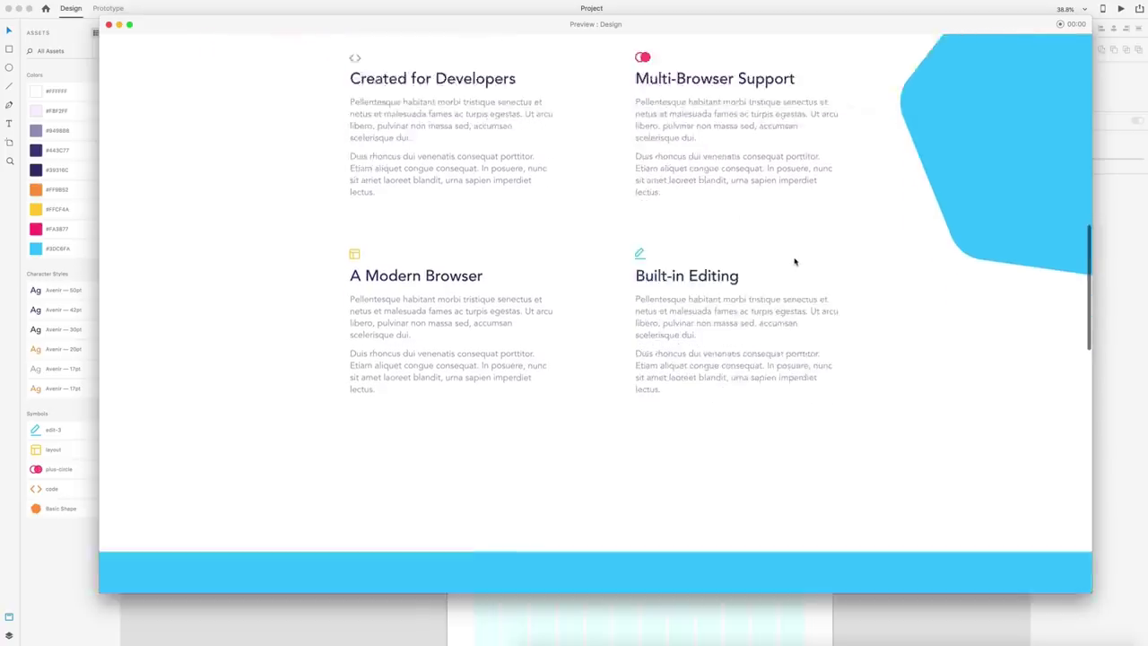
scroll(795, 260, down, 3)
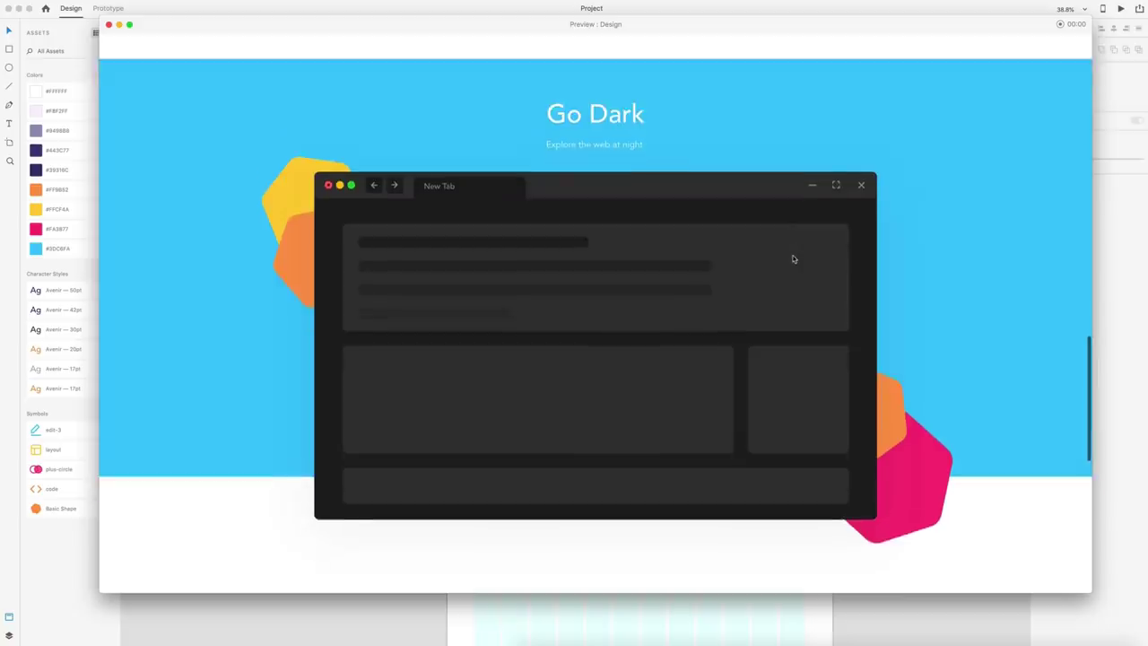
scroll(467, 280, down, 5)
scroll(466, 280, down, 8)
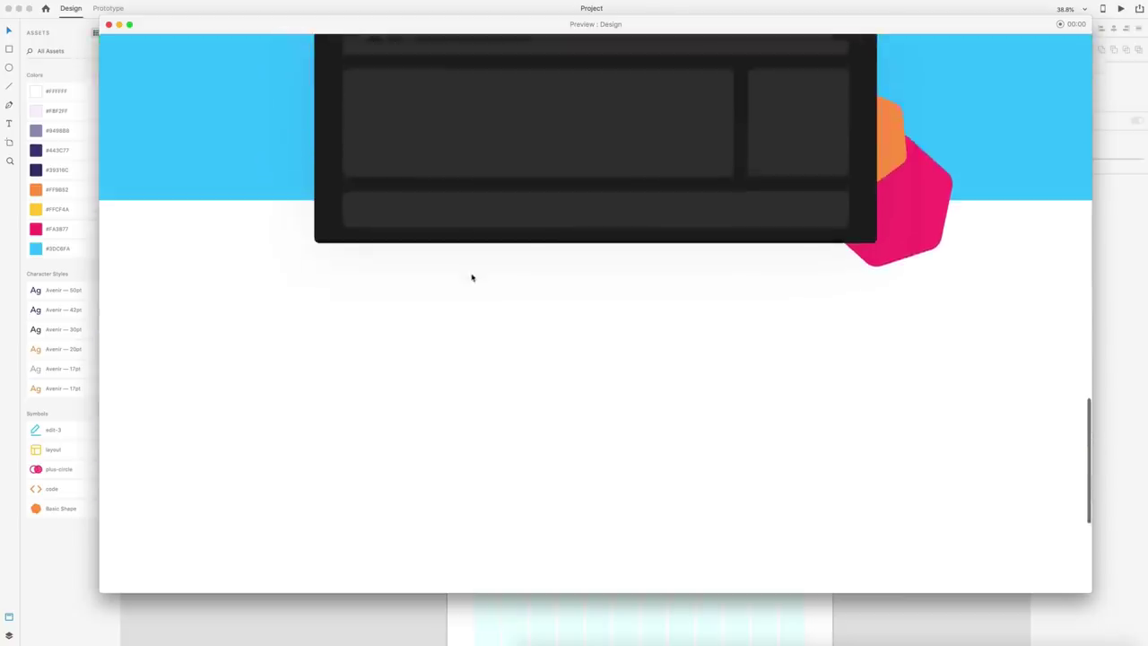
click(108, 25)
Copy the hero's heading, paragraph and buttons into the empty area below the dark mockup, positioned at X 416, Y 3817
scroll(640, 190, up, 3)
scroll(639, 190, up, 15)
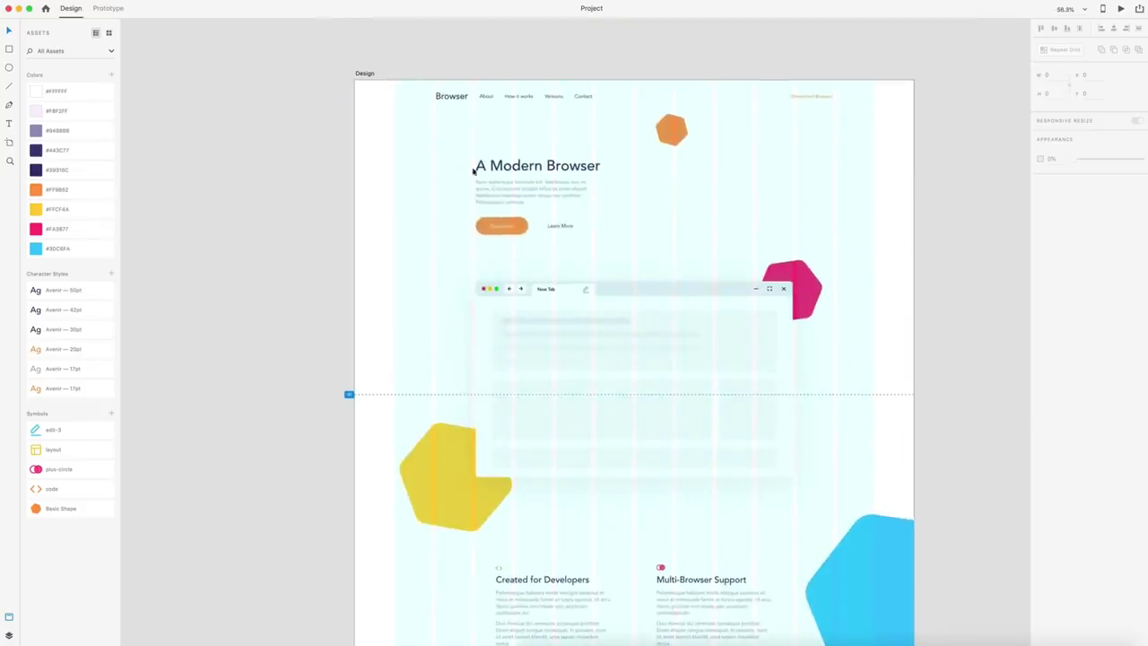
drag(432, 135, 607, 262)
drag(669, 233, 765, 201)
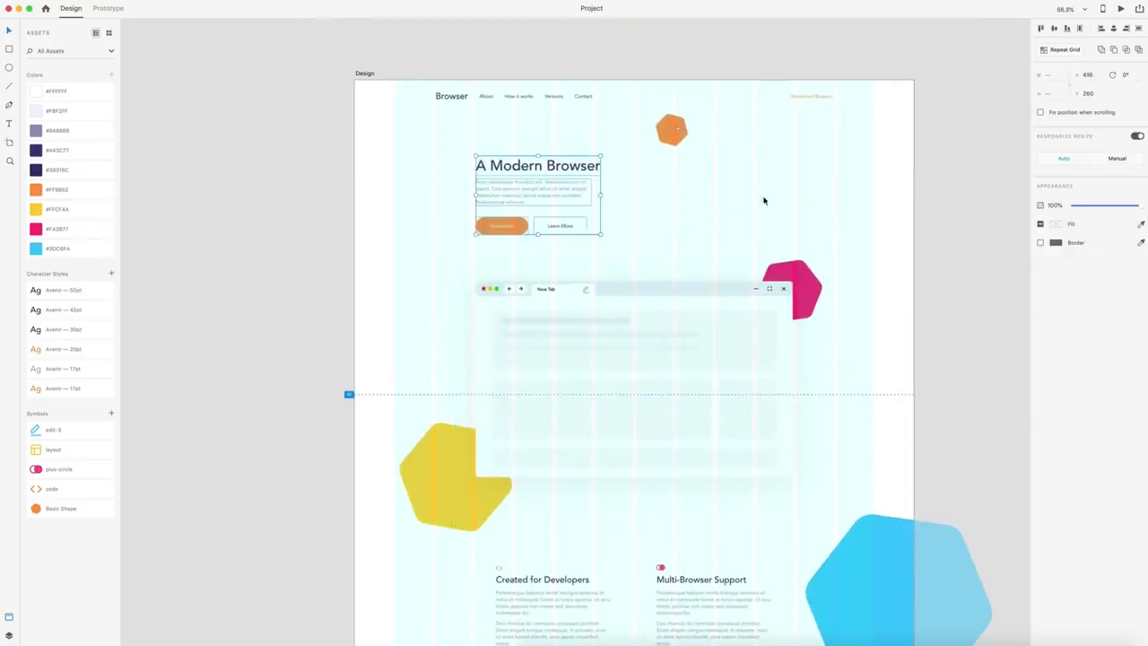
scroll(765, 203, down, 15)
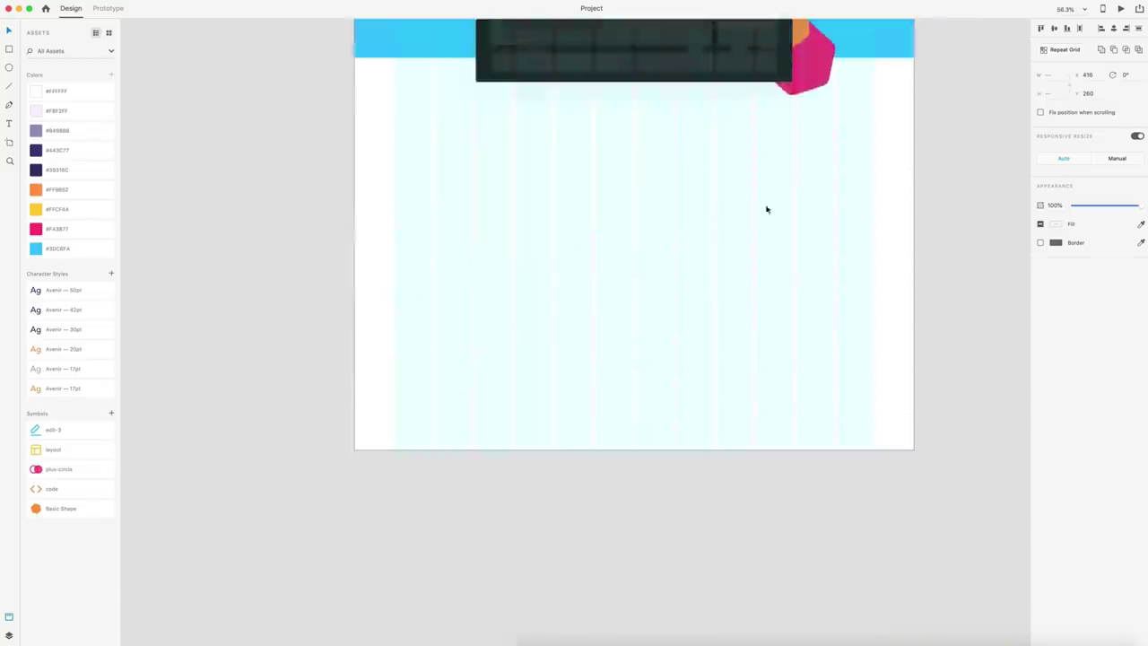
click(569, 235)
key(super+v)
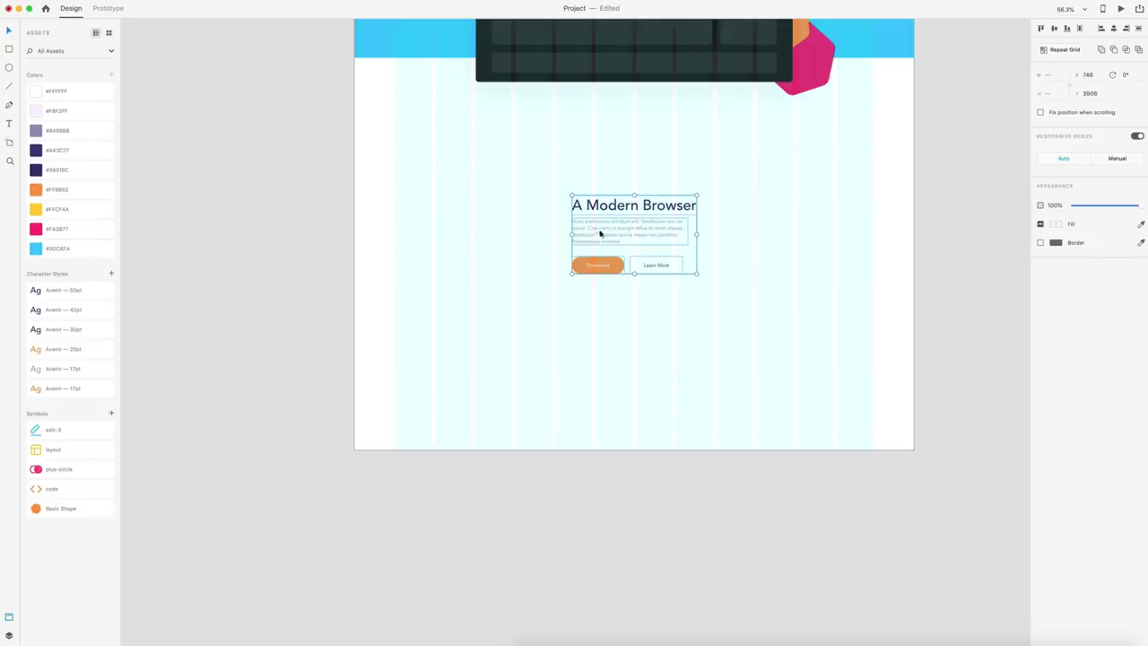
drag(600, 233, 515, 213)
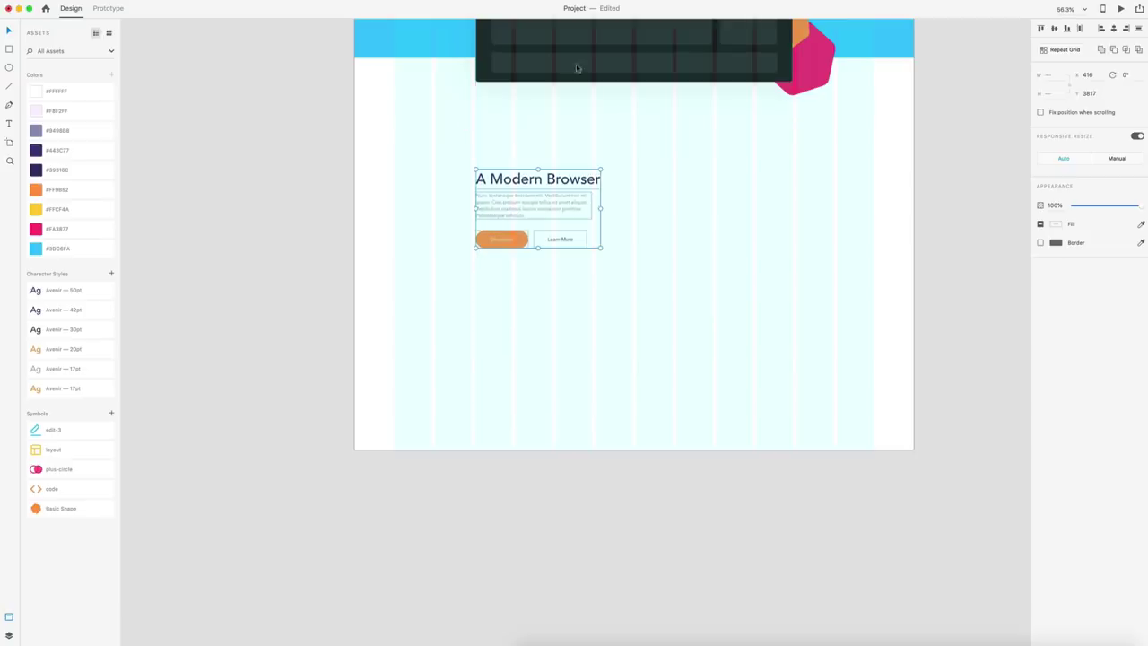
Change the copied heading to "Quick Editor"
double_click(531, 178)
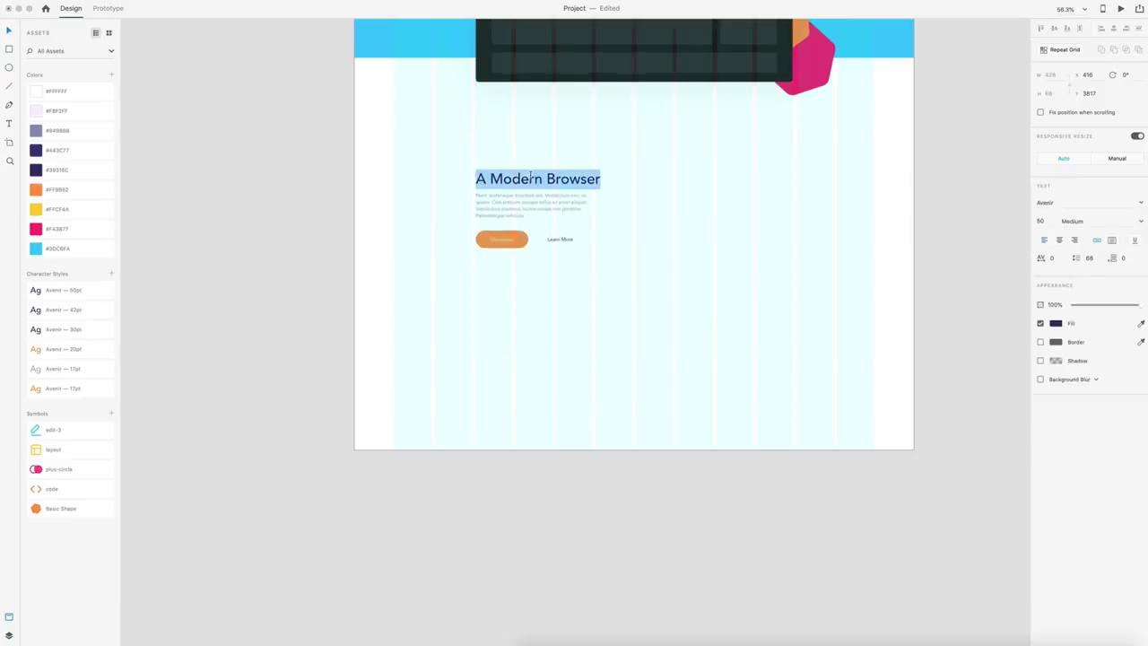
text(Quick Editor)
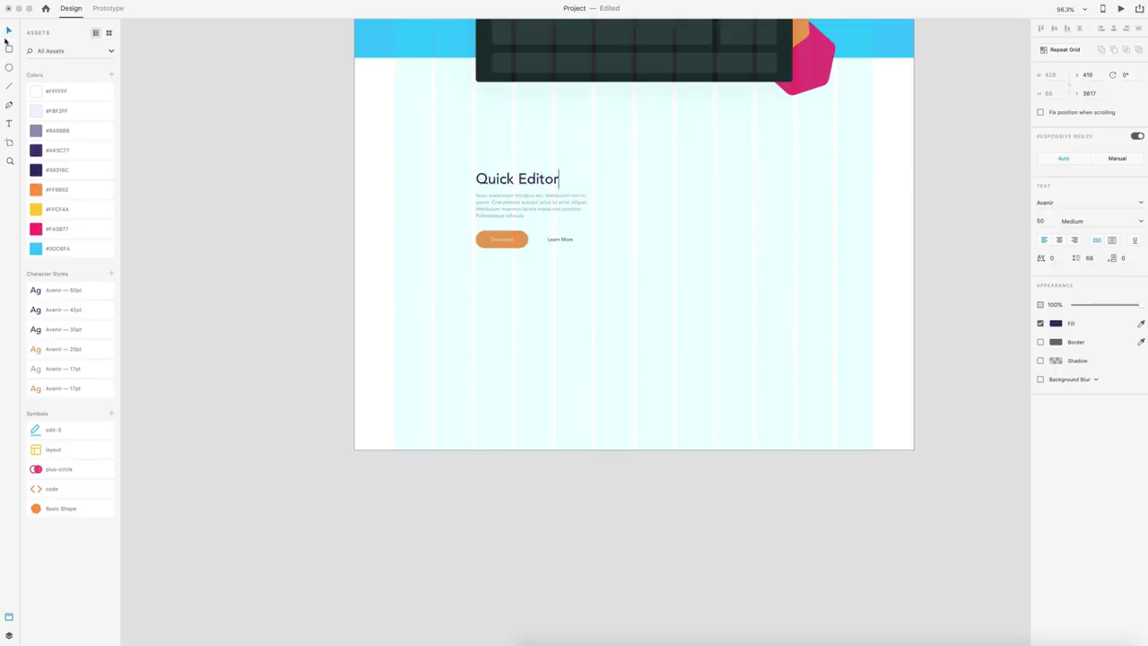
click(9, 31)
click(592, 327)
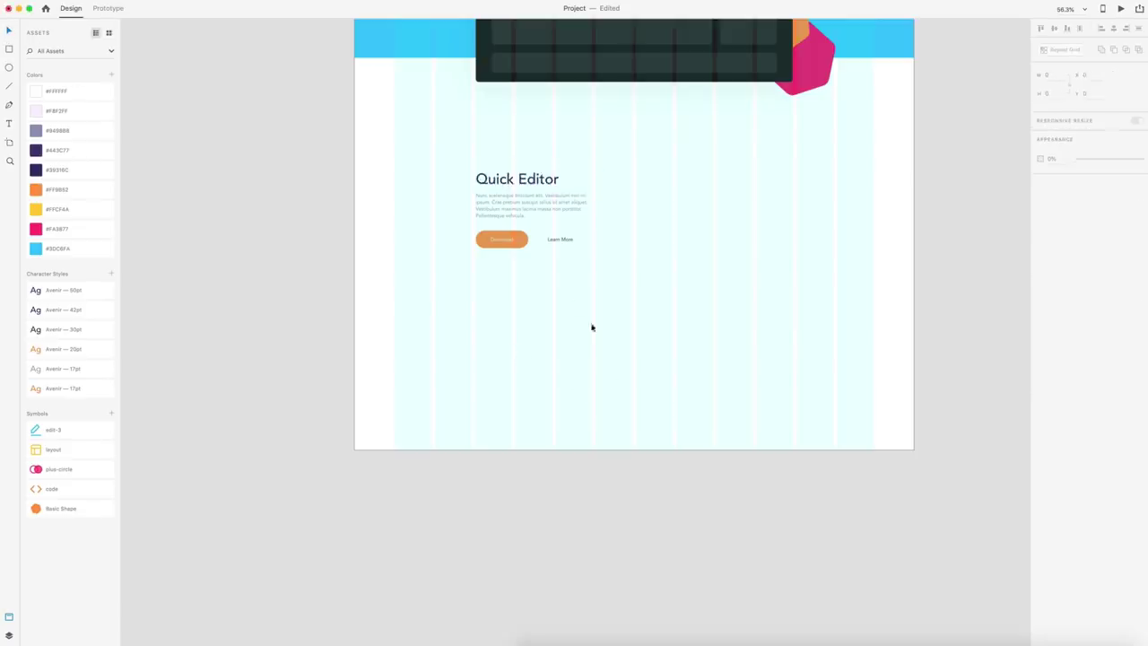
Delete the copied "Learn More" text link and relabel the orange button with centred text reading "Learn More"
click(561, 241)
key(Delete)
click(505, 240)
double_click(505, 240)
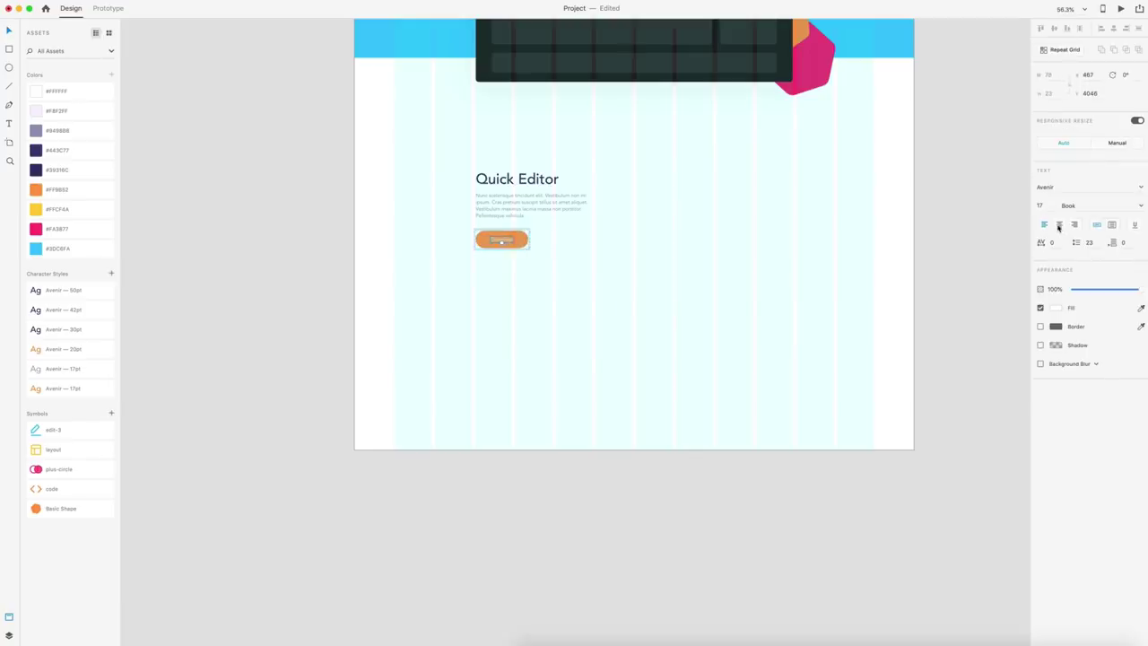
double_click(508, 241)
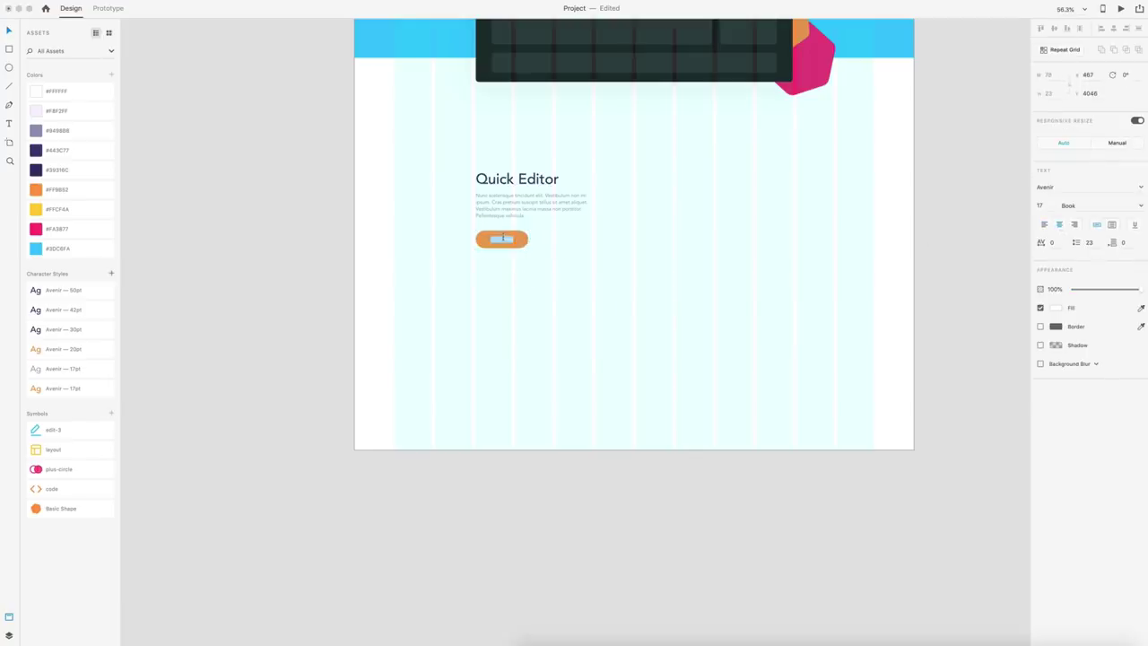
key(BackSpace)
click(10, 32)
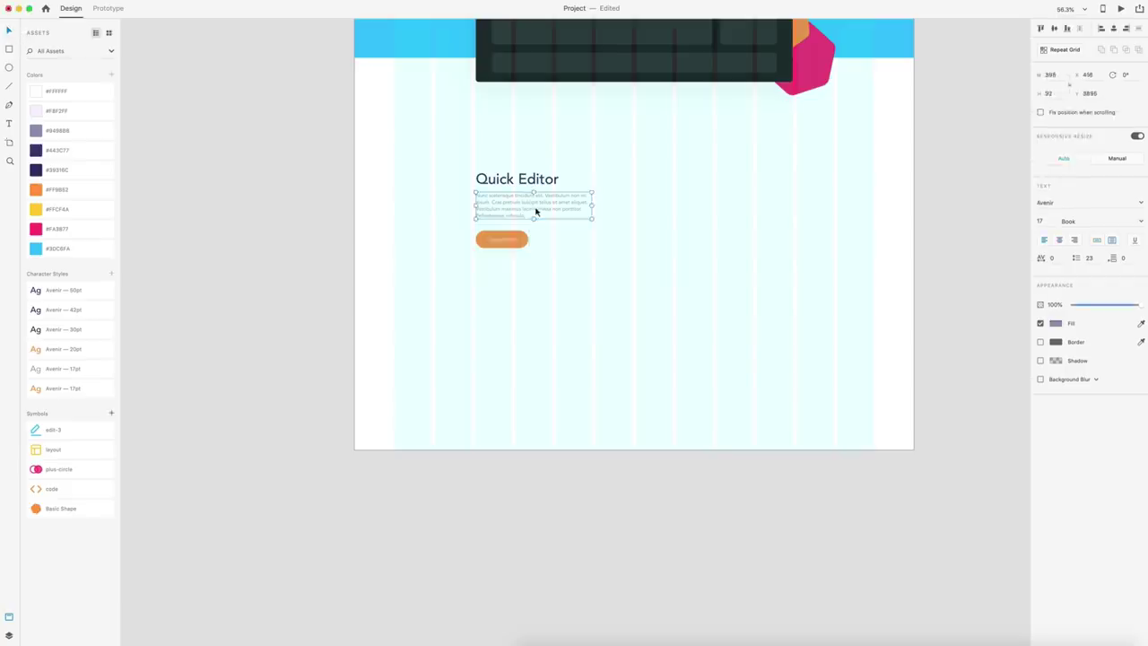
Replace the Quick Editor paragraph with placeholder text starting "Praesent eu dolor" and trim it to end at "Nullam et maximus lorem."
scroll(536, 212, up, 5)
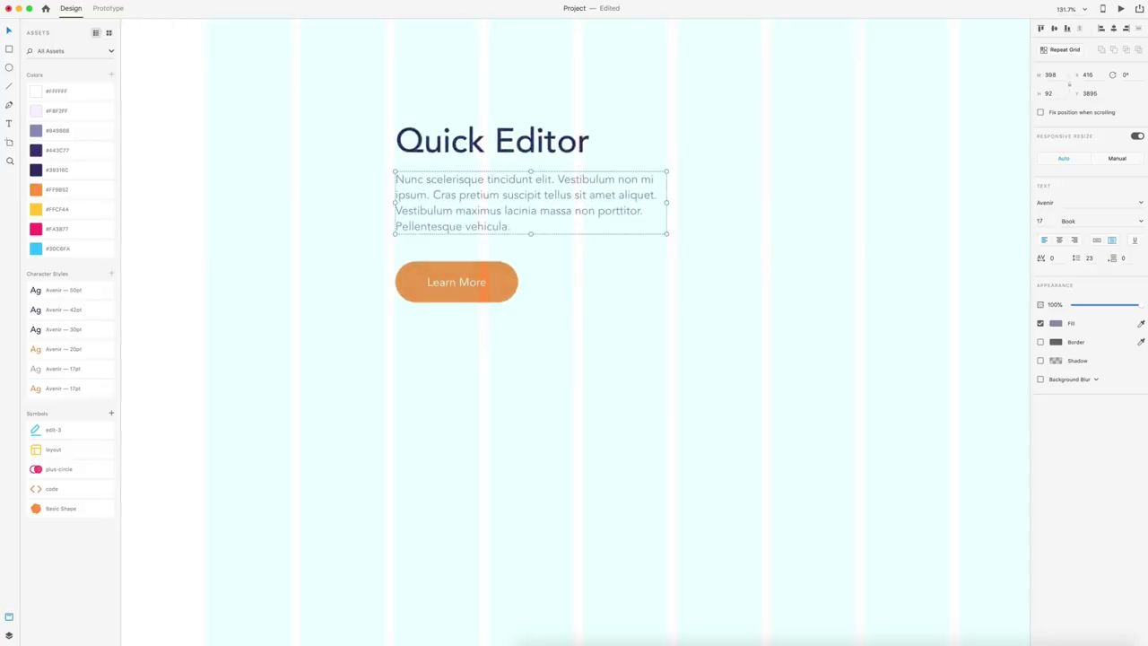
click(133, 1)
click(151, 35)
click(513, 220)
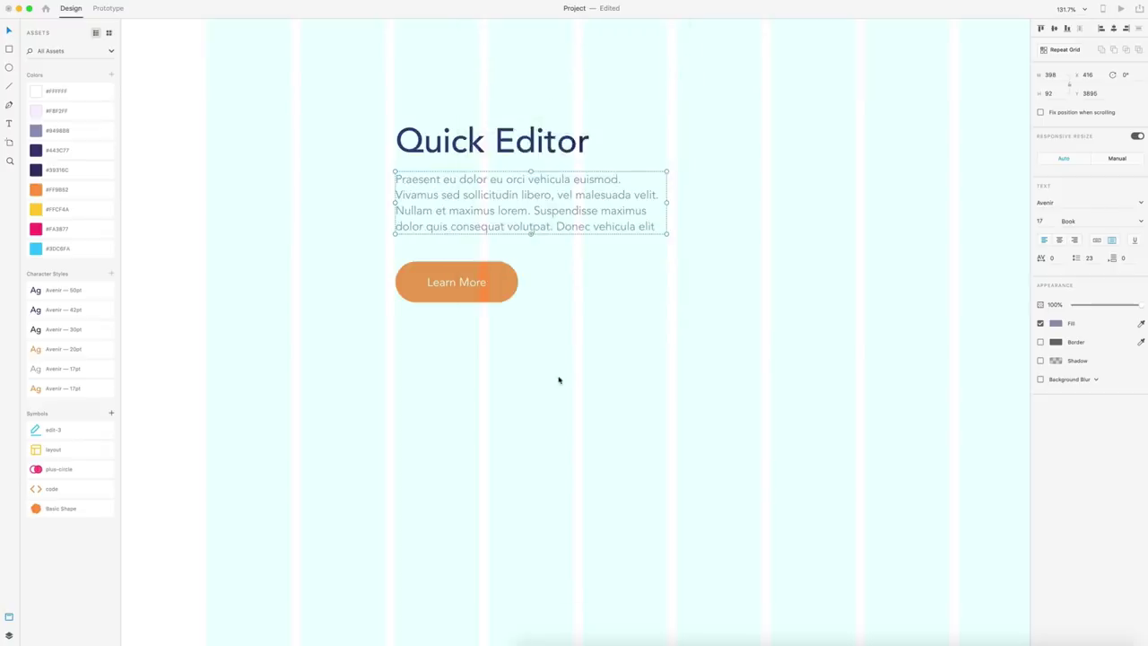
double_click(538, 214)
drag(533, 212, 693, 494)
key(BackSpace)
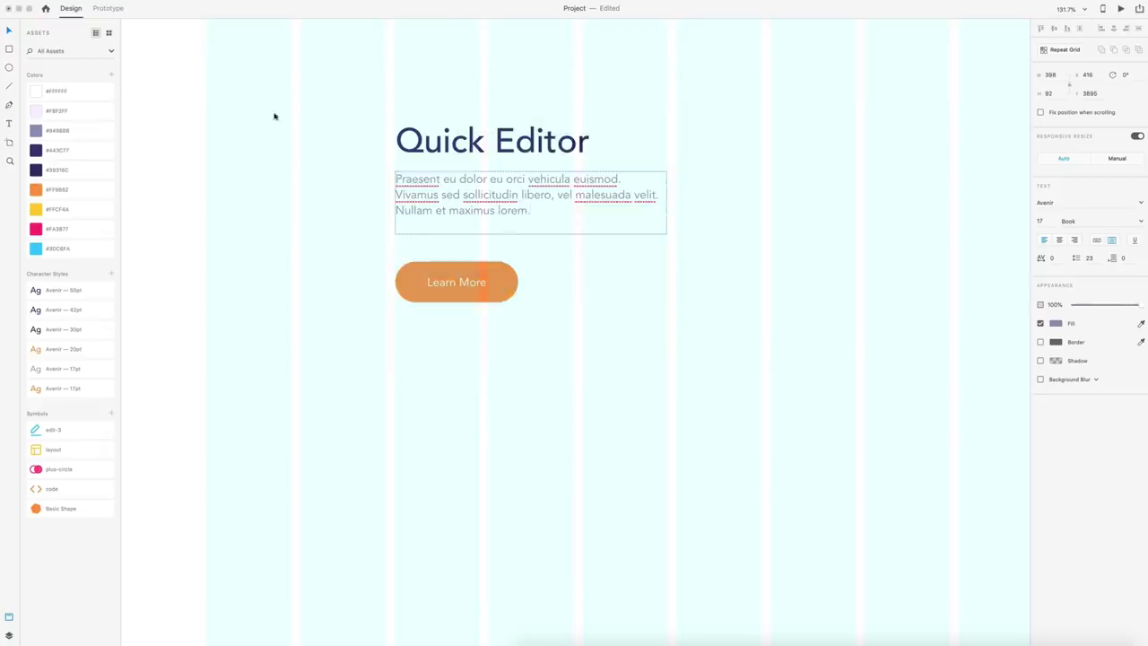
click(6, 30)
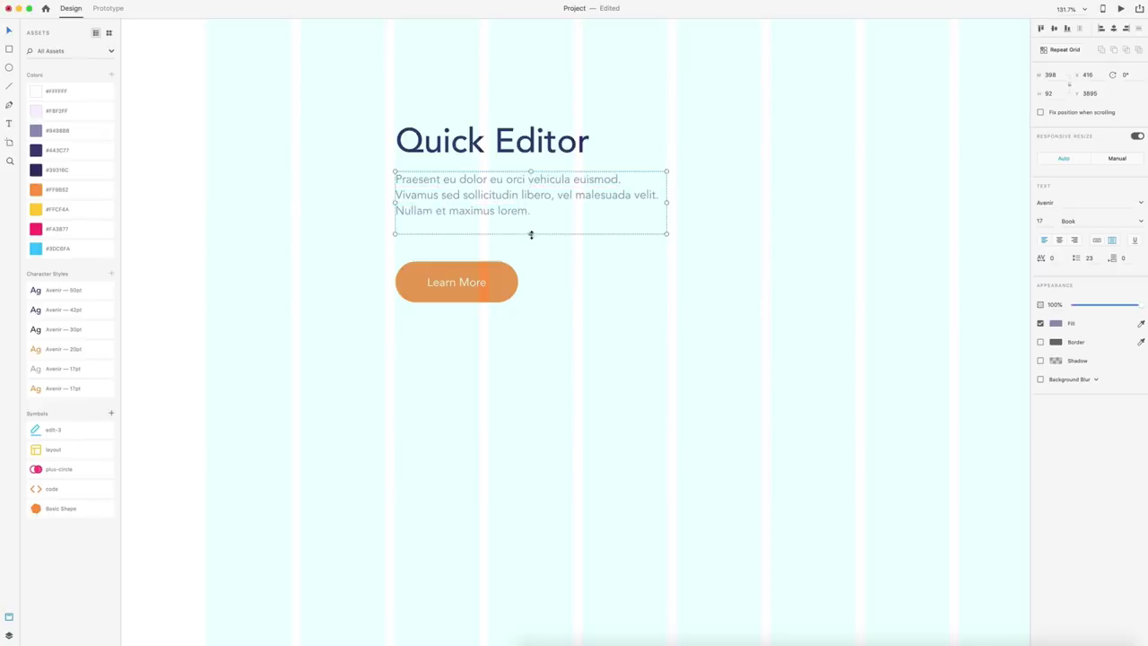
Shorten the Quick Editor paragraph's text box to three lines and move the "Learn More" button up beneath it
drag(531, 234, 531, 219)
drag(505, 284, 505, 273)
click(692, 318)
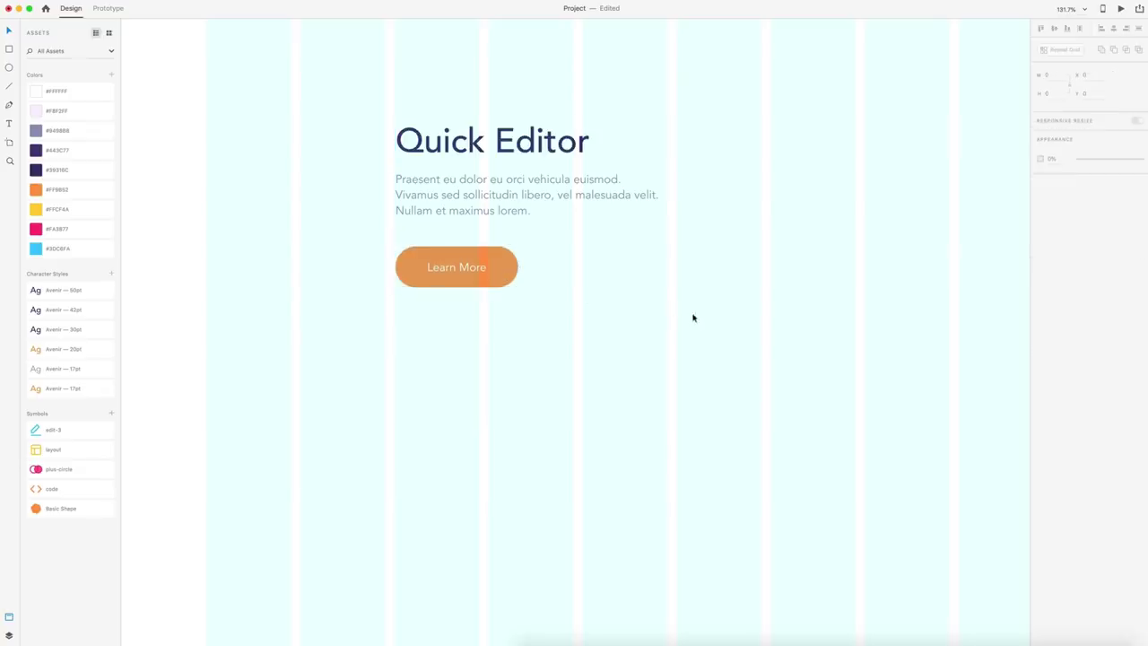
Toggle the artboard's layout grid
scroll(695, 317, down, 5)
scroll(705, 310, right, 2)
key(super+shift+apostrophe)
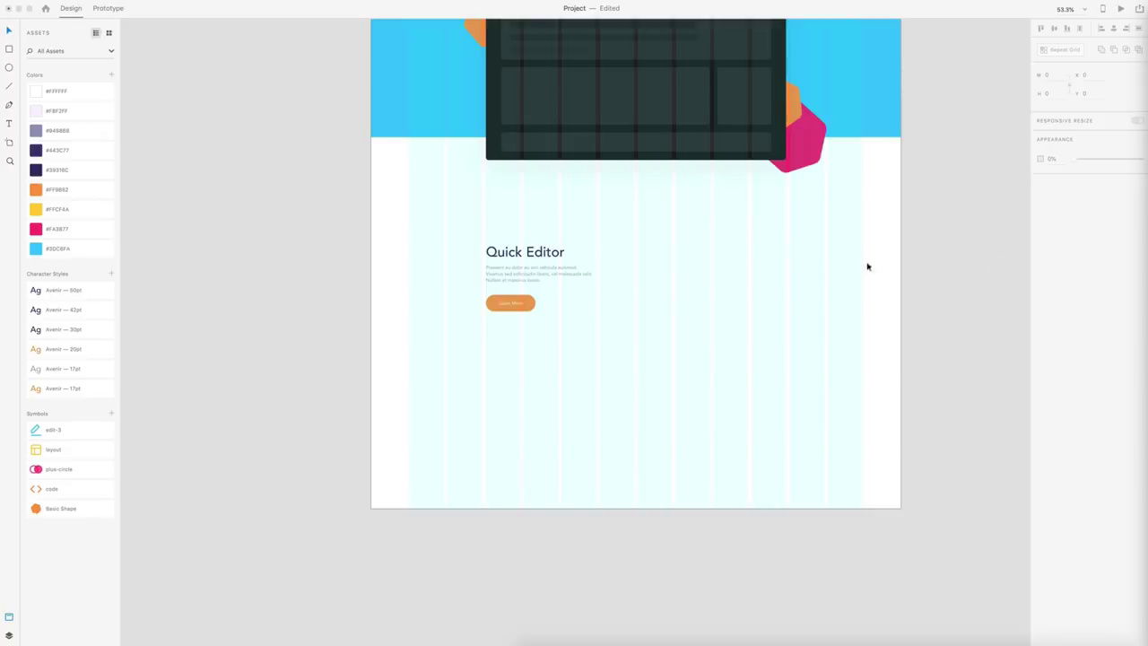
Paste the code editor mockup and position it beside the Quick Editor text, aligned with the large dark mockup's edge
click(687, 277)
key(super+v)
drag(701, 333, 699, 301)
click(782, 52)
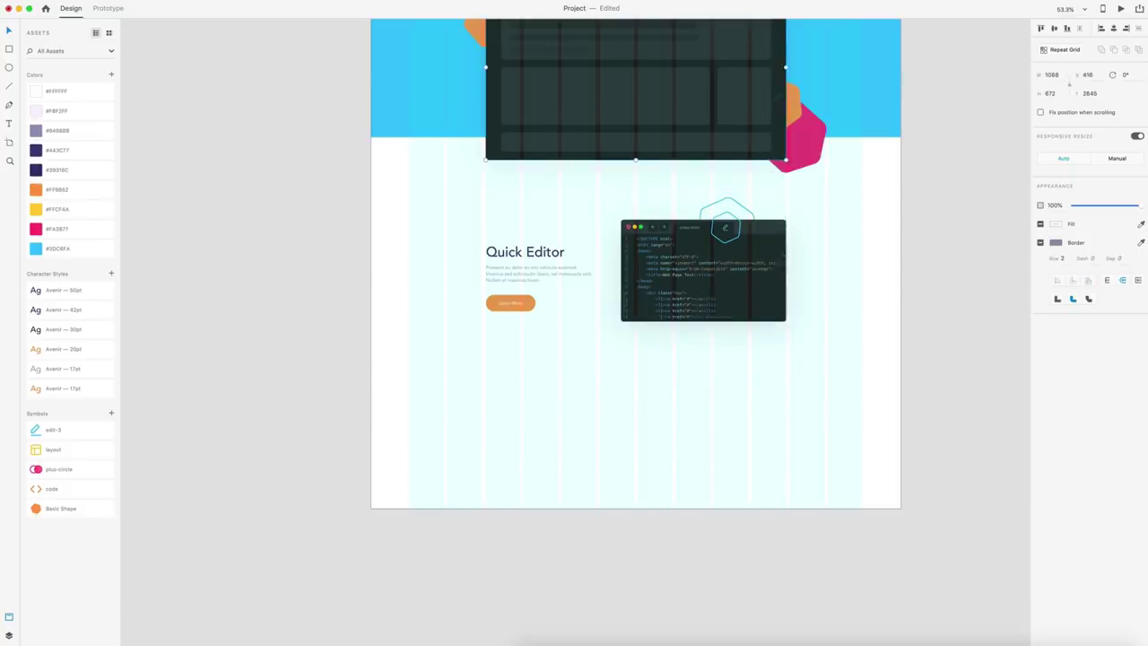
Duplicate the Quick Editor heading, paragraph and "Learn More" button to the right side of the page, below the code editor mockup
click(551, 325)
scroll(551, 325, down, 2)
drag(572, 304, 682, 362)
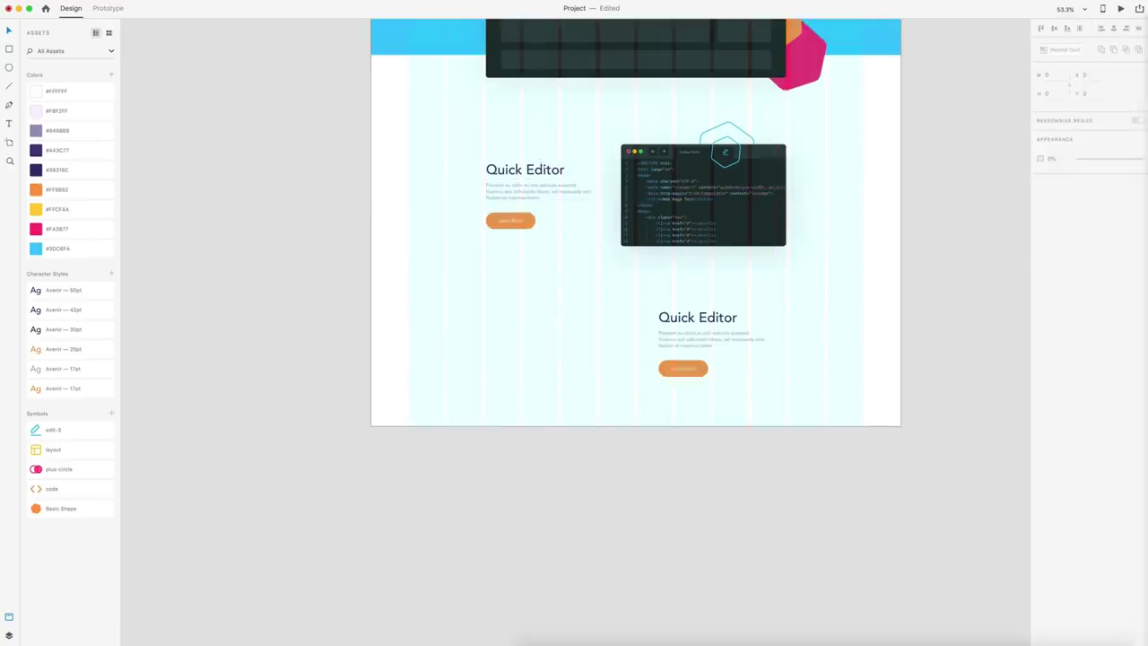
Paste the dark browser mockup with the pink browser list and place it beside the copied text block
click(553, 329)
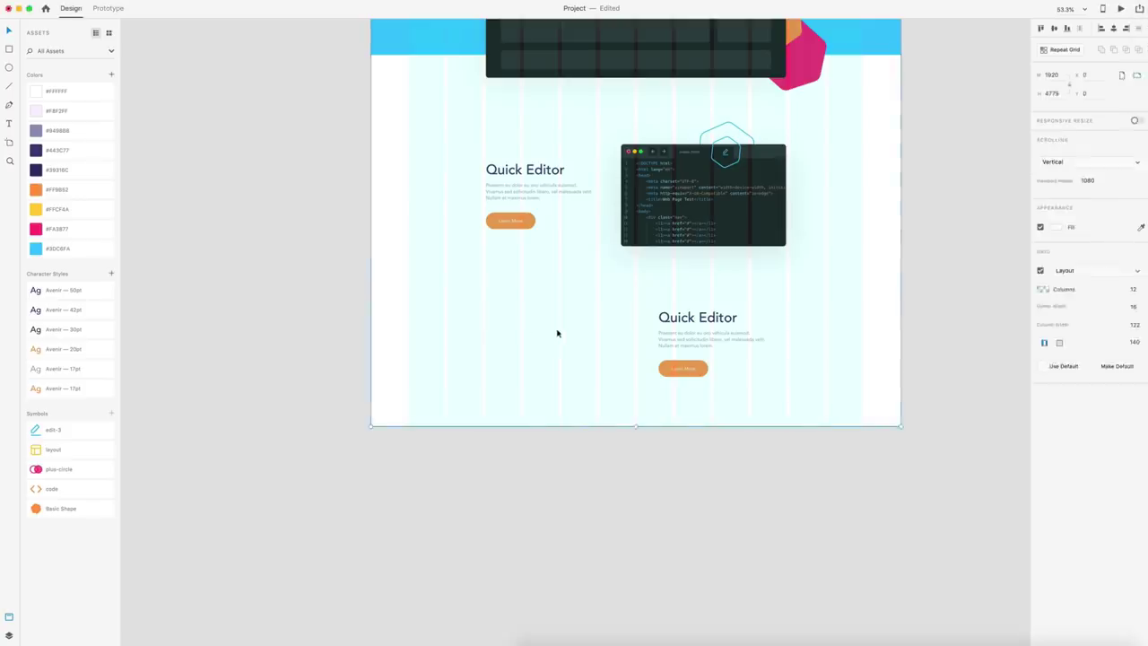
key(super+v)
drag(583, 415, 555, 341)
Extend the artboard's height to about 5343 and fine-tune the positions of the pasted mockup and the copied text block
double_click(818, 365)
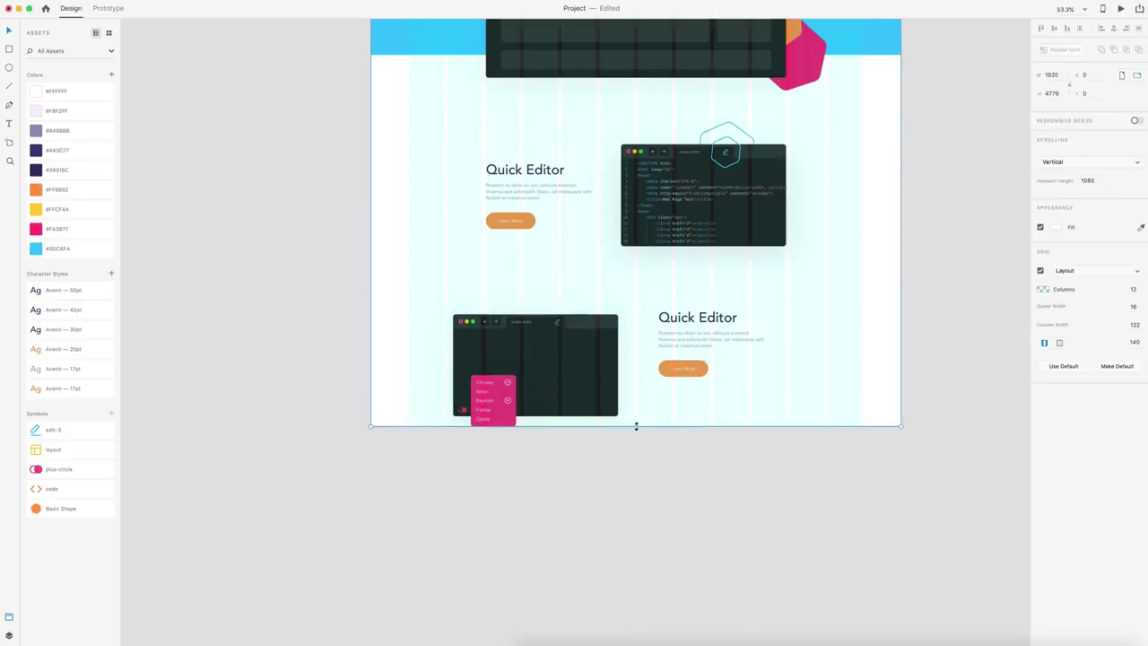
drag(636, 427, 641, 581)
drag(546, 331, 545, 328)
drag(684, 327, 702, 347)
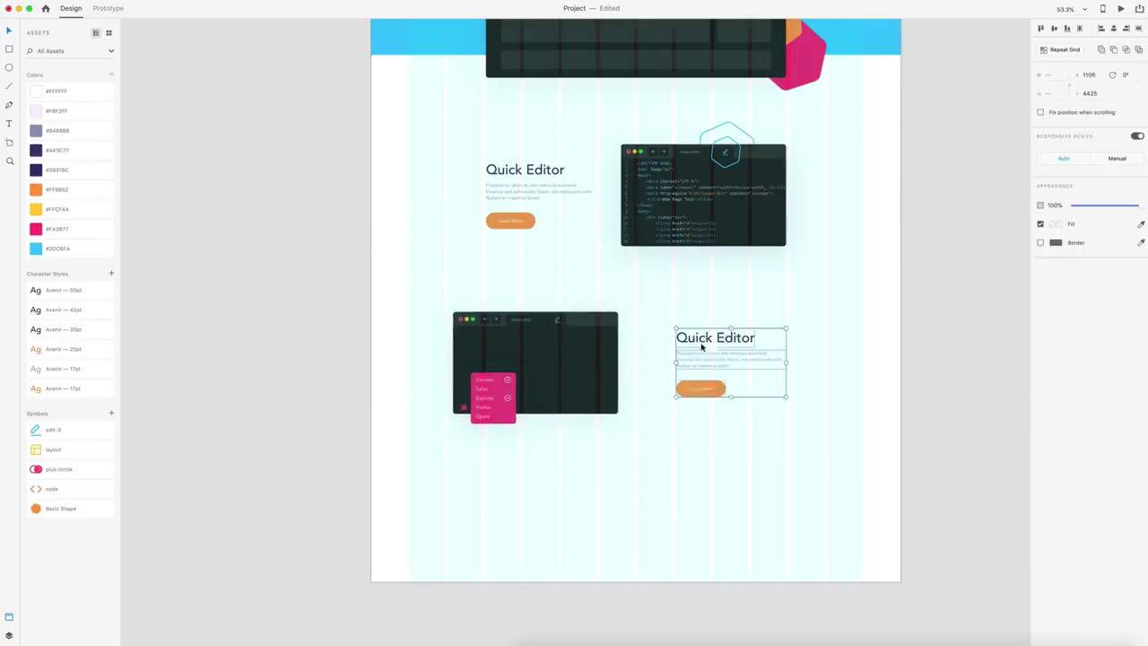
Retitle the copied heading "Multi-Browser" and replace its paragraph with placeholder paragraph text from the Content Generator plugin
double_click(701, 341)
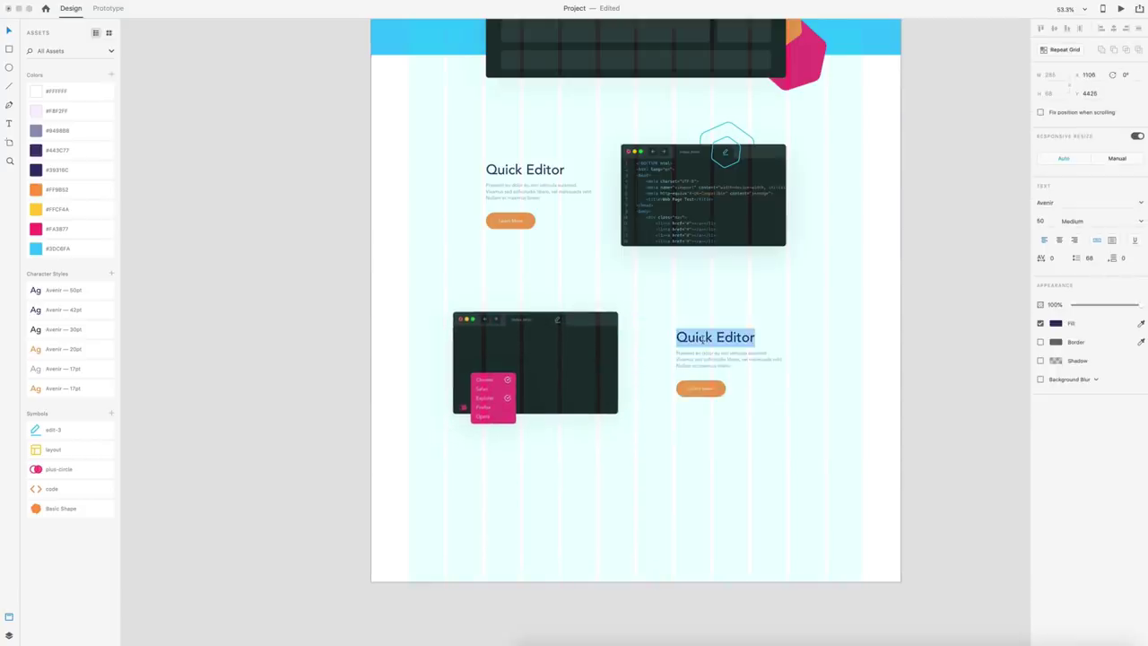
text(Multi-Browser)
click(705, 358)
click(132, 0)
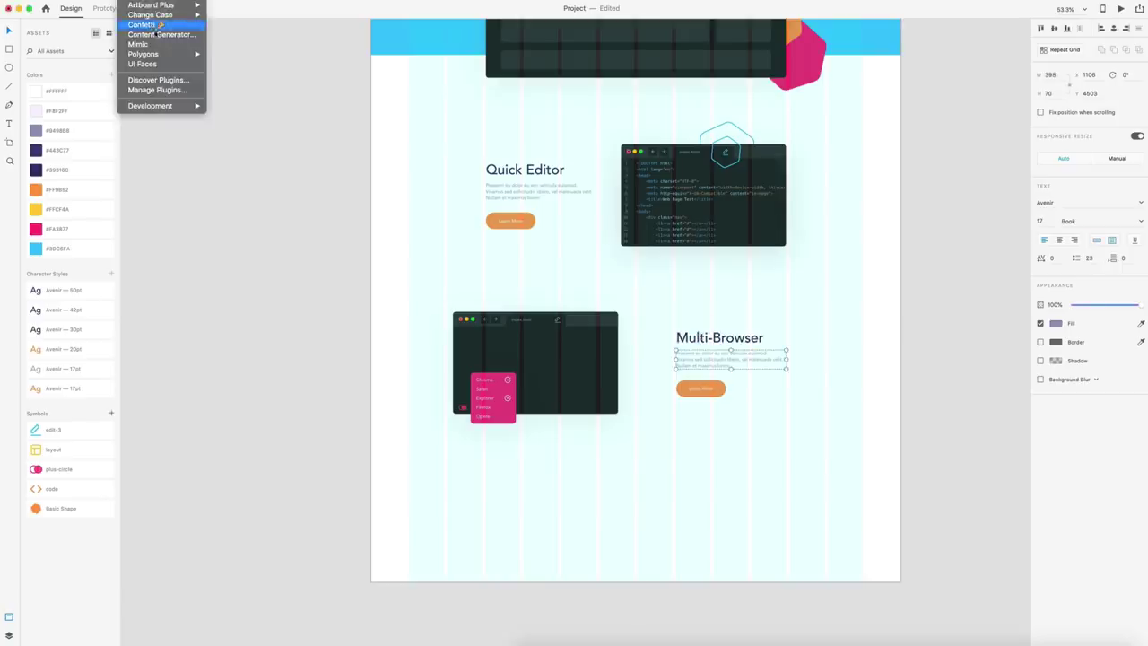
click(159, 34)
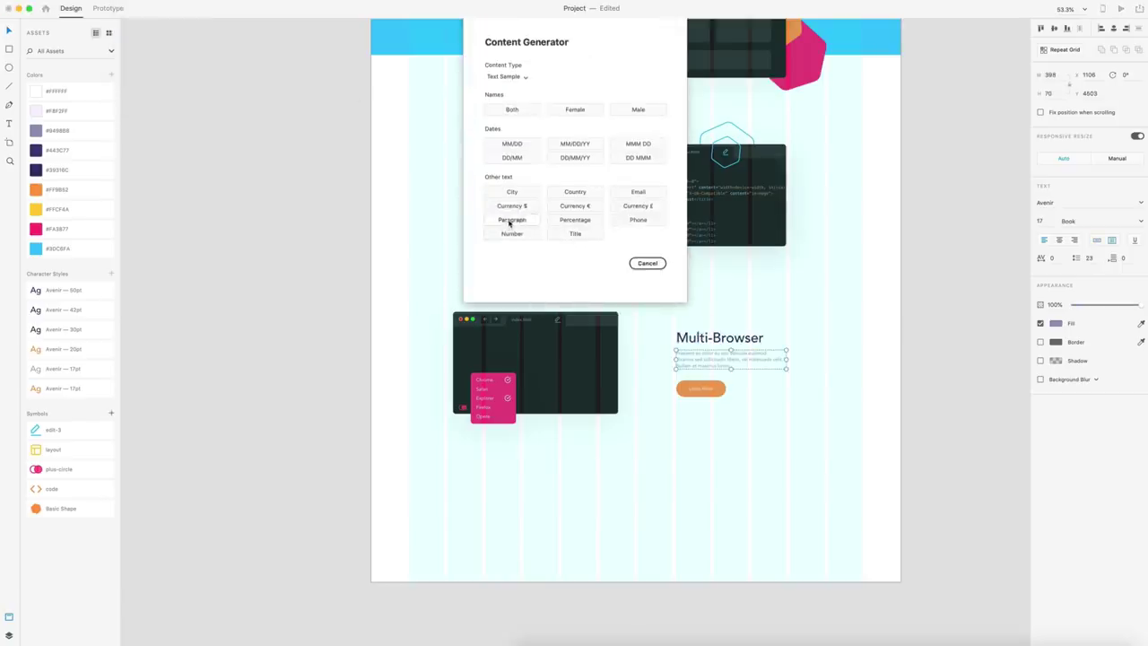
click(511, 223)
Trim the Multi-Browser placeholder text to three lines ending at "Maecenas convallis eros a ante"
click(759, 403)
scroll(759, 403, up, 5)
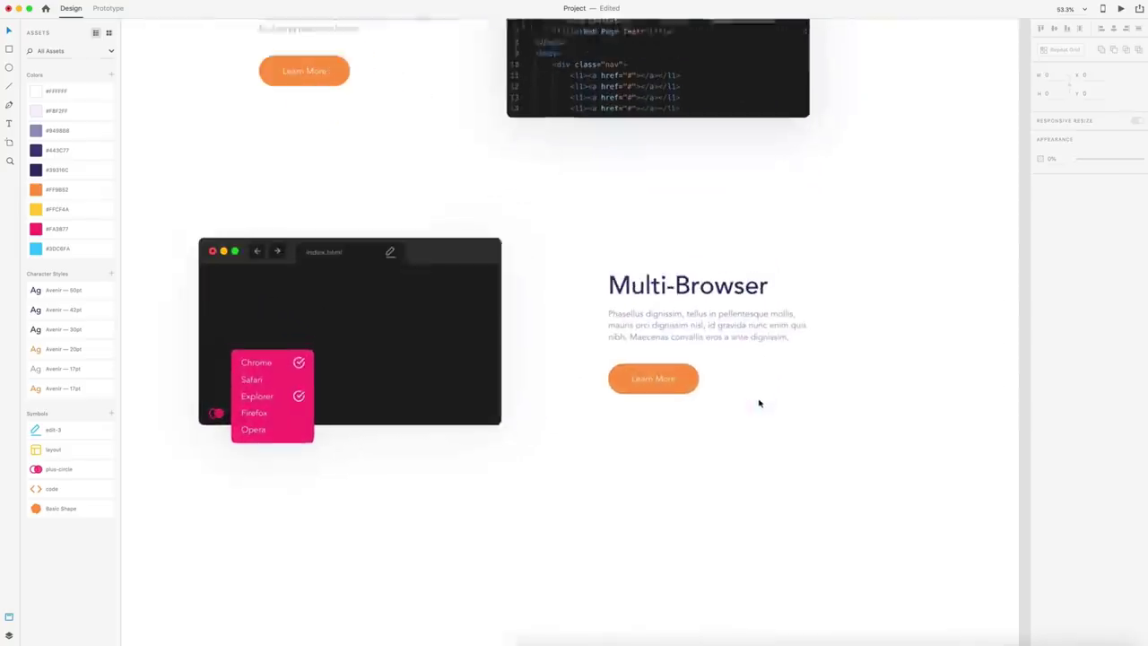
click(756, 333)
double_click(756, 333)
click(749, 332)
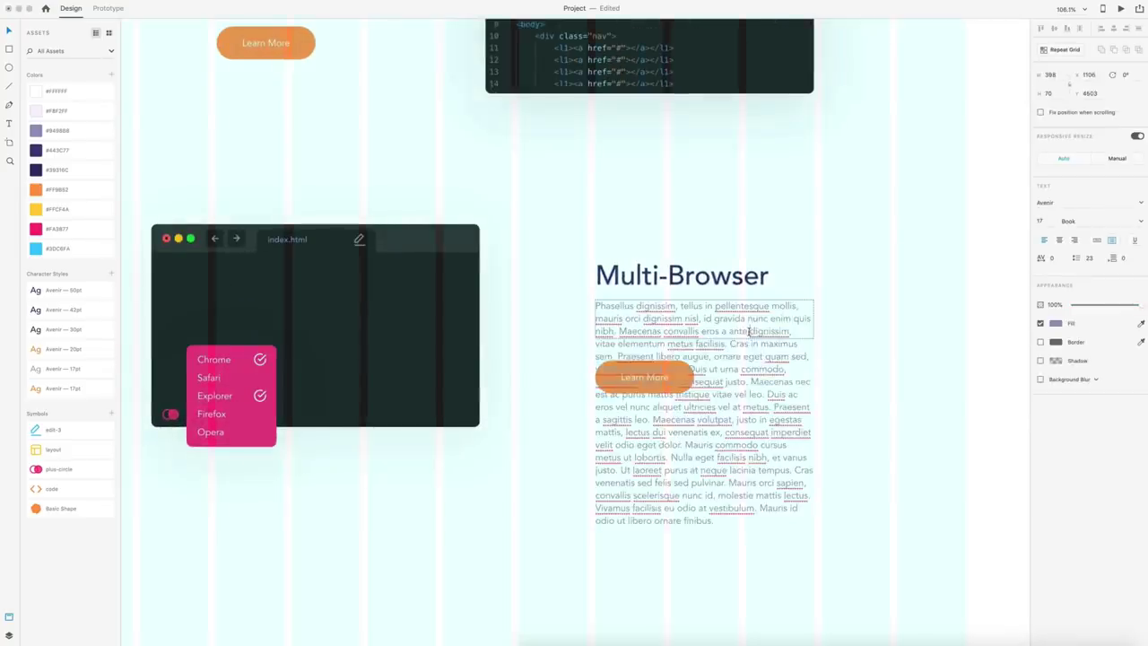
drag(749, 332, 931, 569)
key(BackSpace)
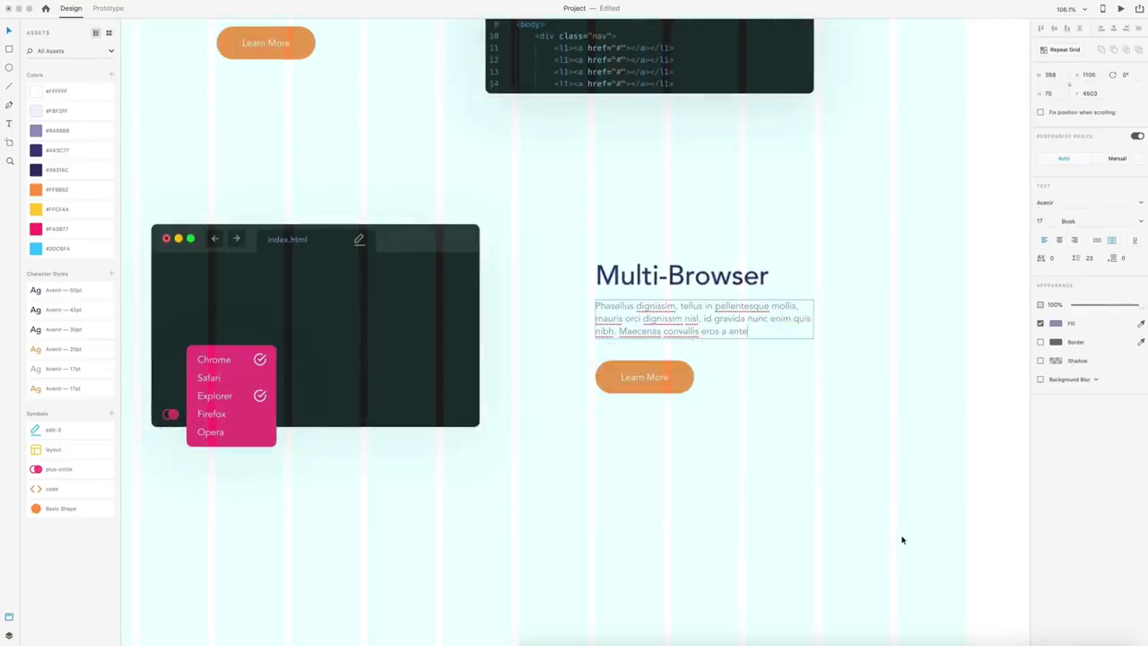
scroll(786, 496, down, 5)
Extend the artboard slightly downward and paste a copy of the header navigation row into the lower page area
click(680, 520)
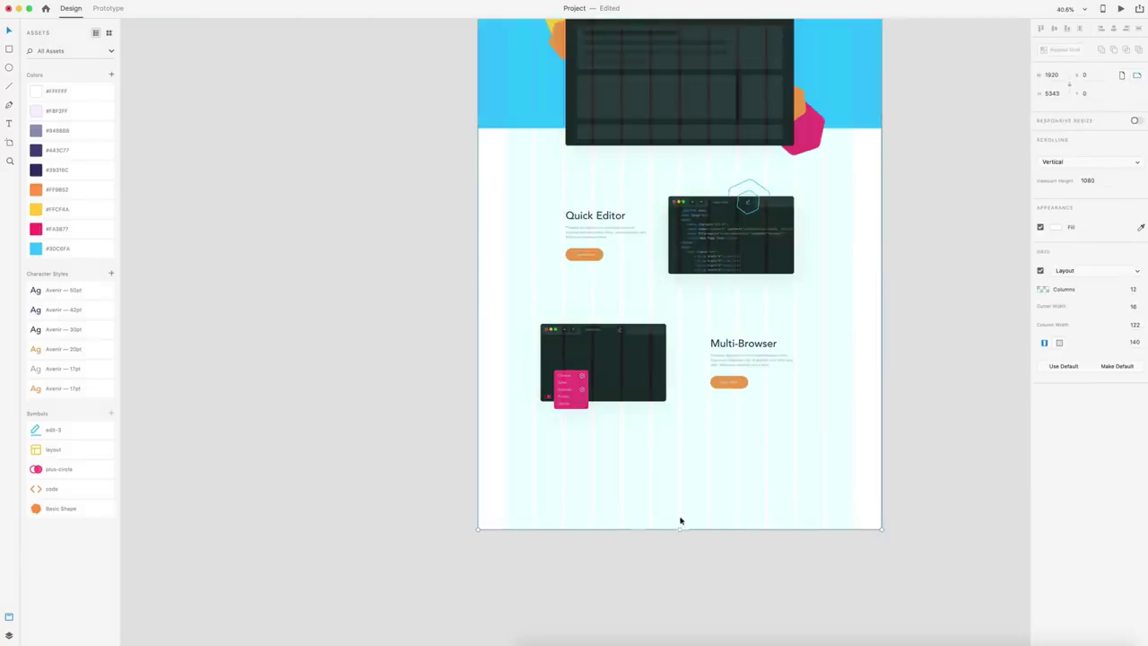
drag(679, 530, 682, 553)
scroll(680, 530, up, 10)
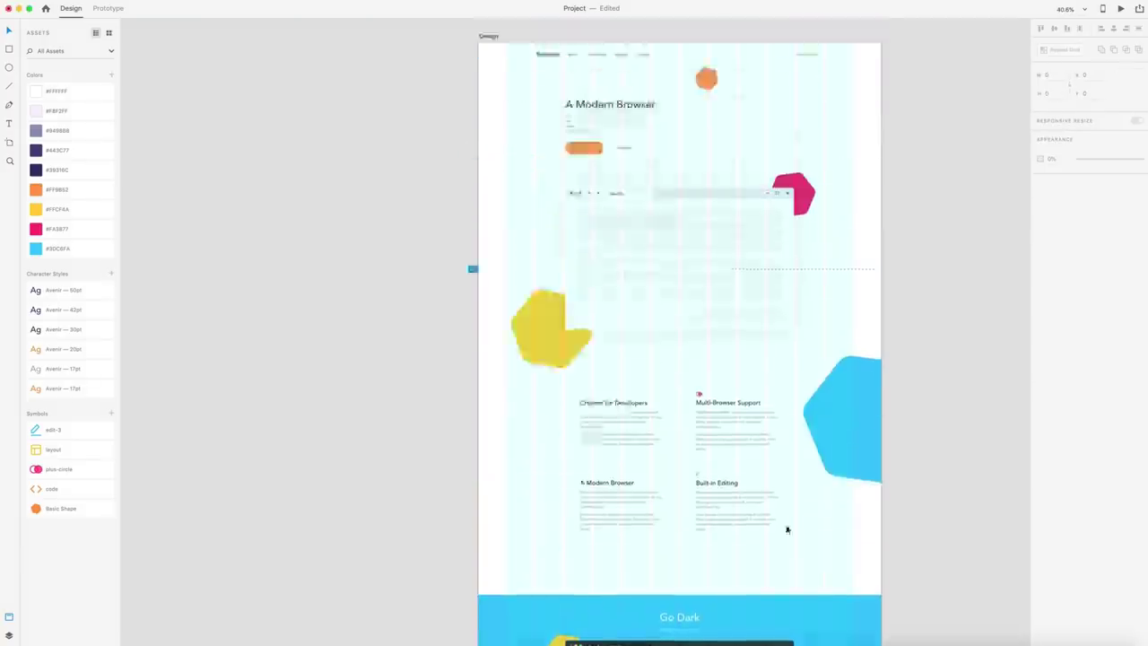
click(805, 117)
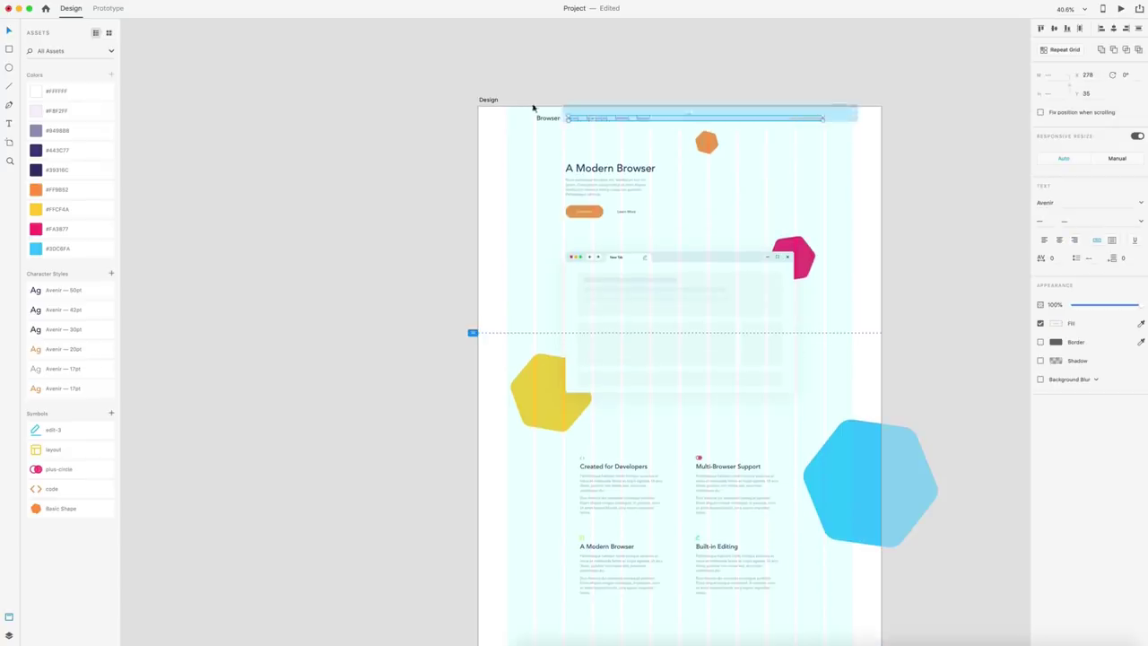
scroll(759, 289, down, 5)
scroll(759, 291, down, 9)
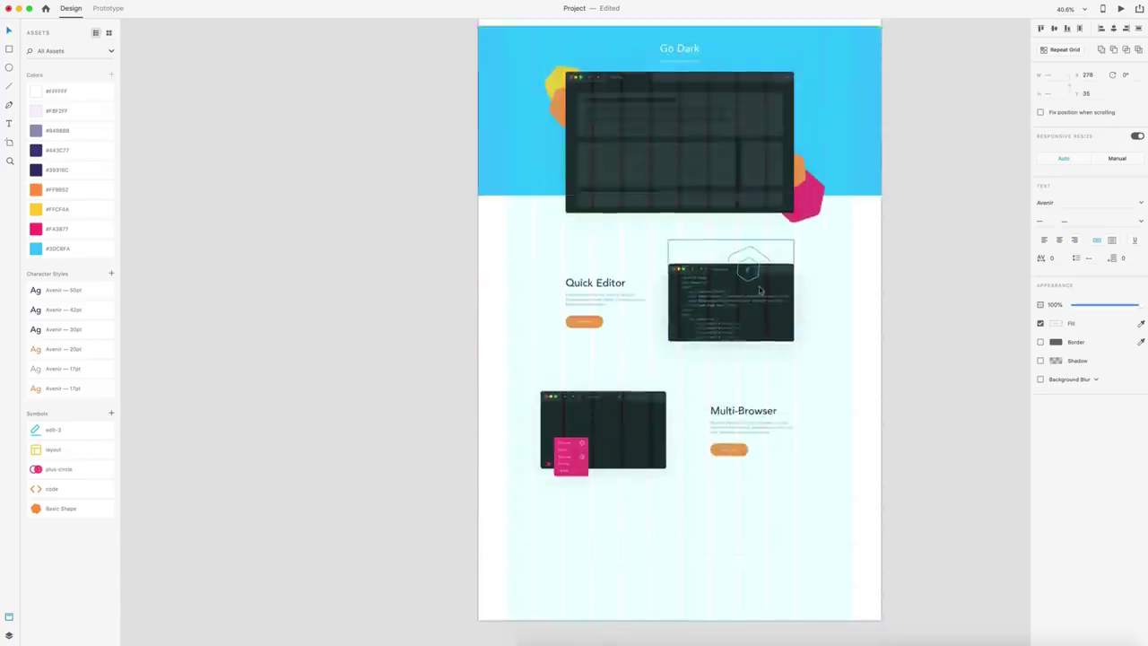
click(670, 438)
key(super+v)
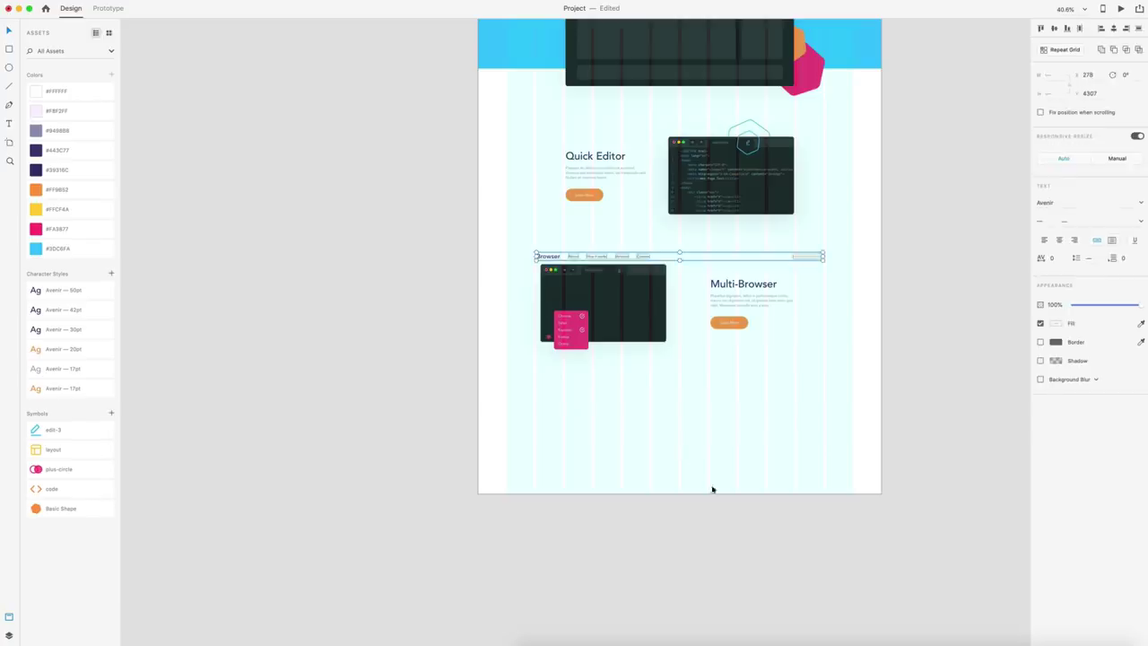
Move the copied navigation row down as a footer, about 34 px above the artboard's bottom edge
scroll(727, 419, up, 5)
drag(416, 129, 431, 549)
key(shift+Up)
key(shift+Up)
key(shift+Up)
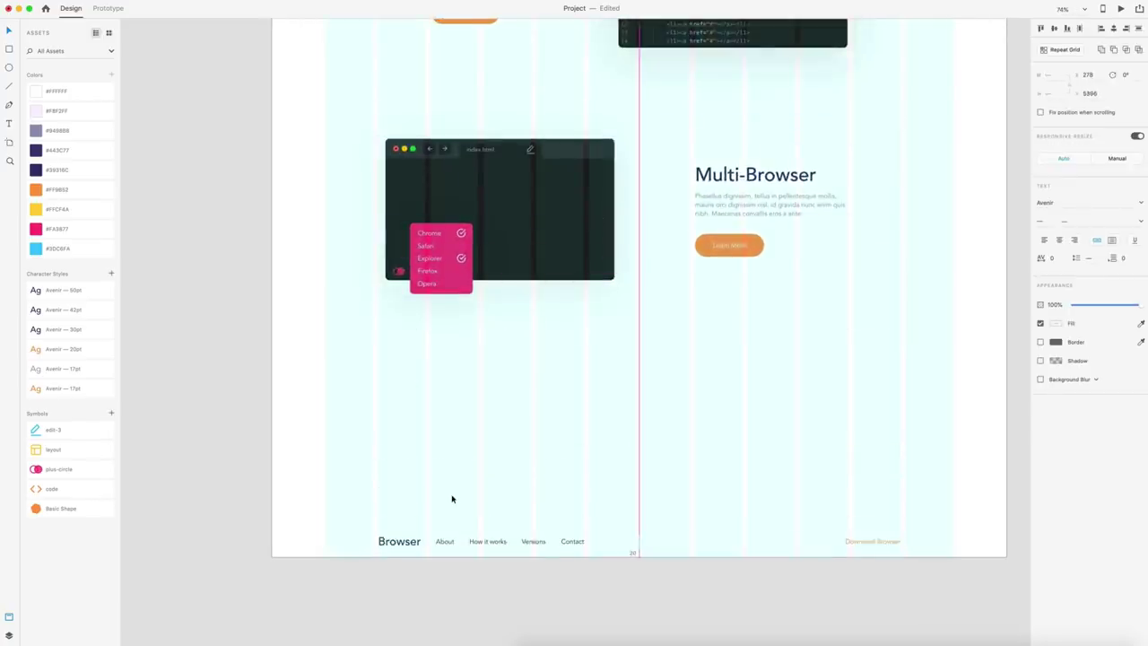
key(Up)
key(Up)
key(Up)
key(Up)
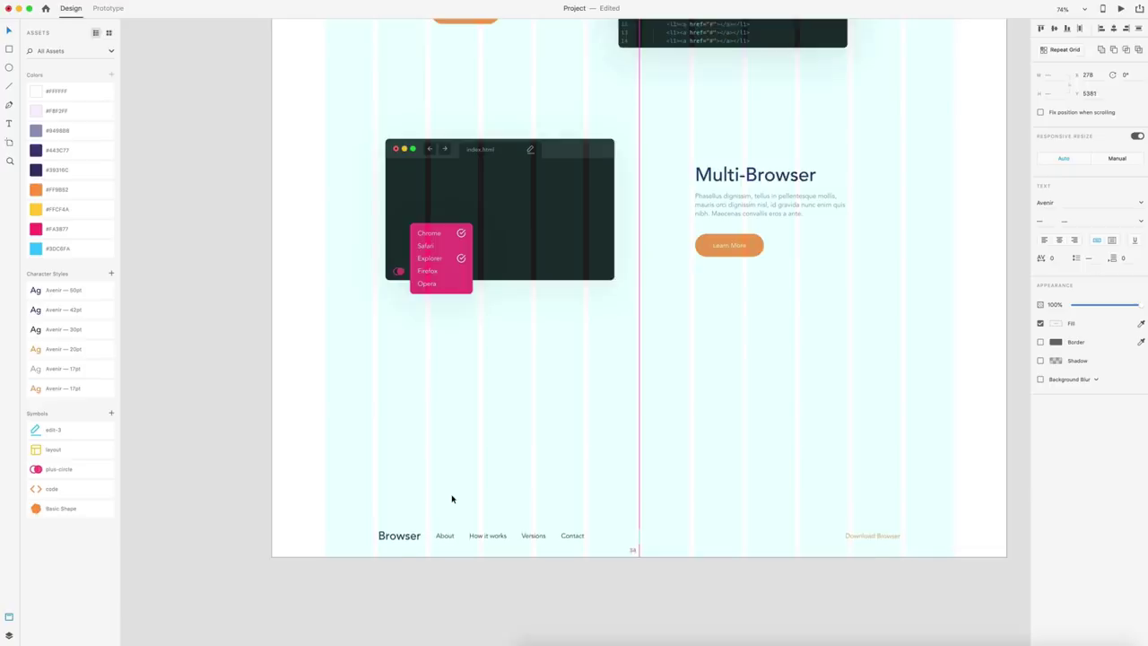
click(698, 462)
Delete the footer's "How it works", "Versions" and "Contact" links and change "About" to "Privacy and Terms"
scroll(841, 453, down, 1)
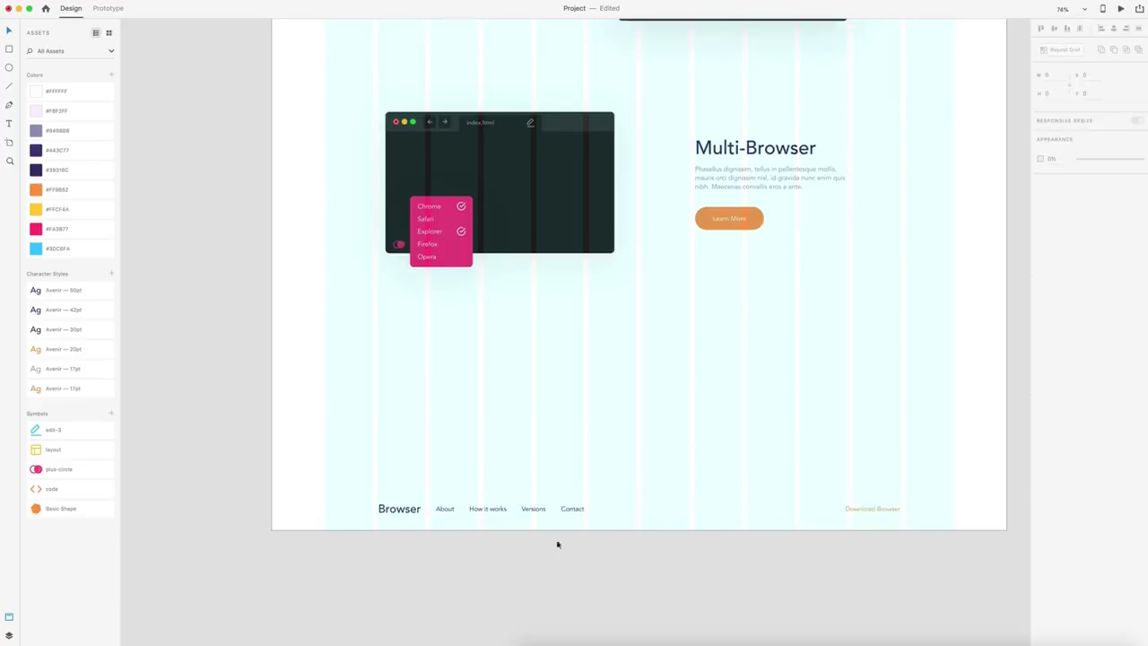
drag(614, 528, 479, 497)
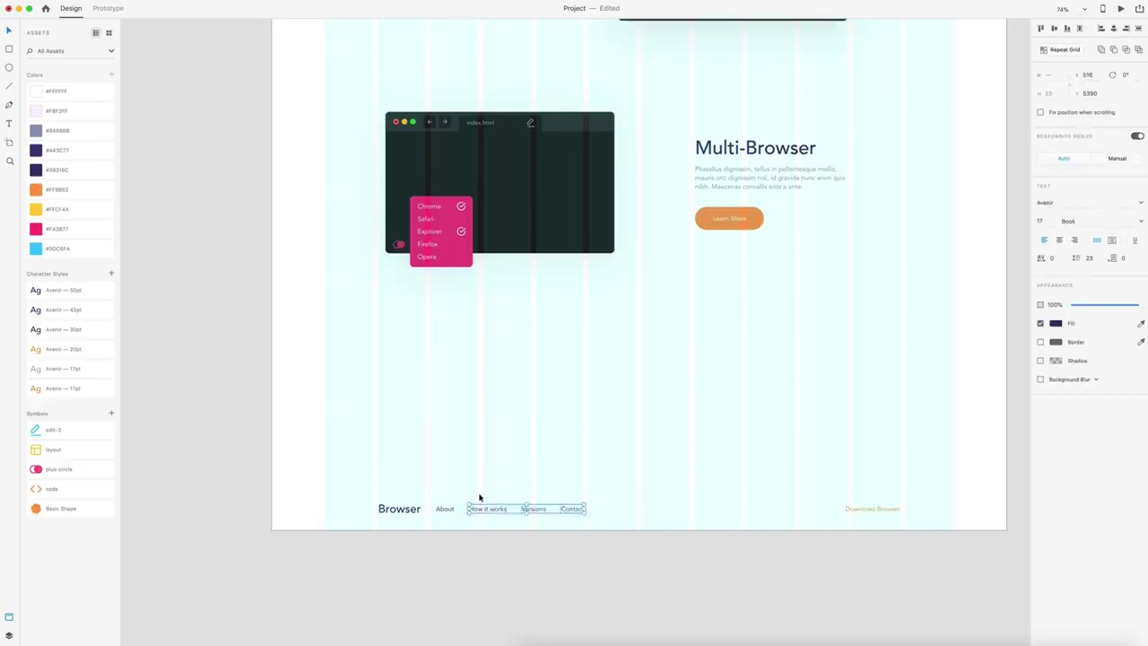
key(Delete)
double_click(445, 509)
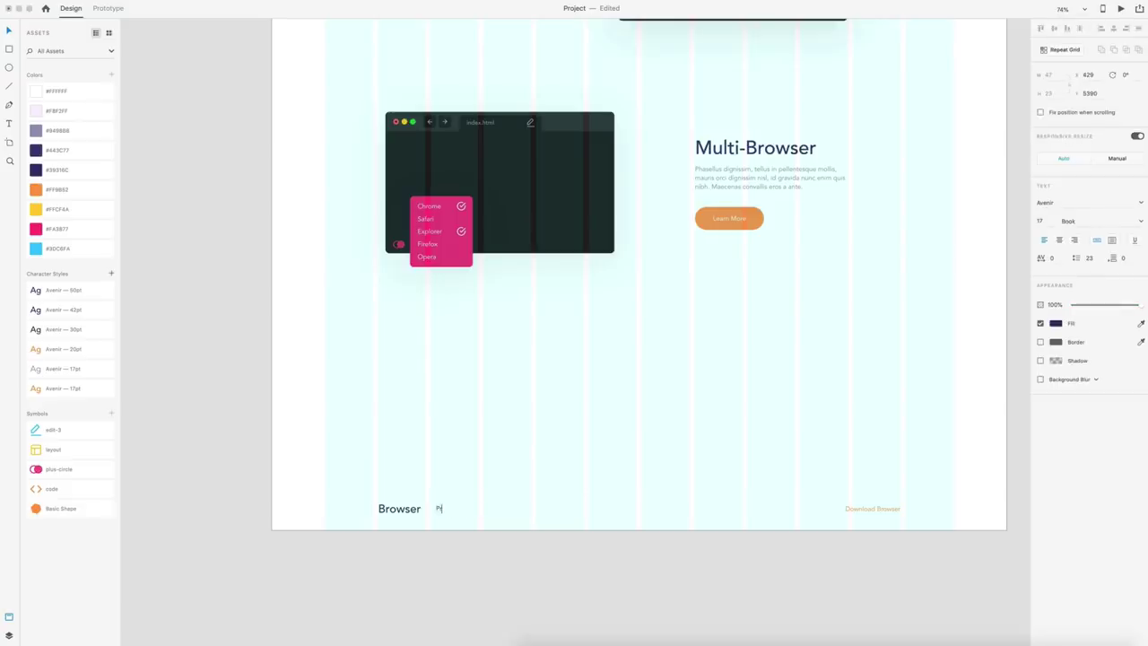
text(Privacy and Terms)
key(Escape)
Duplicate the "Privacy and Terms" link to its right and change the copy's text to "About Browser"
drag(455, 509, 524, 510)
double_click(523, 509)
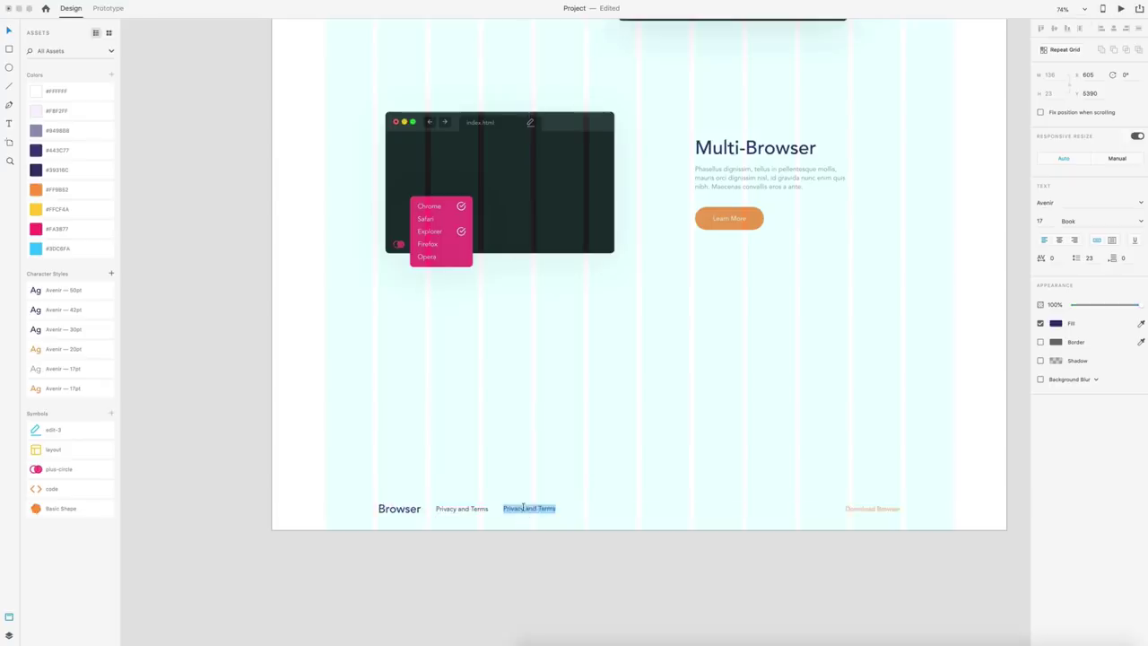
text(About Browser)
key(Escape)
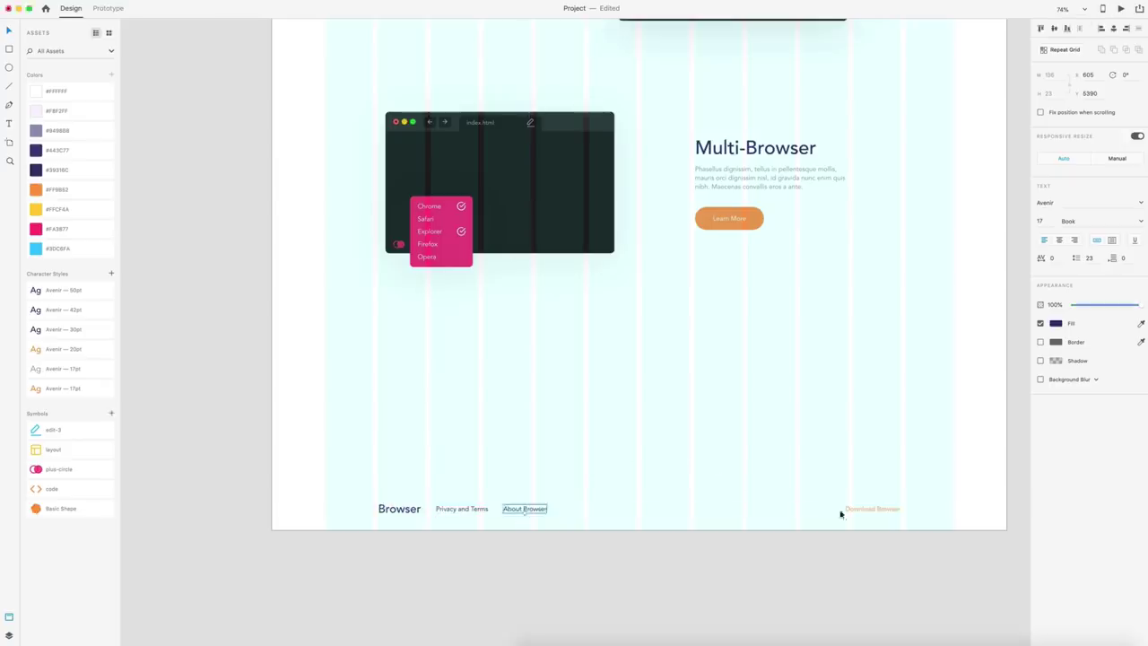
Change the footer's "Download Browser" link to "Help" and recolour it with the #39316C swatch
double_click(876, 509)
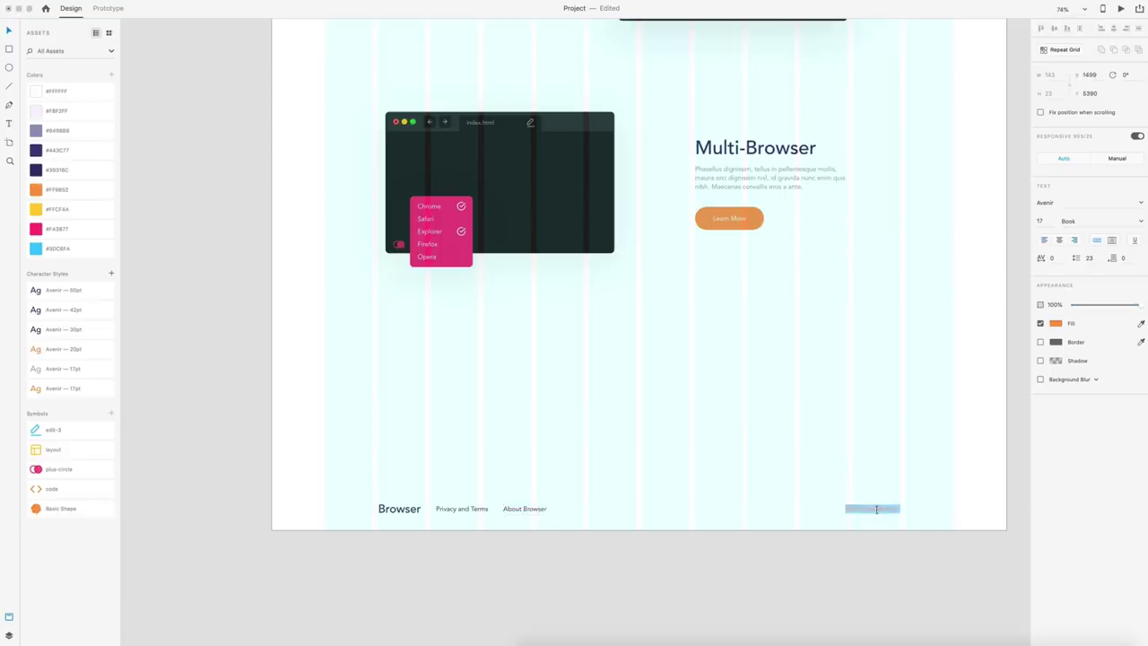
text(Help)
click(9, 28)
click(57, 169)
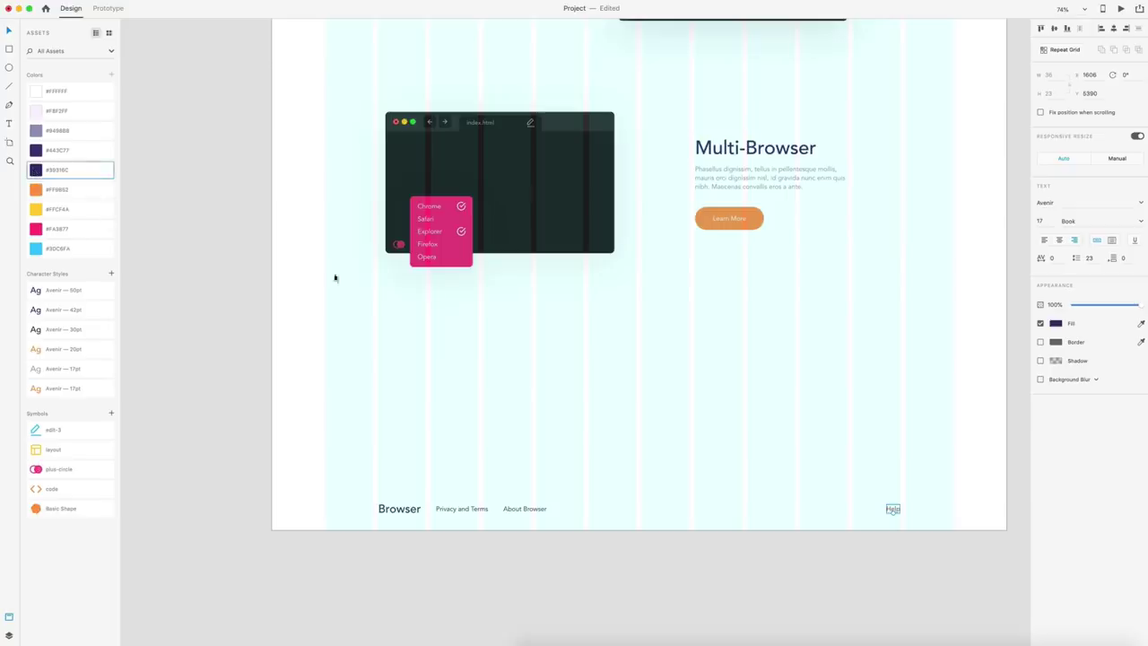
click(751, 477)
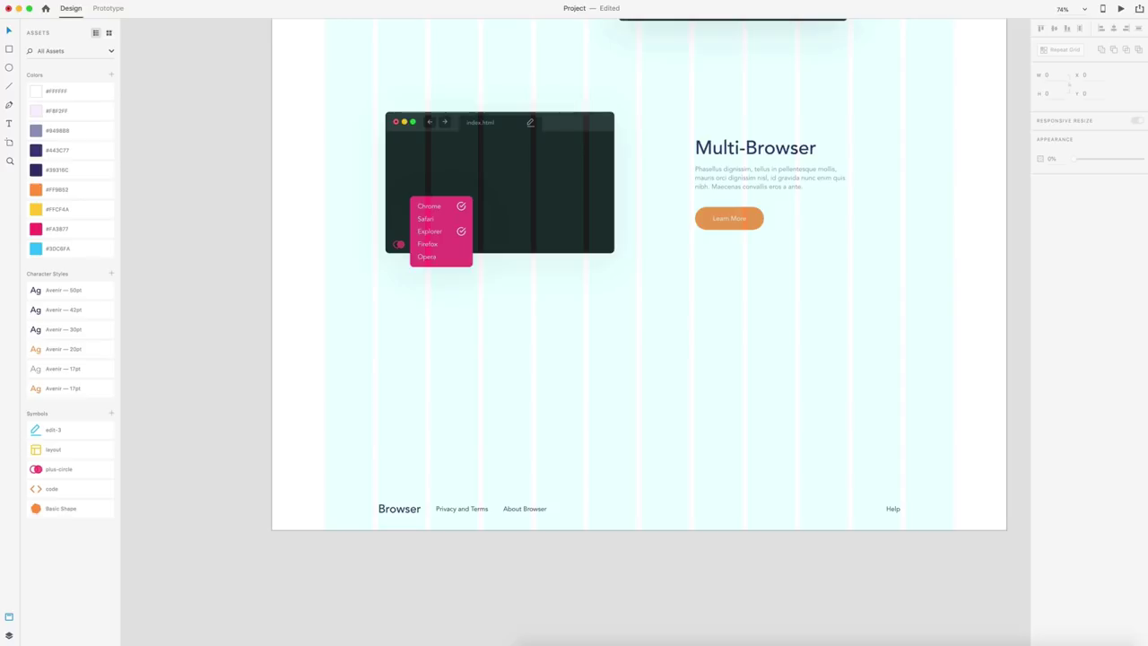
Bring in the help-circle icon from another app, paste it onto the artboard and save it as a symbol
key(super+Tab)
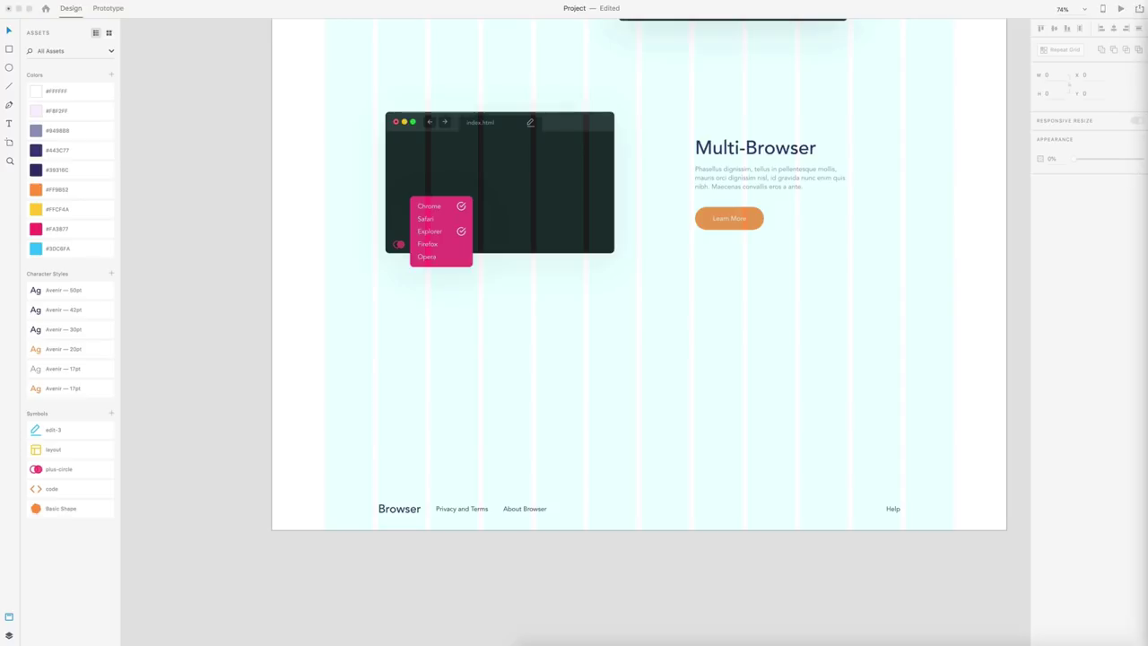
click(685, 466)
key(super+v)
key(super+k)
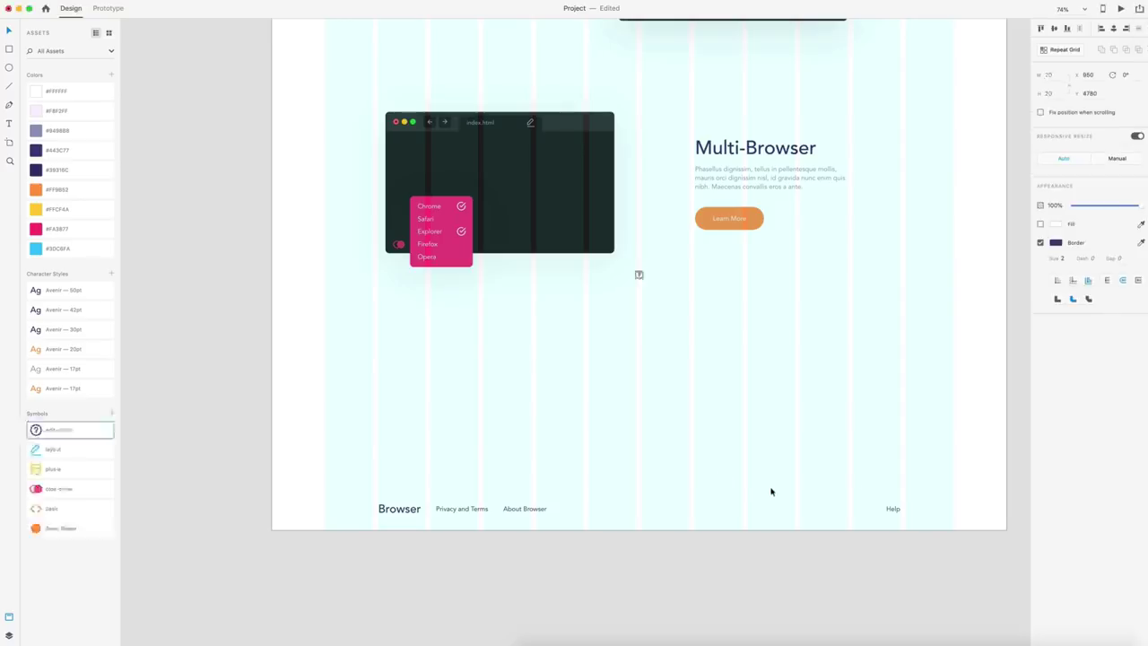
click(649, 288)
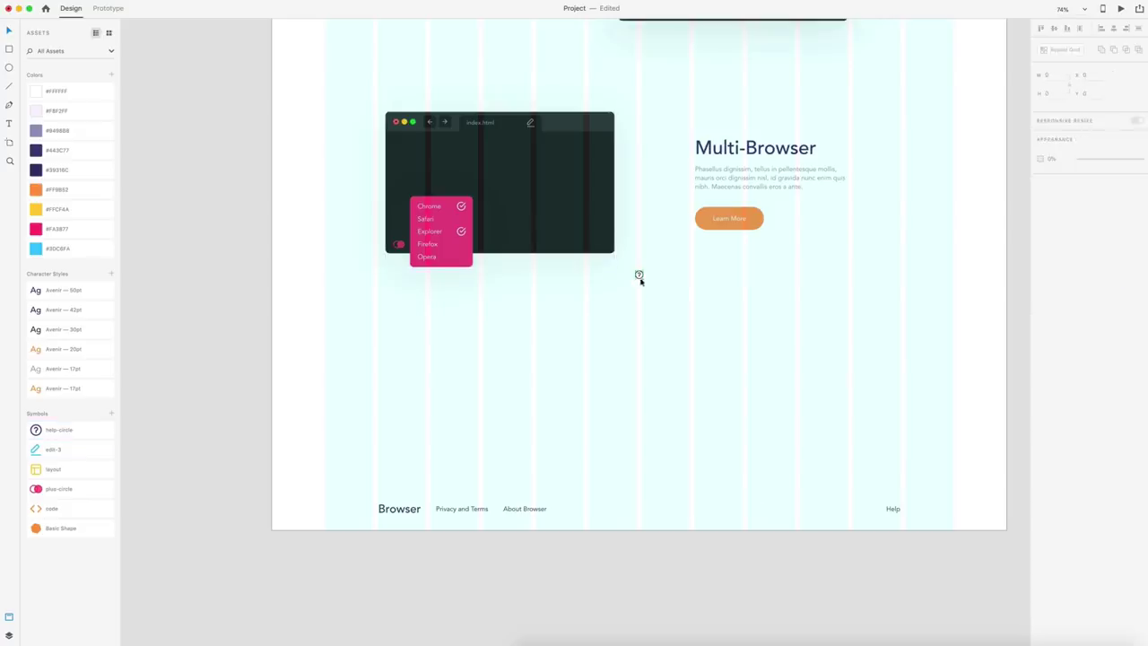
Place the help-circle icon just left of the footer's "Help" link, at about X 1576, Y 5392
drag(640, 281, 829, 504)
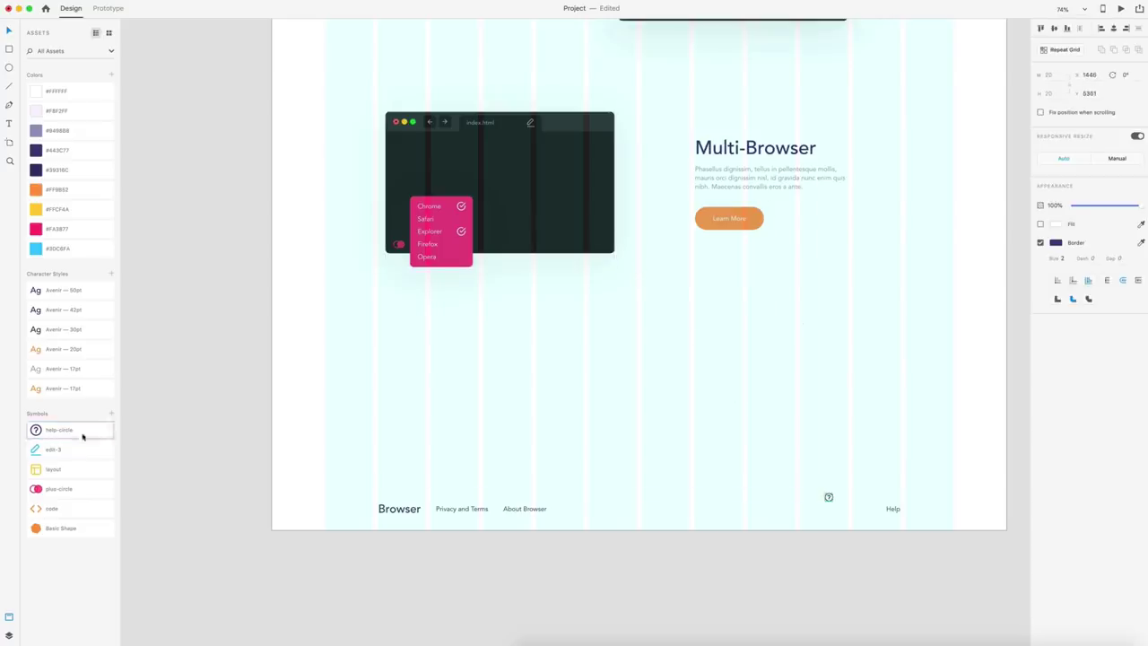
scroll(933, 538, up, 5)
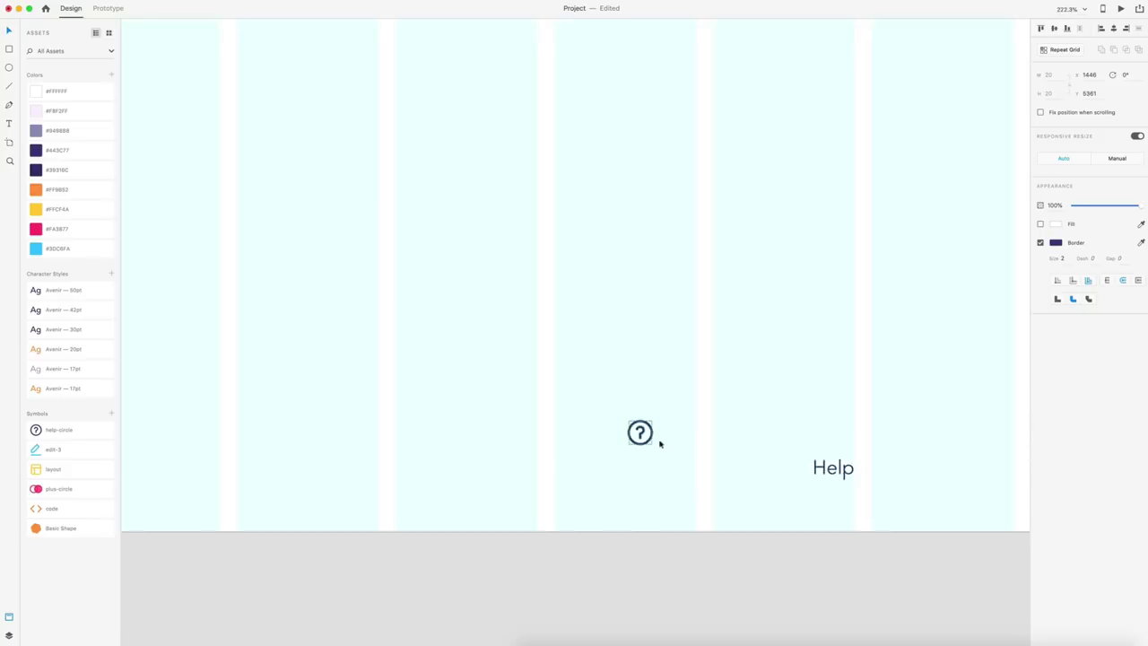
drag(652, 437, 808, 467)
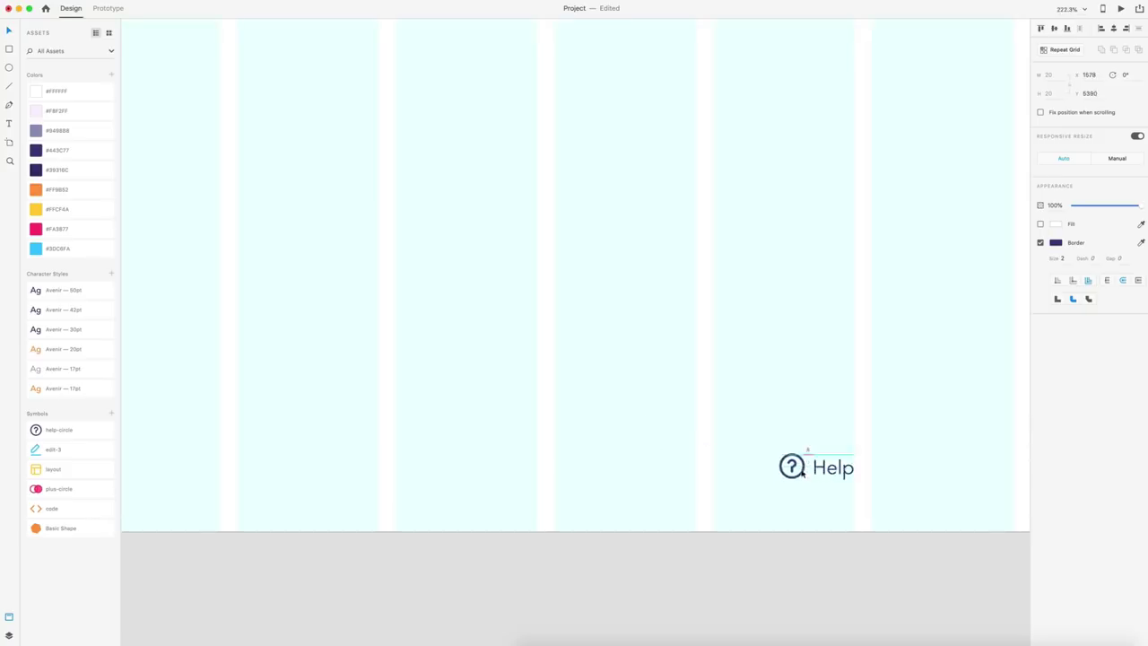
scroll(808, 467, up, 1)
drag(906, 381, 901, 382)
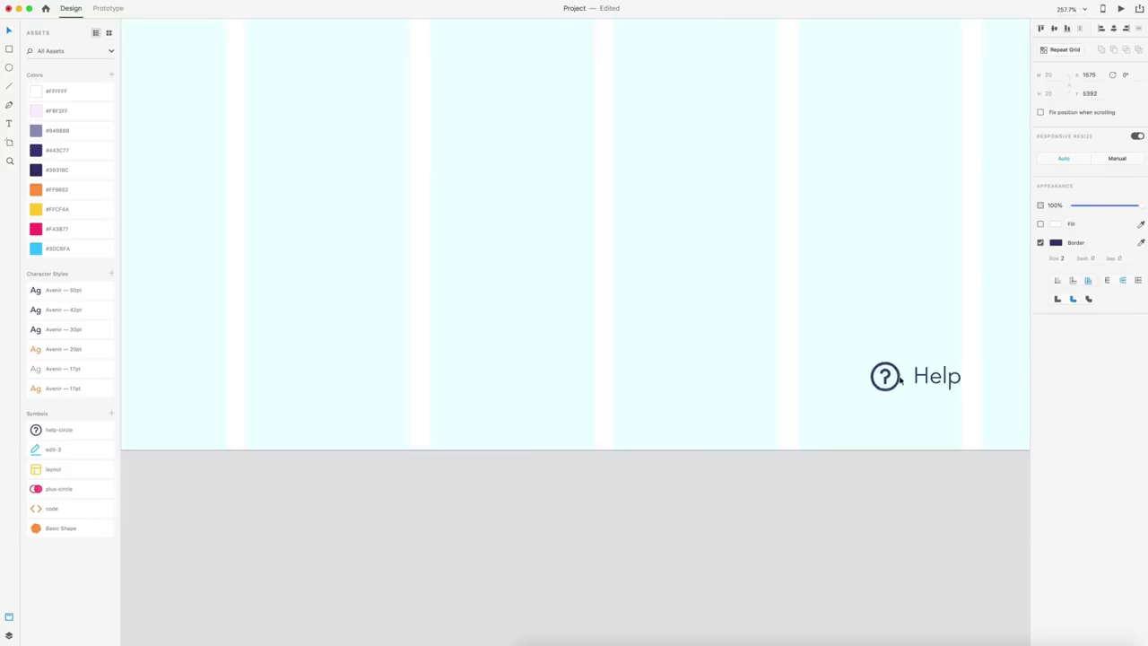
key(Right)
Select the footer's logo, links and help icon together and align them on their vertical middles
scroll(904, 425, down, 10)
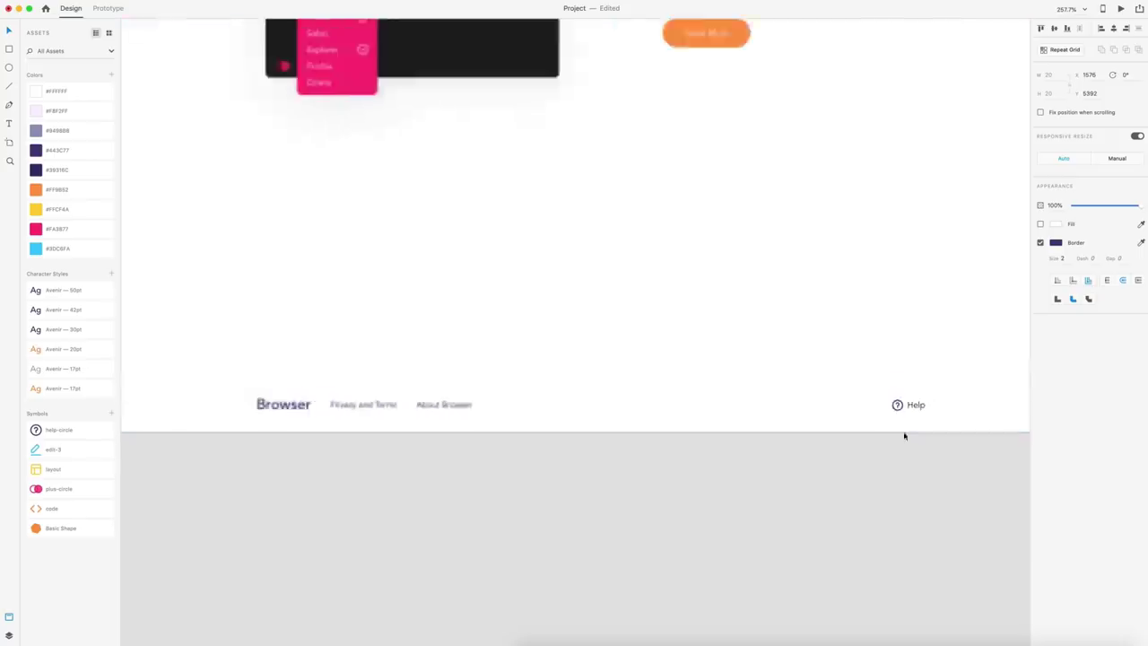
drag(637, 433, 602, 423)
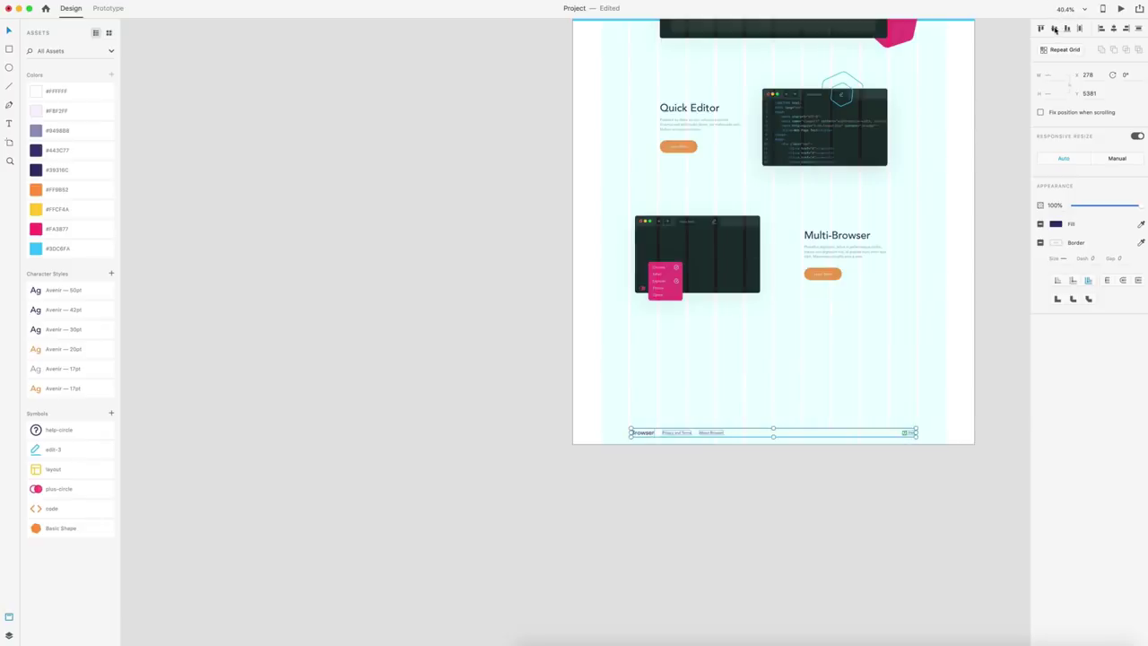
click(907, 371)
scroll(905, 372, up, 2)
scroll(905, 372, right, 1)
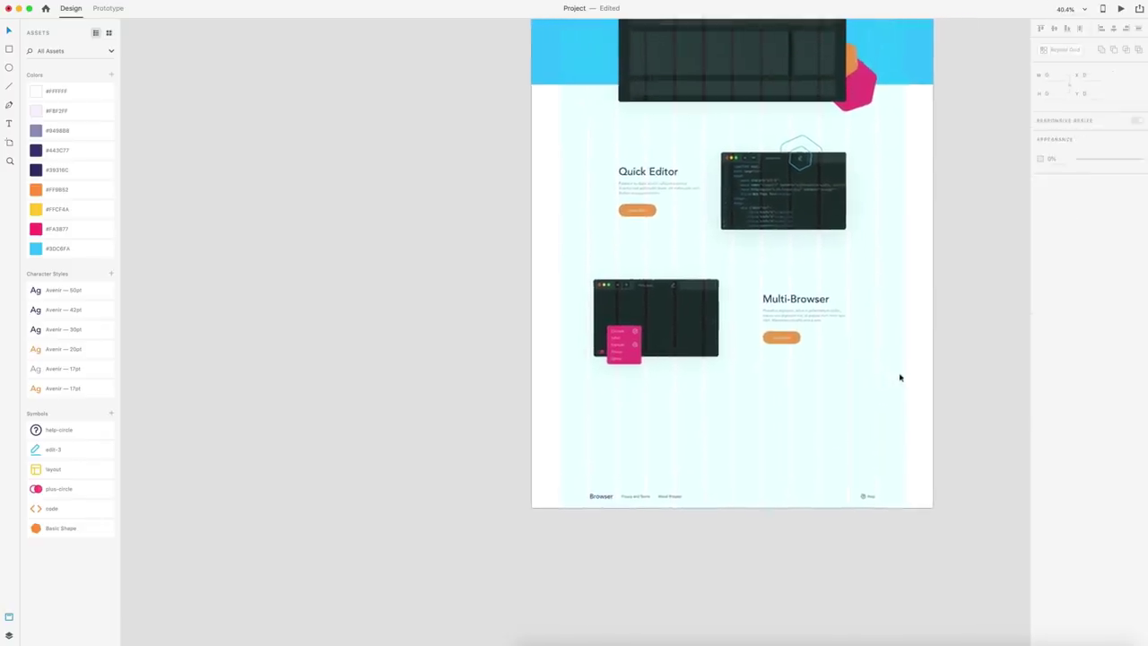
scroll(906, 383, down, 2)
scroll(888, 369, up, 3)
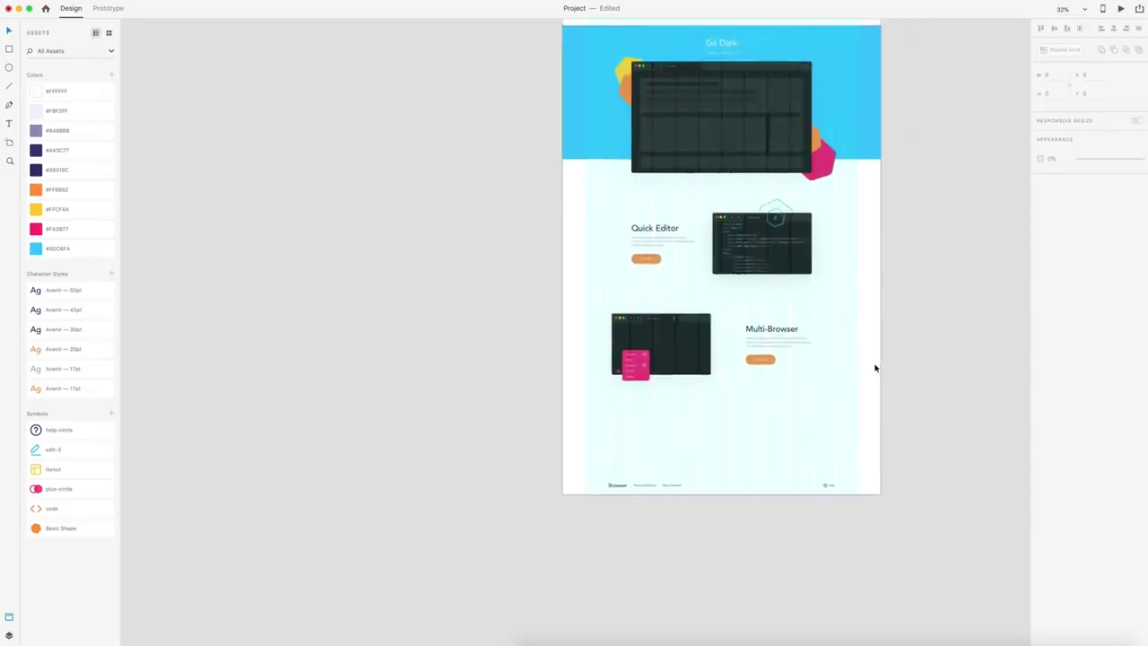
Place two copies of the Go Dark section's pink hexagon at the page's left and right edges, filled with the light-blue swatch
scroll(875, 367, up, 1)
key(shift+super+apostrophe)
click(803, 76)
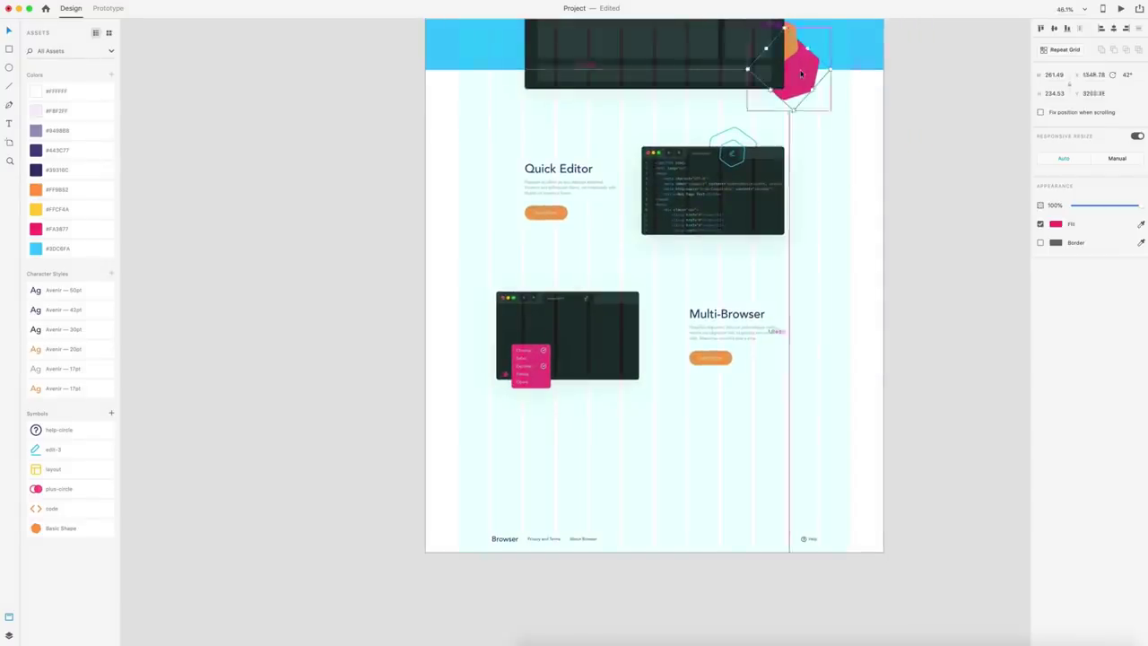
drag(803, 76, 885, 304)
click(58, 249)
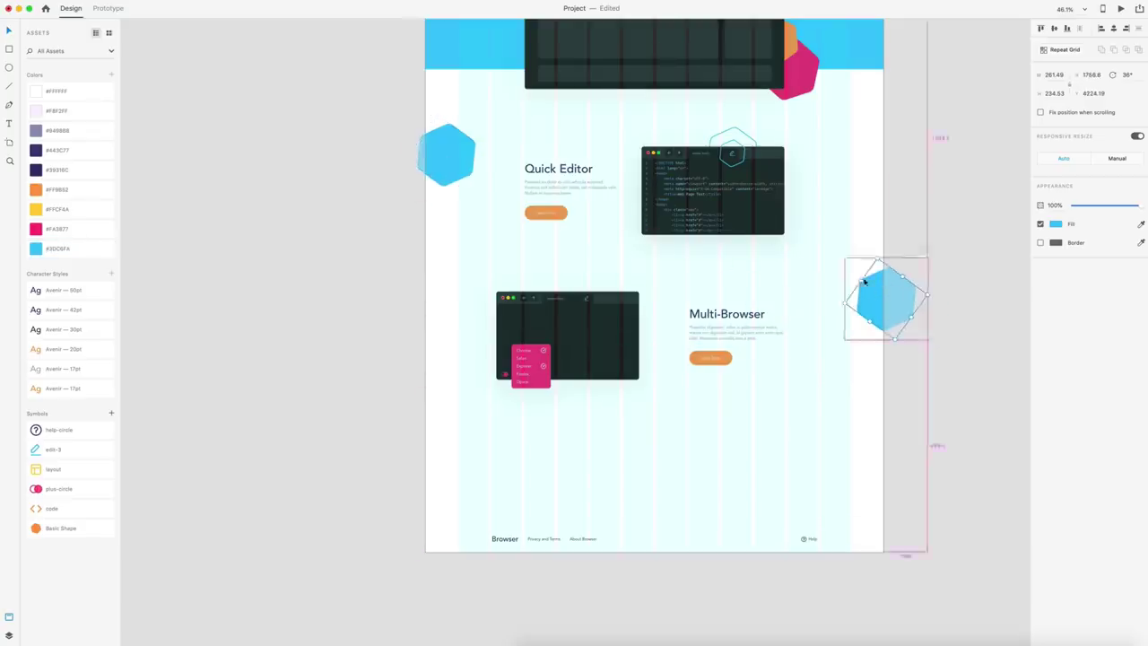
Enlarge the hexagon beside Multi-Browser to about 540 × 485, rotate it to about 14° and fill it with the #FFCF4A swatch
key(alt)
drag(877, 257, 838, 228)
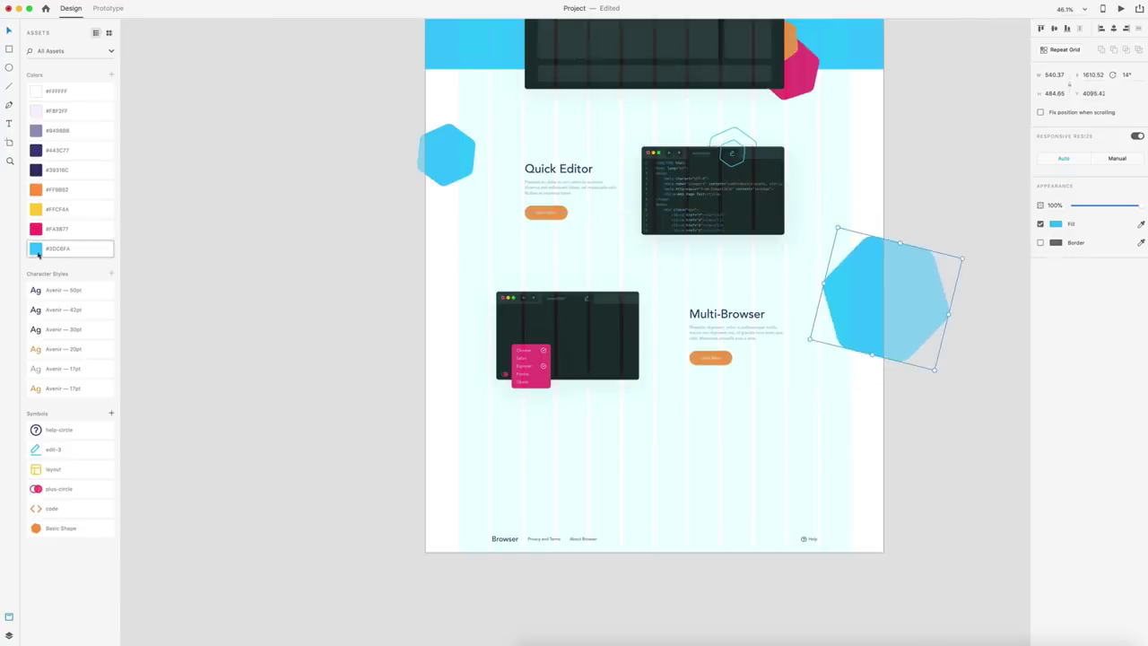
click(36, 209)
click(759, 437)
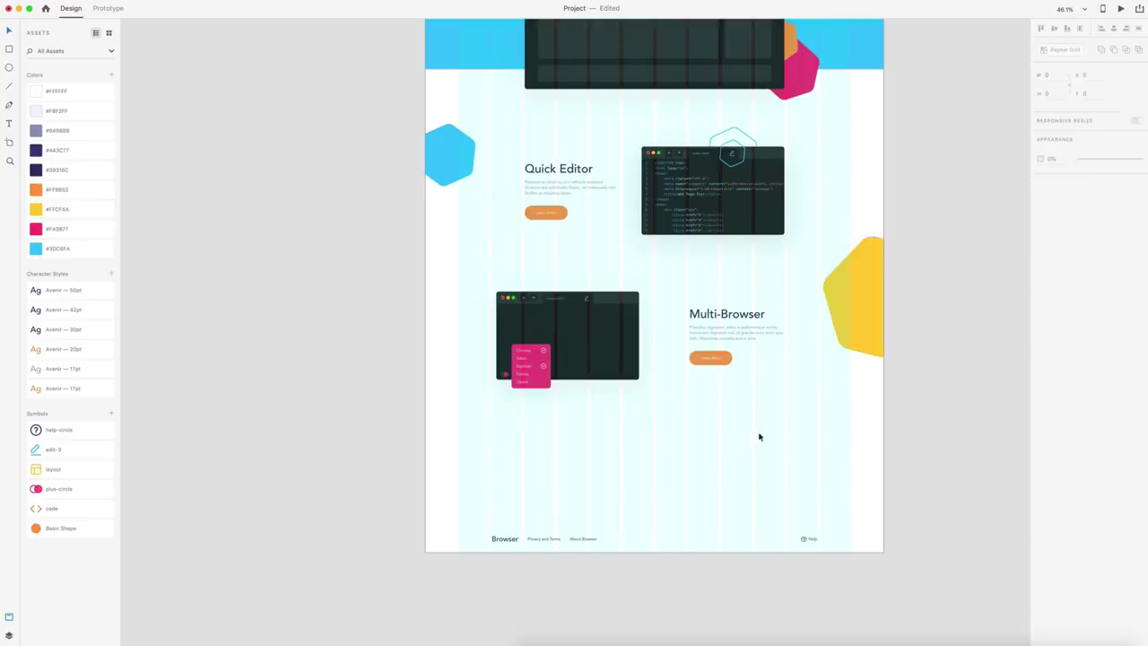
Copy the small orange hexagon from the hero, paste it between the Multi-Browser mockup and the footer links, and rotate it
scroll(613, 242, up, 15)
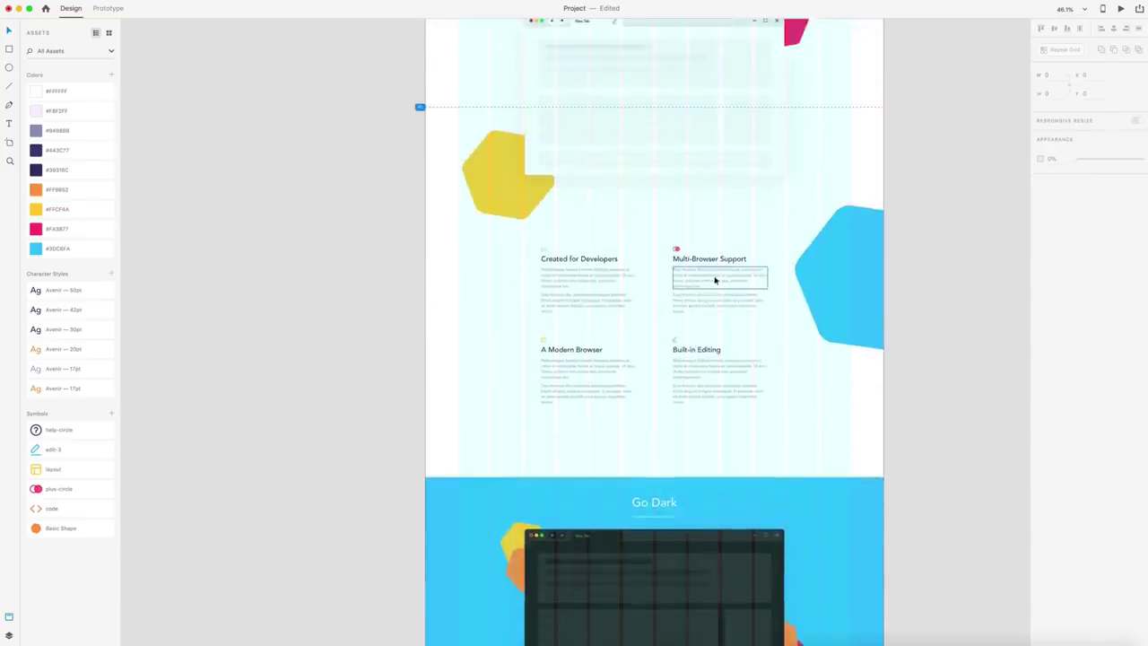
click(680, 103)
scroll(729, 246, down, 15)
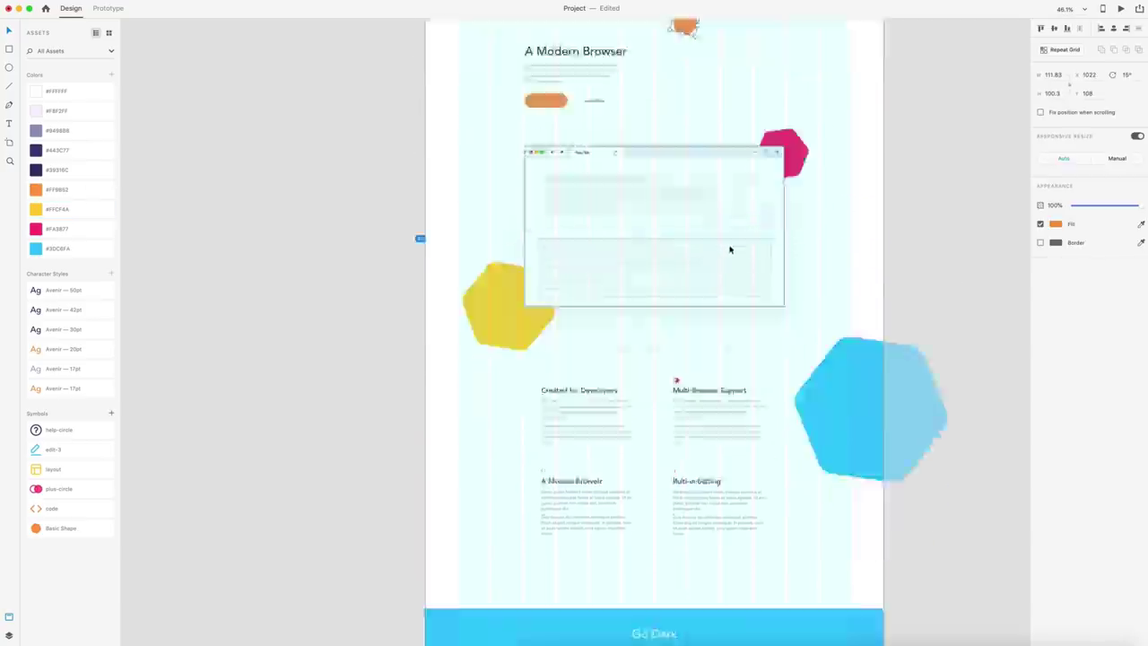
scroll(730, 250, down, 7)
click(574, 238)
key(super+v)
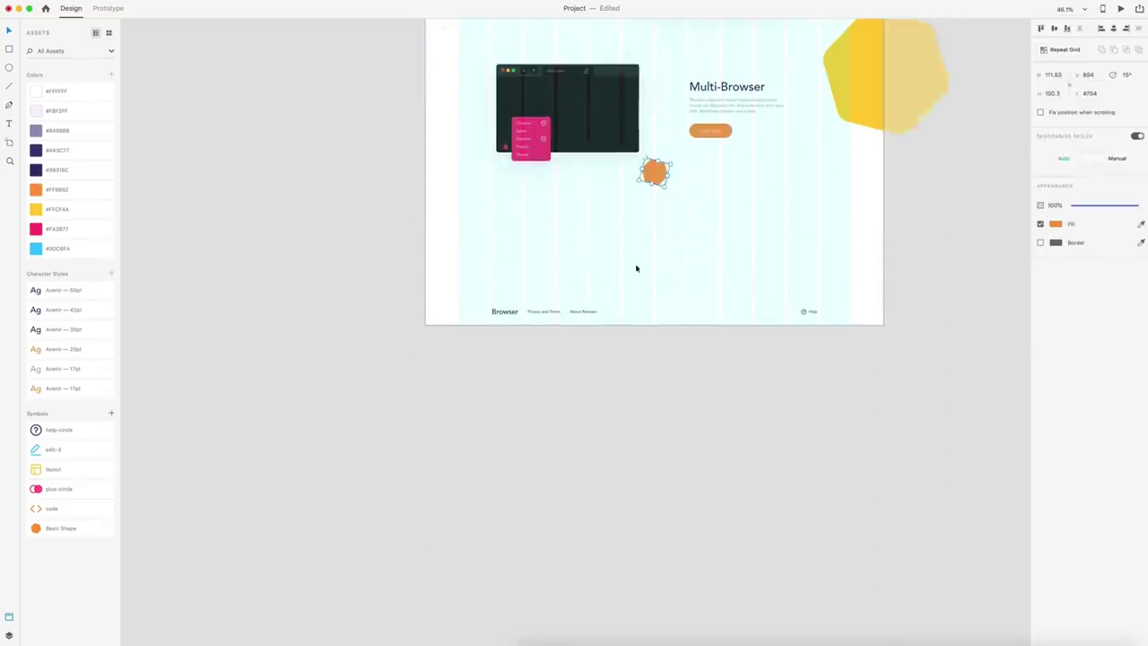
scroll(652, 226, up, 1)
drag(654, 196, 565, 279)
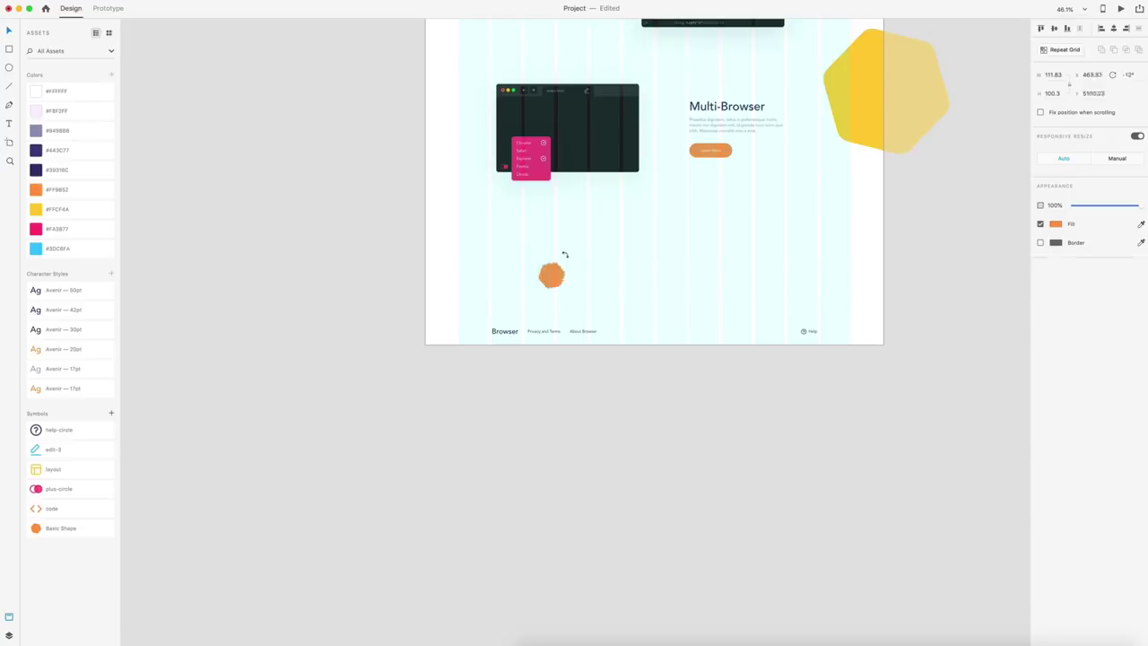
click(691, 263)
Draw a zigzag Pen line linking the pink, blue, yellow and orange hexagons and apply the pale lavender swatch as its border
drag(693, 262, 629, 410)
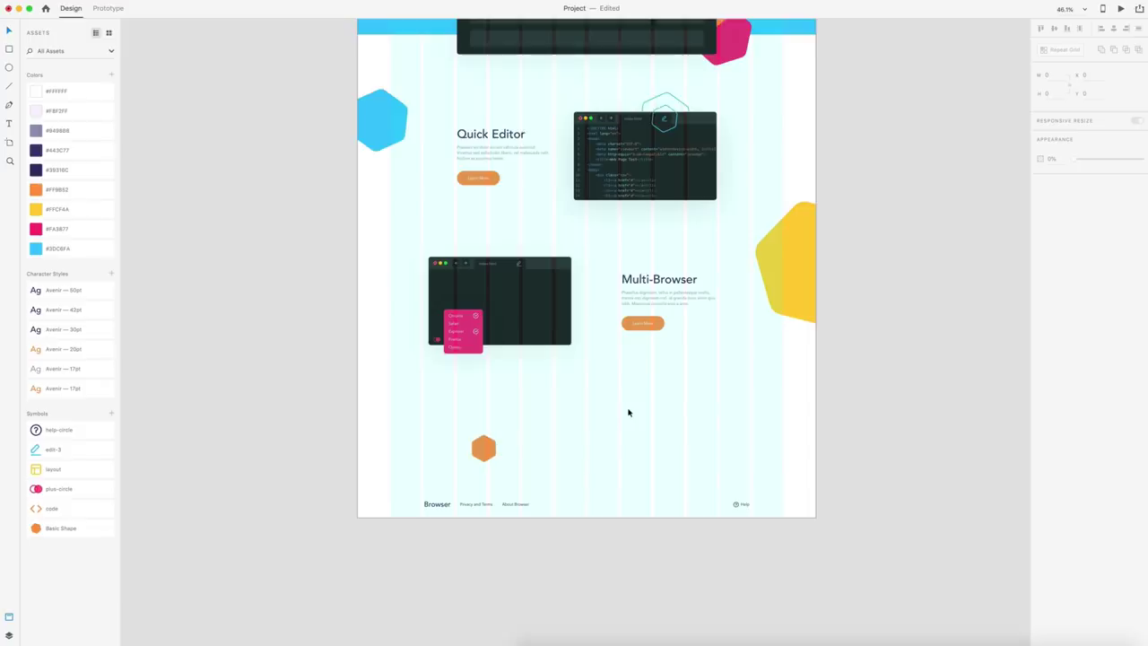
scroll(705, 74, up, 2)
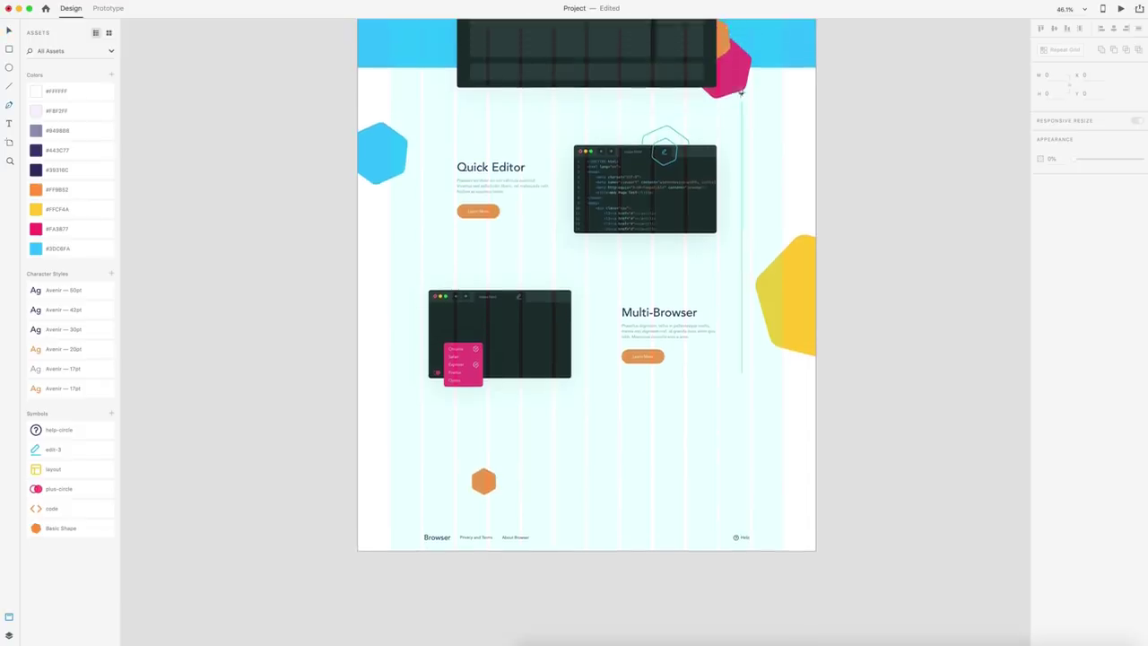
click(722, 68)
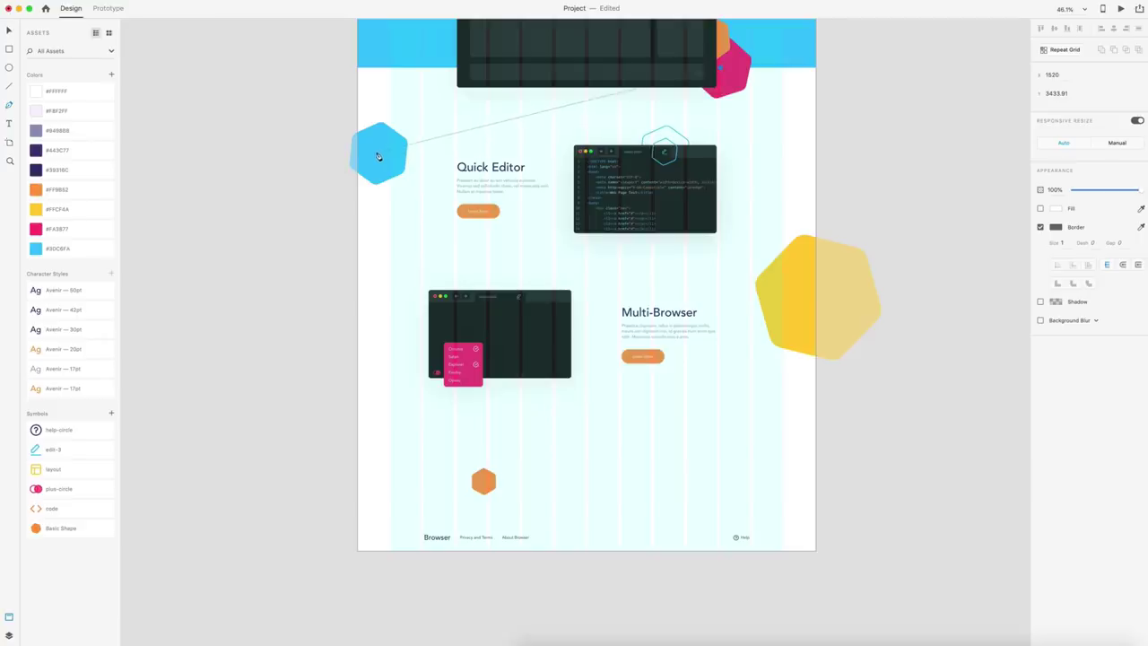
click(814, 298)
click(483, 484)
key(Escape)
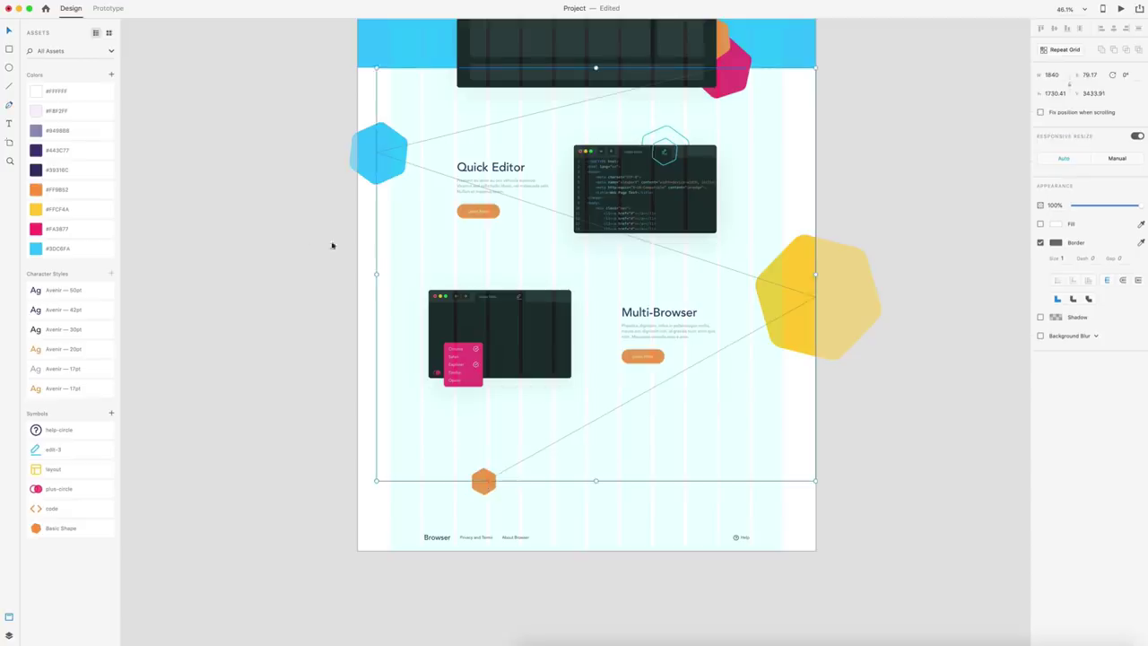
right_click(34, 111)
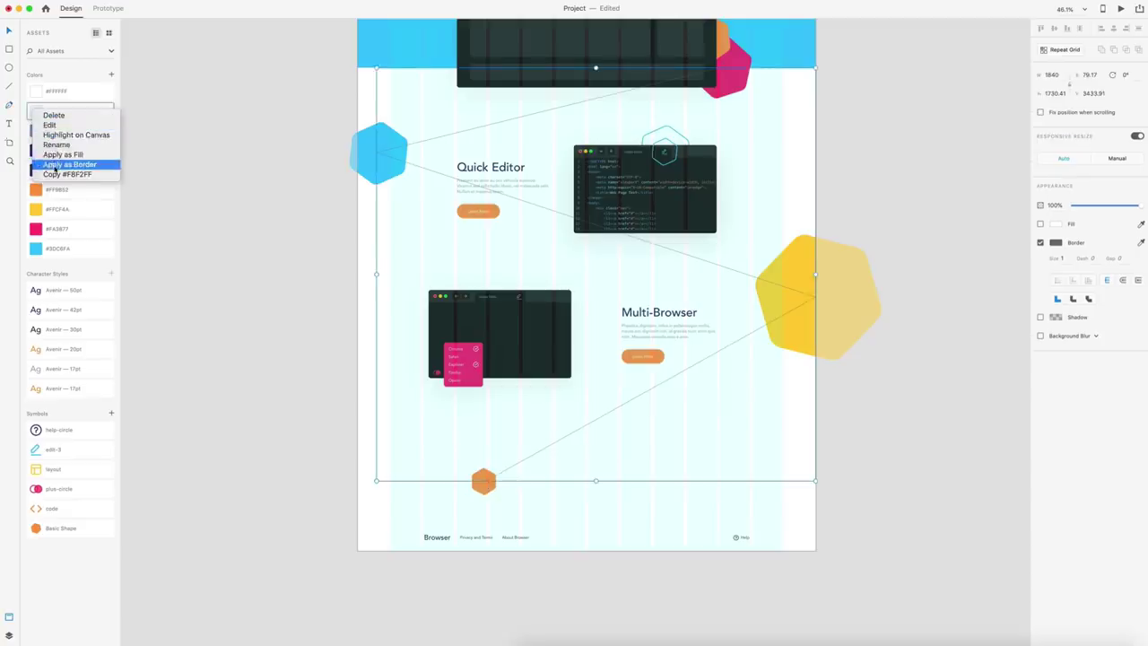
click(56, 165)
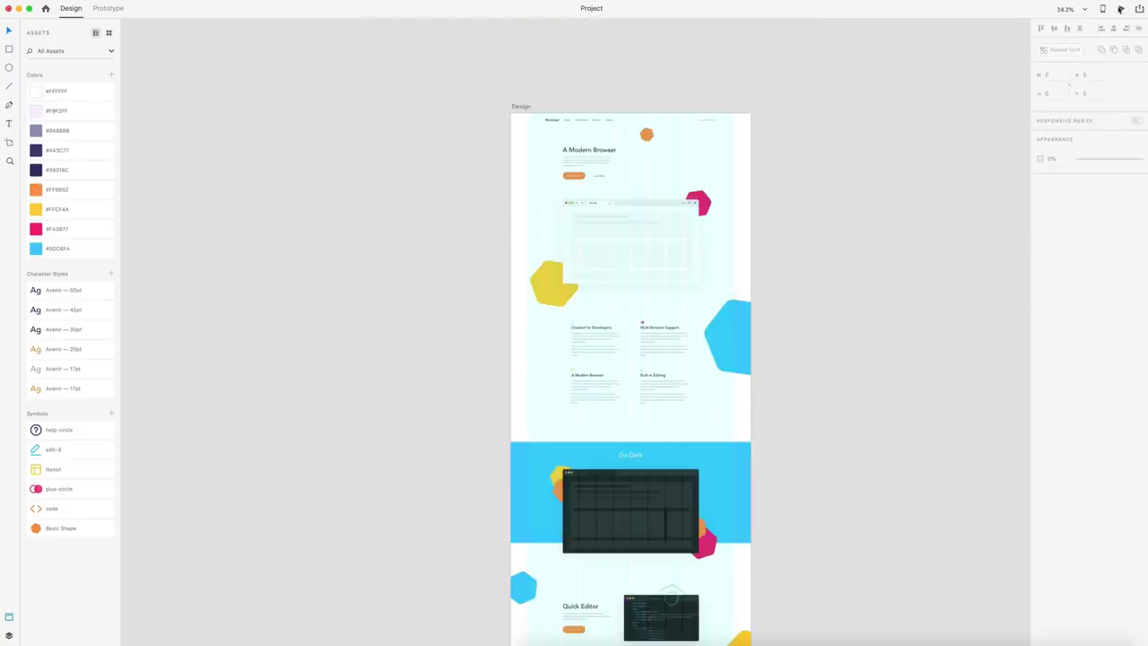
Preview the landing page and review its sections from the hero down past Quick Editor
click(1121, 9)
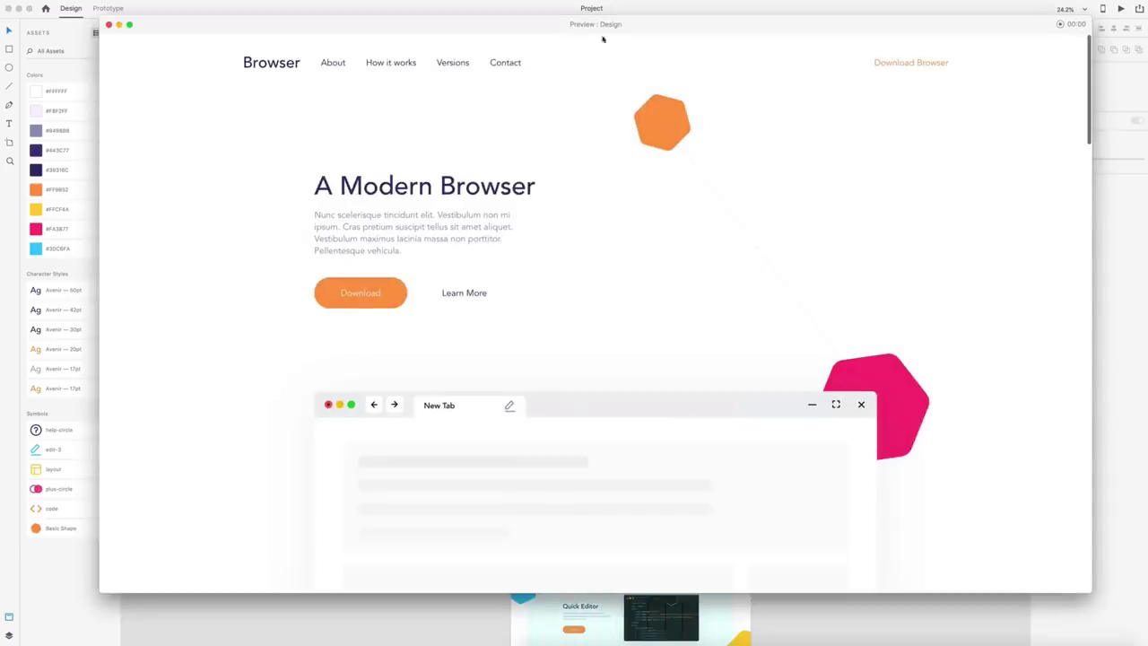
scroll(781, 222, down, 8)
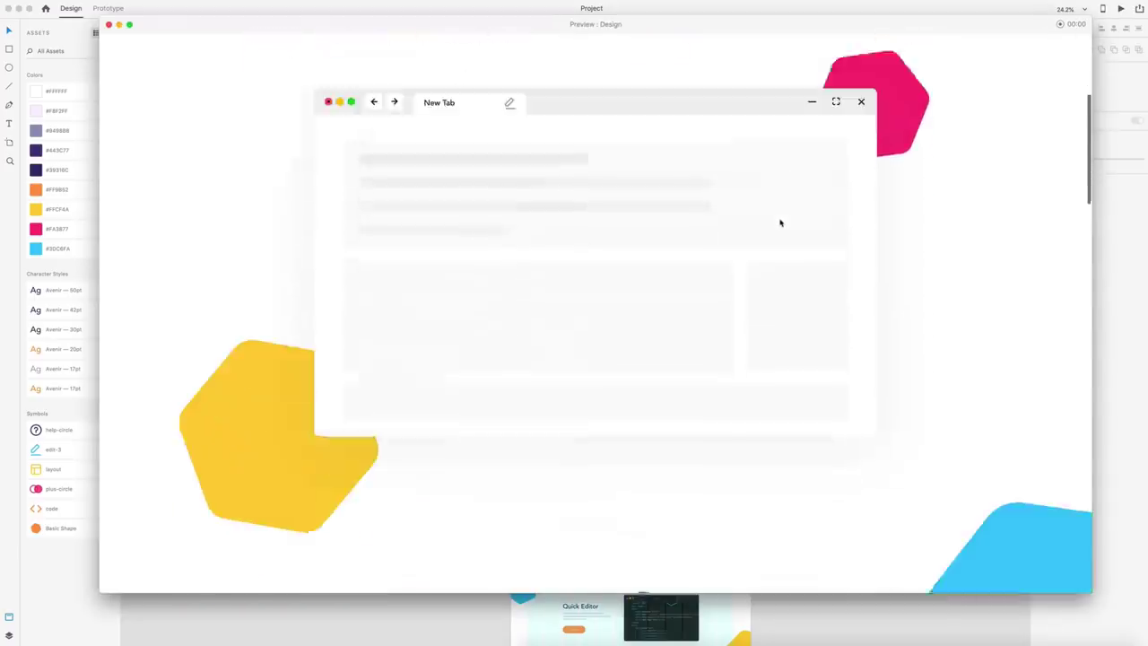
scroll(780, 222, down, 10)
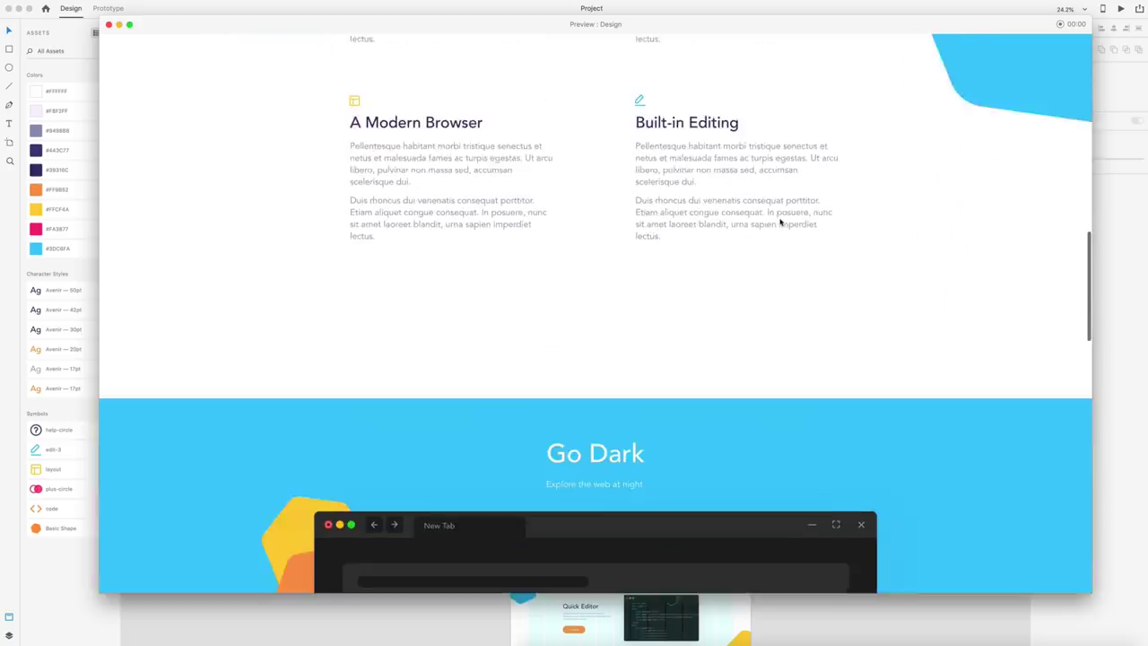
scroll(780, 222, down, 3)
scroll(780, 221, down, 10)
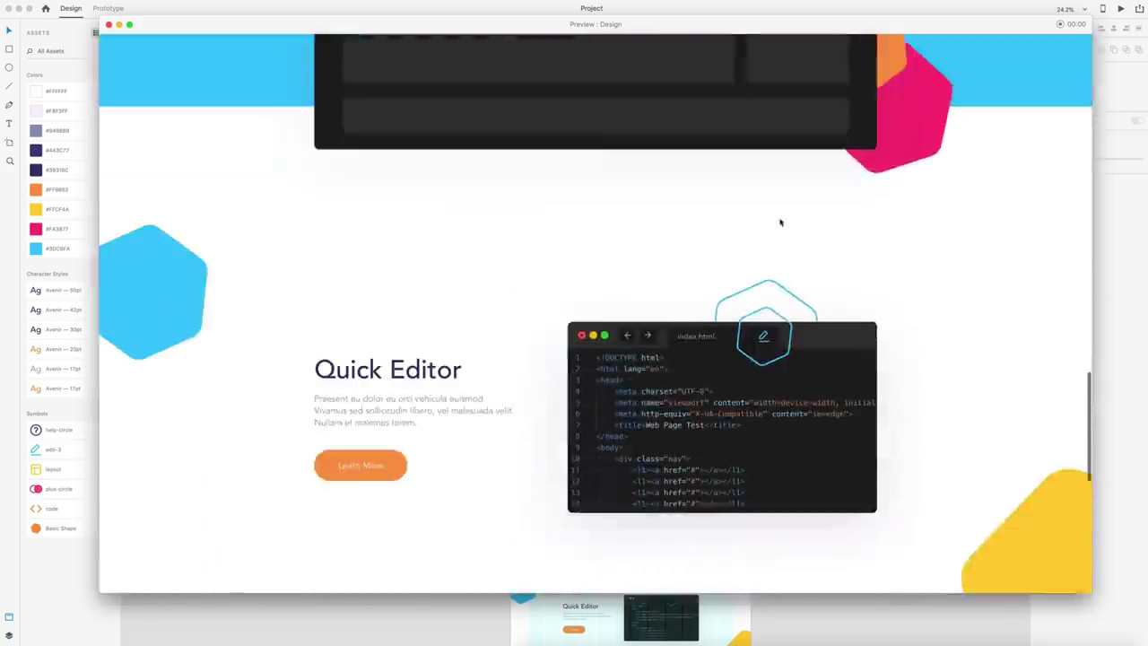
scroll(780, 222, down, 5)
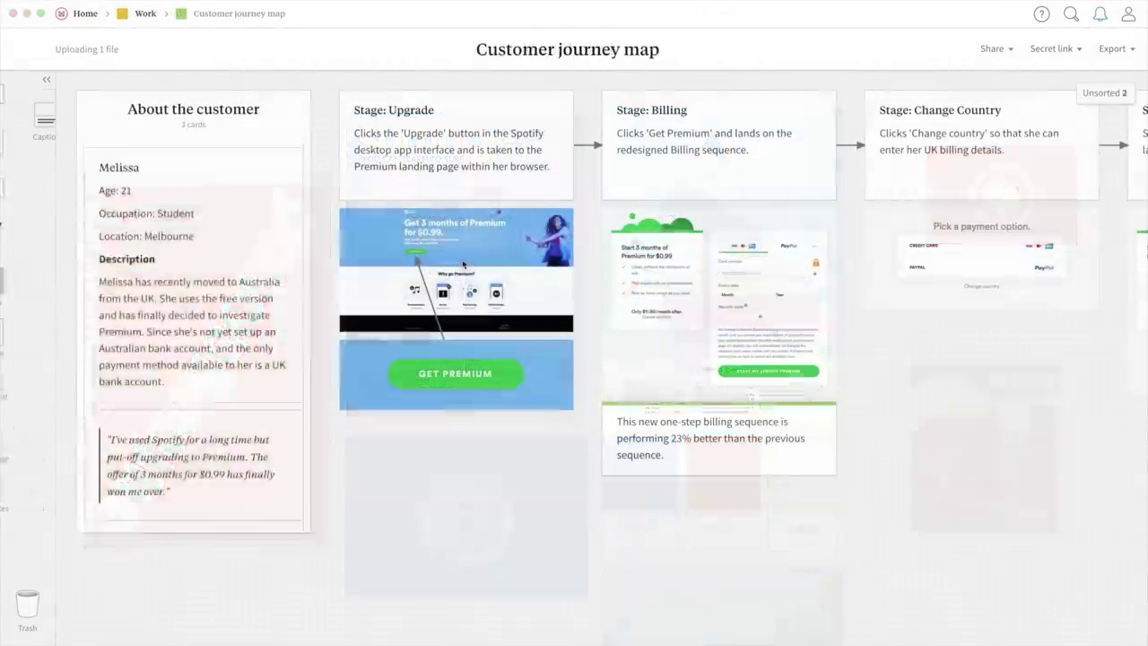
In the "Customer journey map" board, open the unsorted items and place one beneath the "Stage: Change Country" card
click(1102, 93)
drag(1057, 163, 1021, 358)
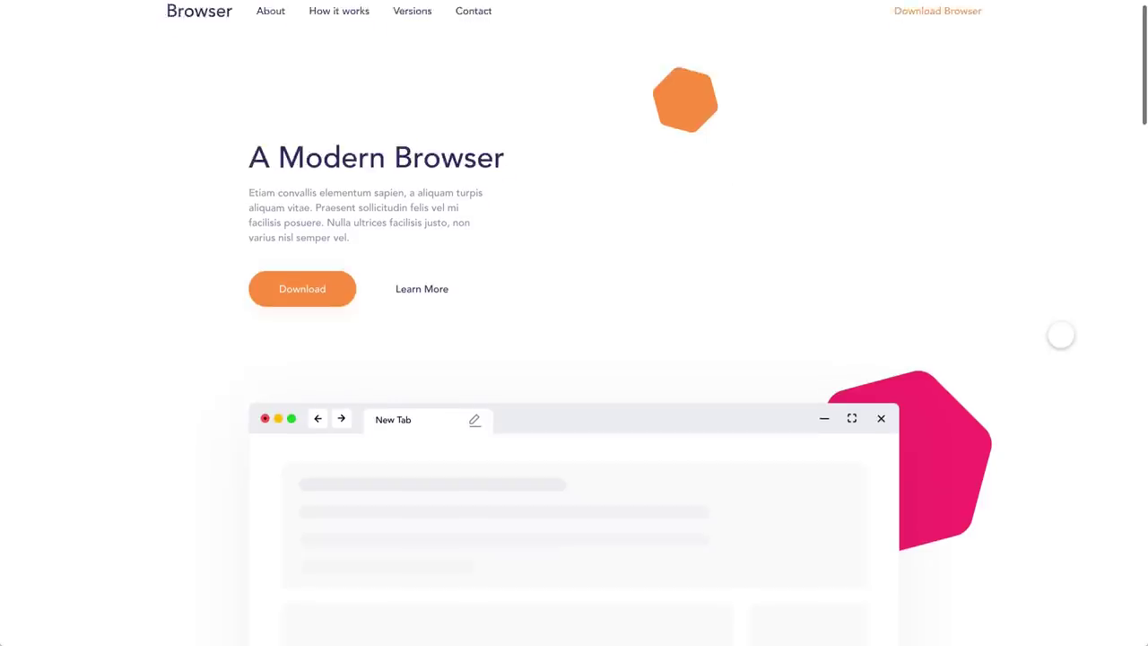
Review the finished landing page at full screen, from the hero through Go Dark and Quick Editor to the Multi-Browser section
scroll(1058, 334, down, 10)
scroll(1058, 334, down, 6)
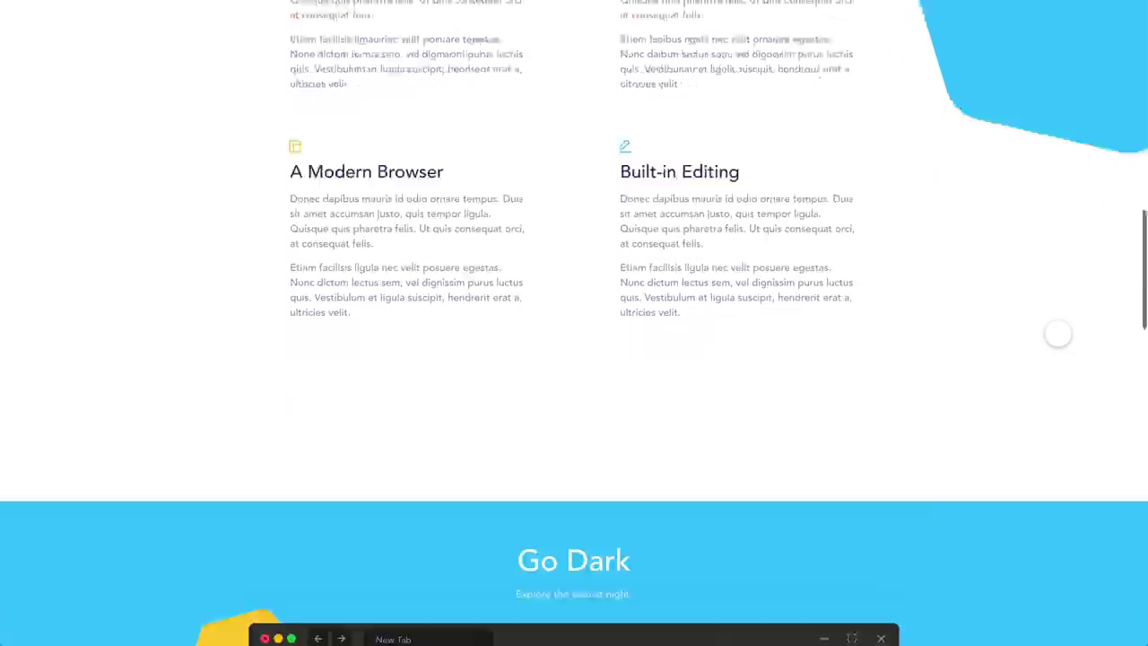
scroll(1058, 334, down, 5)
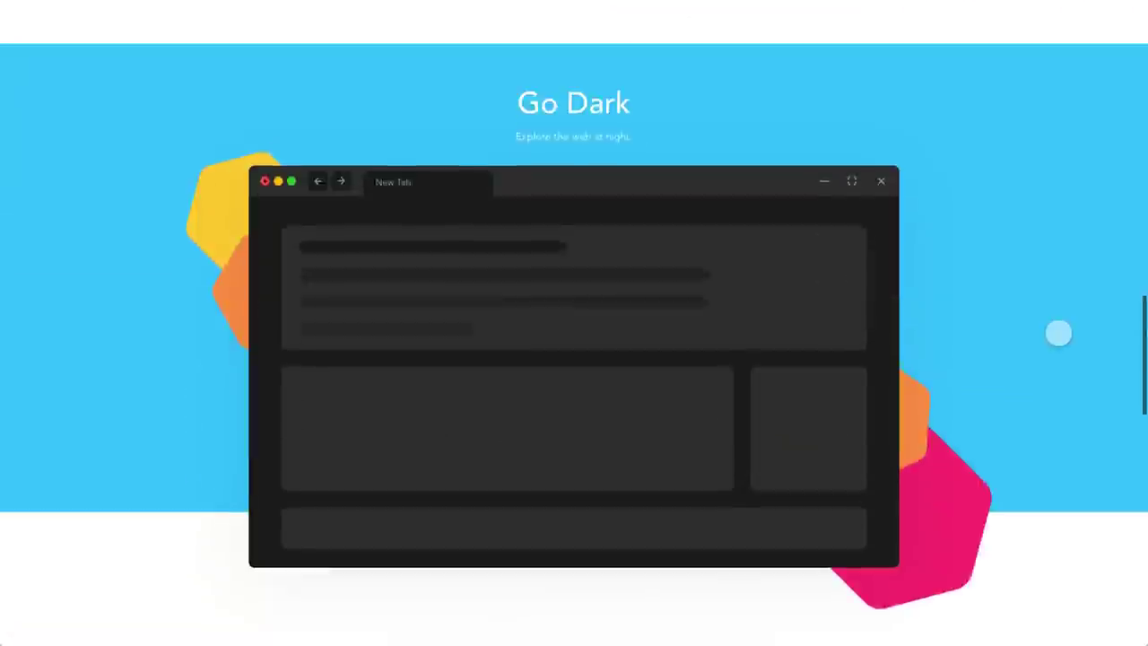
scroll(1061, 334, down, 6)
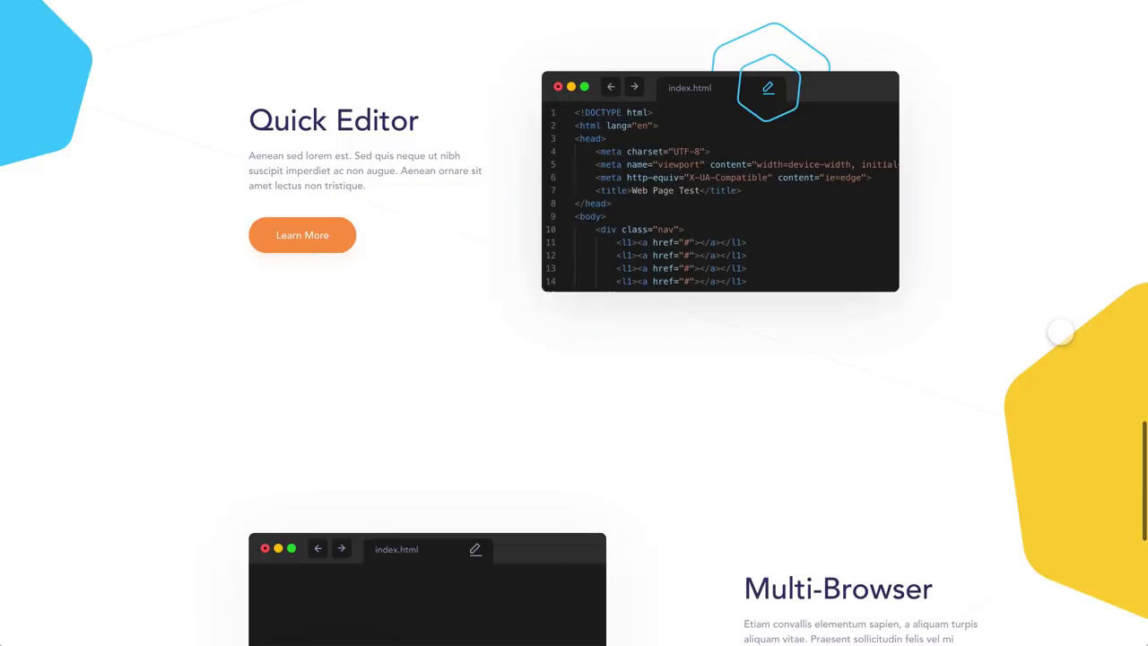
scroll(1062, 332, down, 3)
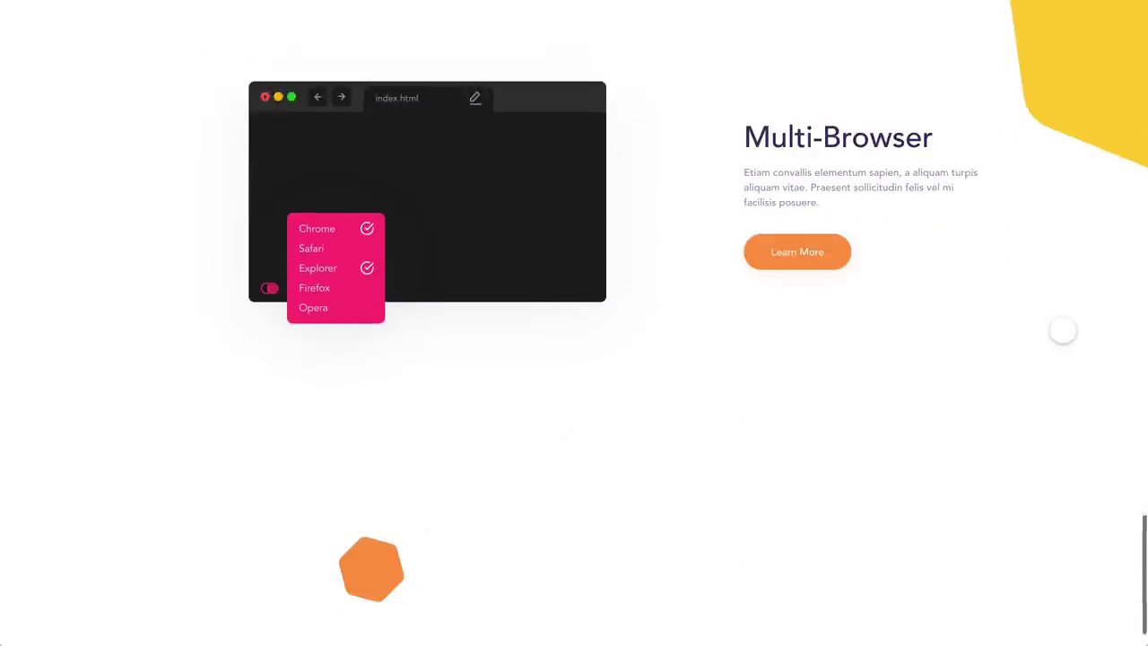
scroll(1067, 337, up, 20)
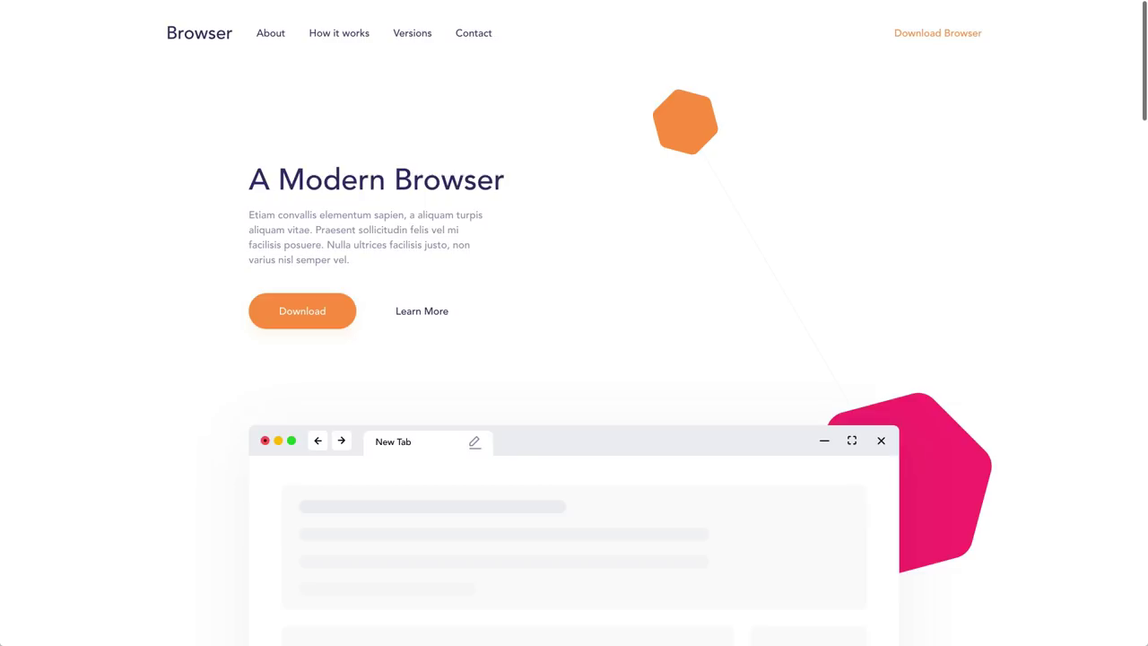
scroll(1061, 333, down, 10)
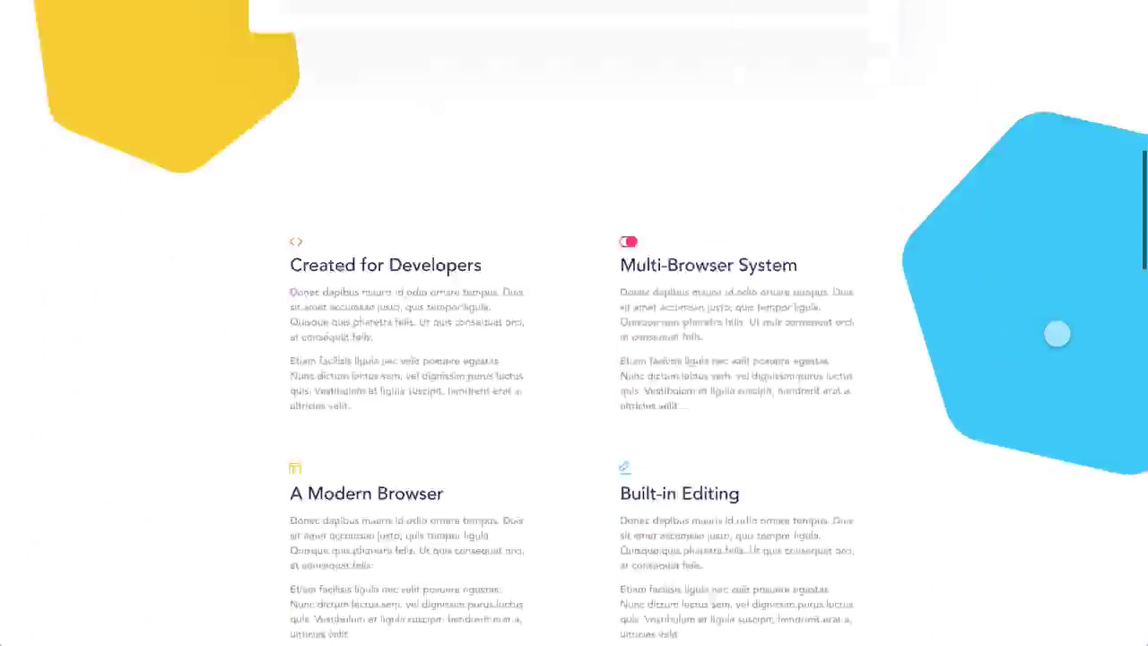
scroll(1056, 334, down, 6)
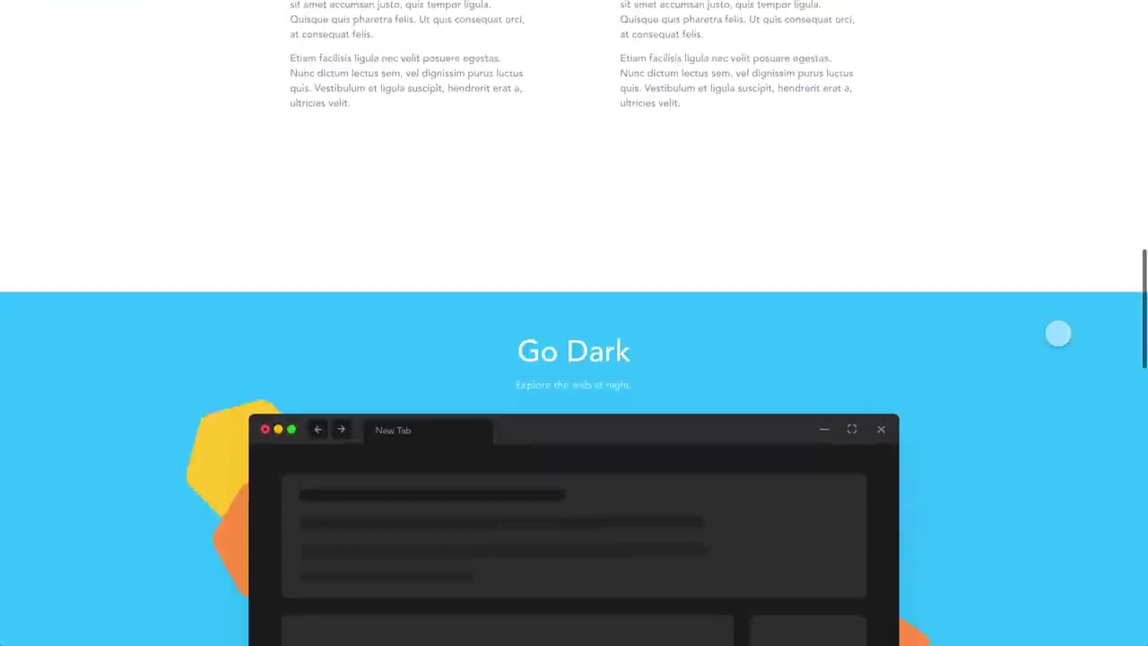
scroll(1059, 333, down, 5)
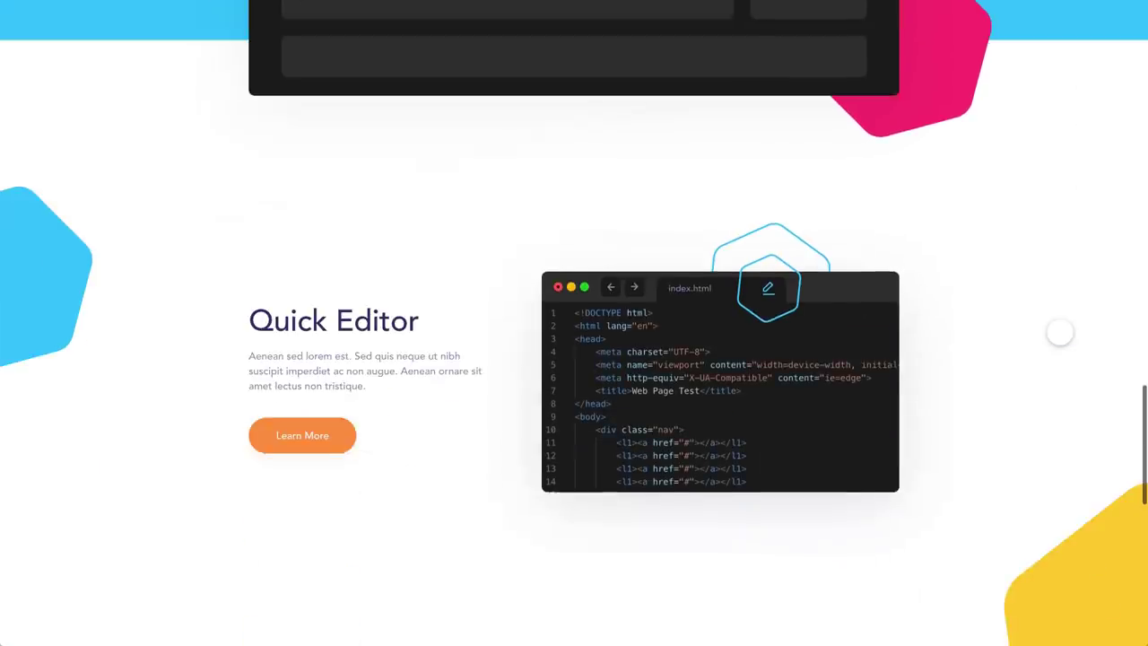
scroll(1061, 333, down, 5)
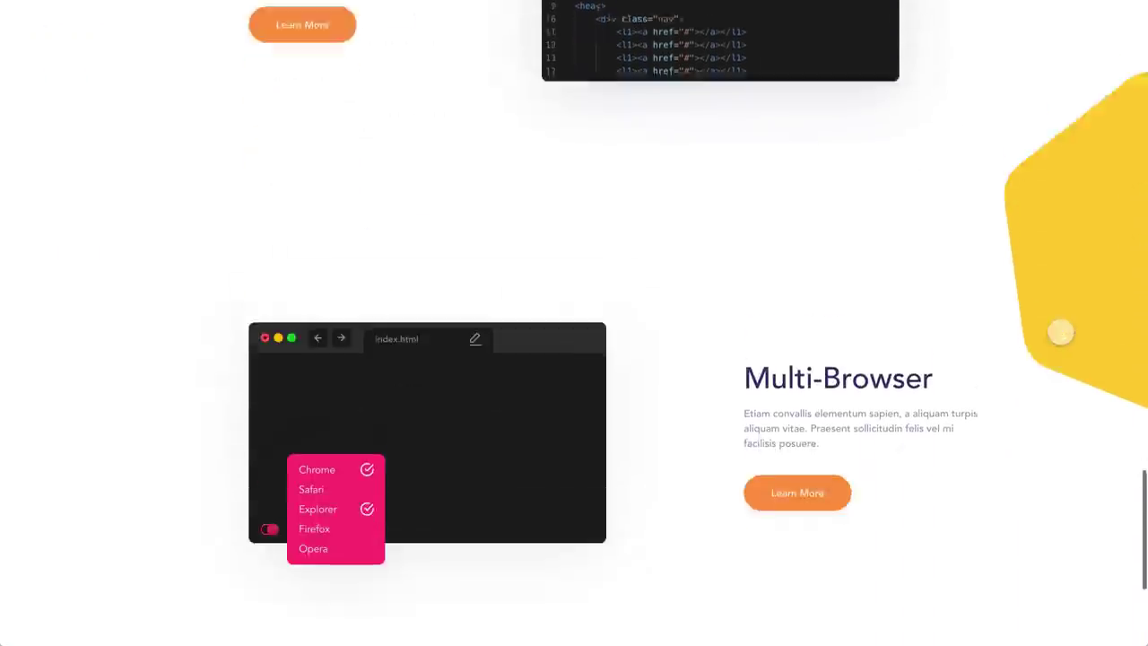
scroll(1061, 330, down, 3)
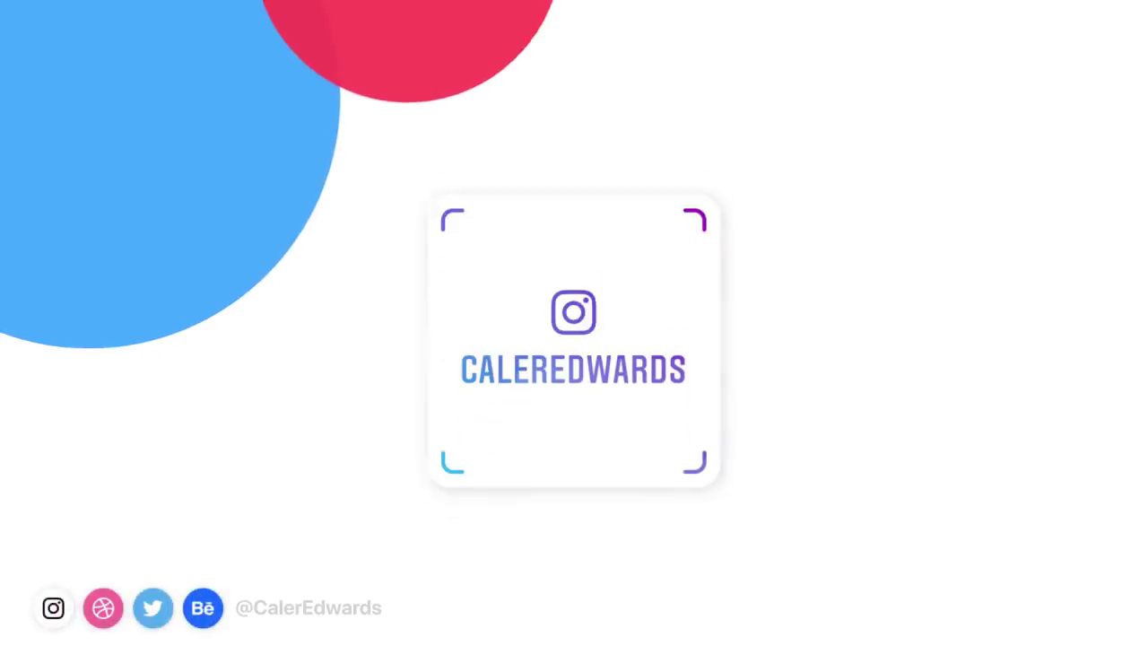